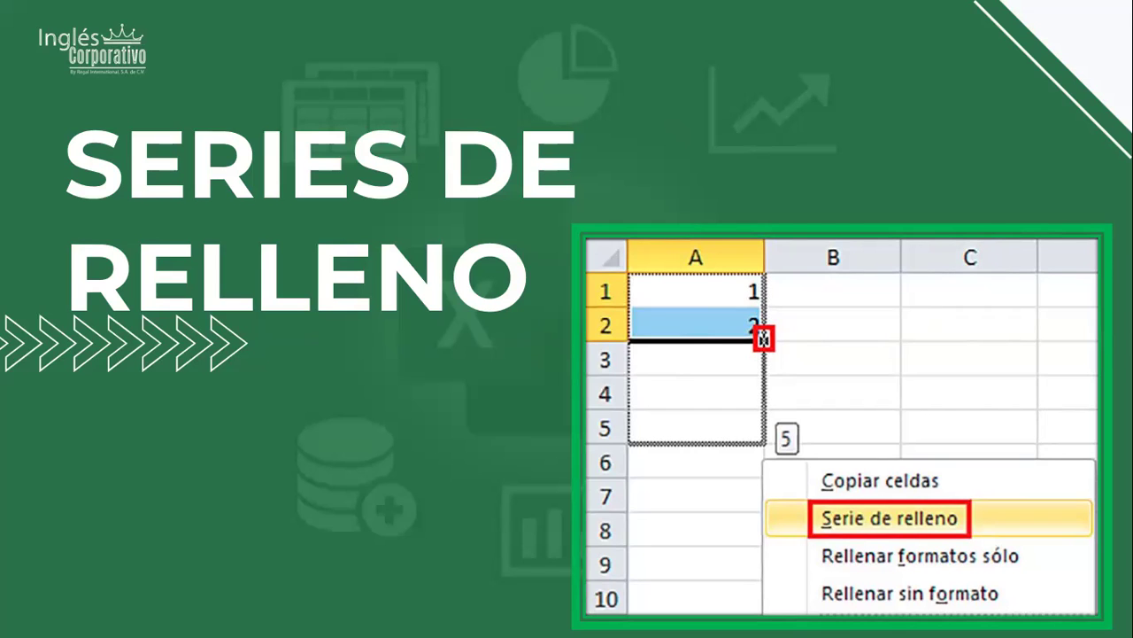
- Advance from the 'Series de relleno' title slide to the 'Rellenar datos automáticamente' slide
left_click(467, 403)
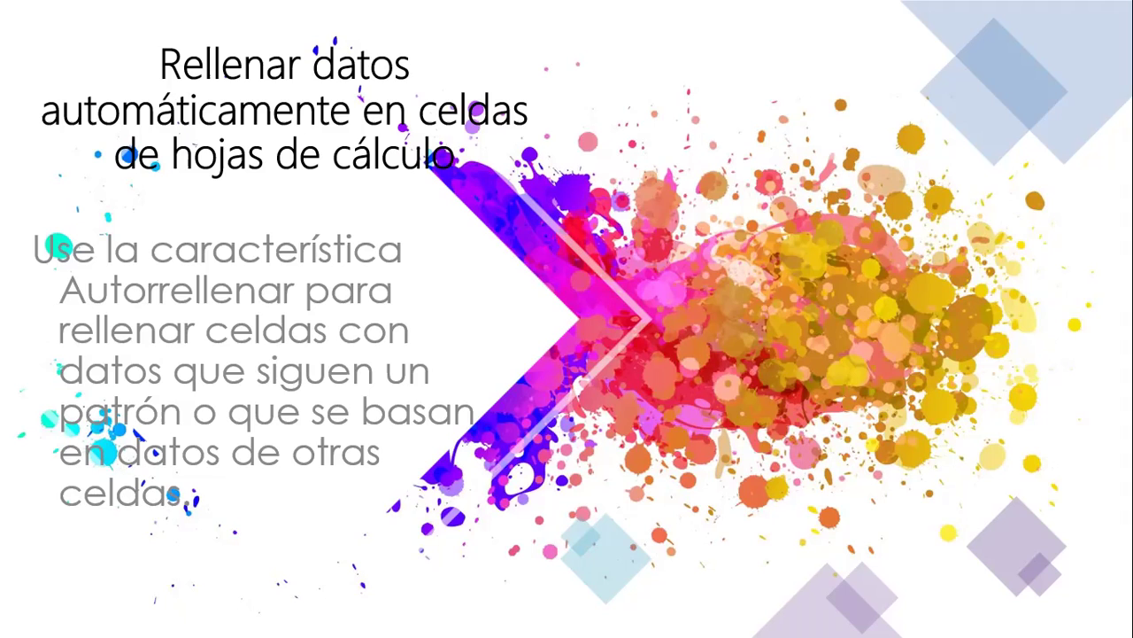
- Advance to the slide listing the three numbered Autorrellenar steps
left_click(666, 379)
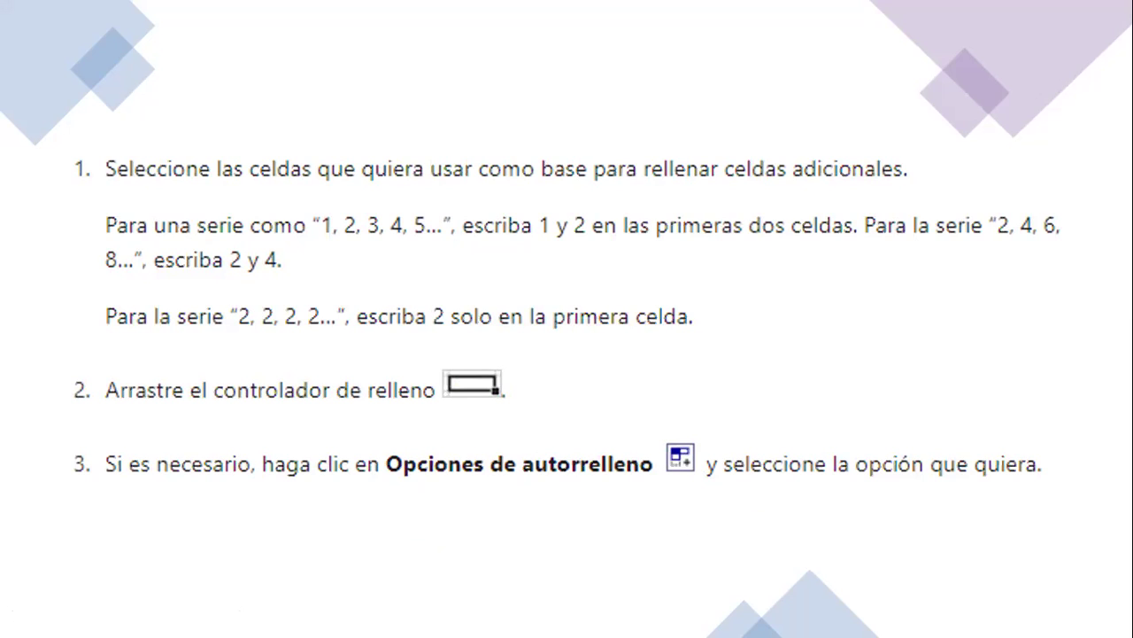
- Move past the EJEMPLOS slide and select cell B2 beside NUMERICA in Excel
key("Right")
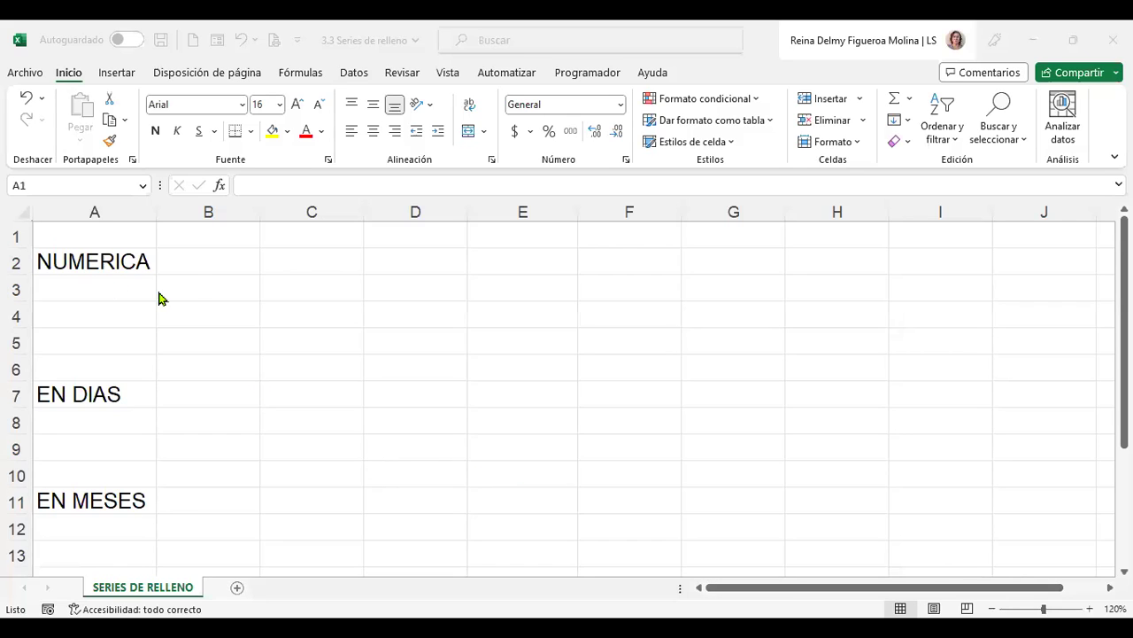
left_click(212, 262)
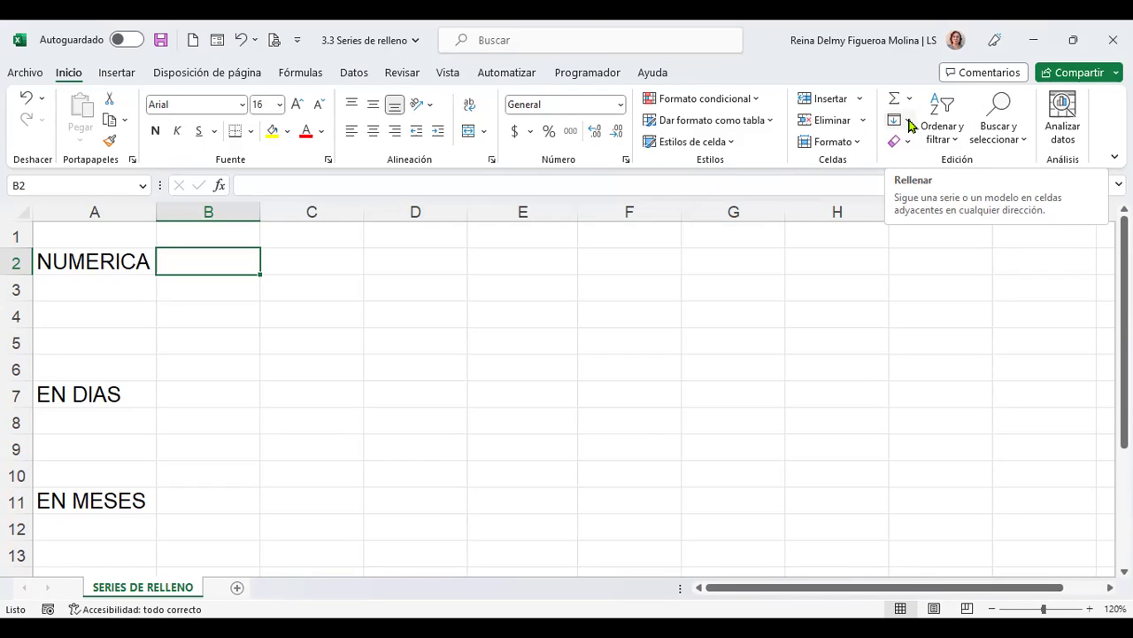
left_click(910, 124)
left_click(910, 123)
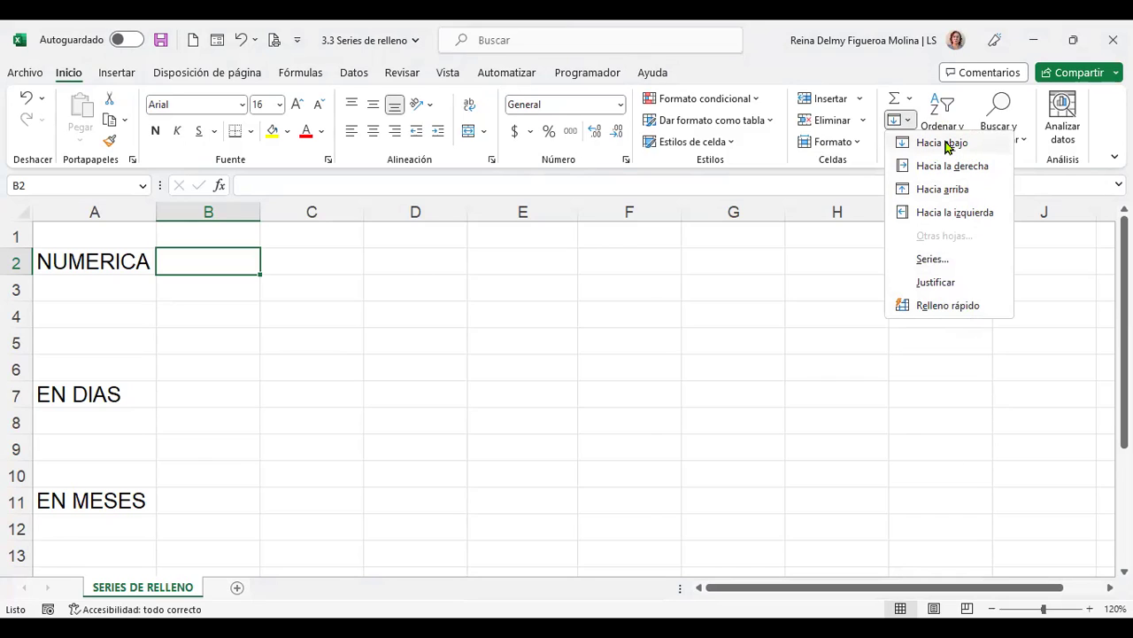
left_click(945, 143)
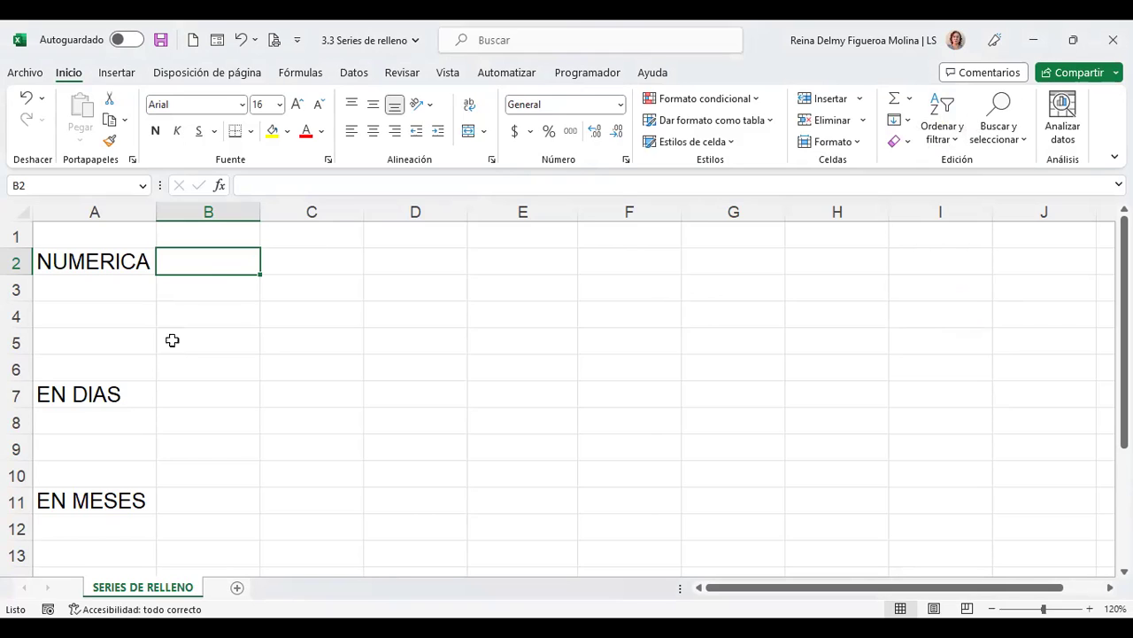
- Fill NUMERICA right into B2, widen column B, then empty B2 with Fill Up
left_click(905, 121)
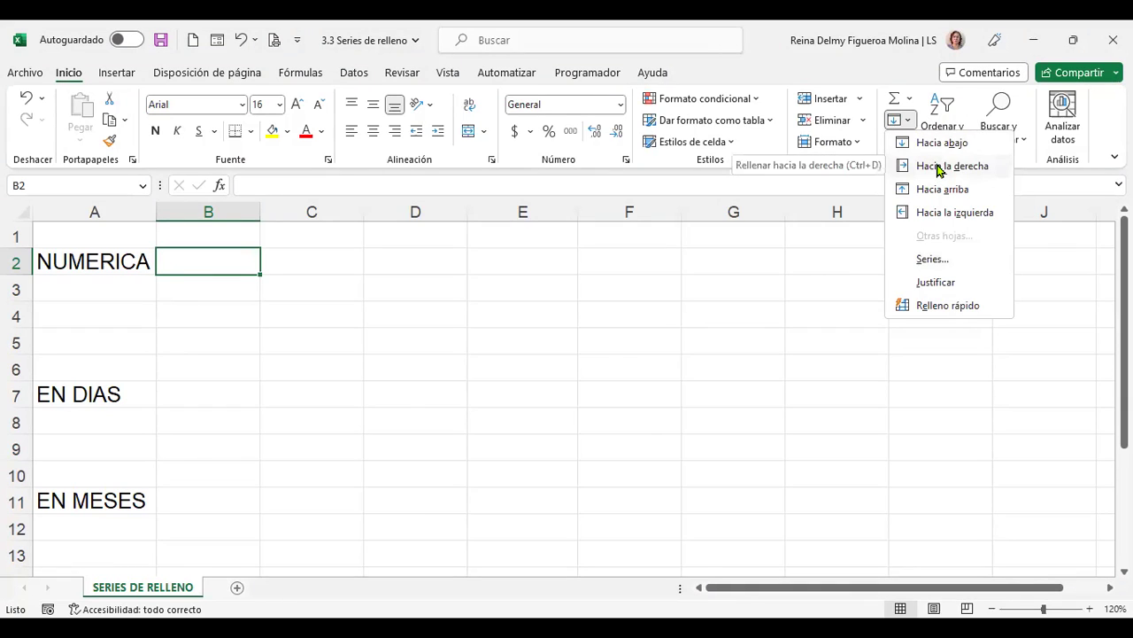
left_click(940, 167)
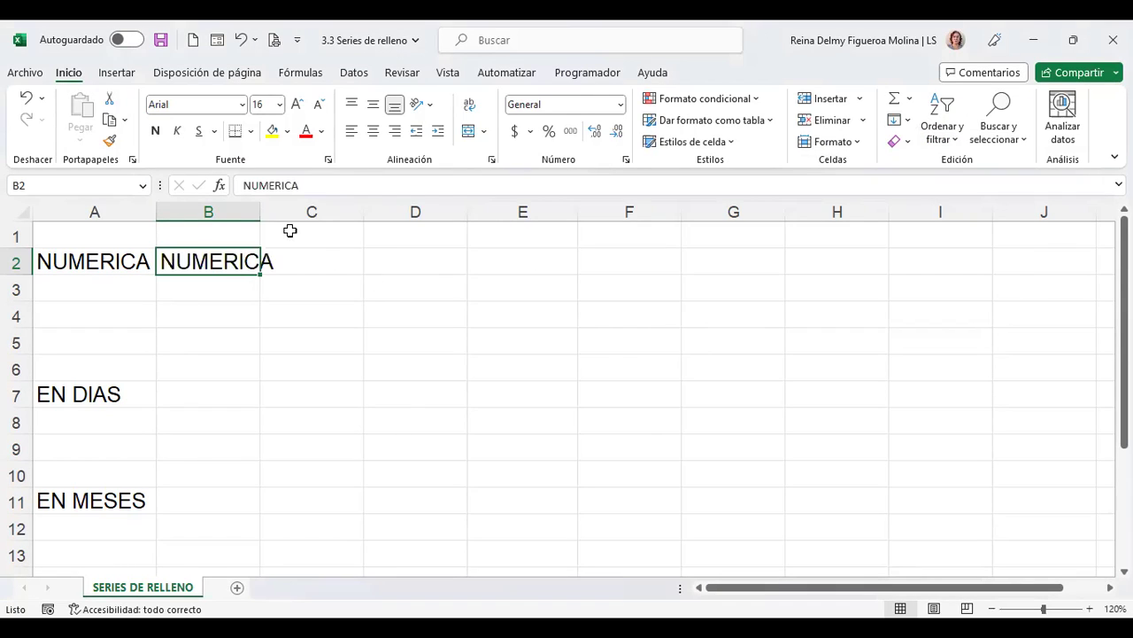
double_click(258, 208)
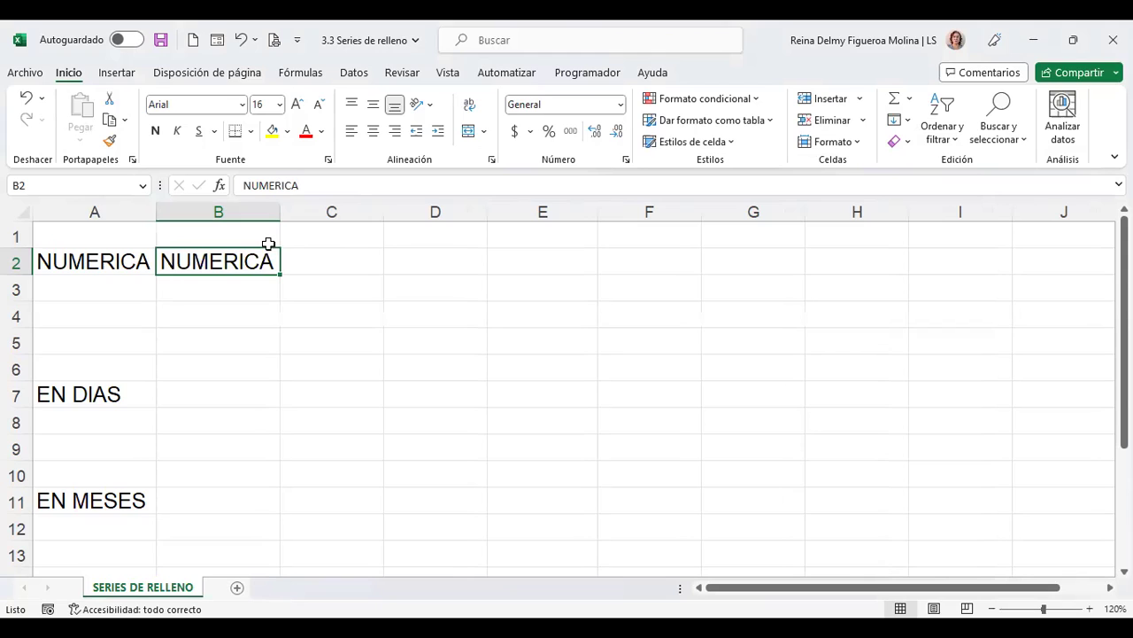
left_click(909, 120)
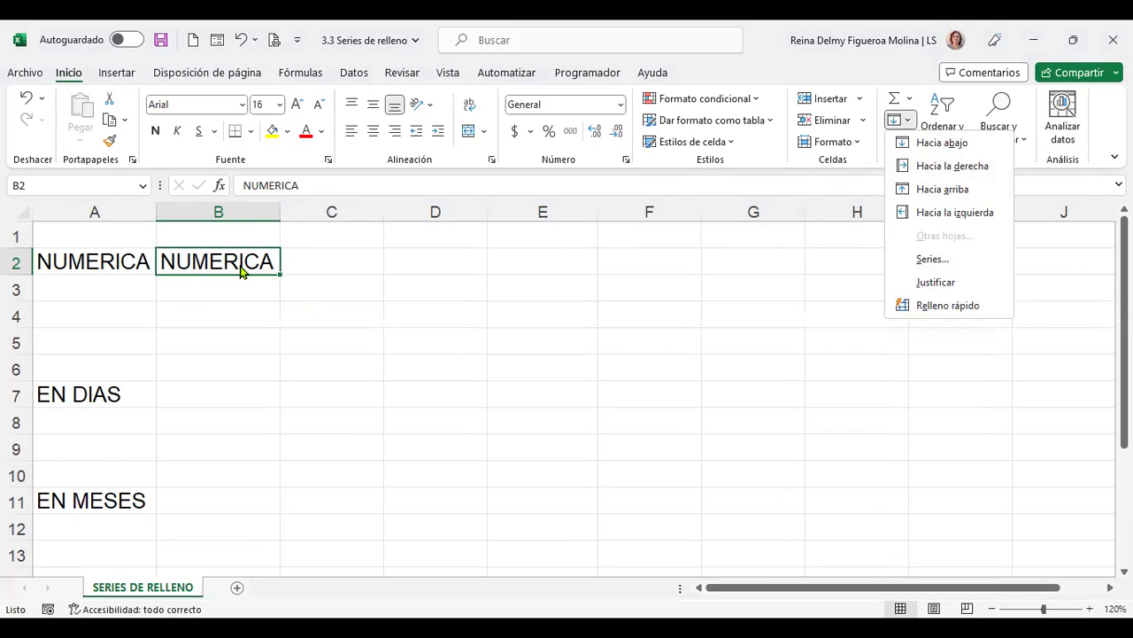
left_click(966, 190)
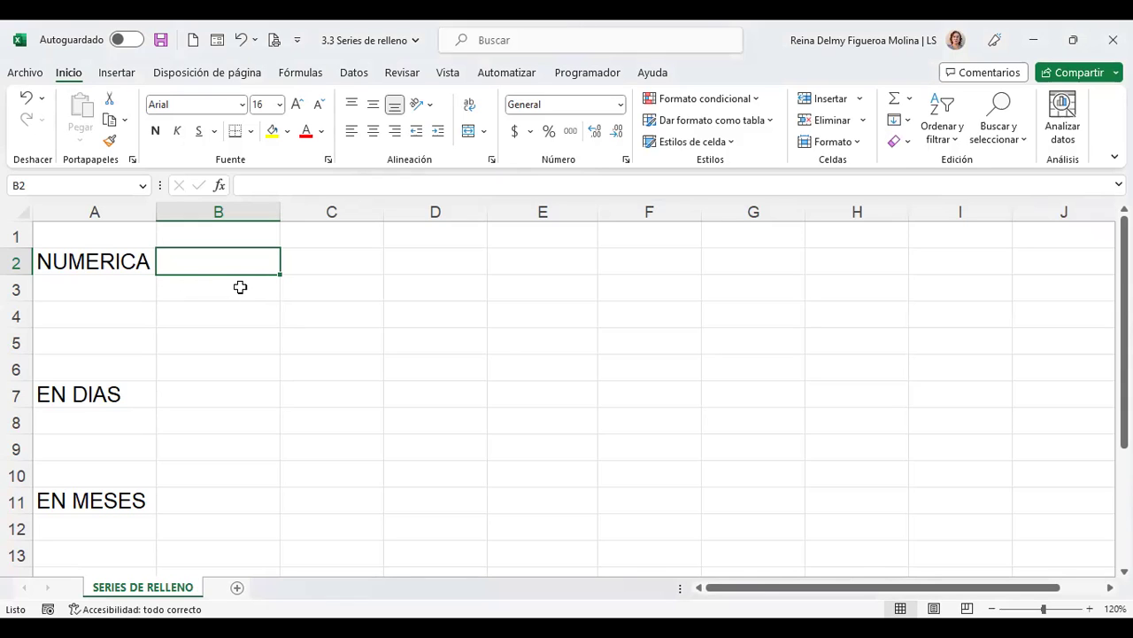
- Show the Fill options list for B2, dismiss it unchanged, and bring it back
left_click(903, 119)
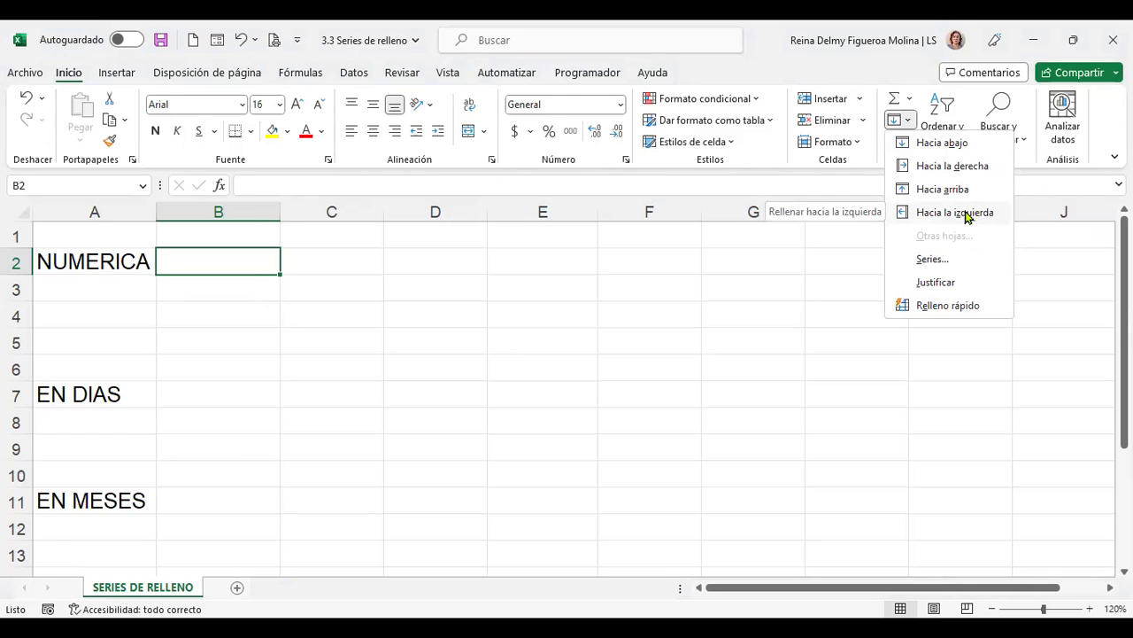
left_click(967, 214)
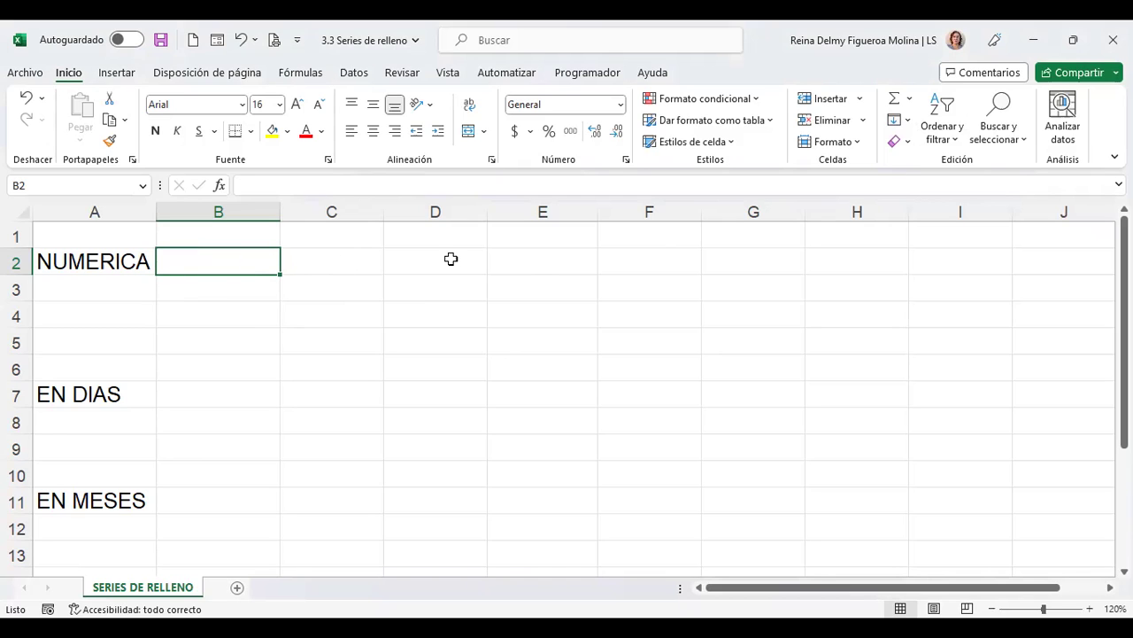
left_click(901, 119)
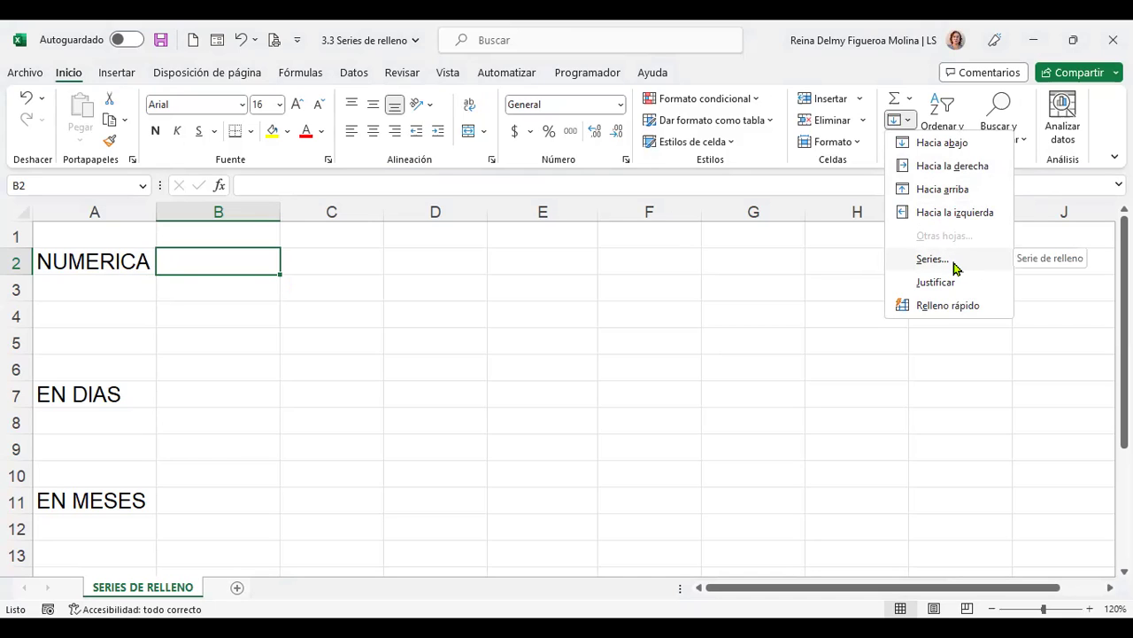
- In the Series dialog, choose a Cronológica series by Fecha across rows with step 1
left_click(921, 259)
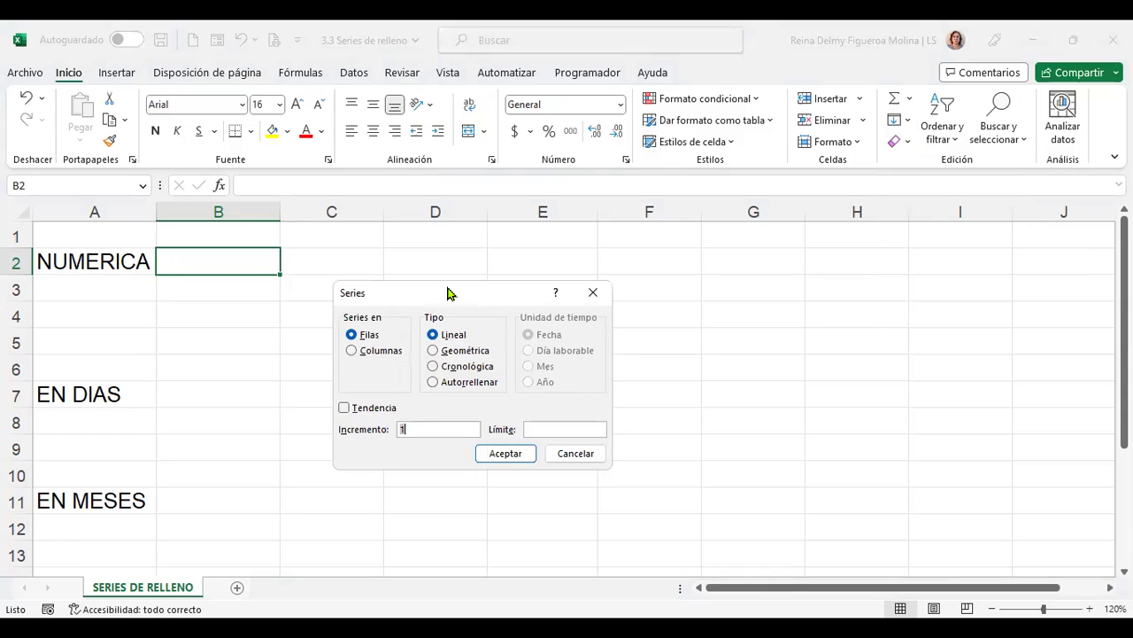
left_click_drag(447, 292, 481, 236)
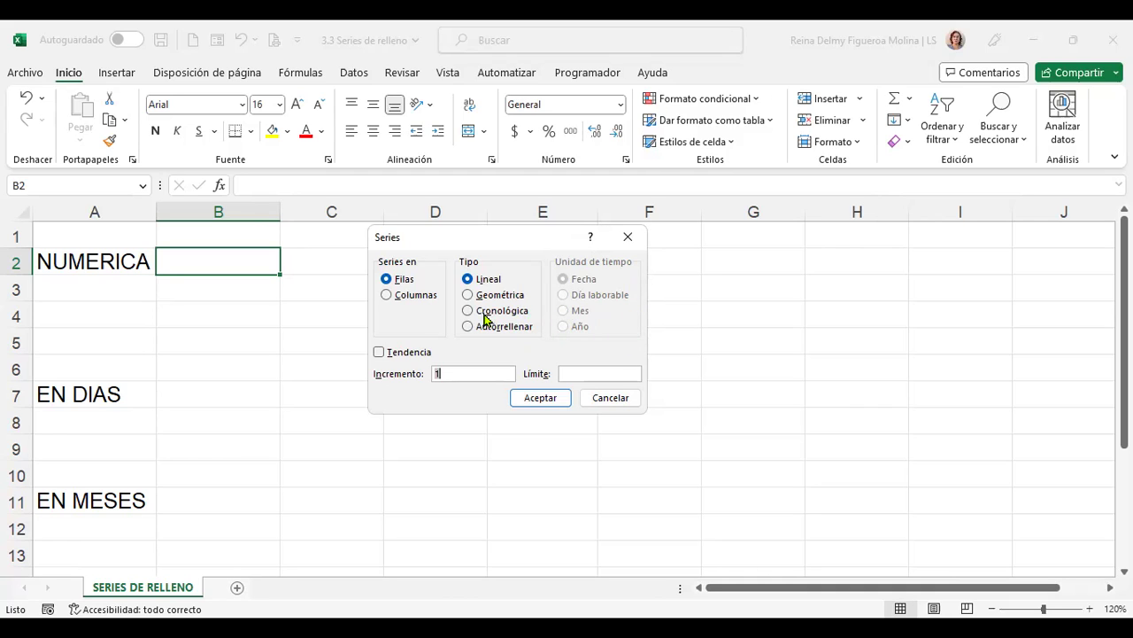
left_click(484, 315)
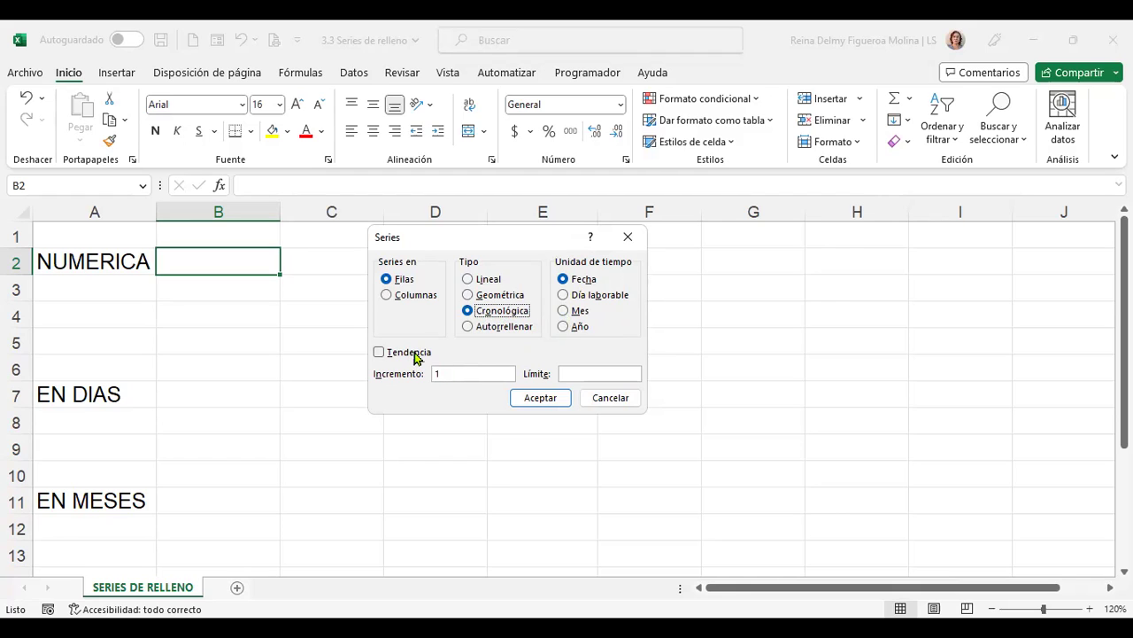
left_click(471, 374)
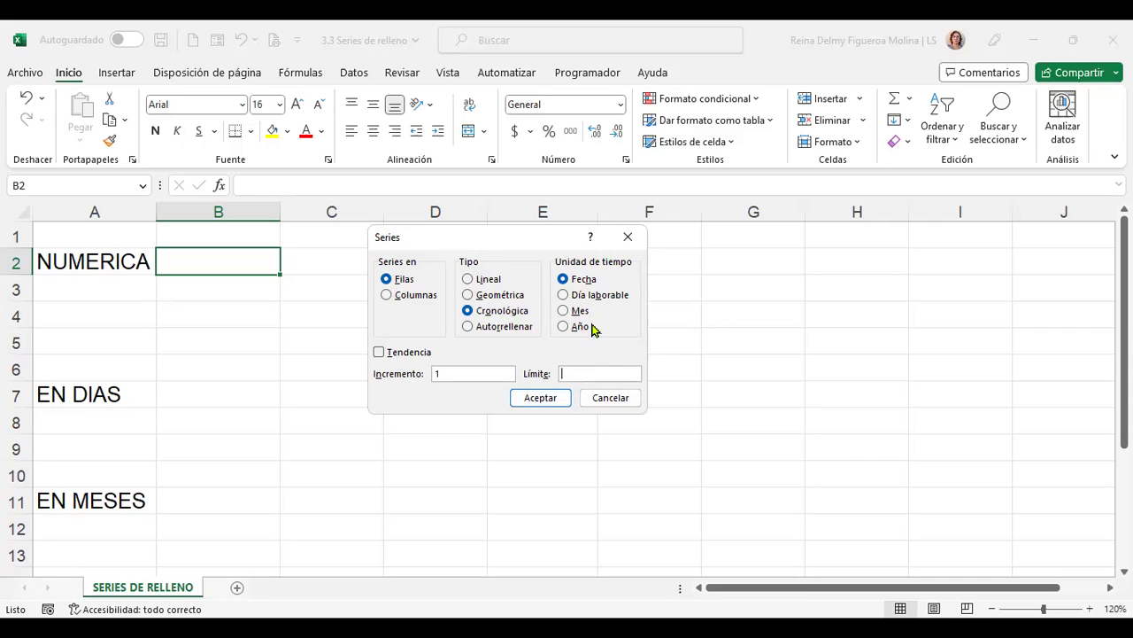
- Close the Series dialog with Aceptar to uncover the SERIES DE RELLENO sheet
left_click(564, 398)
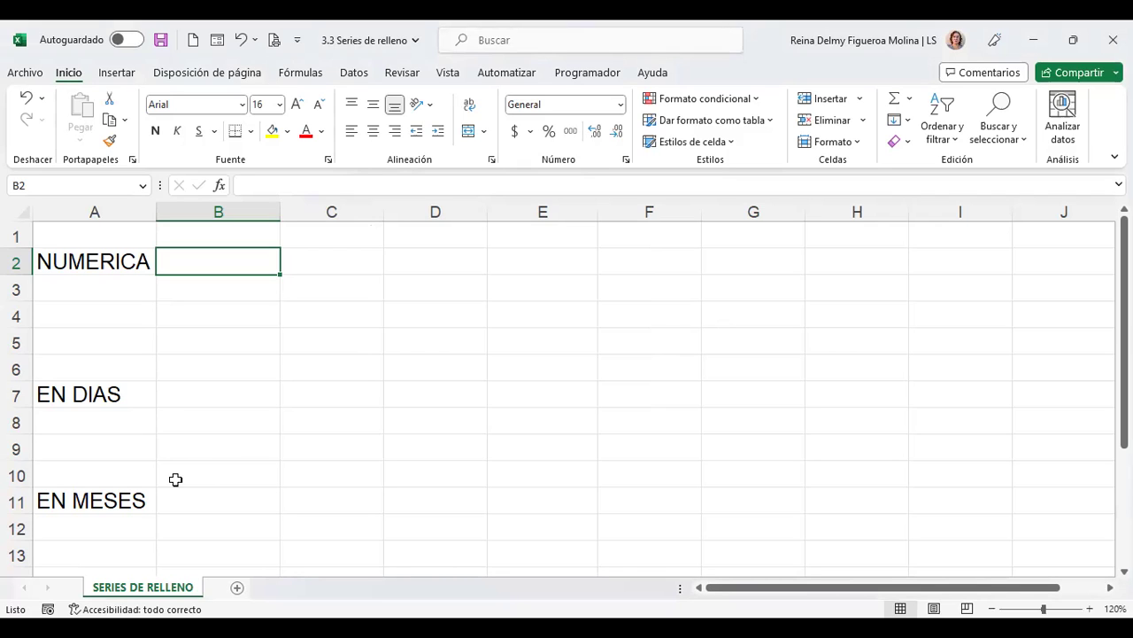
- Narrow columns B through AE to width 4.00, then return to cell B2
scroll(167, 416, "down", 3)
scroll(203, 397, "up", 1)
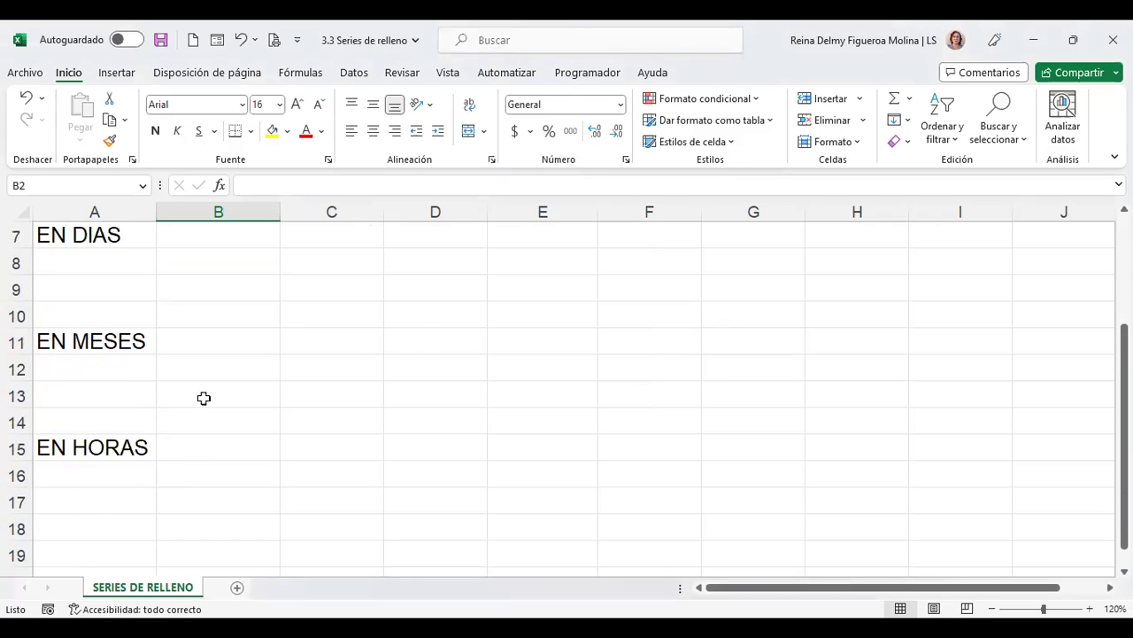
scroll(204, 398, "up", 1)
scroll(204, 398, "up", 1)
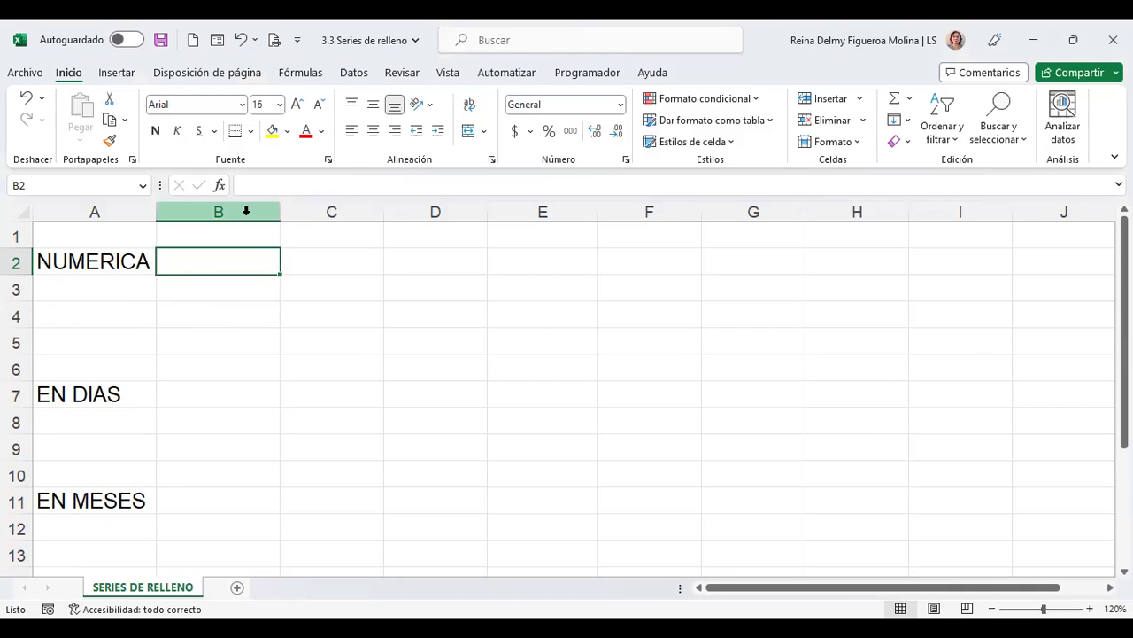
mouse_move(246, 214)
left_mouse_down()
mouse_move(832, 227)
mouse_move(807, 216)
left_mouse_up()
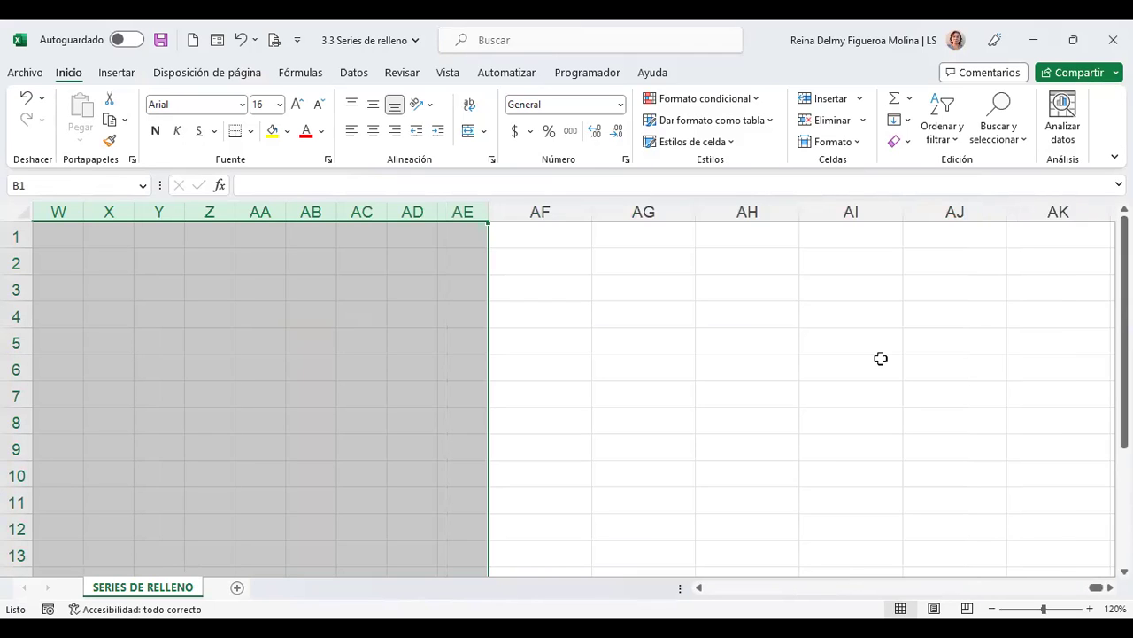
key("ctrl+Home")
left_click(177, 261)
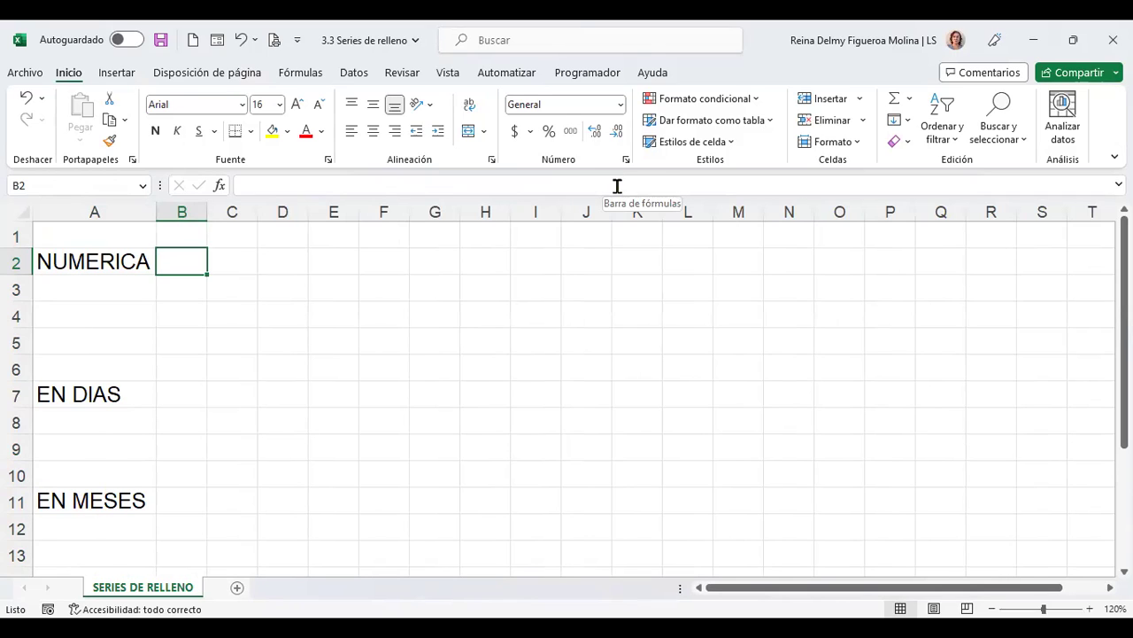
- Enter 1 in cell B2 beside NUMERICA and reselect B2
type("1")
key("Tab")
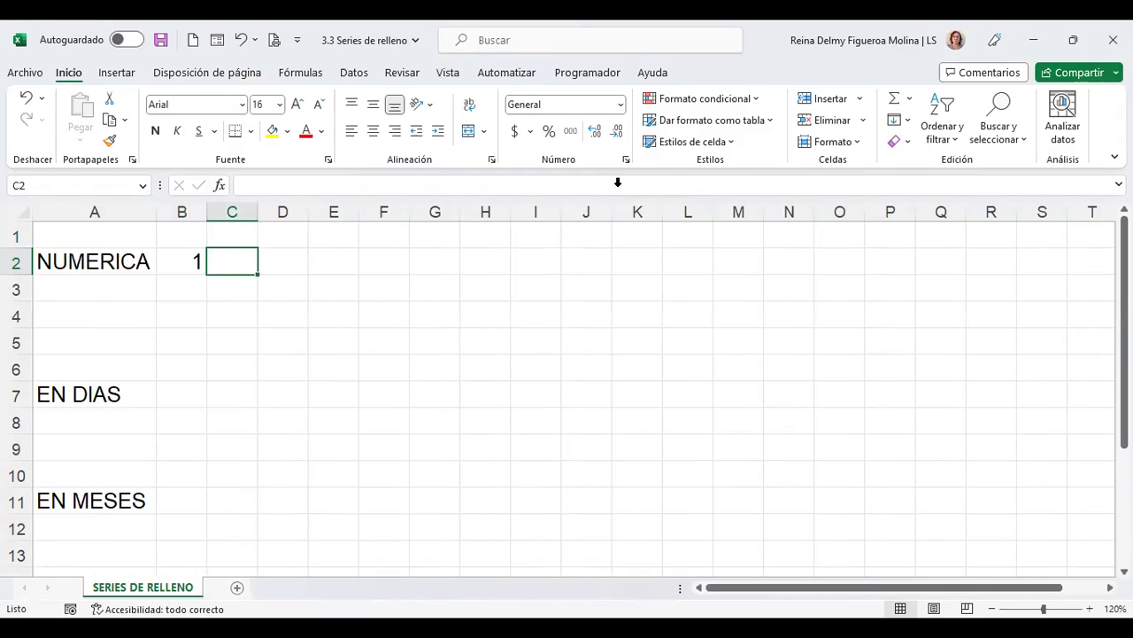
left_click(179, 260)
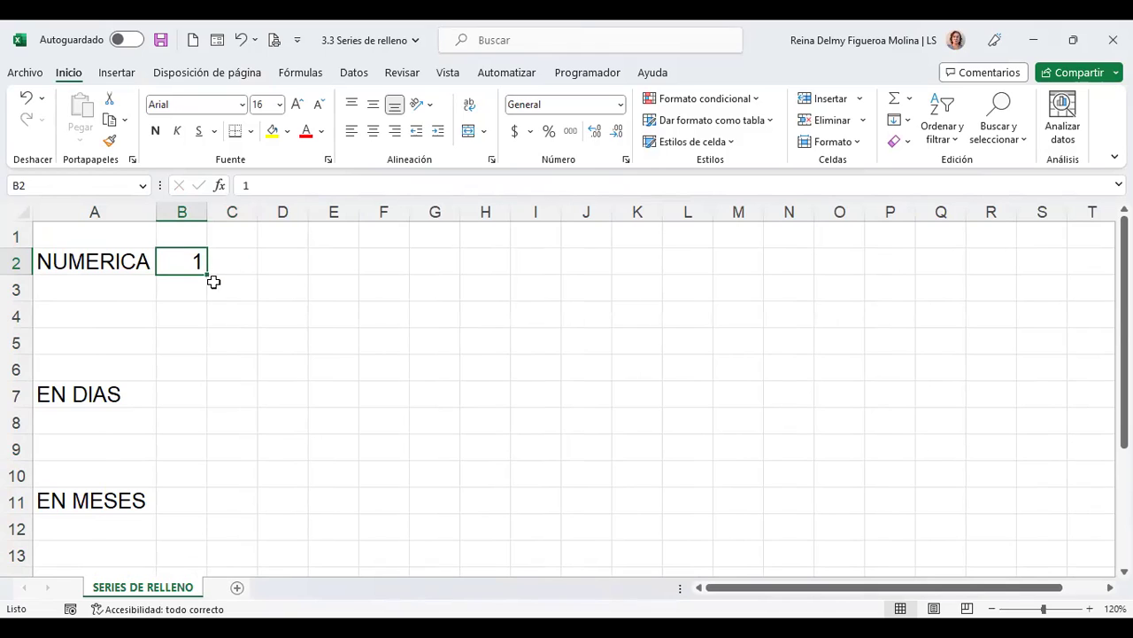
mouse_move(234, 285)
left_mouse_down()
mouse_move(398, 285)
mouse_move(445, 328)
mouse_move(445, 370)
left_mouse_up()
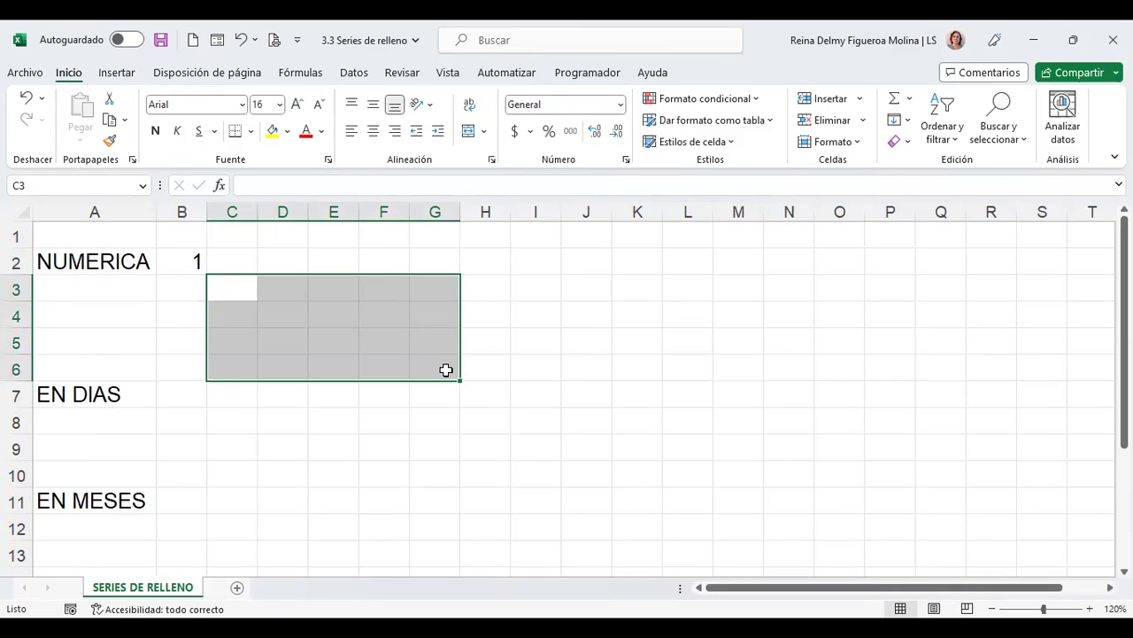
left_click(189, 258)
type("1")
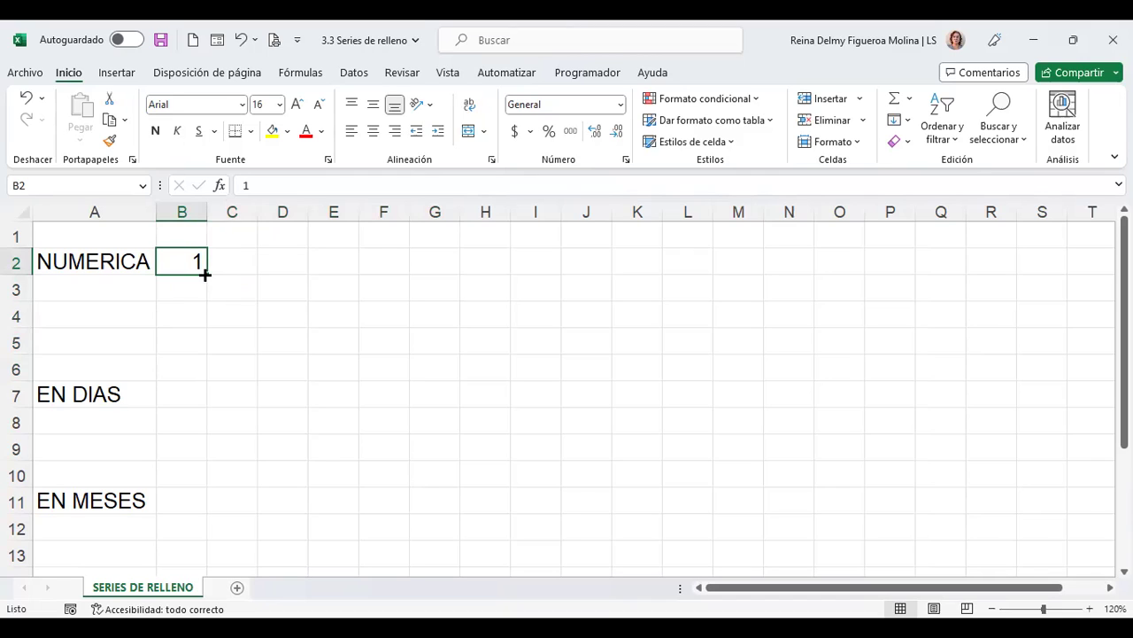
- Fill B2's 1 across to M2 and switch it to a 1-to-12 series
mouse_move(205, 275)
left_mouse_down()
mouse_move(544, 280)
mouse_move(521, 285)
mouse_move(325, 265)
mouse_move(754, 265)
left_mouse_up()
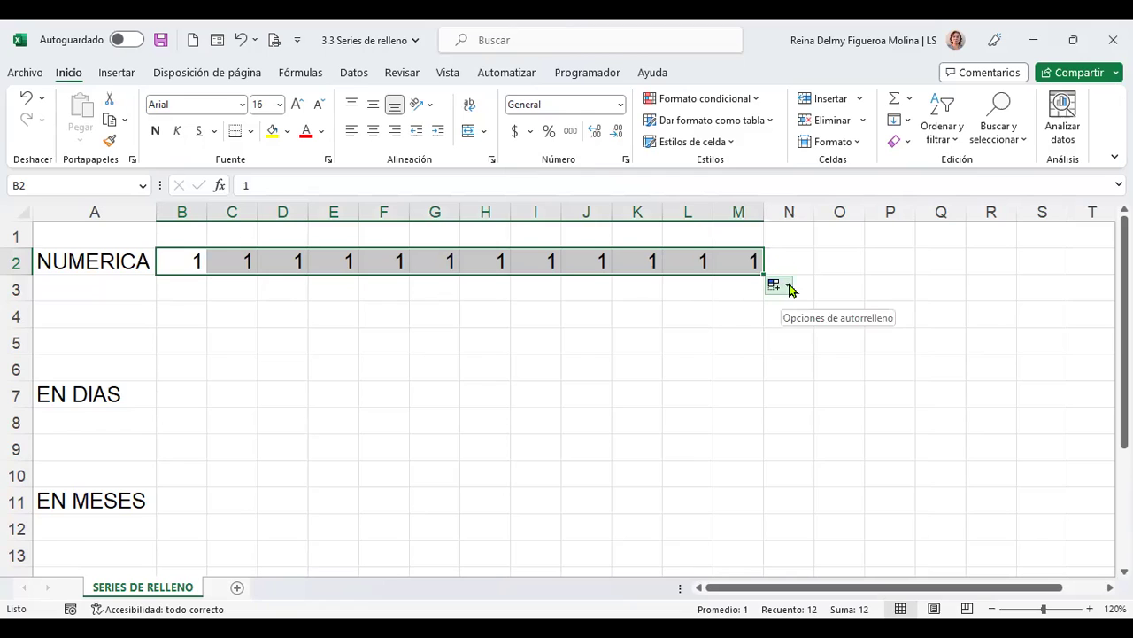
left_click(790, 288)
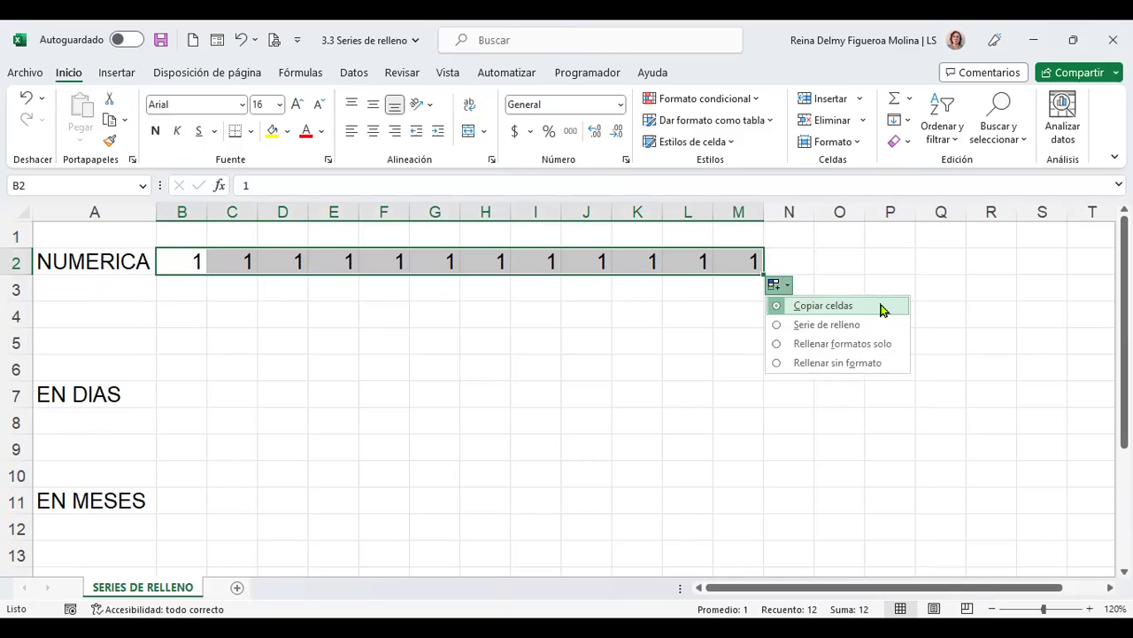
left_click(839, 326)
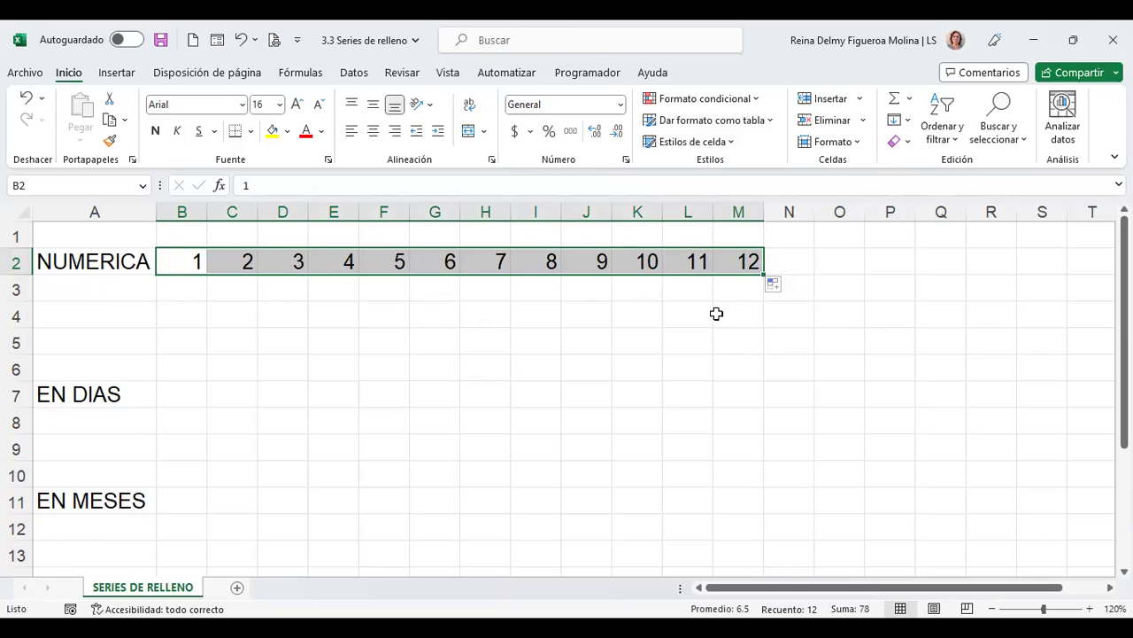
- Change the C2:M2 fill to Rellenar formatos solo, clearing values 2–12, and reselect B2
left_click(789, 286)
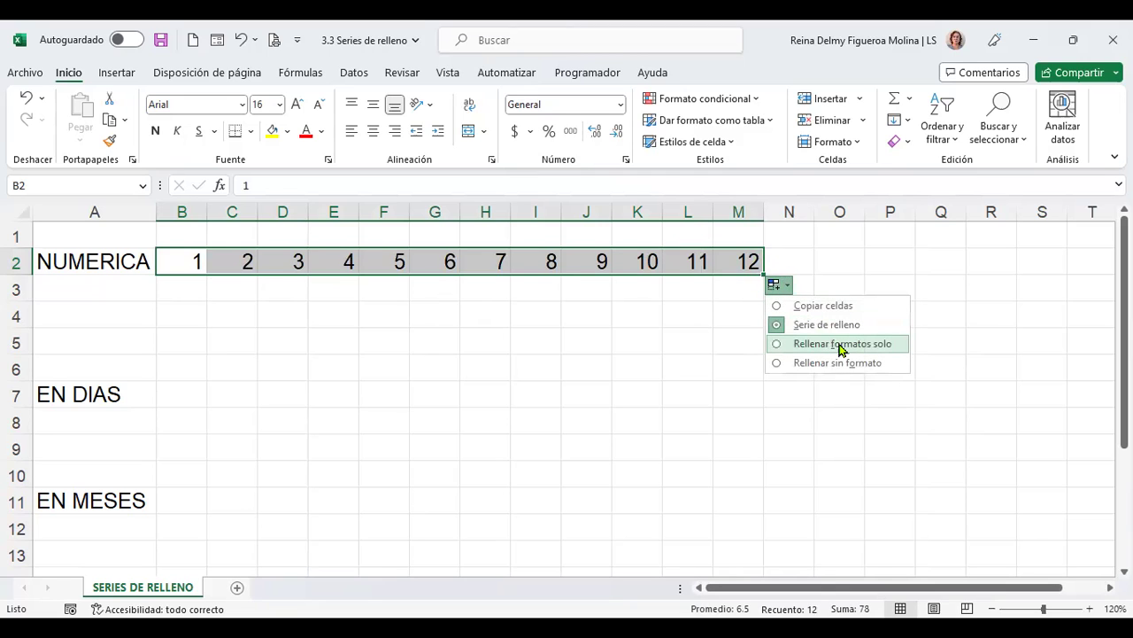
left_click(841, 344)
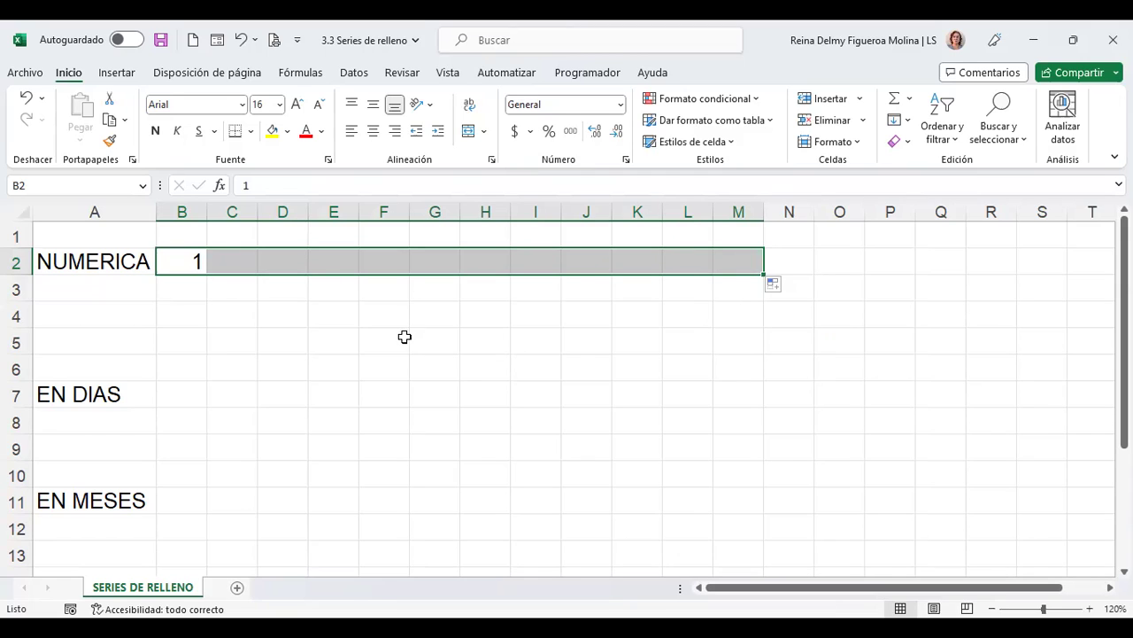
left_click(188, 262)
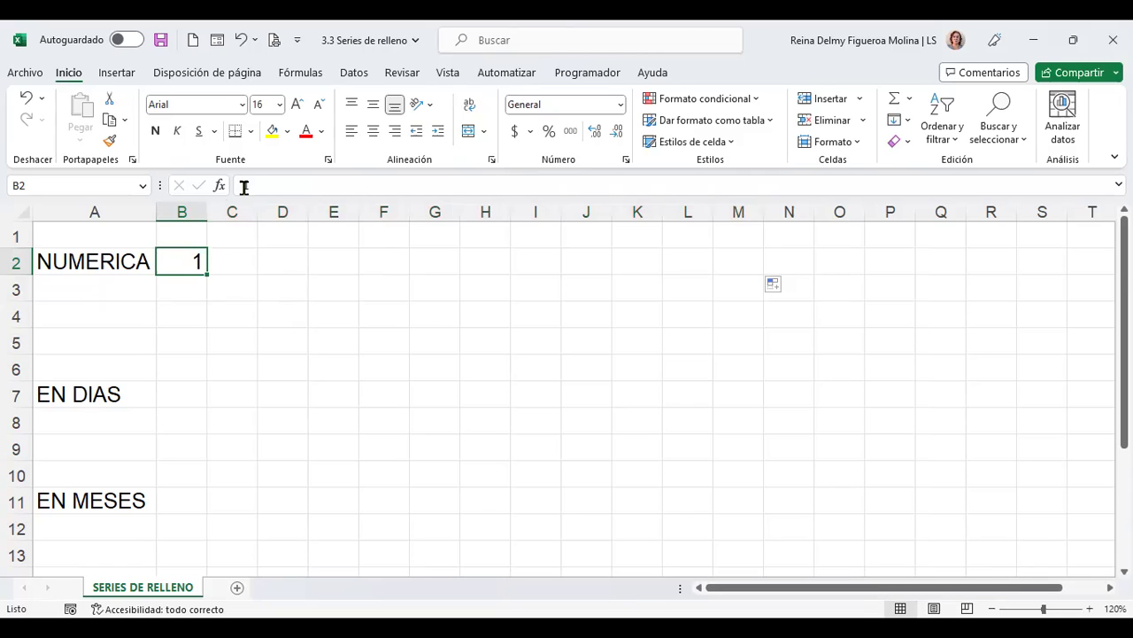
- Color B2 yellow, fill to O2, then switch from formats-only to Rellenar sin formato
left_click(272, 132)
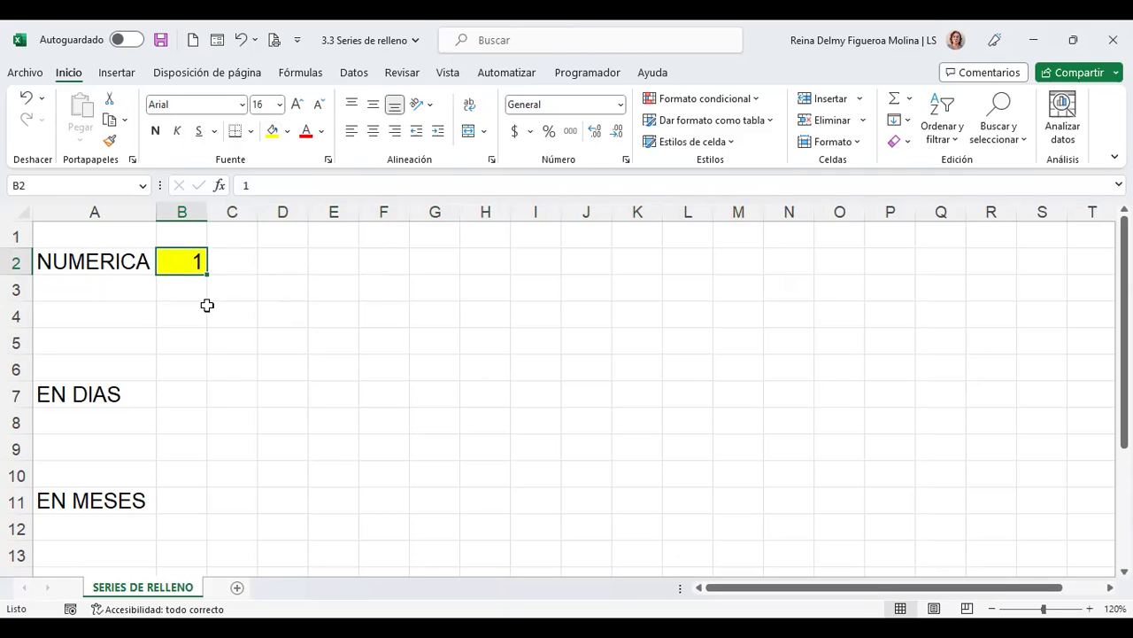
left_click_drag(208, 273, 816, 286)
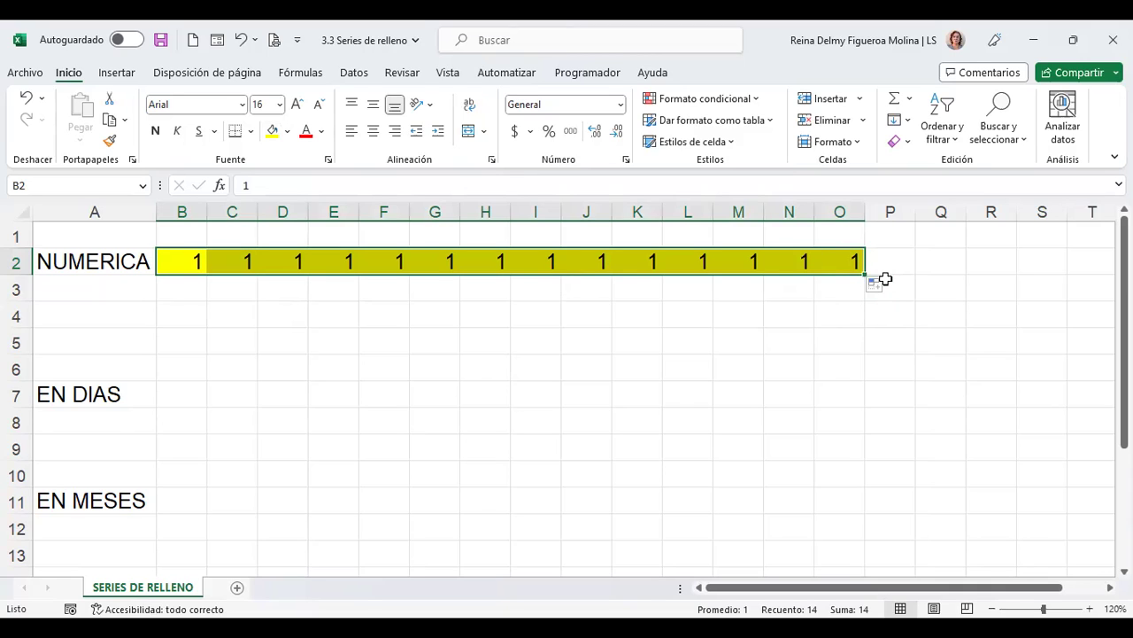
left_click(881, 285)
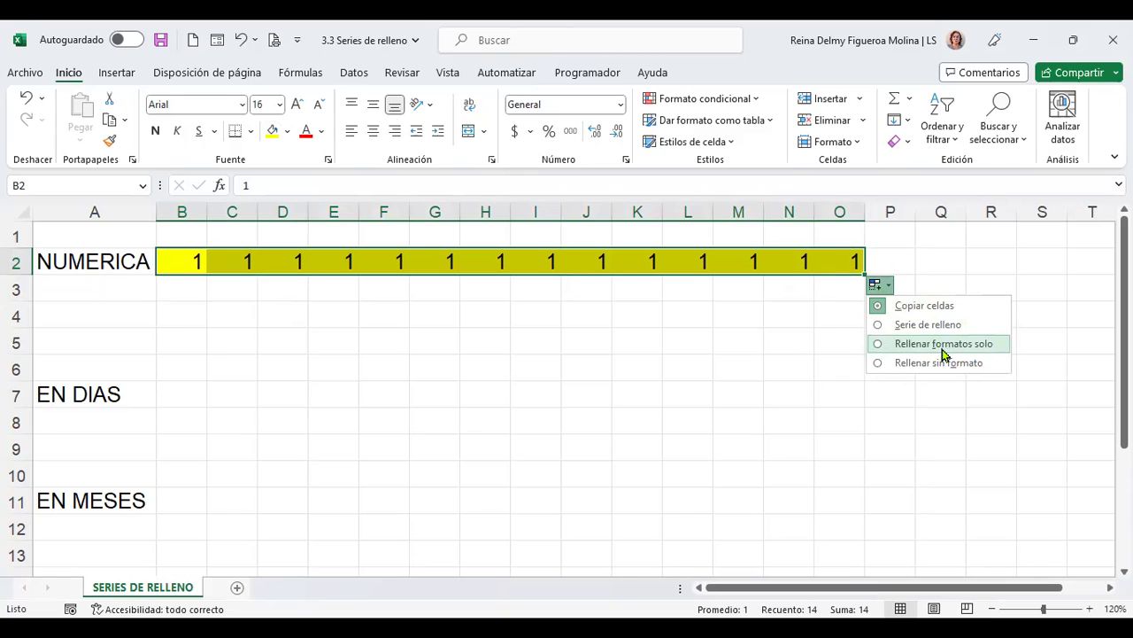
left_click(944, 345)
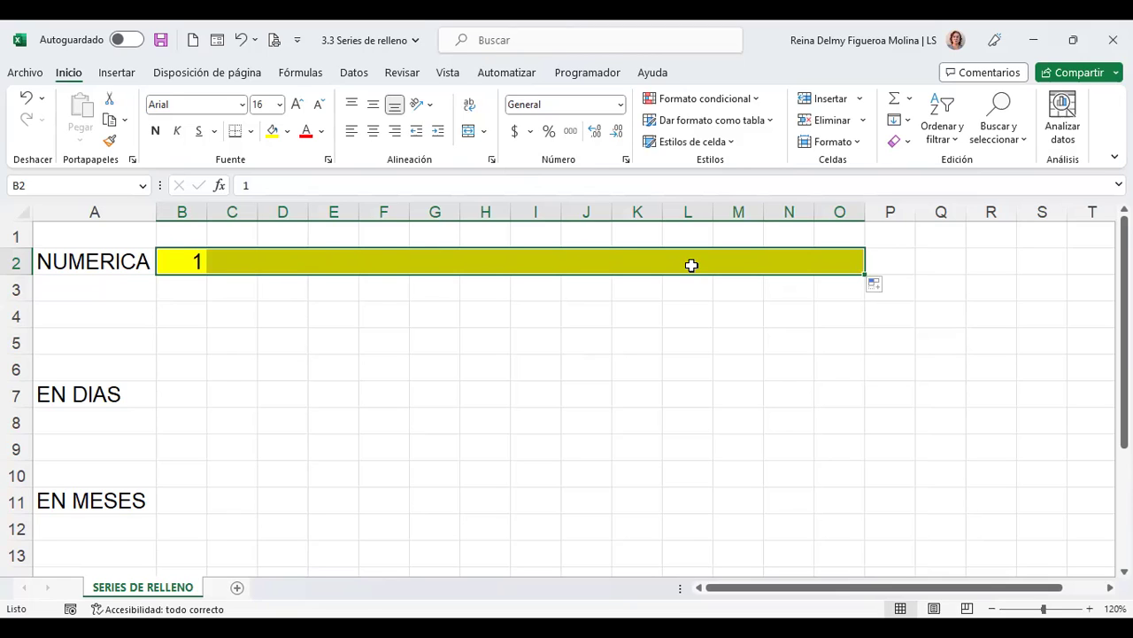
left_click(889, 287)
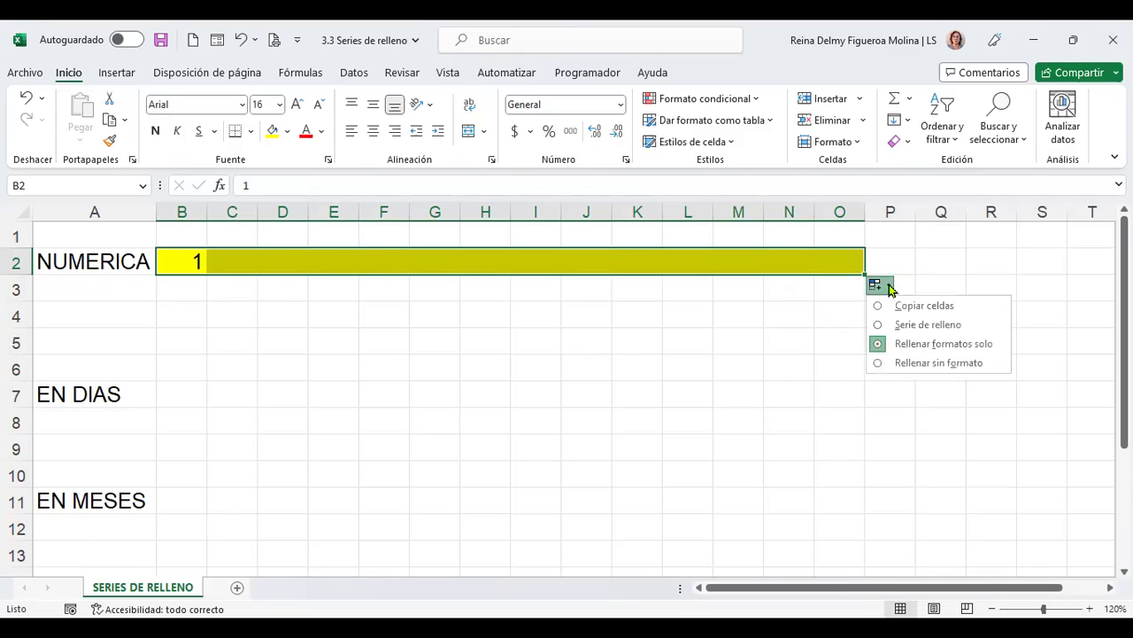
left_click(940, 365)
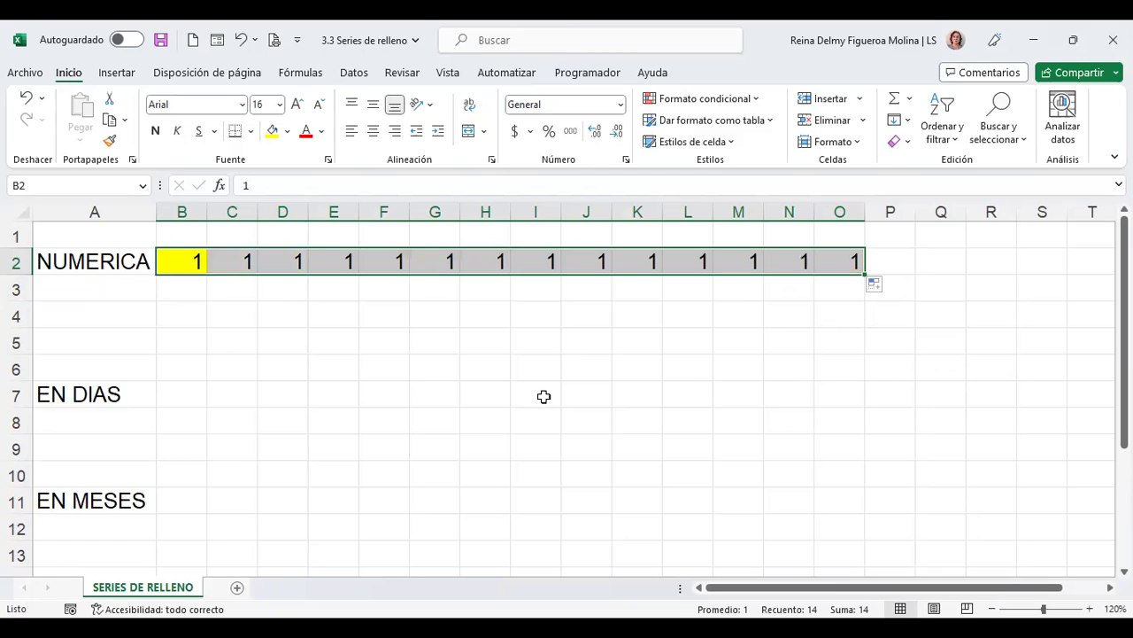
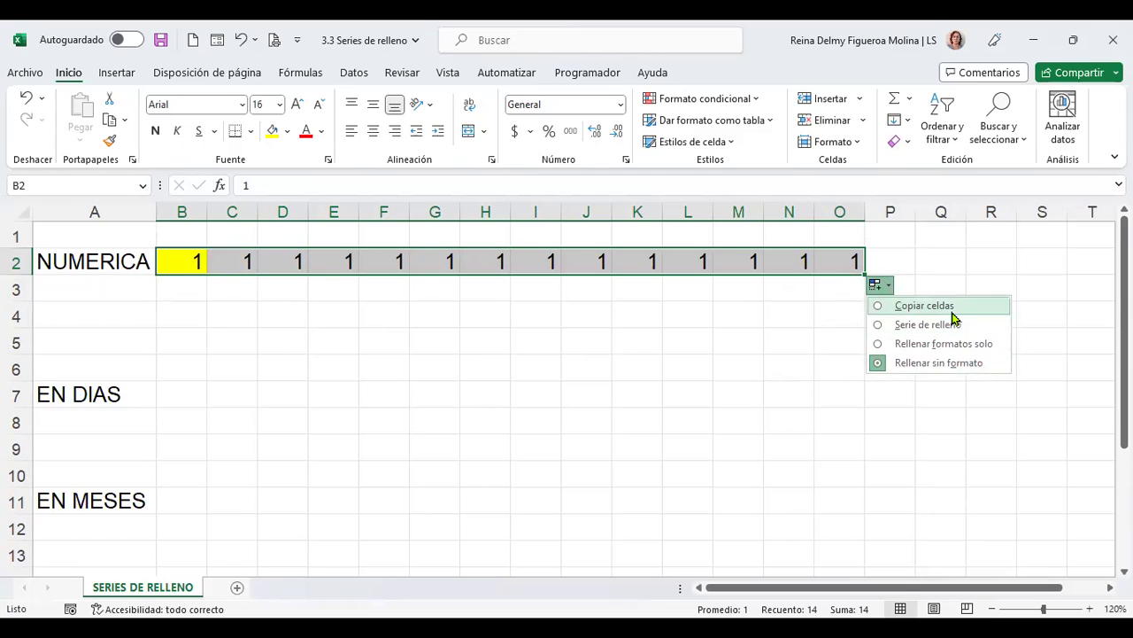
- Dismiss the Auto Fill choices, leaving B2:O2 filled with 1s, and move to B3
left_click(180, 292)
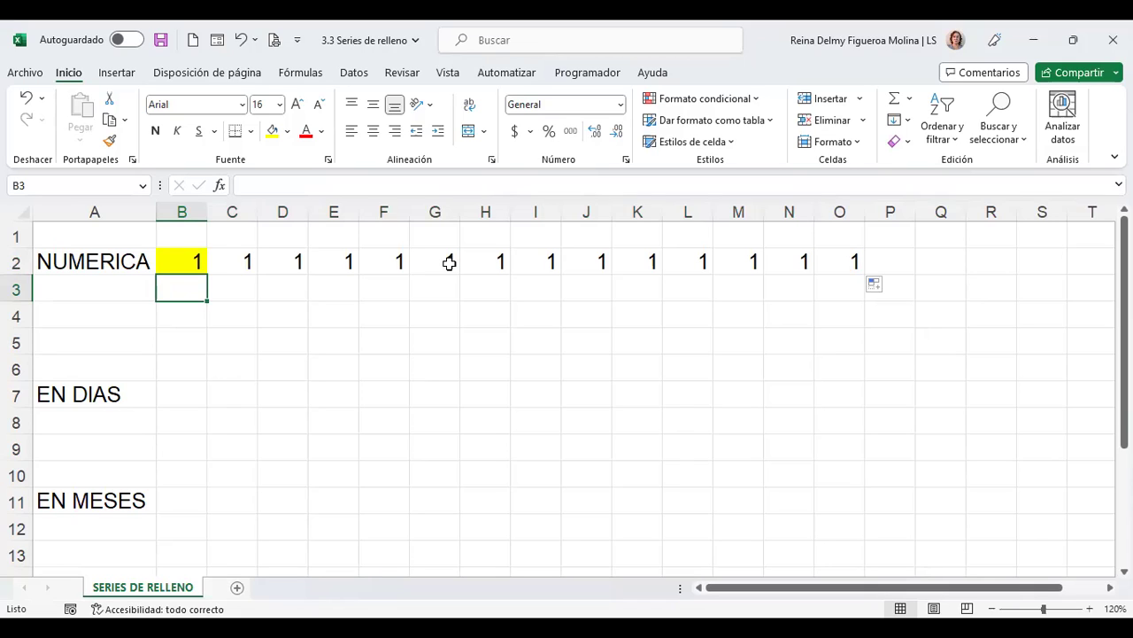
- Enter the starting values 1 in B3 and 2 in C3
type("1")
key("Tab")
type("2")
key("Tab")
- Extend the 1, 2 pattern through O3 so row 3 runs from 1 to 14
left_click_drag(184, 288, 227, 288)
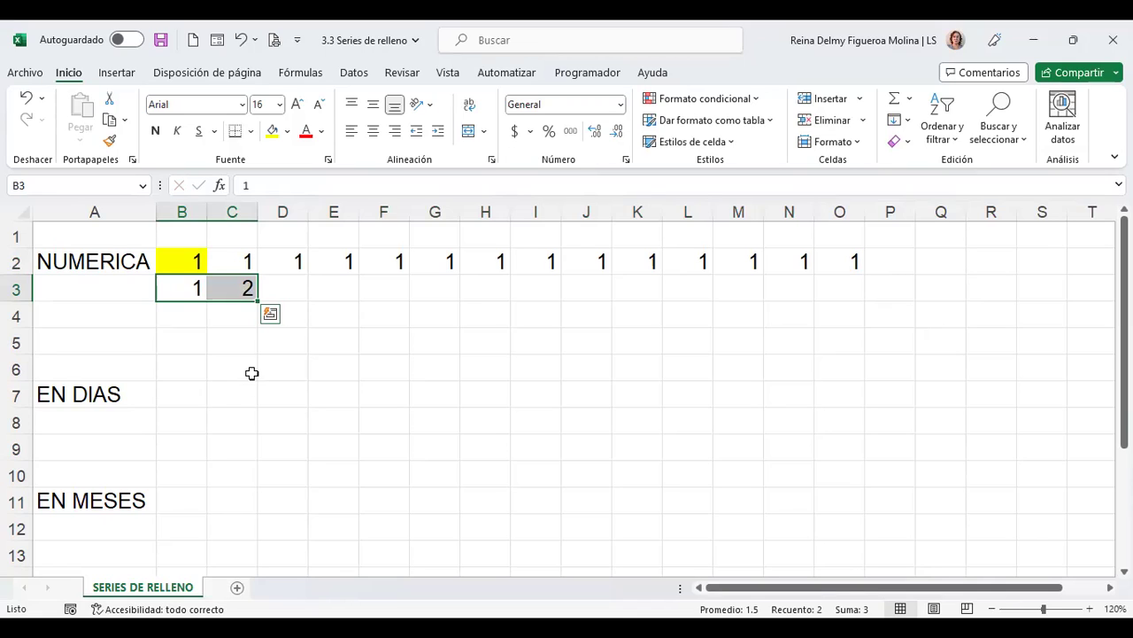
left_click(256, 300)
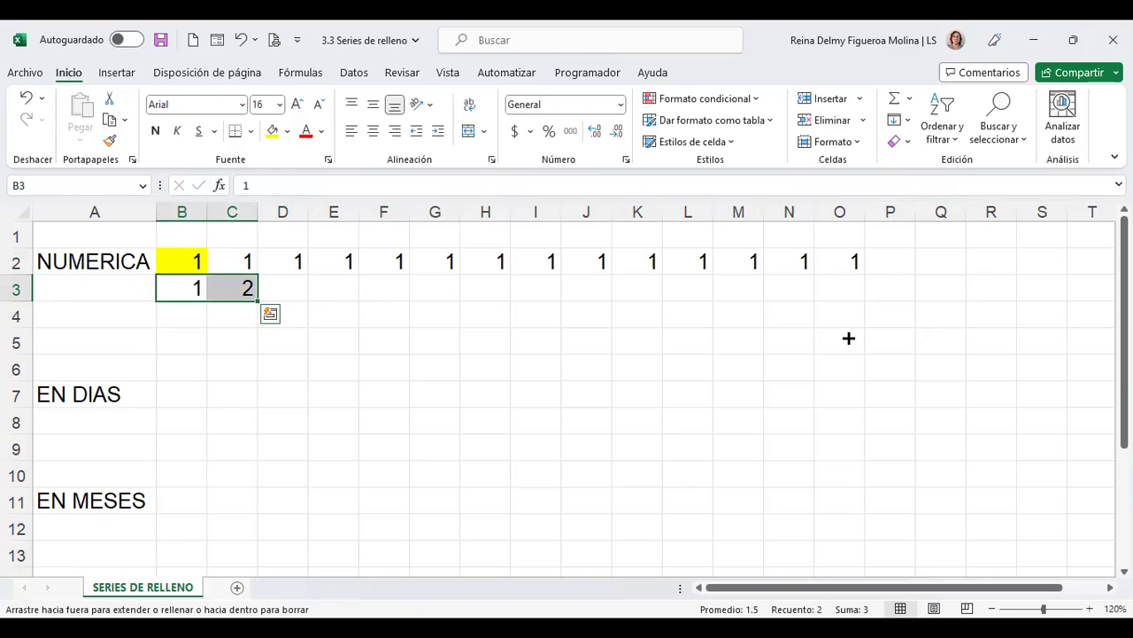
left_click_drag(634, 344, 840, 336)
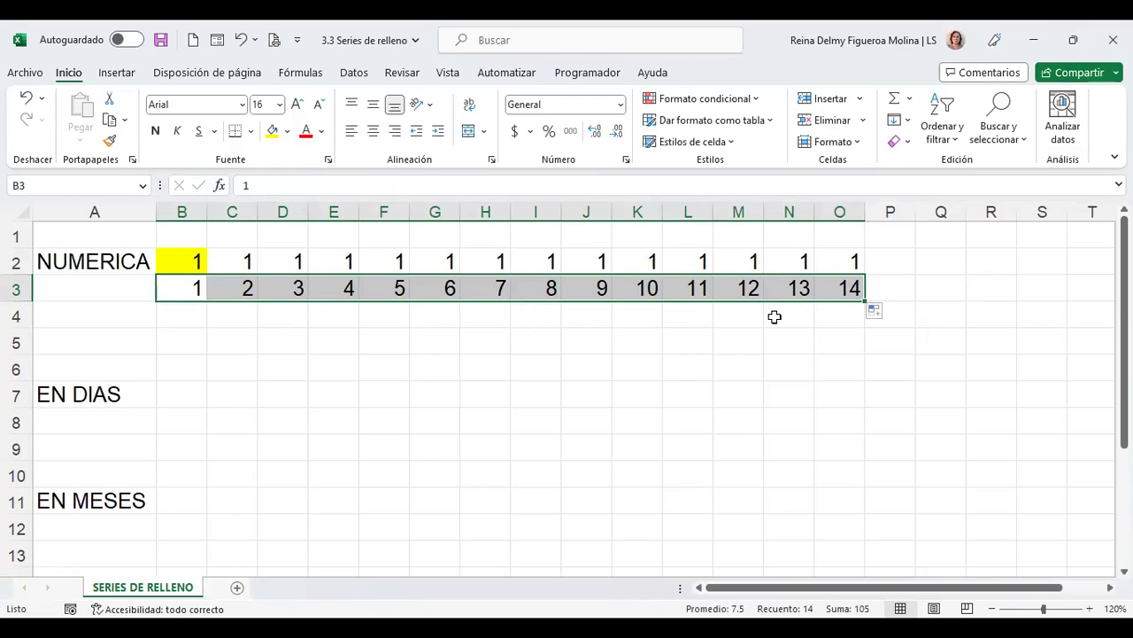
left_click(889, 315)
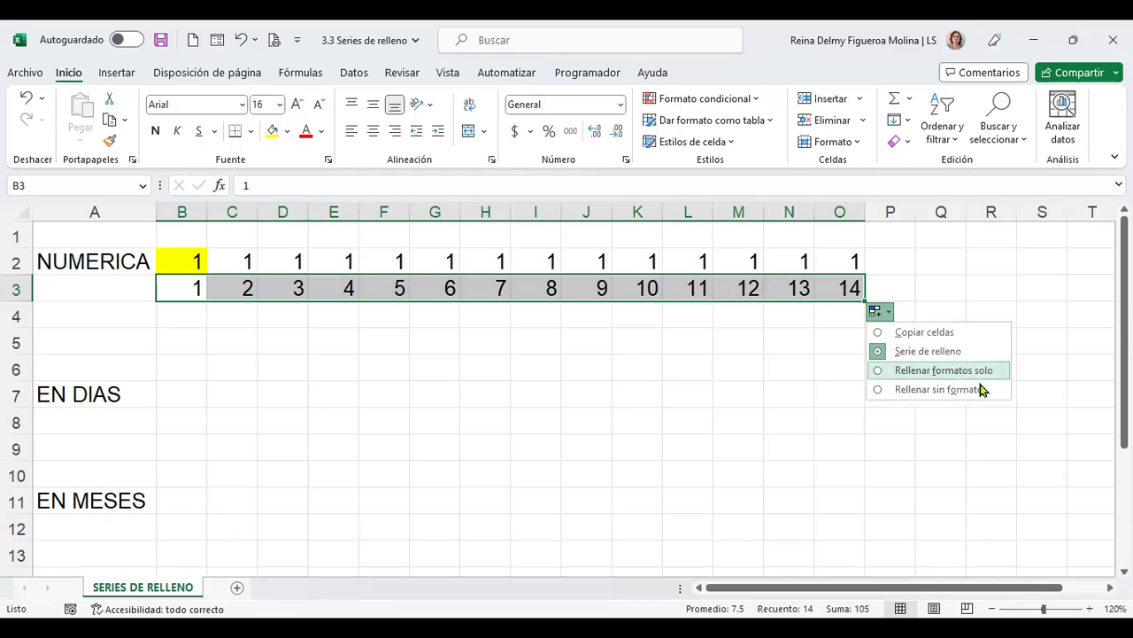
left_click(194, 326)
left_click(189, 316)
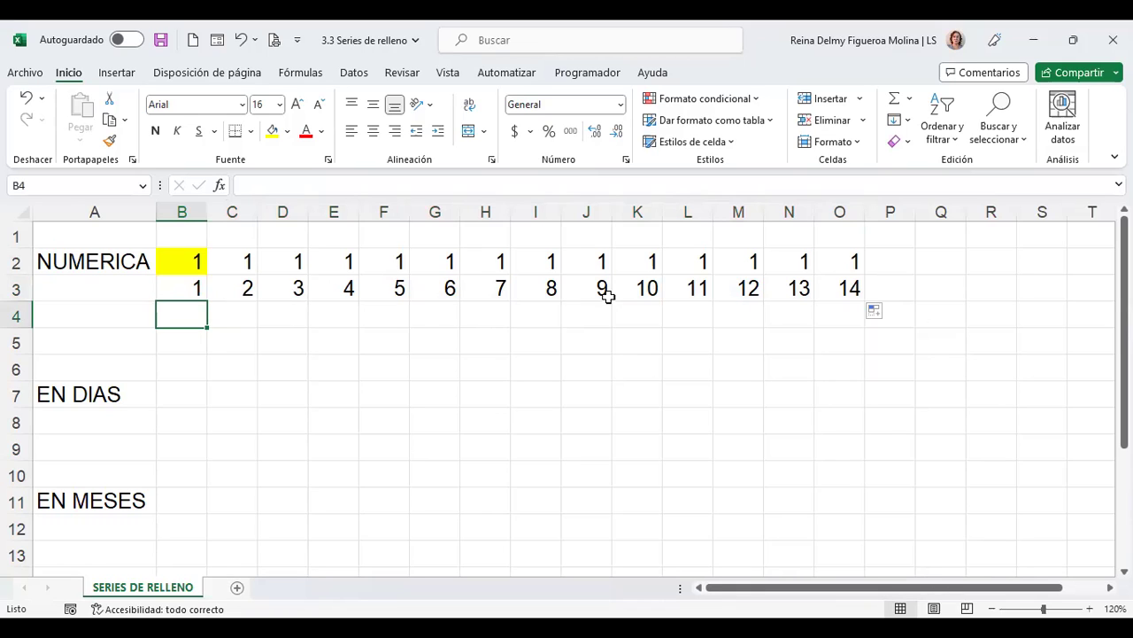
- Enter the starting values 2 in B4 and 4 in C4
type("2")
key("Tab")
type("4")
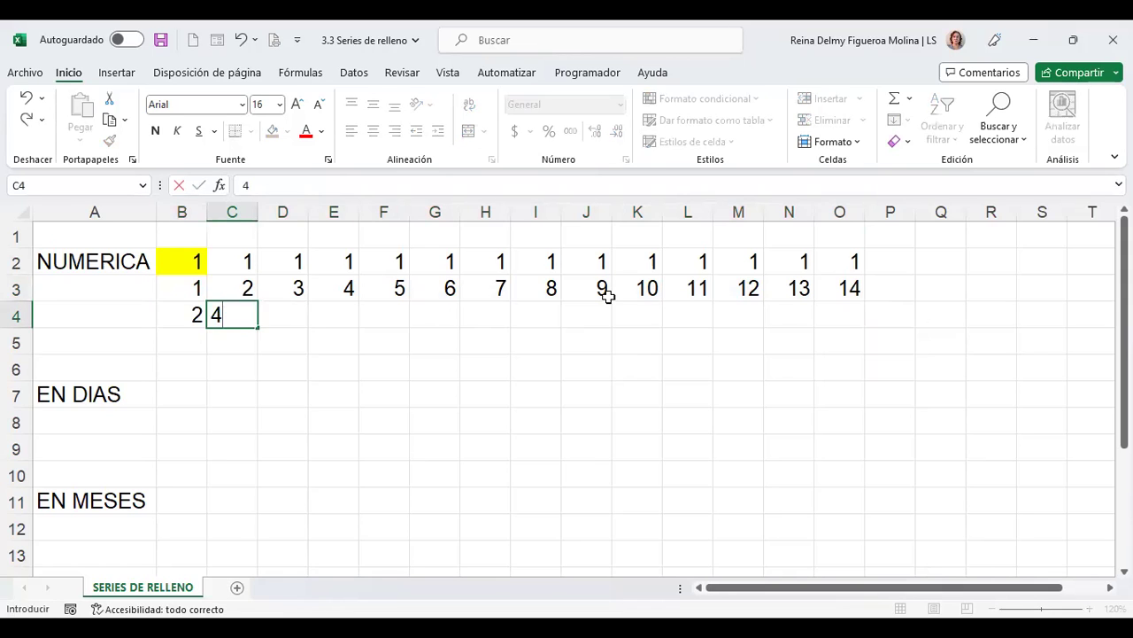
key("Tab")
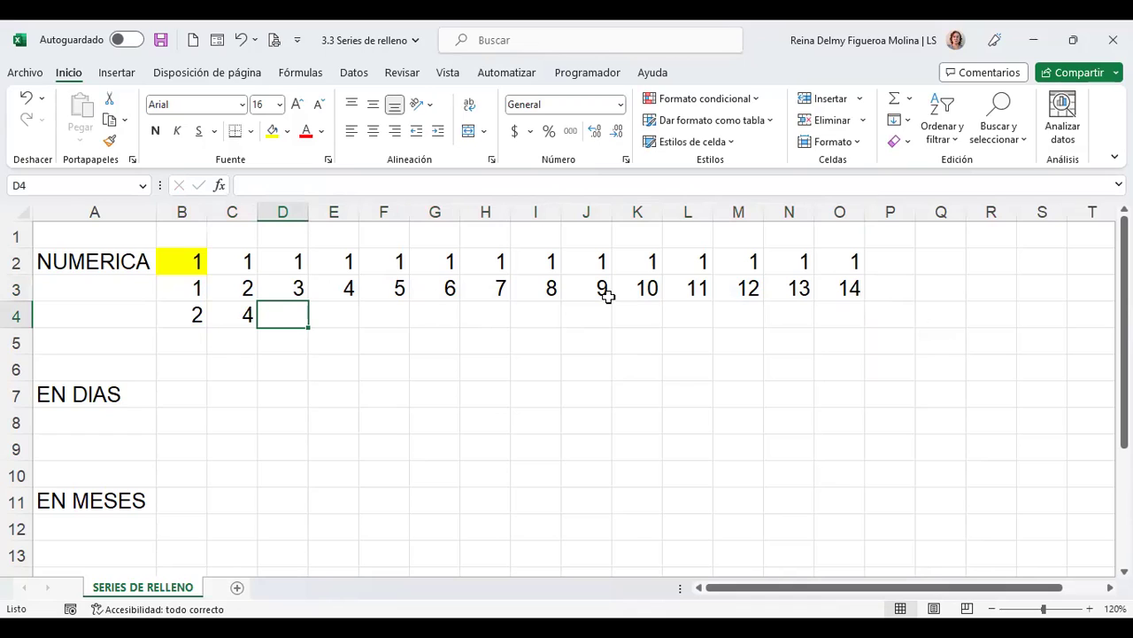
- Extend the 2, 4 pattern through O4 so row 4 runs from 2 to 28
left_click_drag(190, 313, 220, 313)
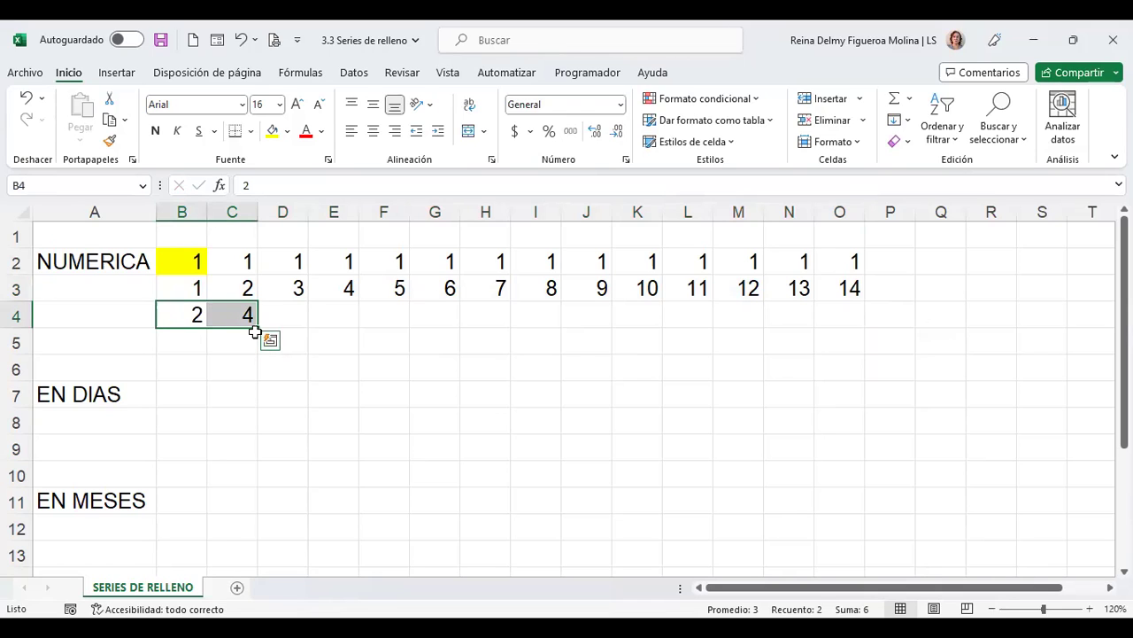
left_click_drag(257, 329, 603, 330)
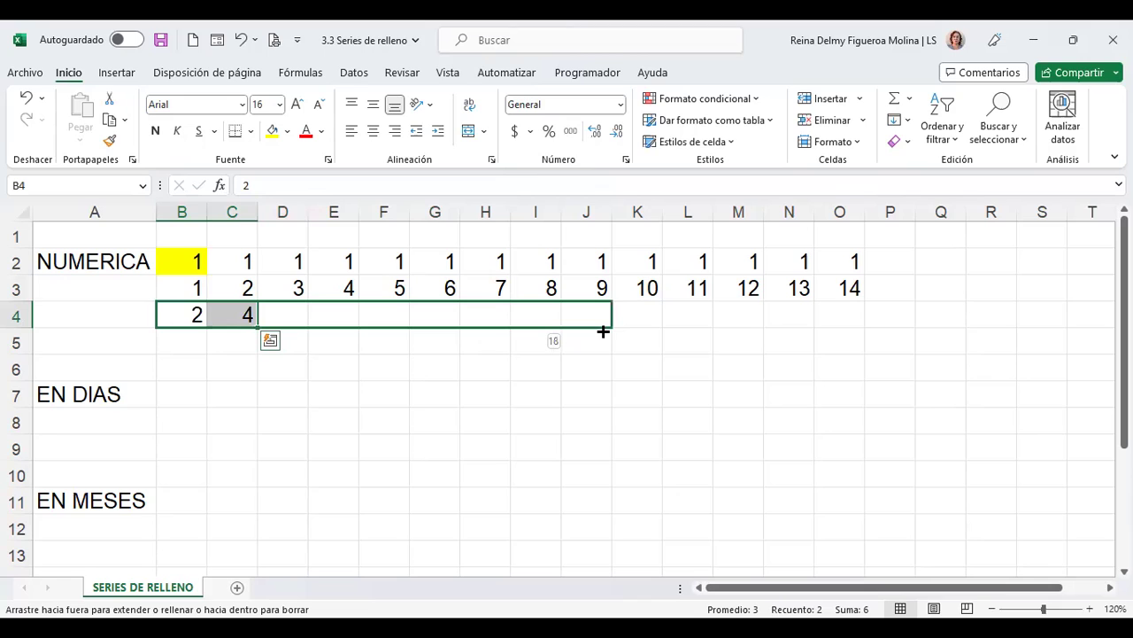
left_click_drag(636, 331, 842, 337)
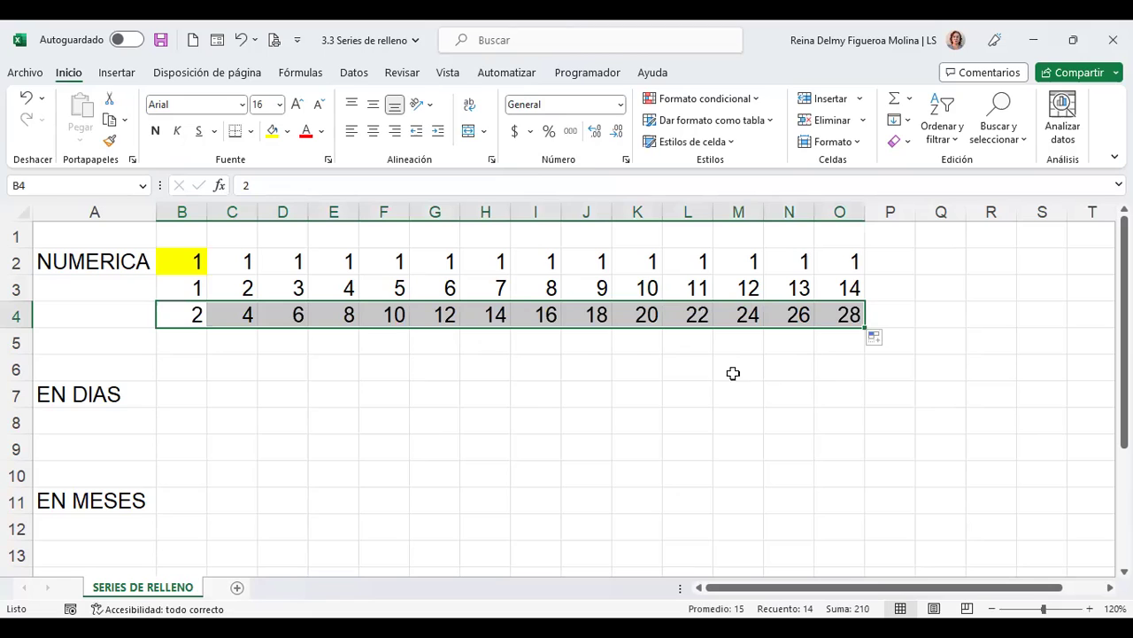
left_click(882, 337)
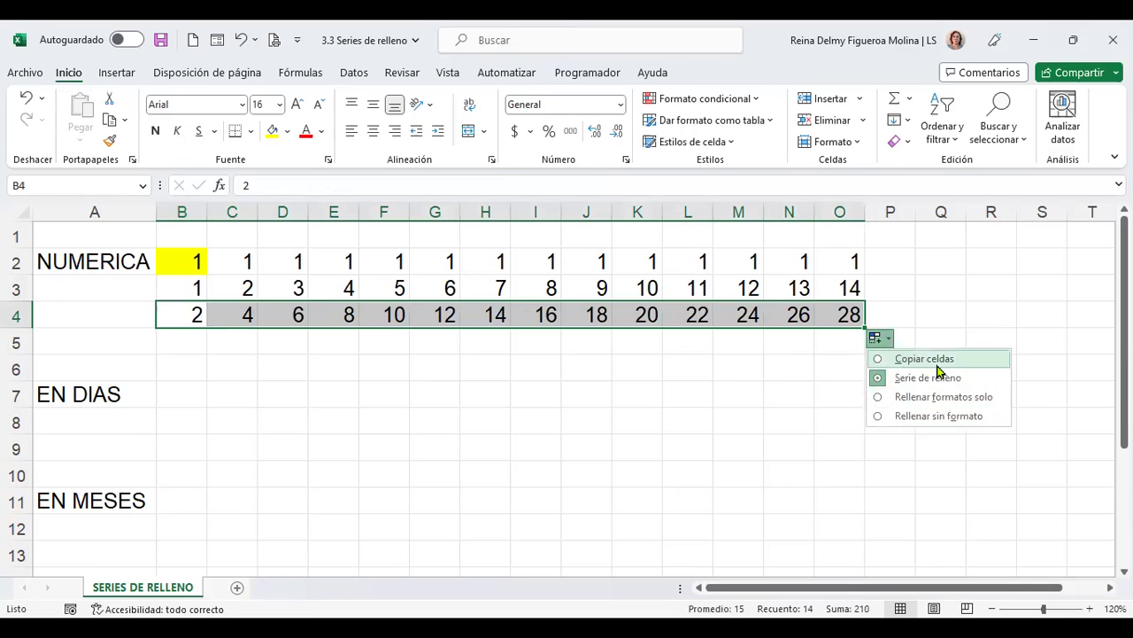
key("Escape")
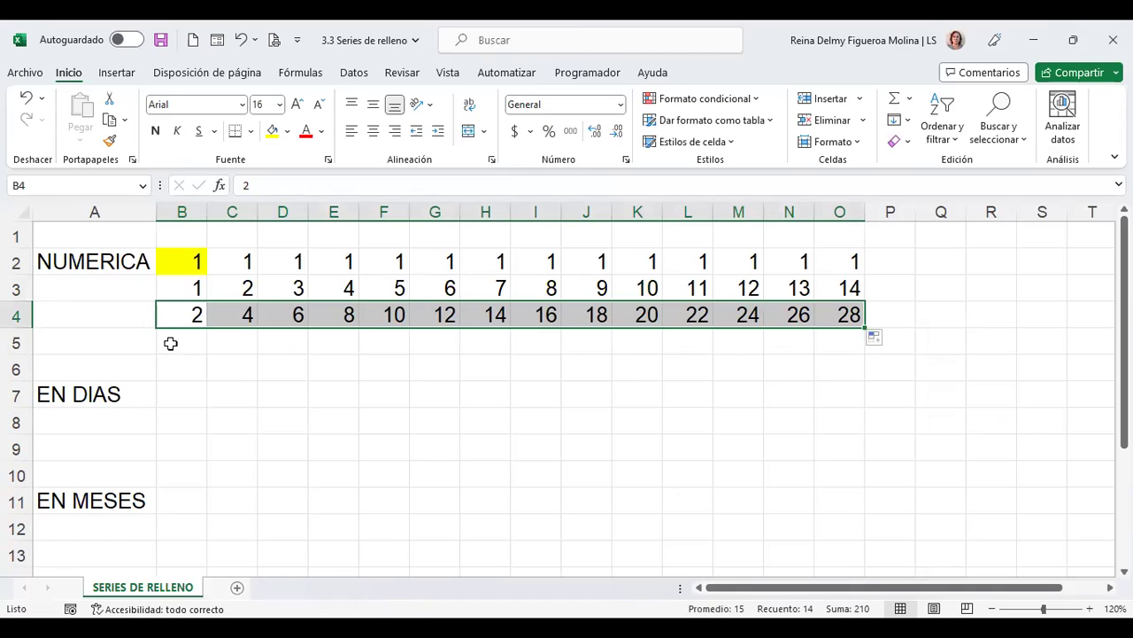
left_click(170, 343)
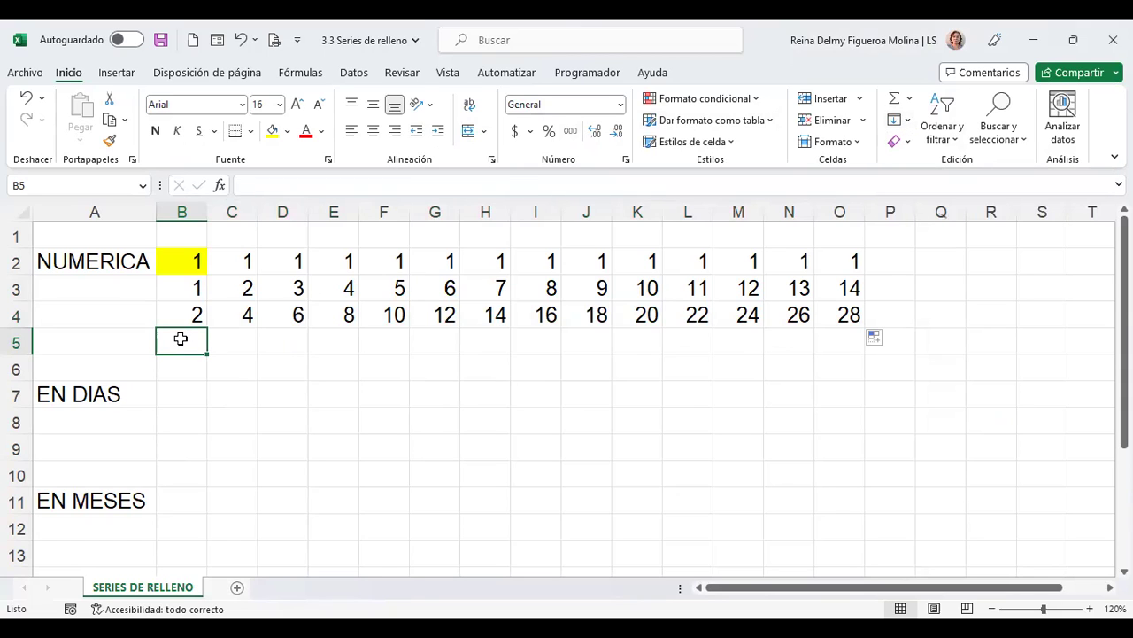
- Close the Series dialog unused, then enter 10 in cell B5
left_click(908, 122)
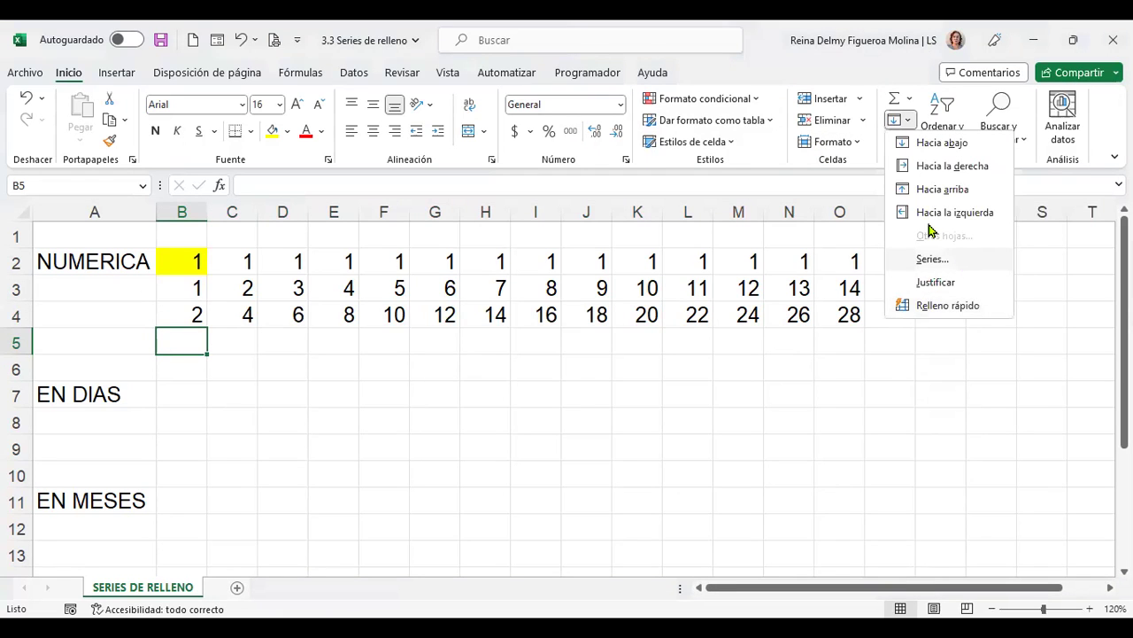
left_click(932, 259)
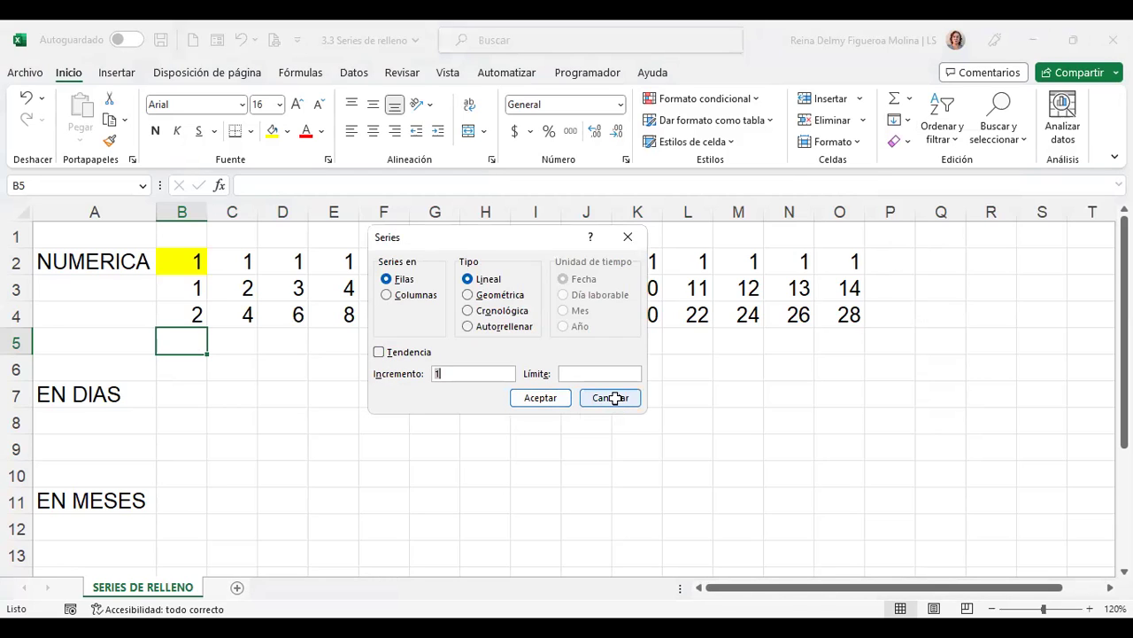
left_click(615, 397)
type("10")
key("Tab")
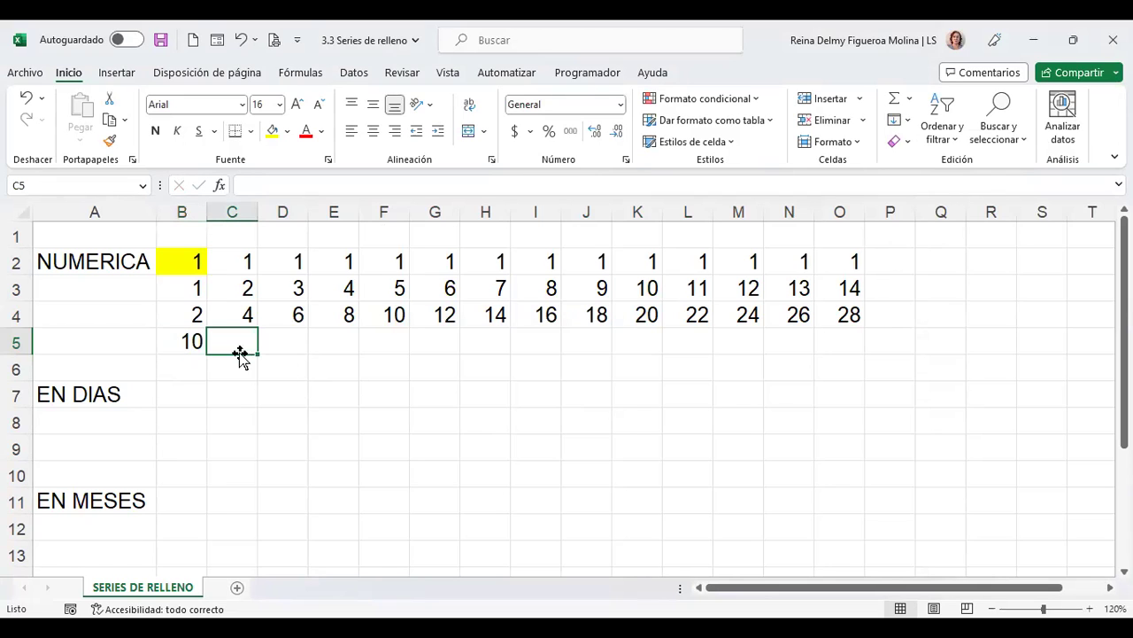
left_click(183, 341)
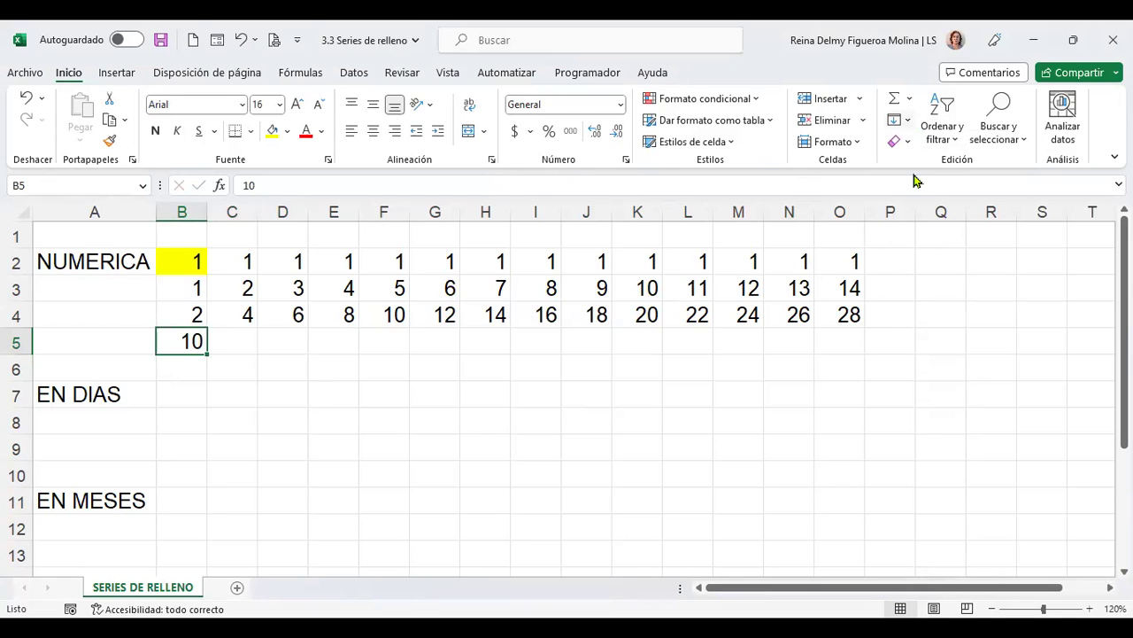
- Run Rellenar > Series on B5 with the Tendencia option turned on
left_click(908, 120)
key("Return")
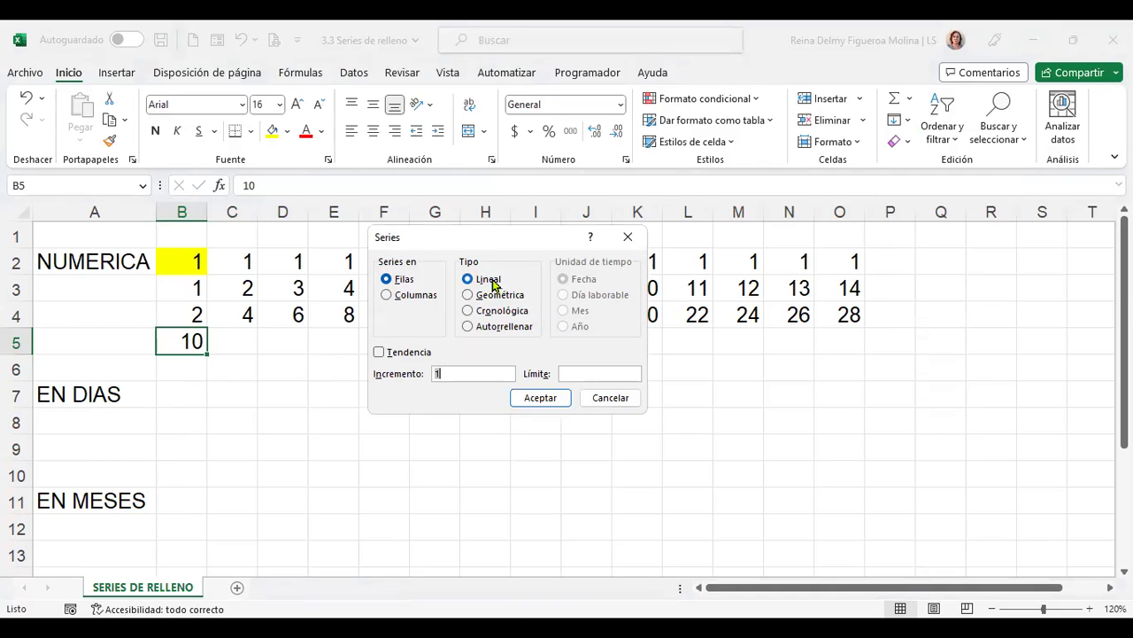
left_click(379, 353)
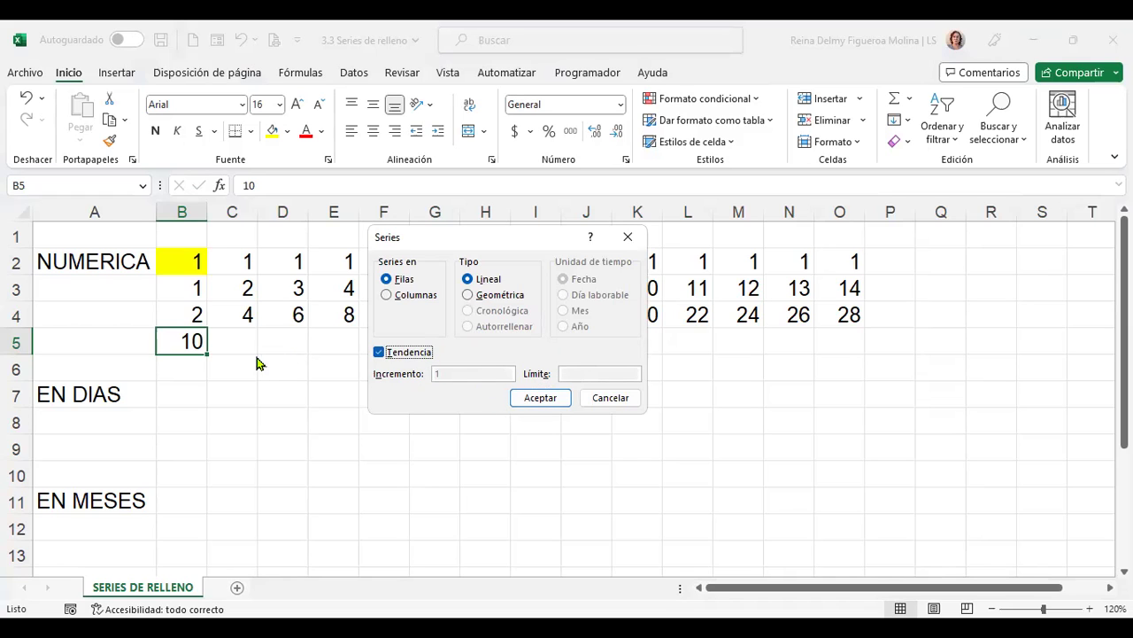
left_click(555, 399)
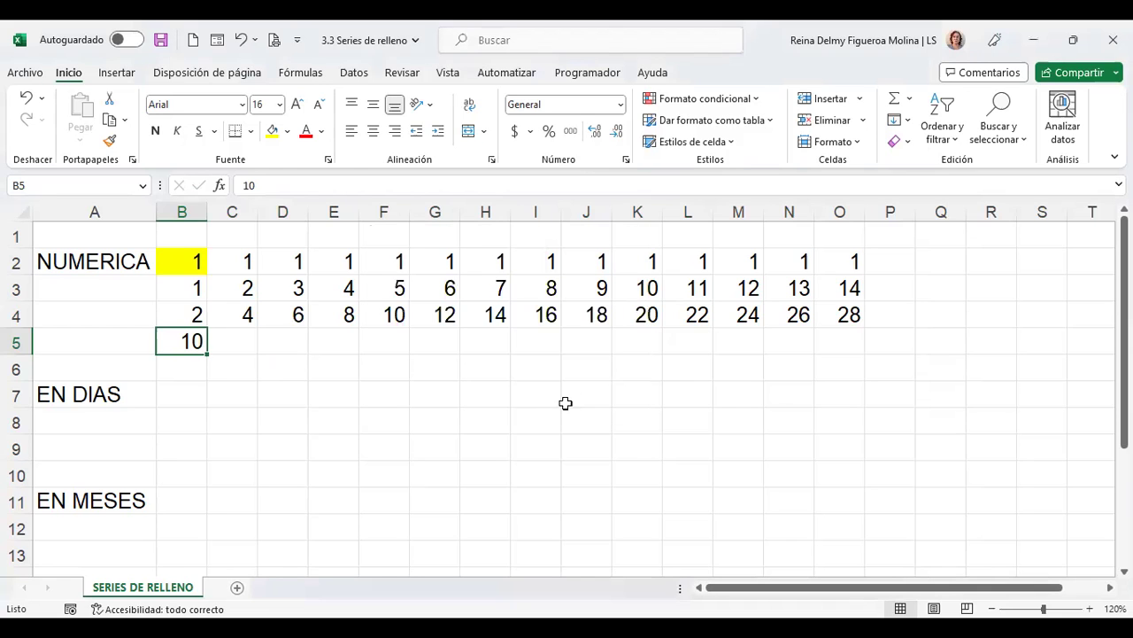
- Fill B5:O5 as a Tendencia series running from 10 to 23
left_click_drag(184, 341, 836, 342)
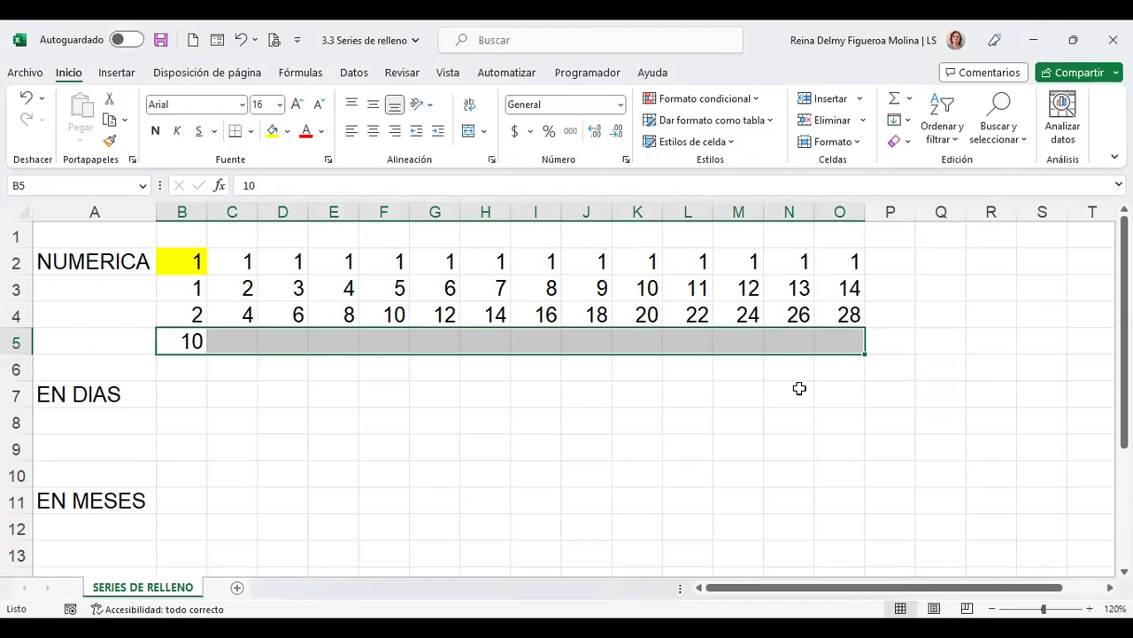
left_click(910, 124)
left_click(931, 261)
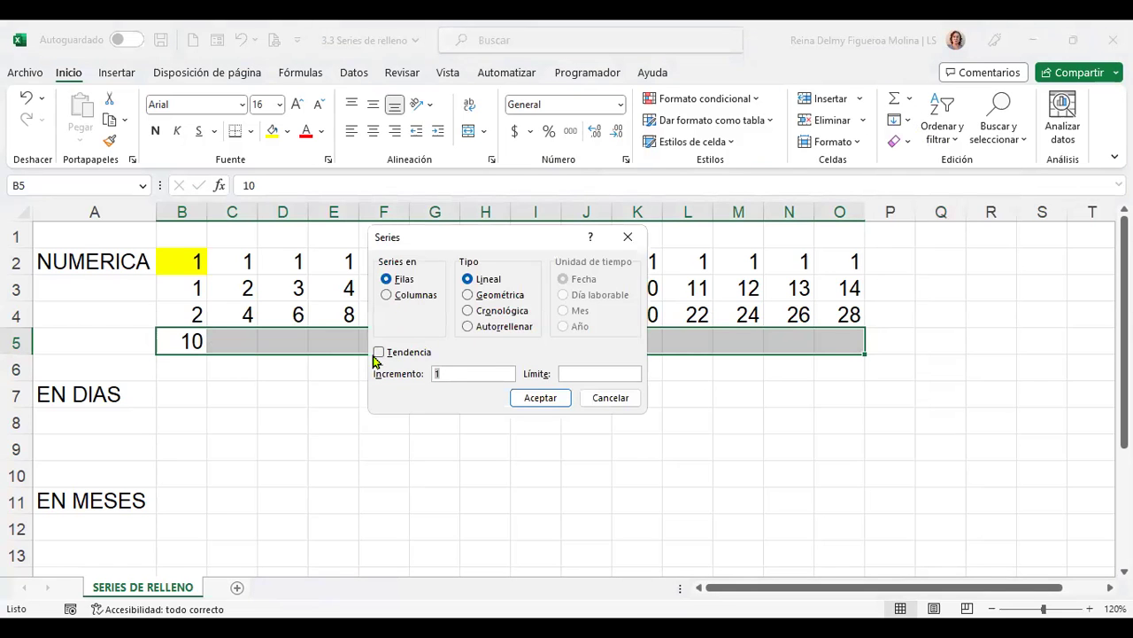
left_click(379, 352)
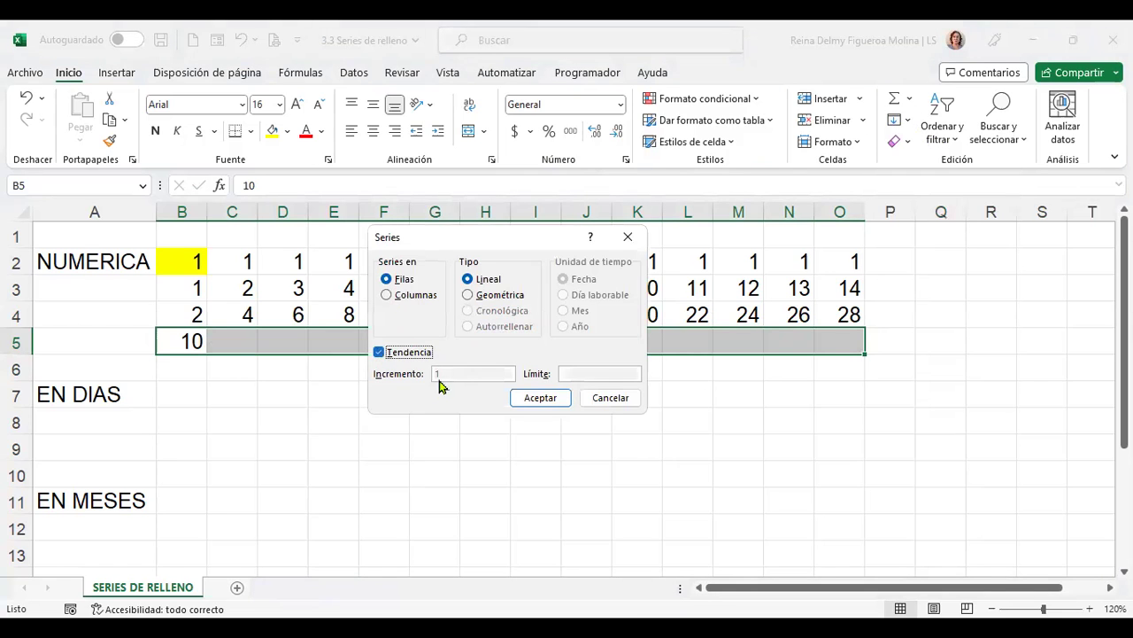
left_click(546, 398)
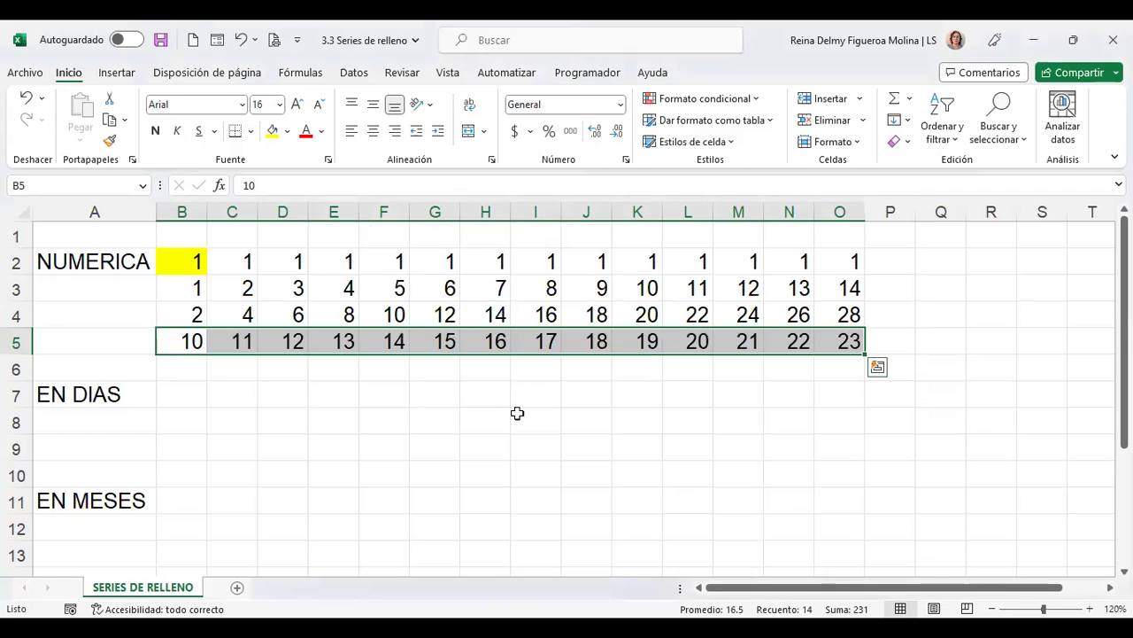
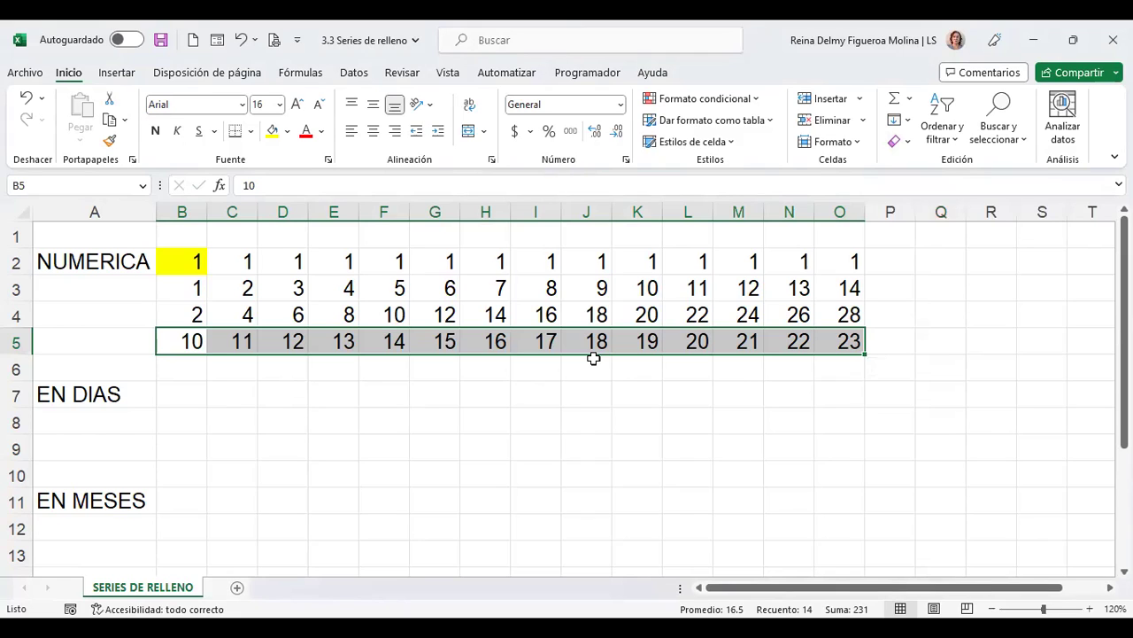
- Fill B5:O5 as a linear row series with step 10 and limit 1000, giving 10 through 140
left_click(906, 127)
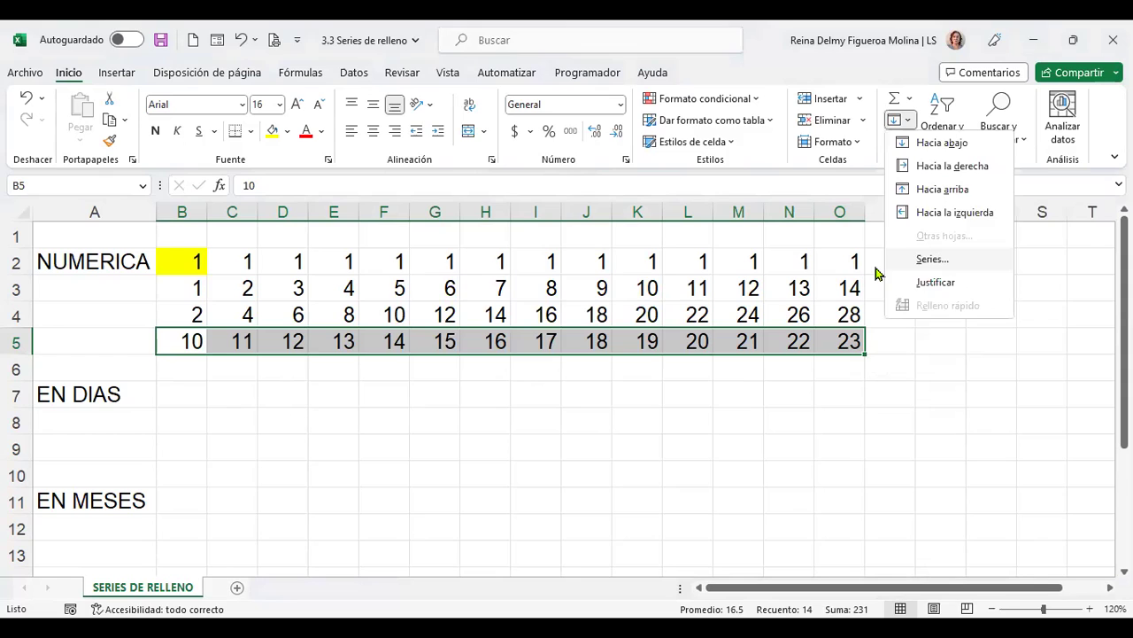
left_click(933, 259)
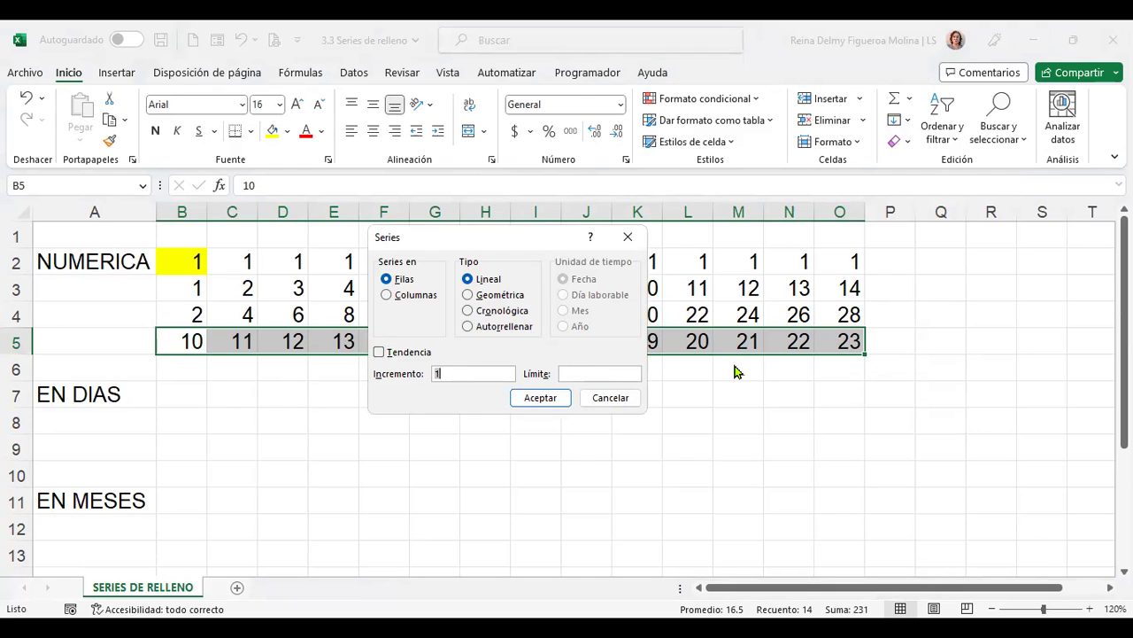
left_click(619, 372)
type("1000")
left_click(630, 373)
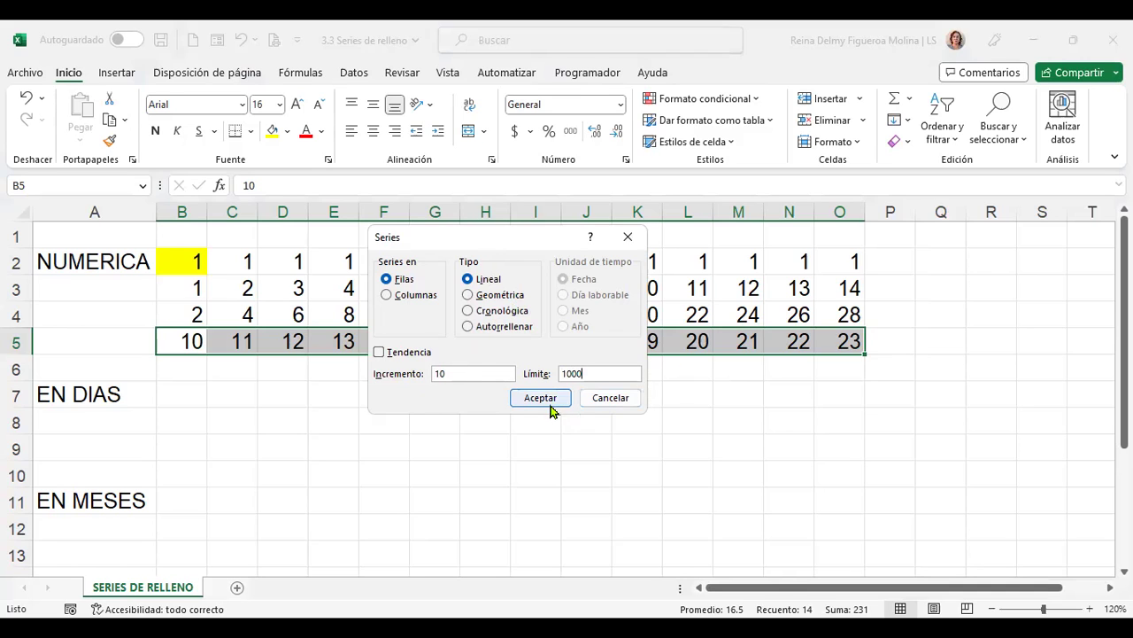
left_click(544, 396)
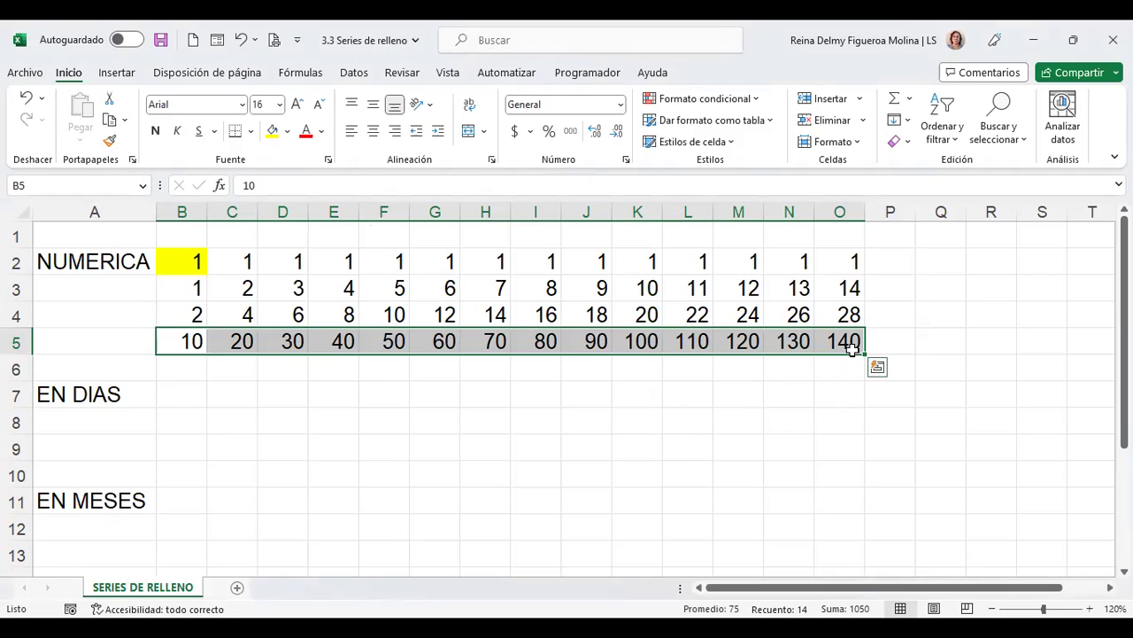
left_click(194, 349)
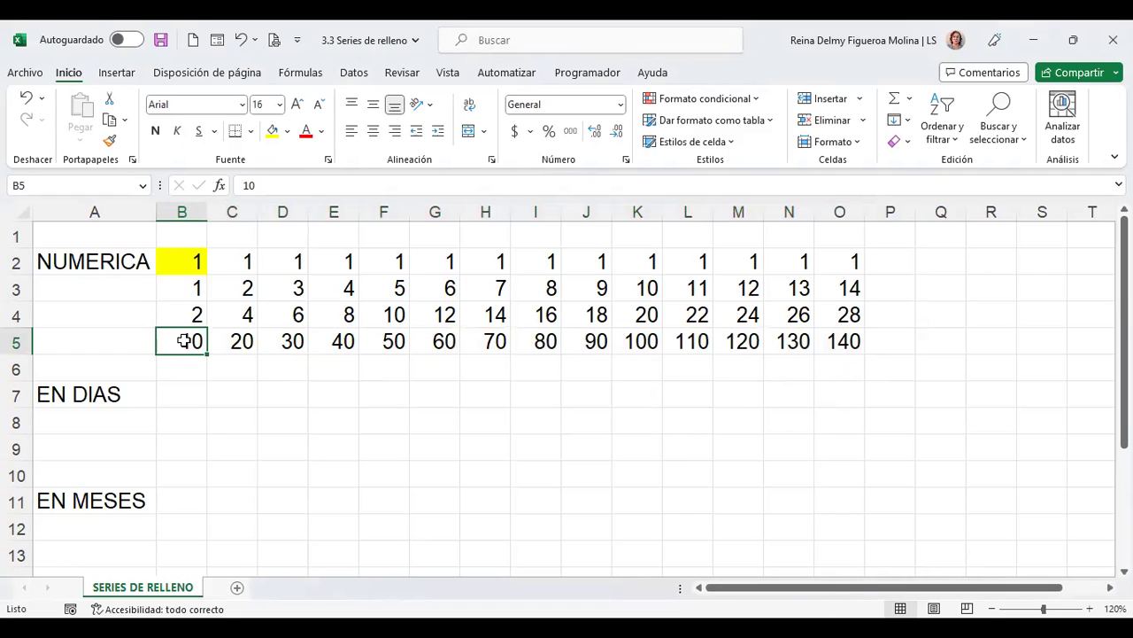
left_click_drag(189, 340, 226, 340)
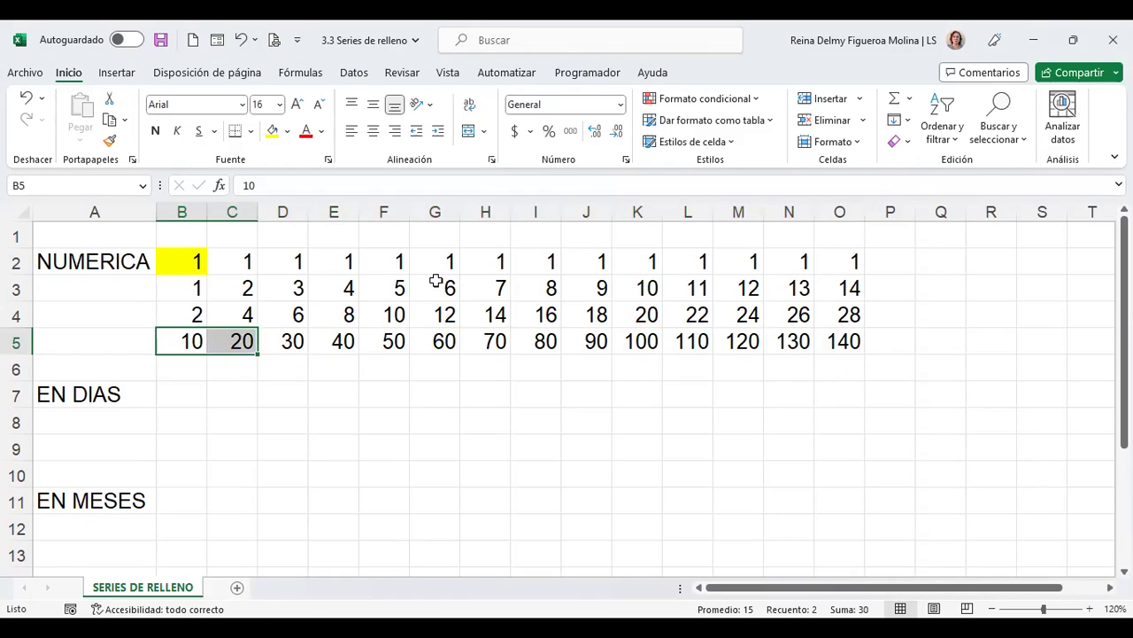
left_click(900, 126)
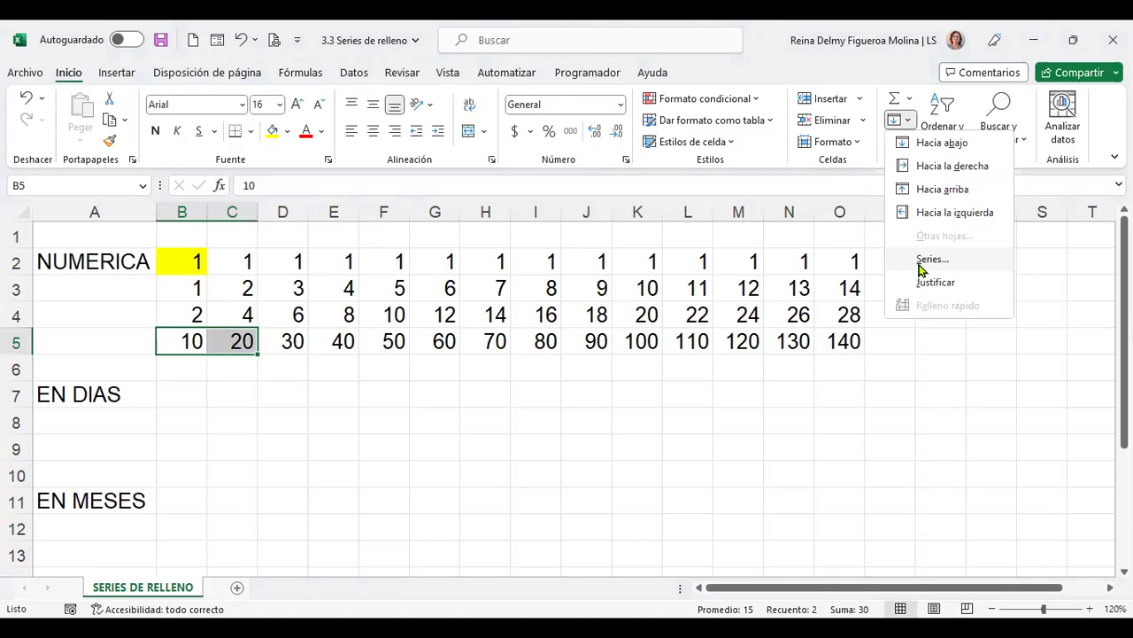
left_click(931, 258)
type("10")
left_click(598, 373)
type("1000")
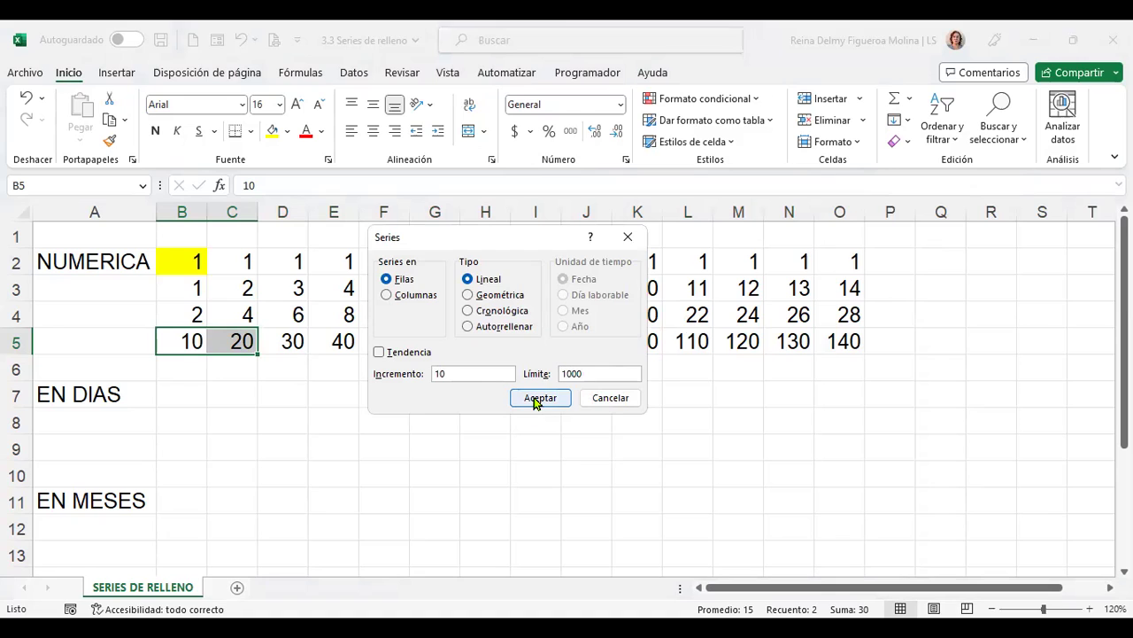
left_click(536, 400)
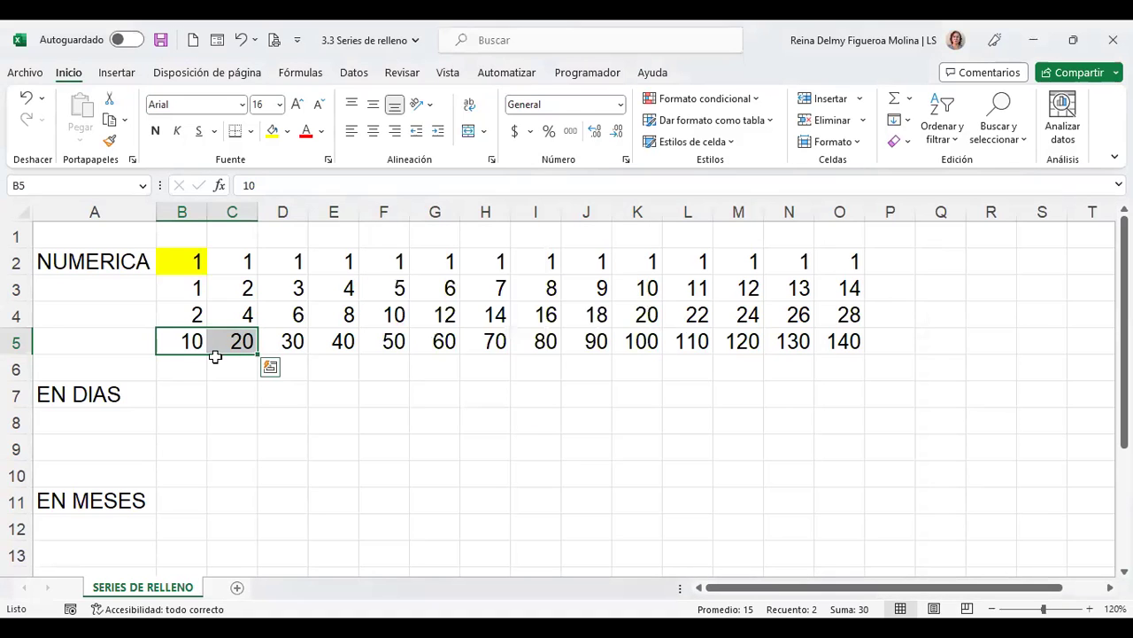
left_click(178, 341)
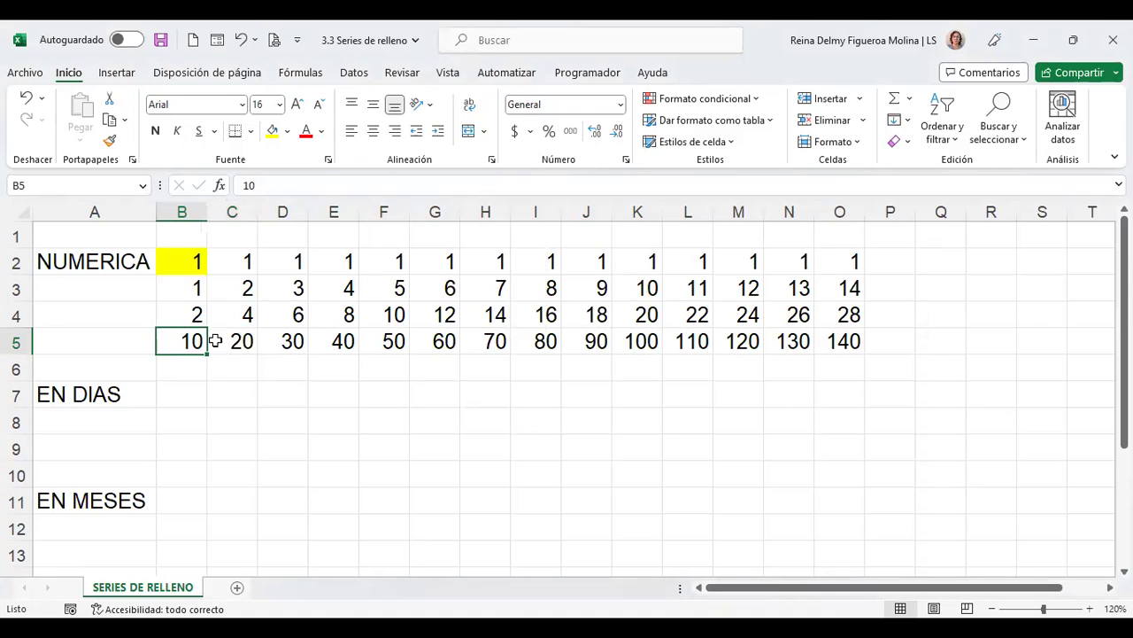
- Fill a series from B5 with step 10 and limit 1000 so it runs past column O
left_click(900, 122)
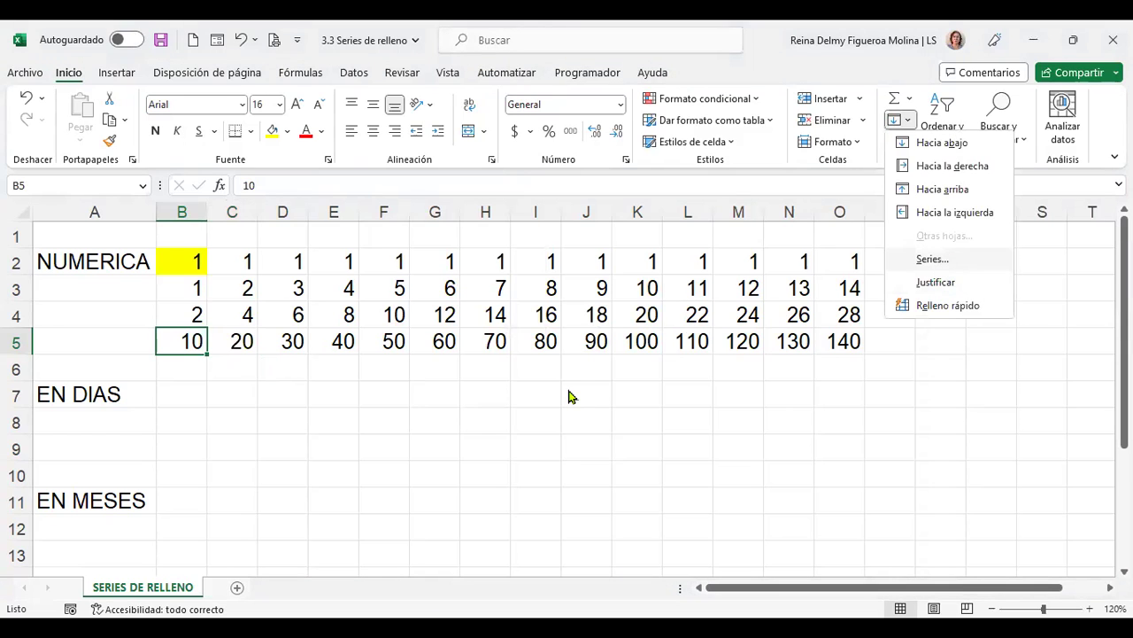
key("Return")
type("10")
left_click(600, 373)
type("1000")
left_click(532, 401)
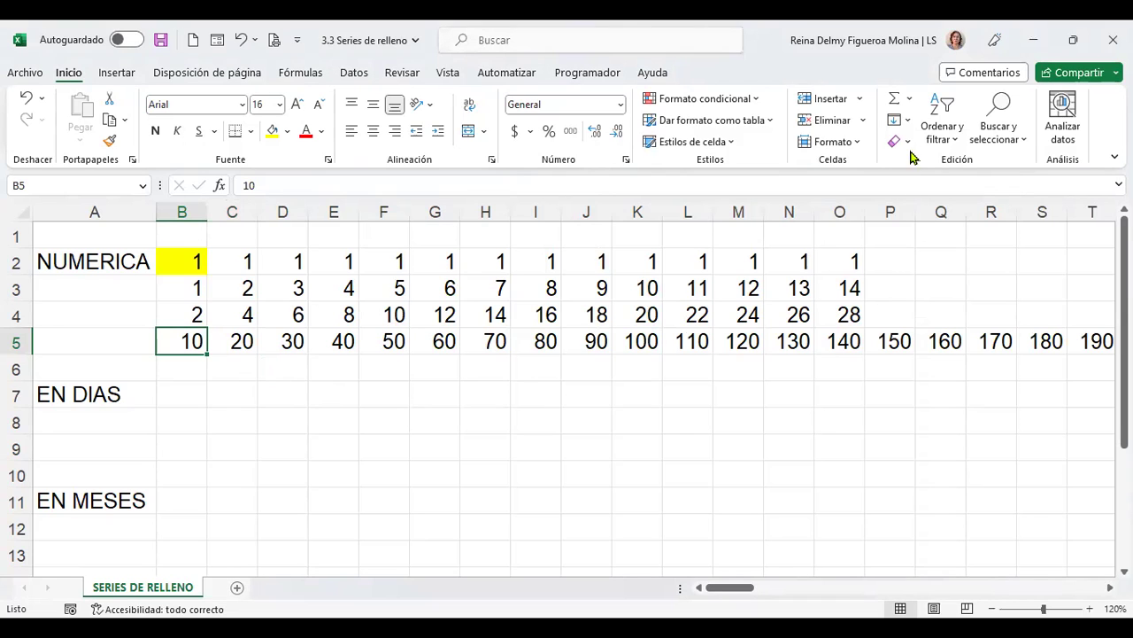
- Reopen the Series dialog without changes, then check the tens continuing along row 5 from N5
left_click(903, 121)
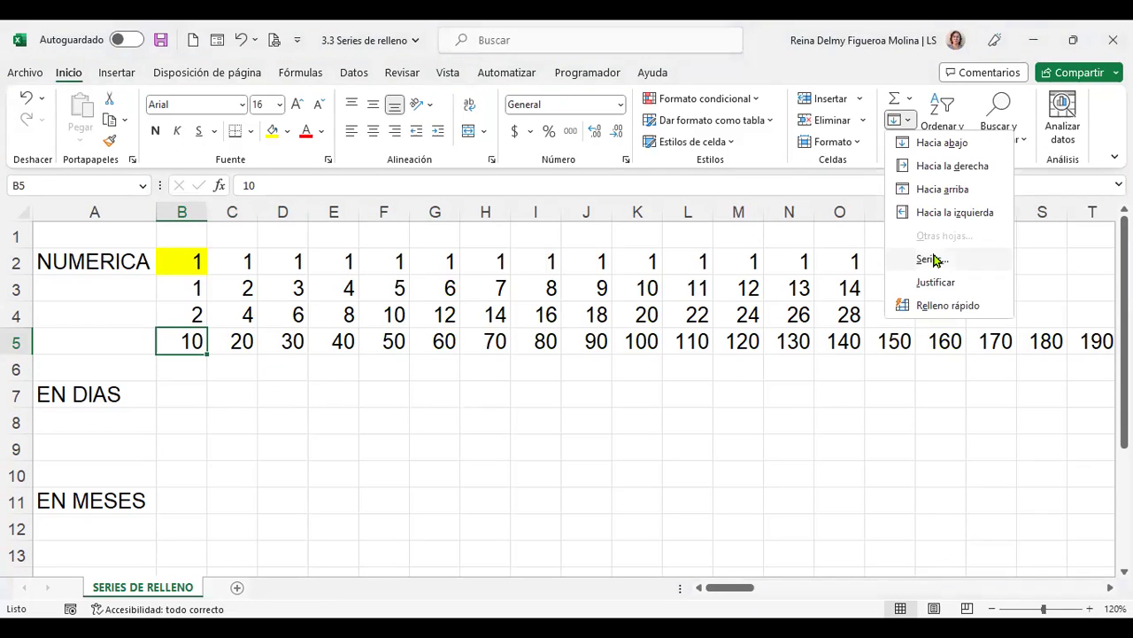
left_click(931, 259)
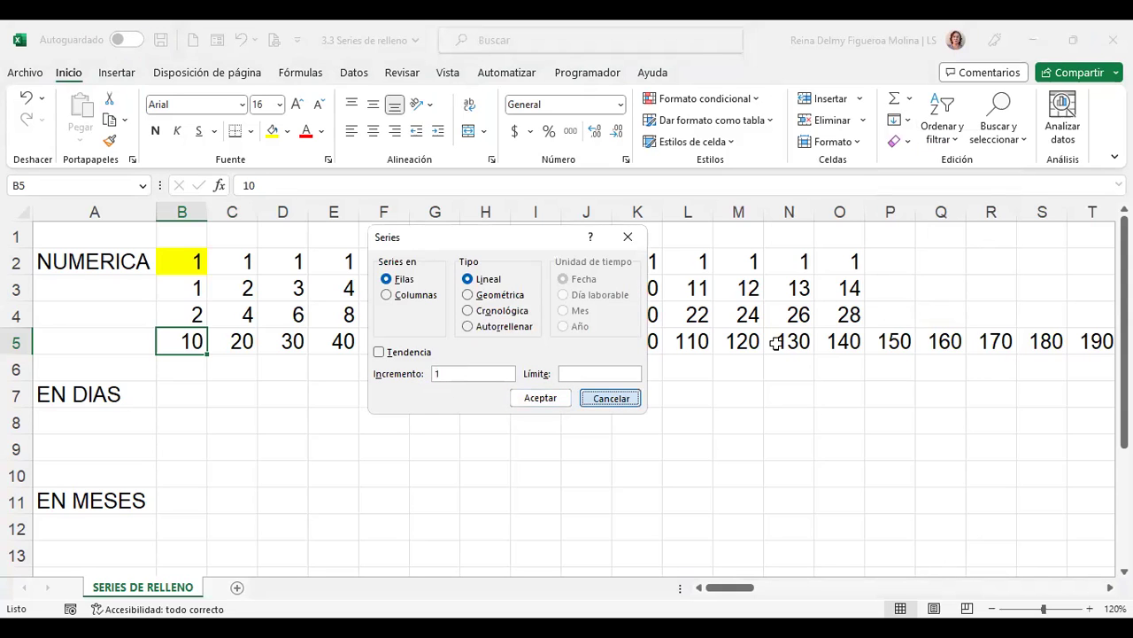
left_click(627, 400)
left_click(788, 340)
key("Right")
key("Right")
key("Right")
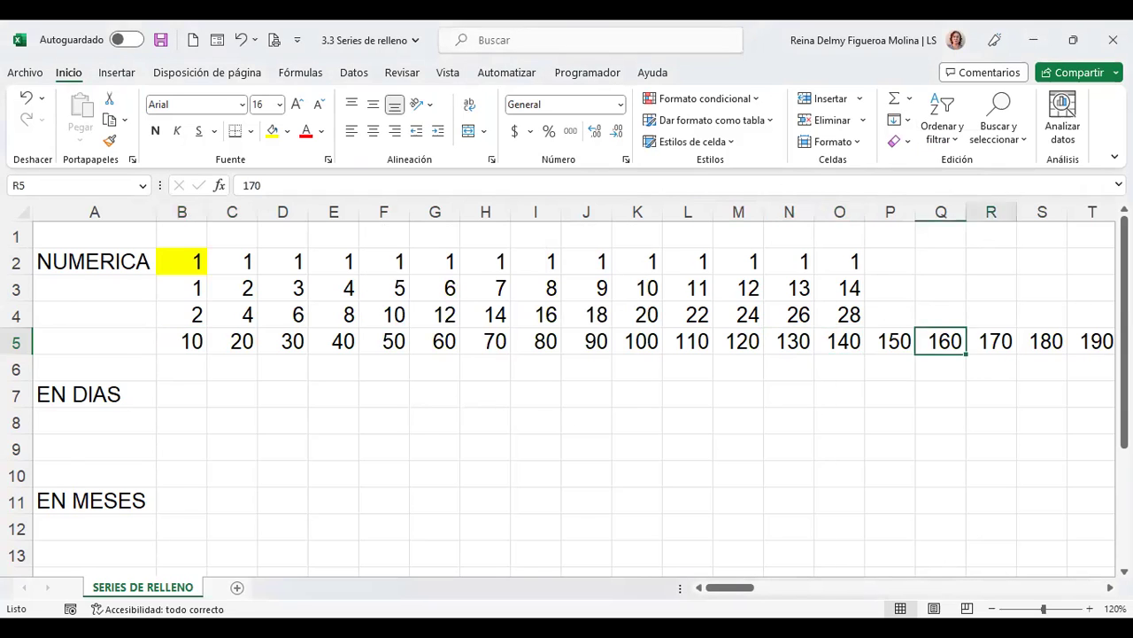
key("ctrl+Right")
key("ctrl+Right")
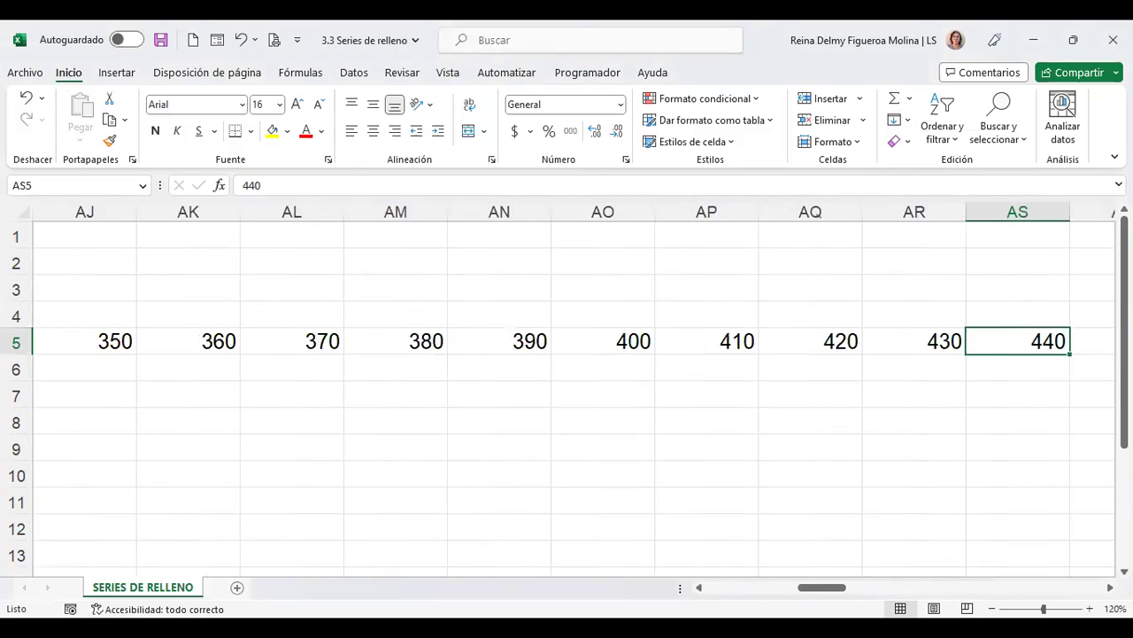
key("ctrl+Right")
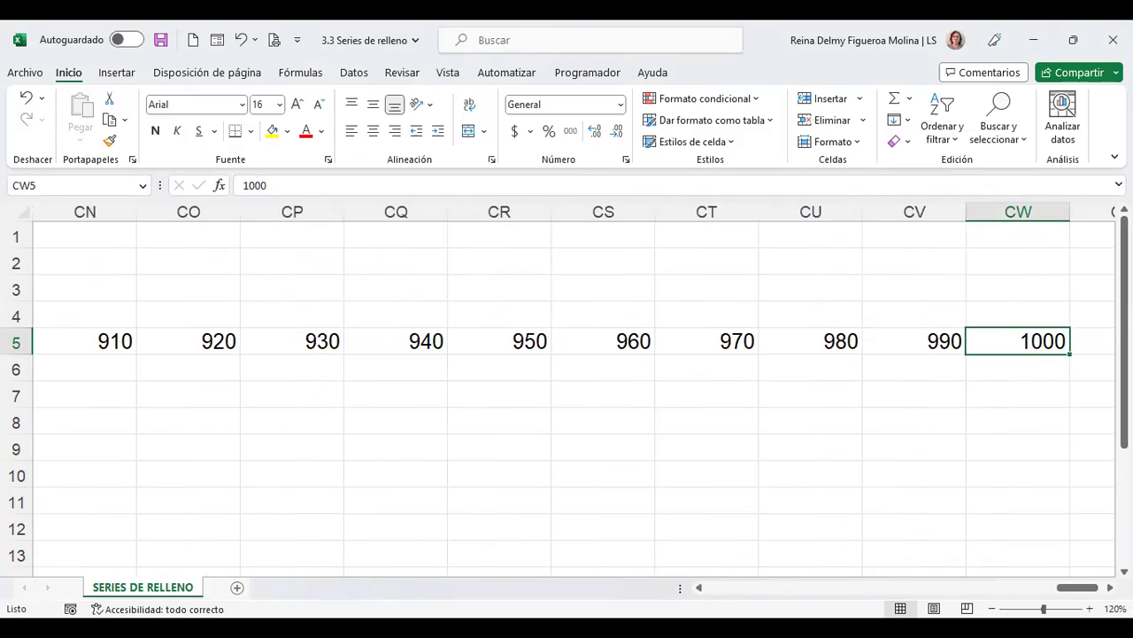
key("Right")
key("Right")
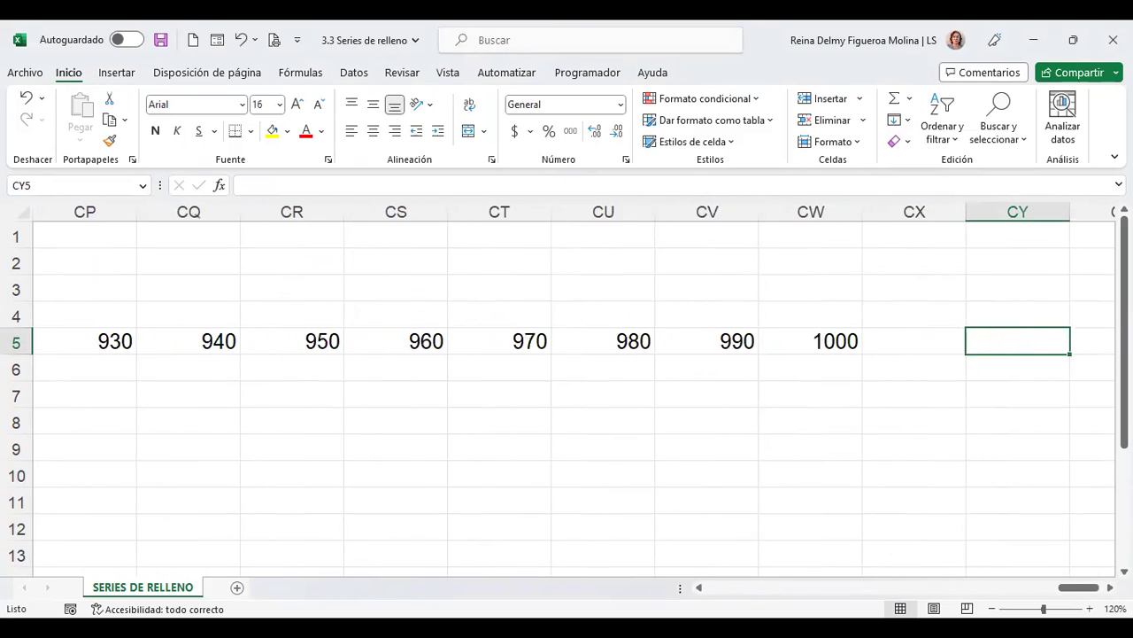
key("Left")
key("Left")
key("Left")
key("Left")
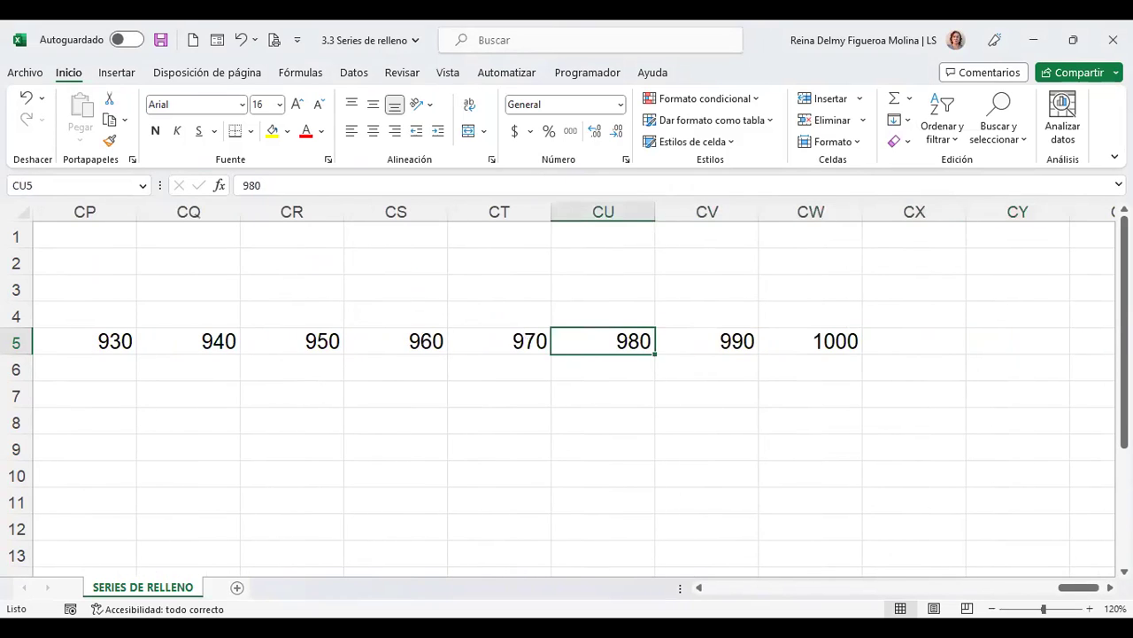
key("Left")
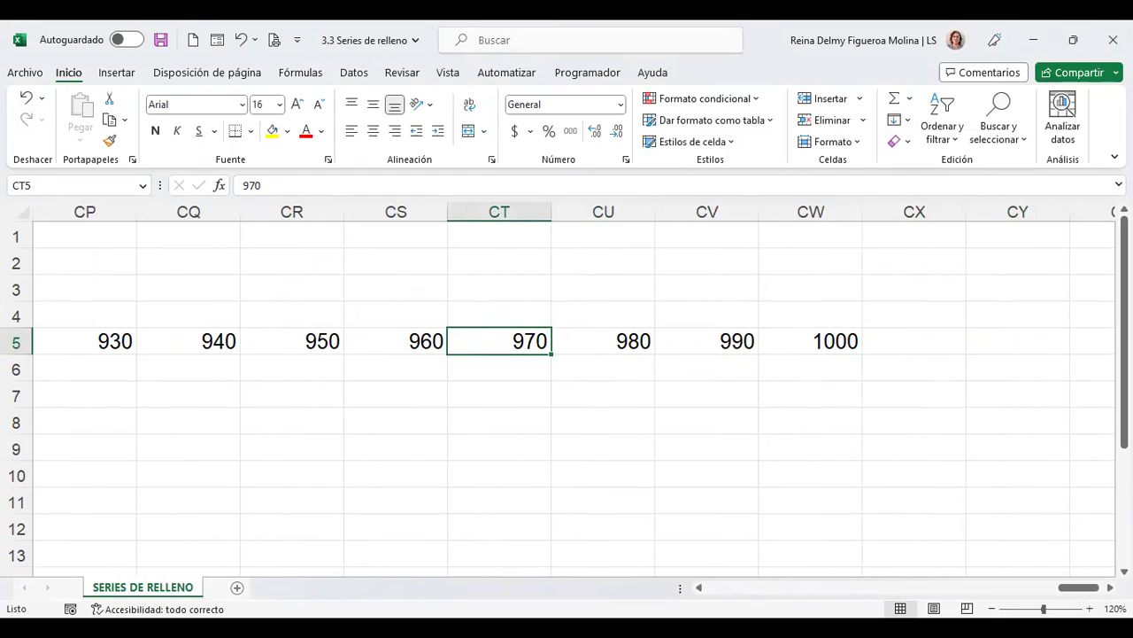
key("ctrl+Home")
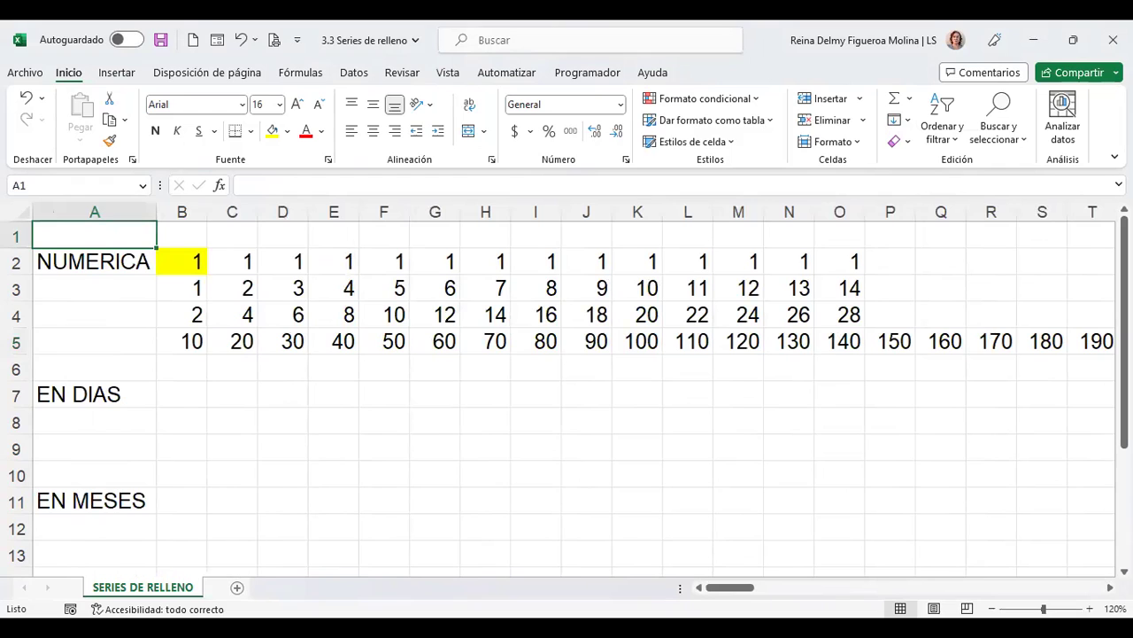
left_click(178, 337)
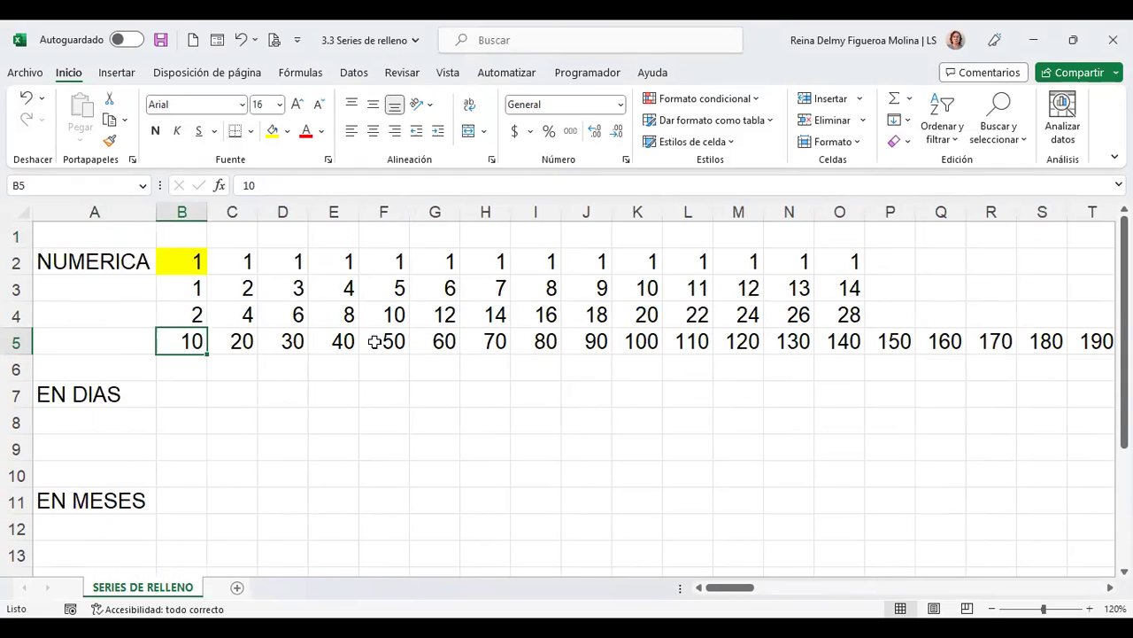
key("Right")
key("Left")
key("ctrl+Right")
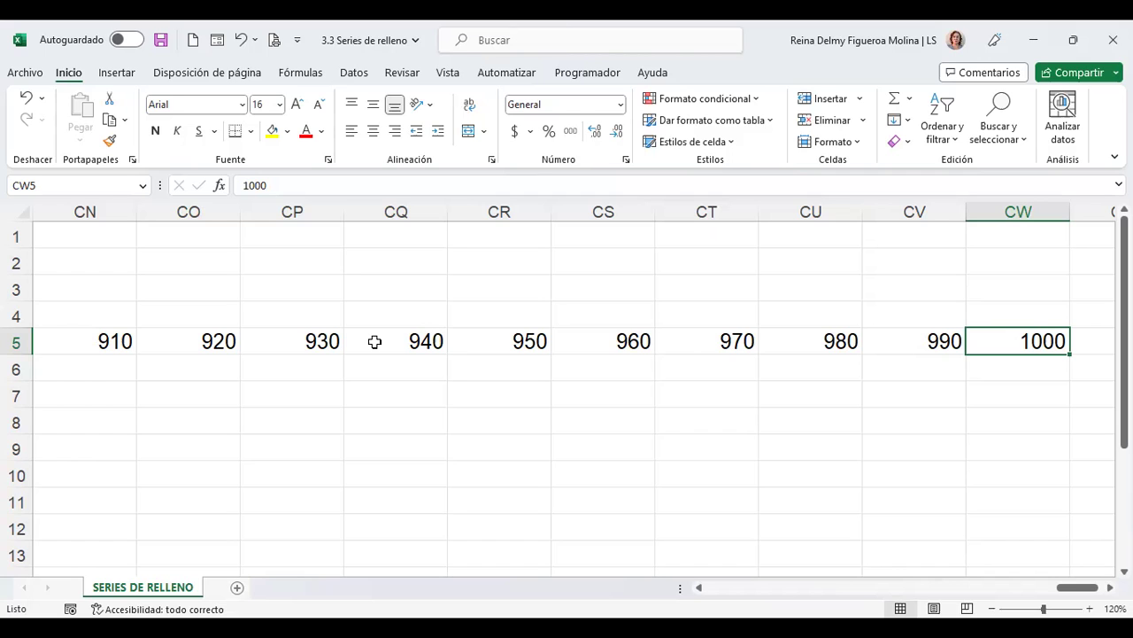
key("ctrl+Home")
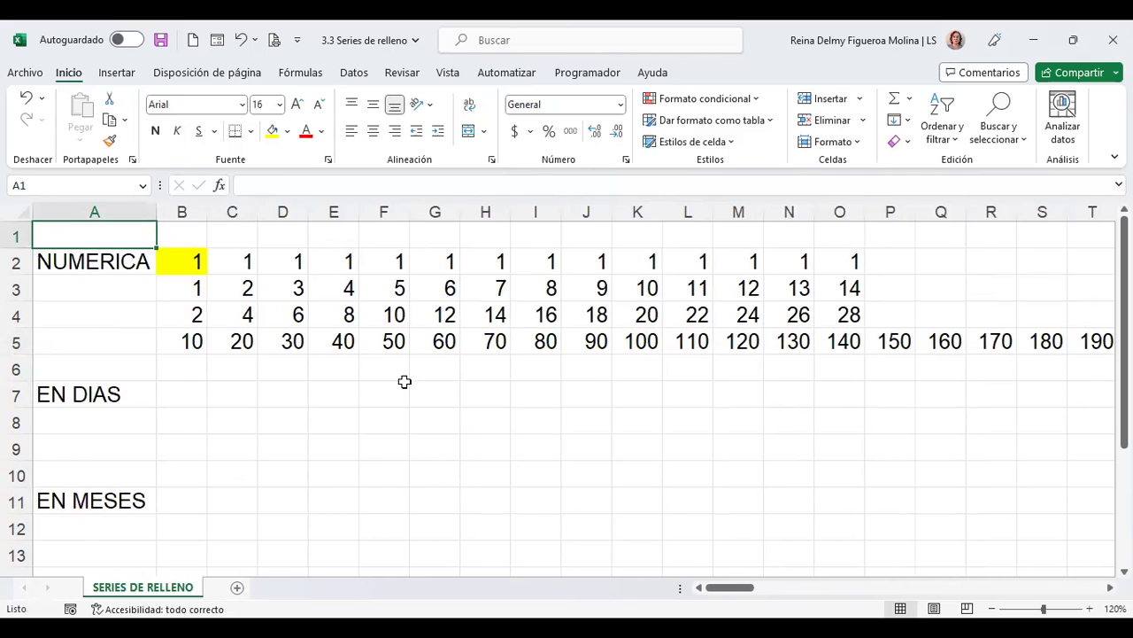
left_click(192, 342)
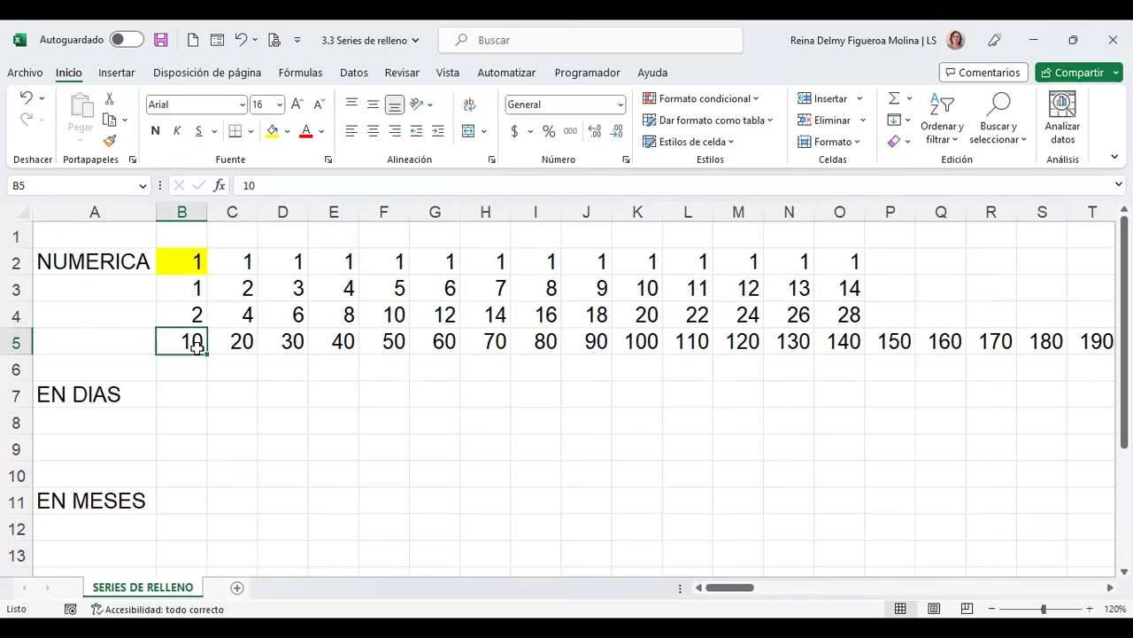
- Apply the Series fill to row 5 with the type switched to Geométrica
left_click(910, 127)
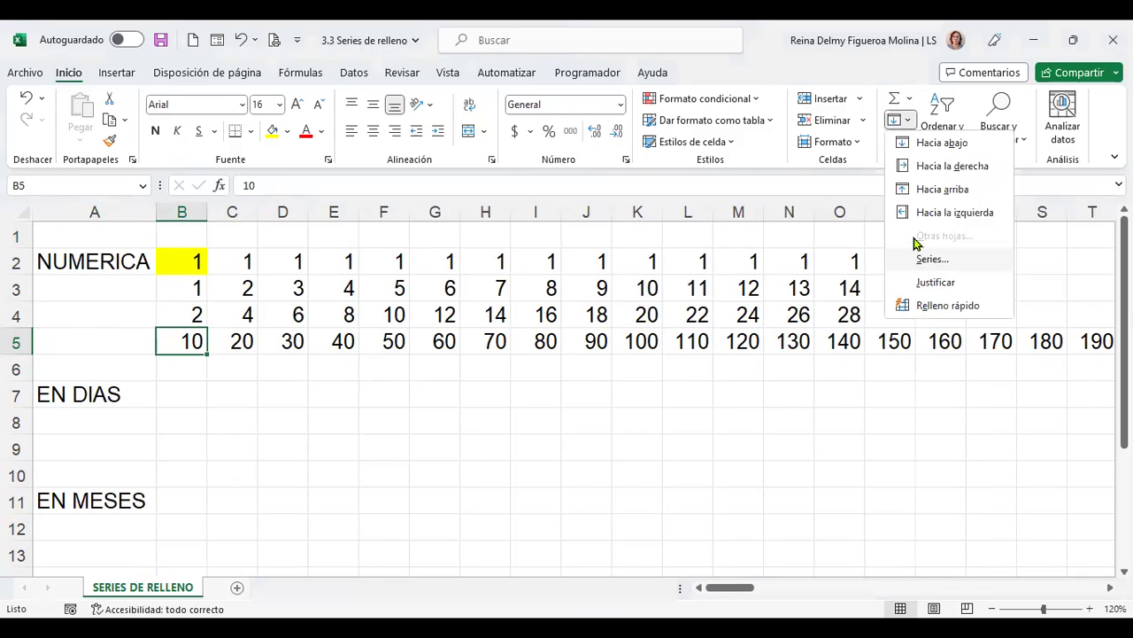
key("Return")
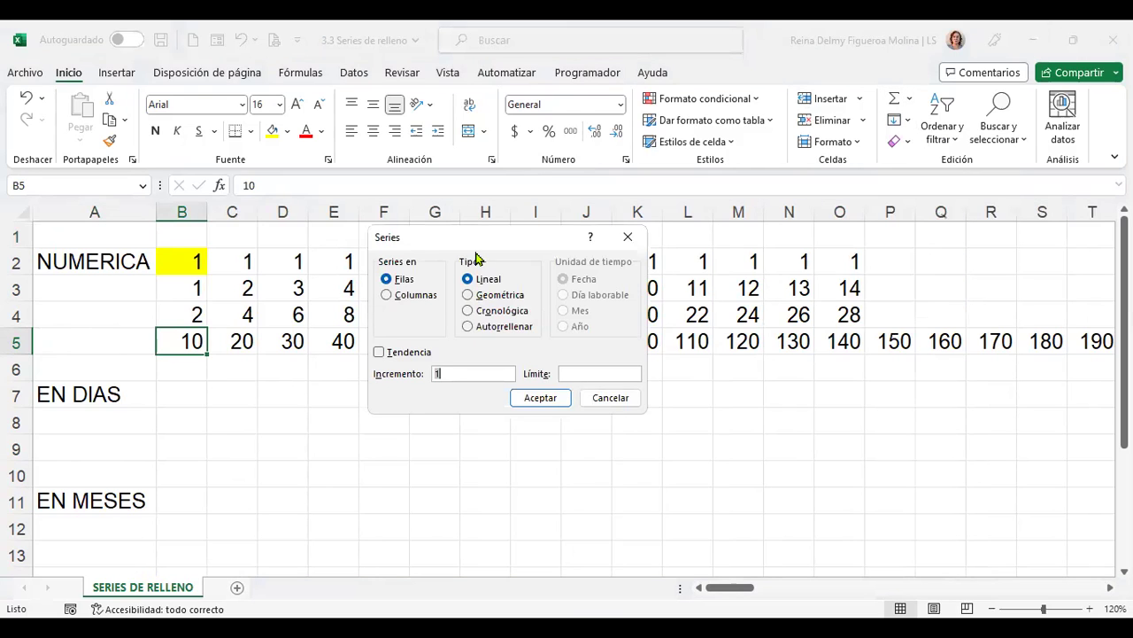
left_click(500, 296)
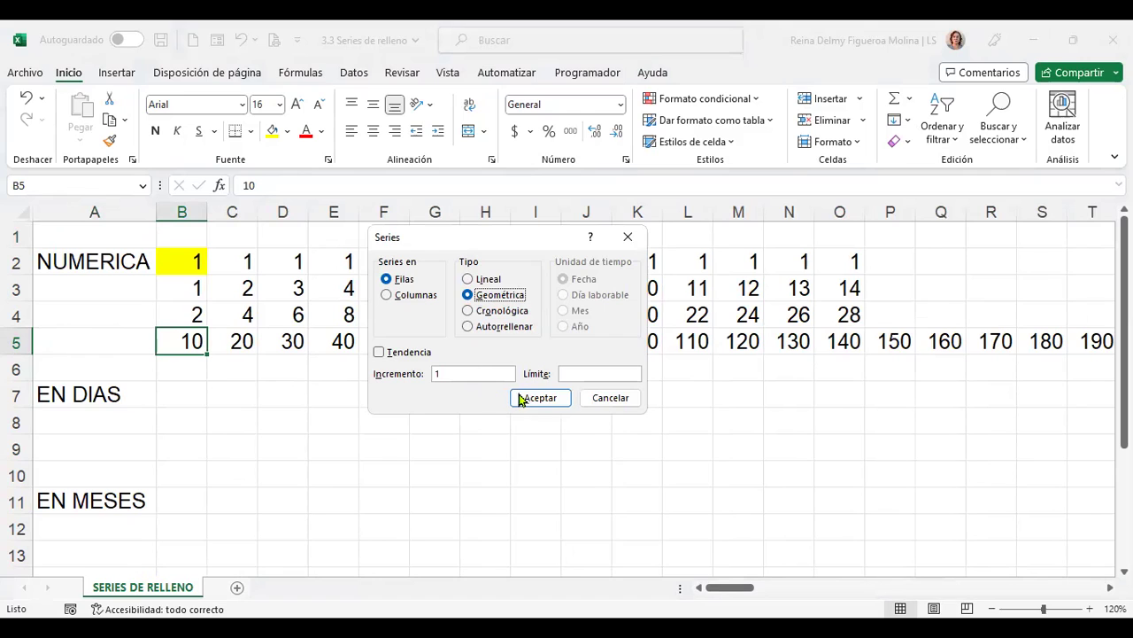
left_click(524, 400)
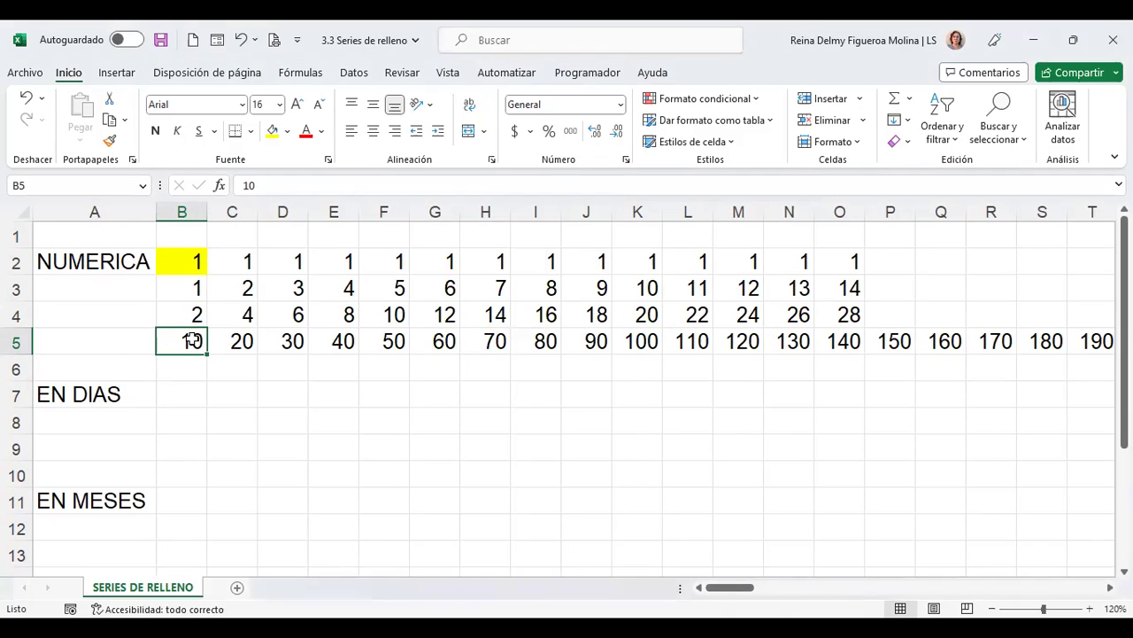
- Select all filled values in row 5, delete them, and return to the top of the sheet
key("ctrl+shift+Right")
key("ctrl+shift+Right")
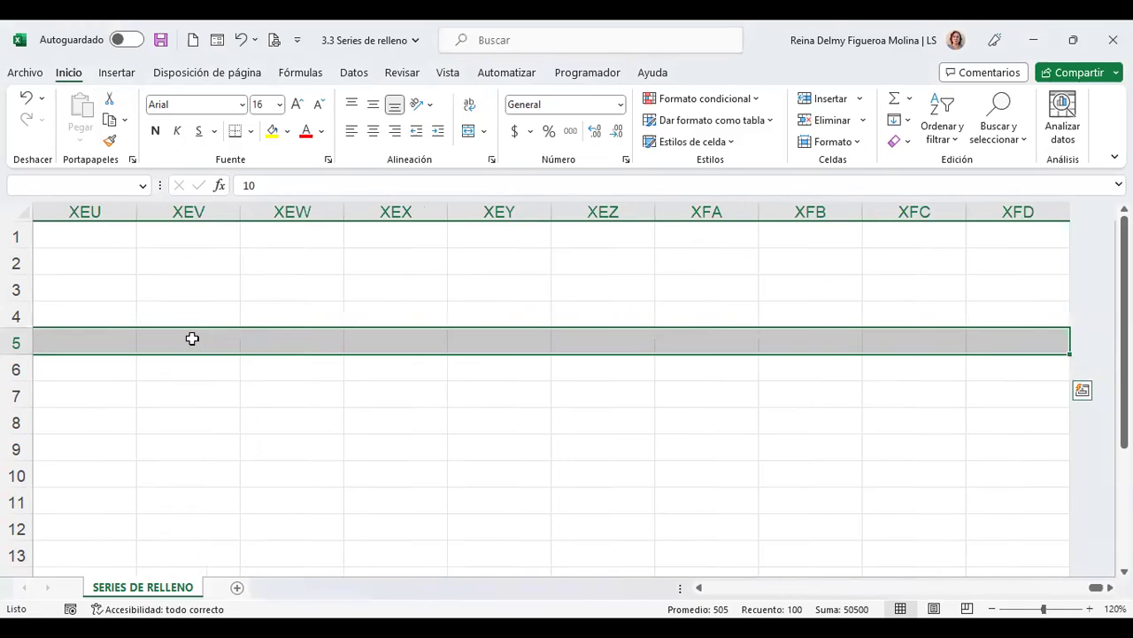
key("Delete")
key("ctrl+Home")
- Enter the starting value 10 in cell B5
left_click(186, 337)
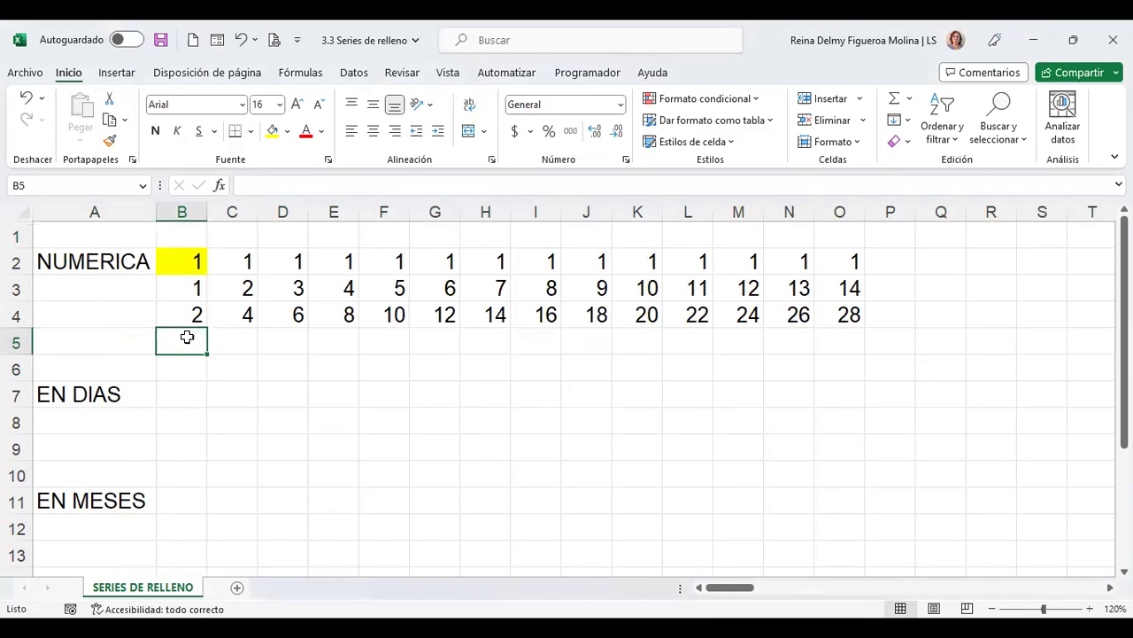
type("10")
key("Tab")
key("Left")
- Fill B5:O5 with a geometric row series of step 1, so every cell reads 10
left_click_drag(190, 342, 850, 346)
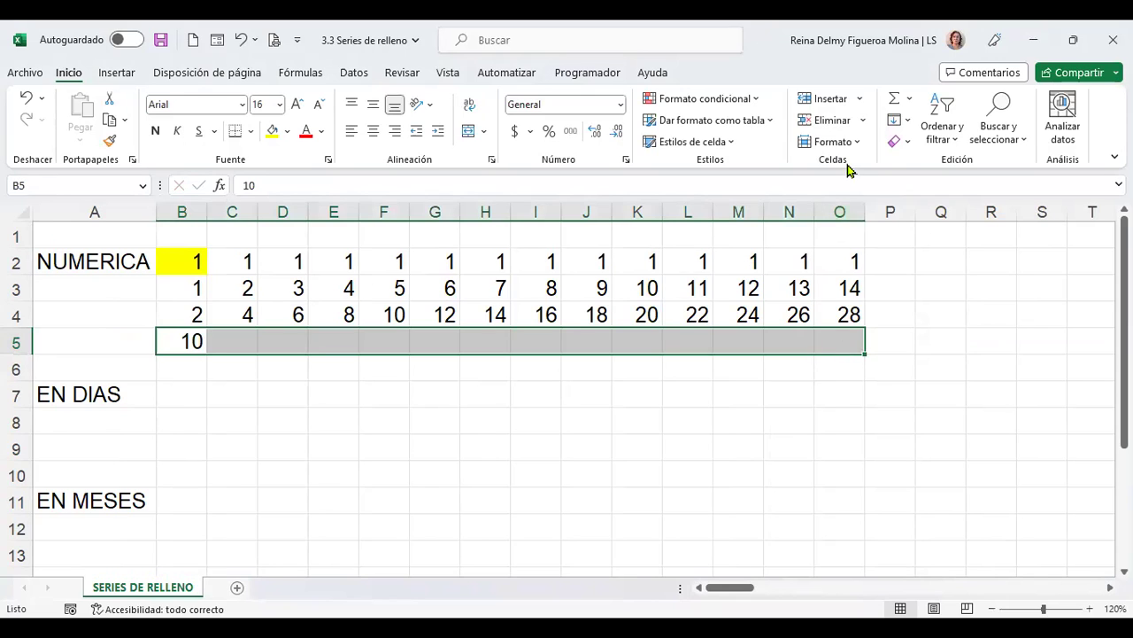
left_click(908, 119)
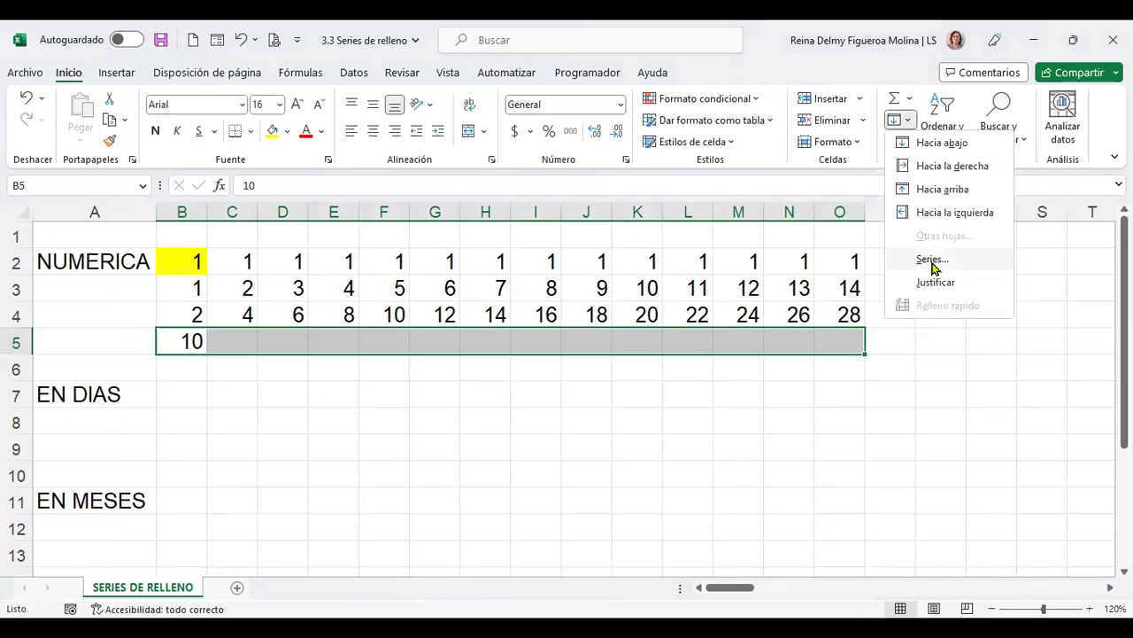
left_click(932, 261)
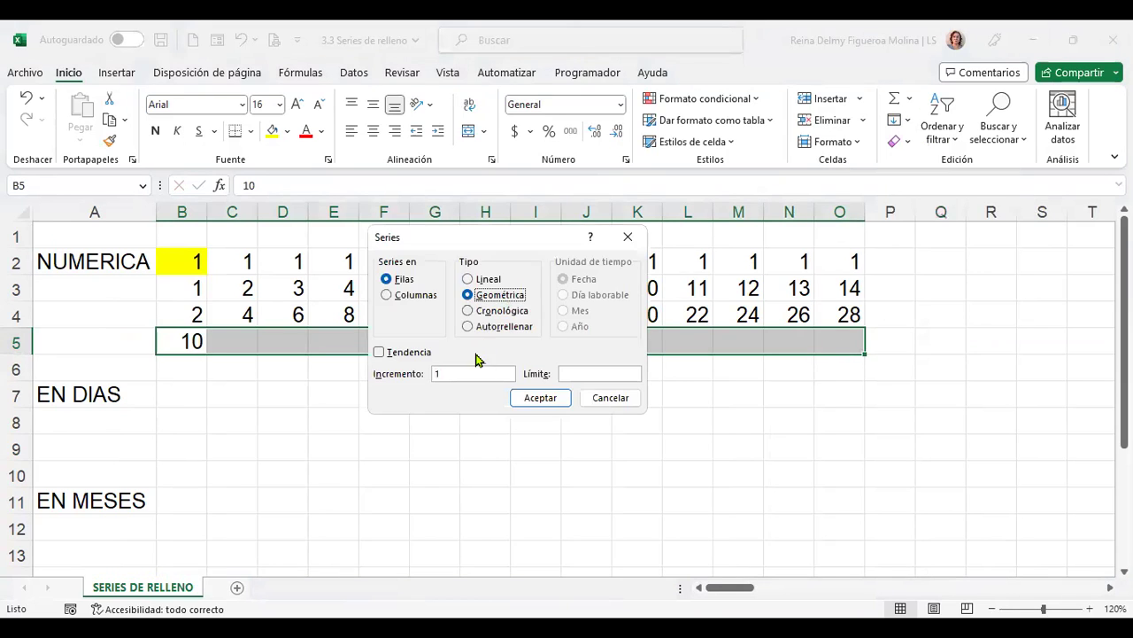
left_click(551, 399)
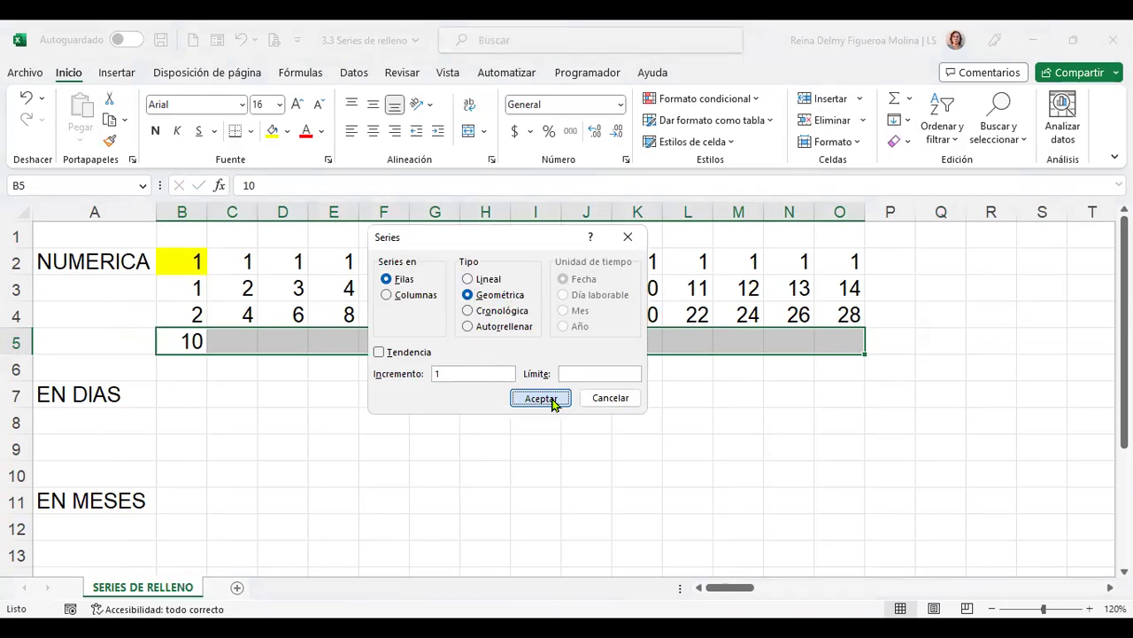
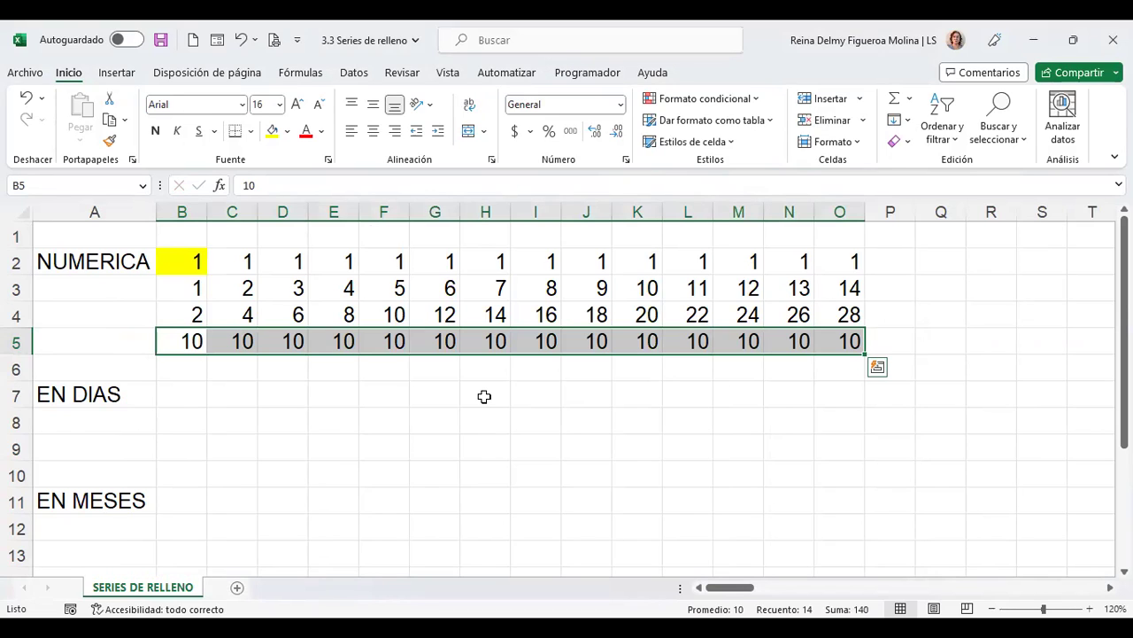
- Open Fill > Series for the row 5 cells and enter an increment of 2 for a linear row series
left_click(898, 118)
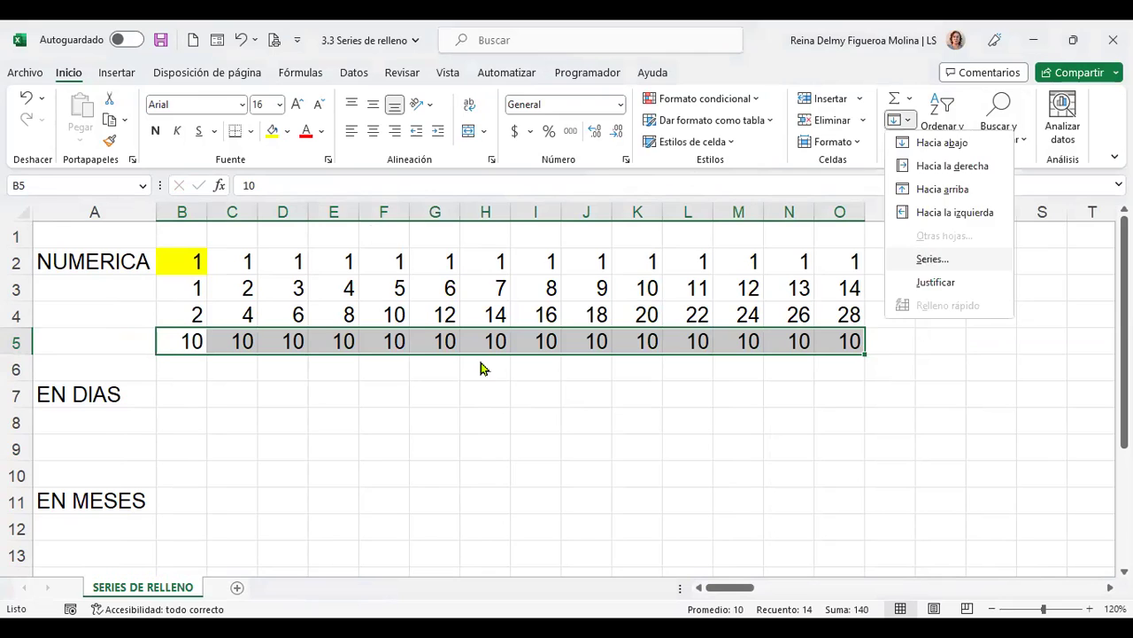
key("Return")
type("2")
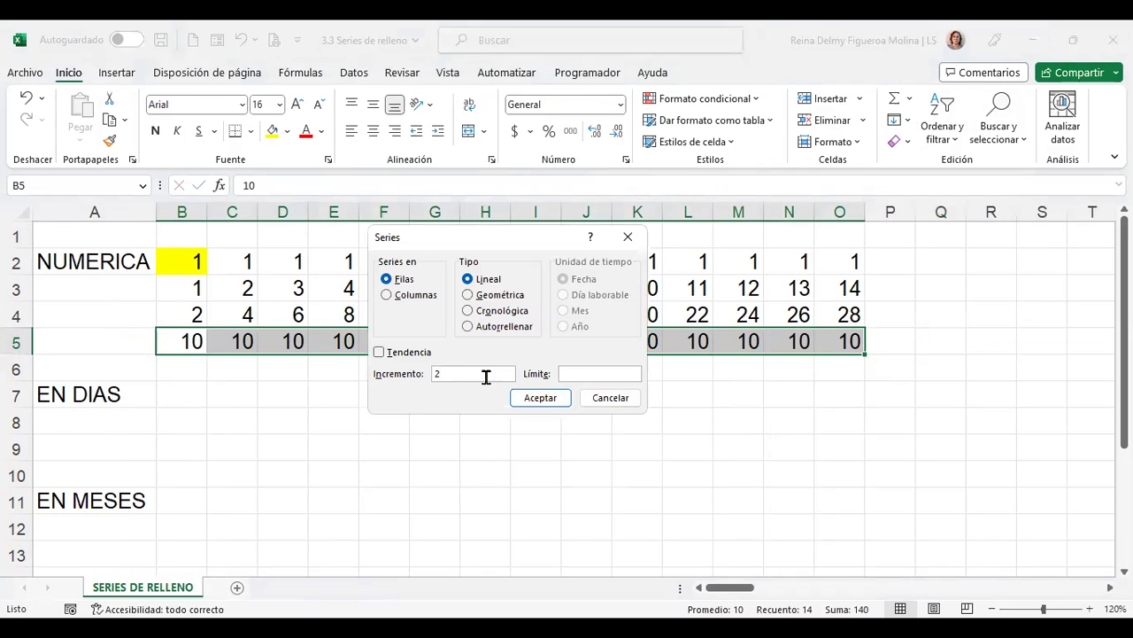
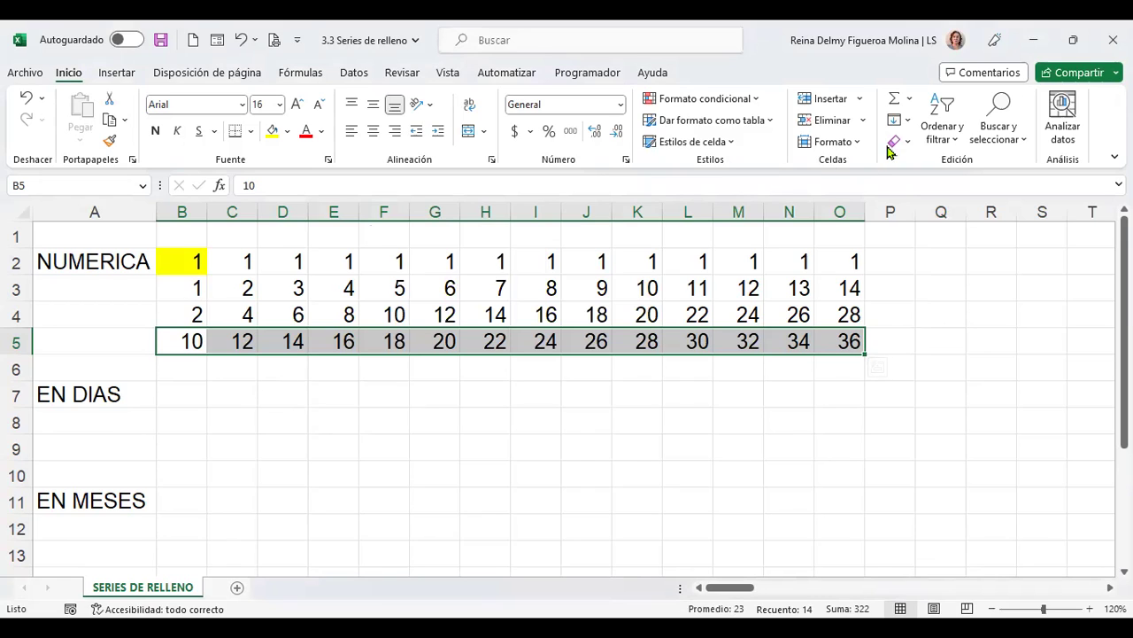
- Fill B5:O5 as a geometric series with step value 2, doubling from 10
left_click(901, 120)
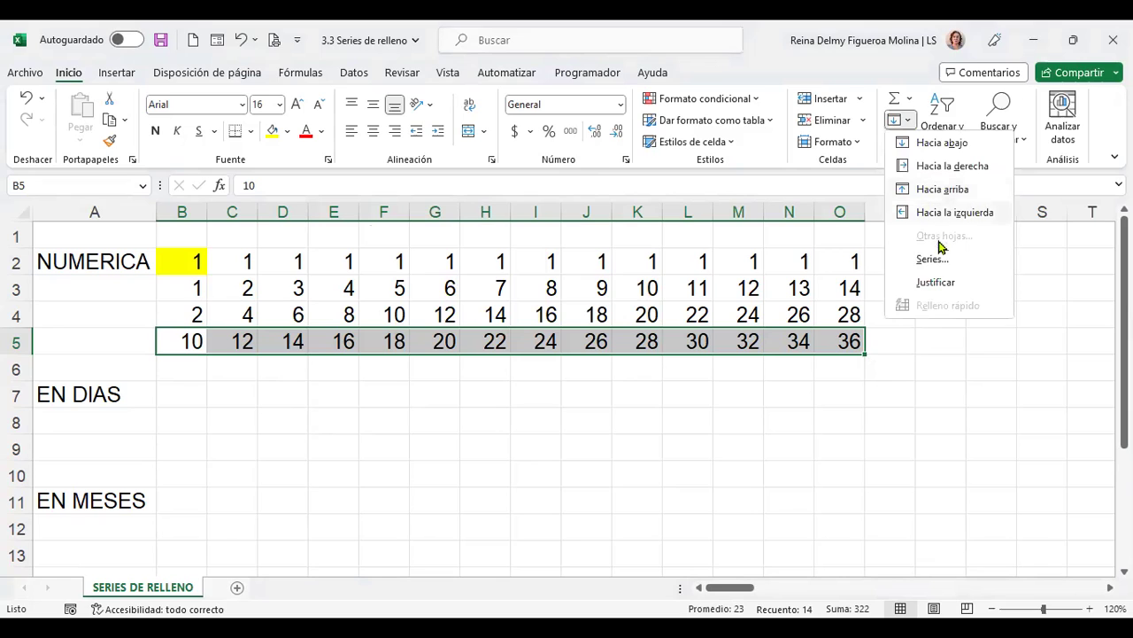
left_click(925, 258)
left_click(498, 294)
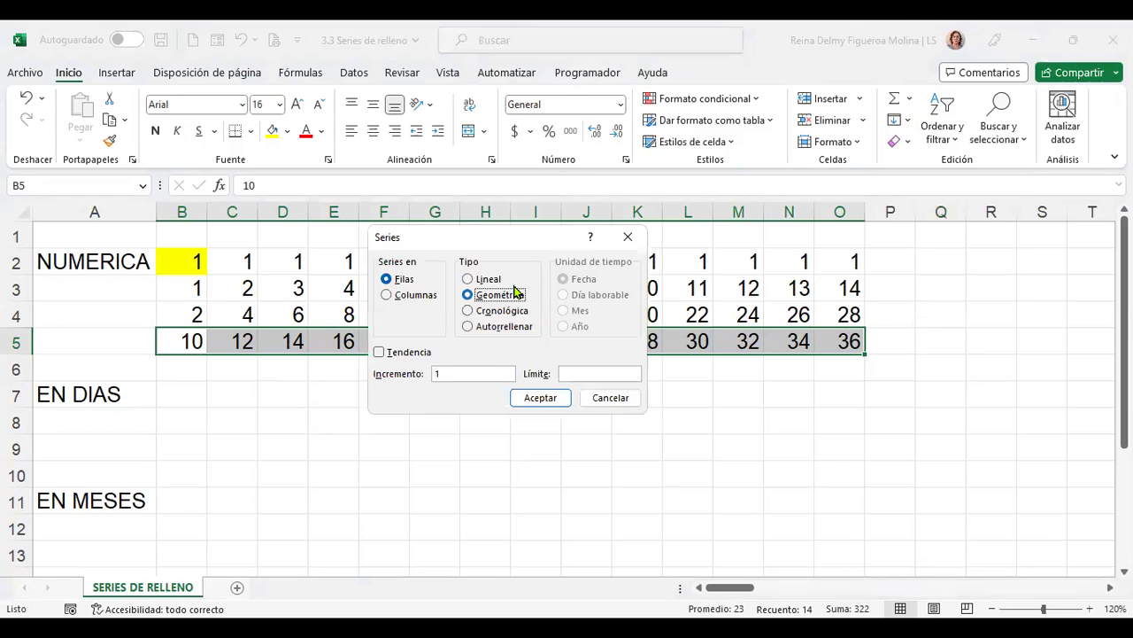
double_click(448, 373)
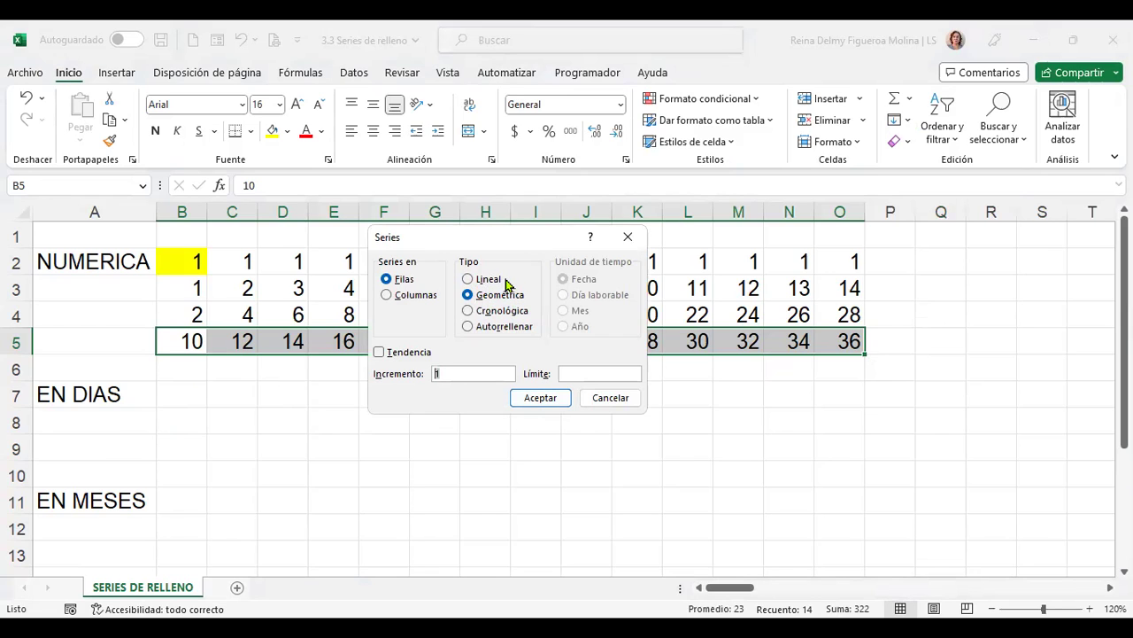
type("2")
left_click(542, 397)
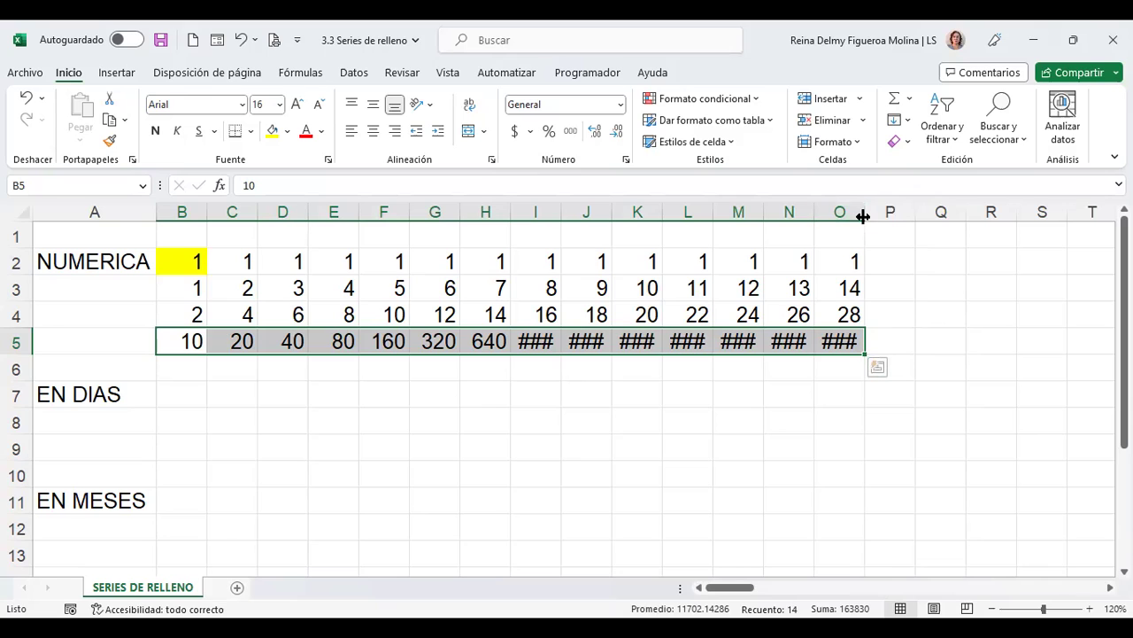
- Widen column O and columns I through Q so the large numbers display
left_click_drag(863, 216, 883, 216)
left_click(544, 209)
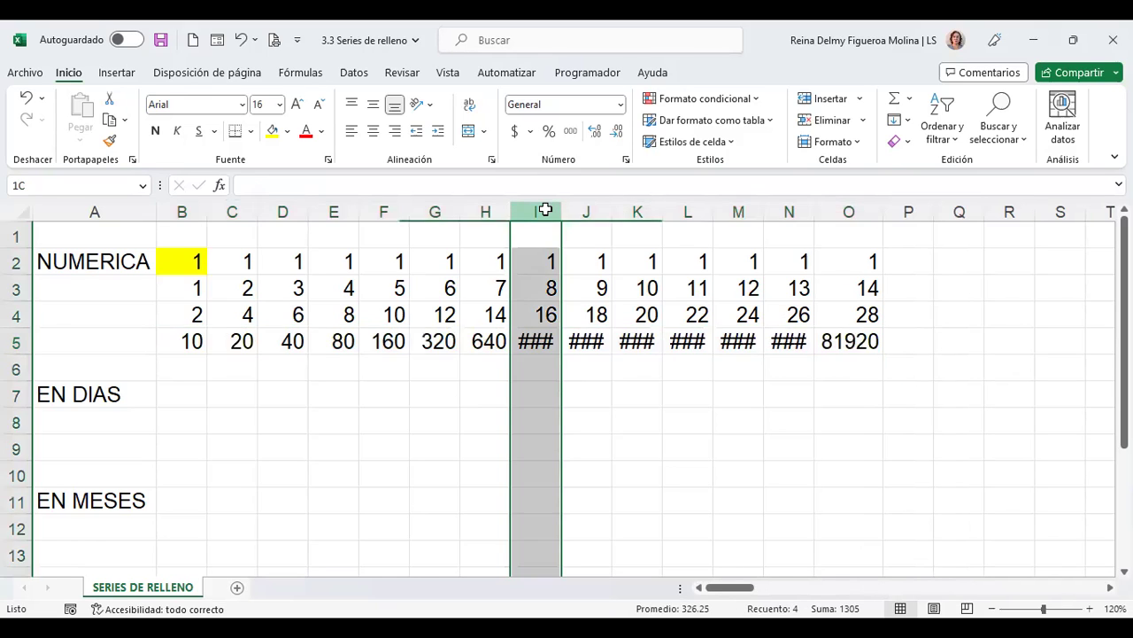
left_click(959, 212, "shift")
left_click_drag(561, 212, 566, 212)
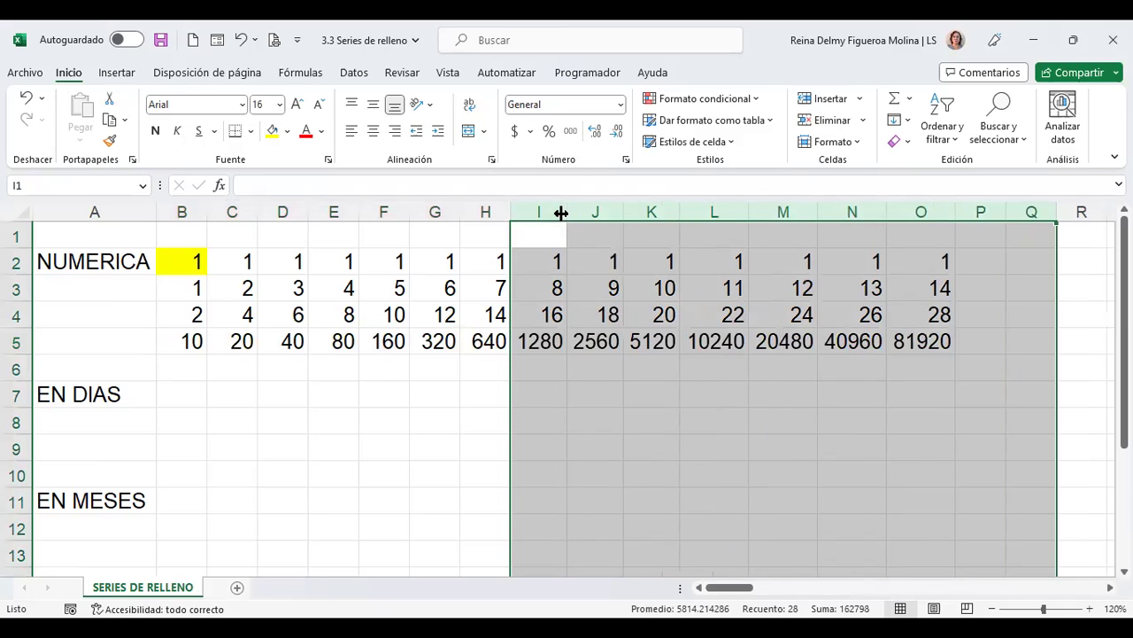
- Check the doubled values along row 5 from 10 in B5 up to 81920 in O5
left_click(195, 341)
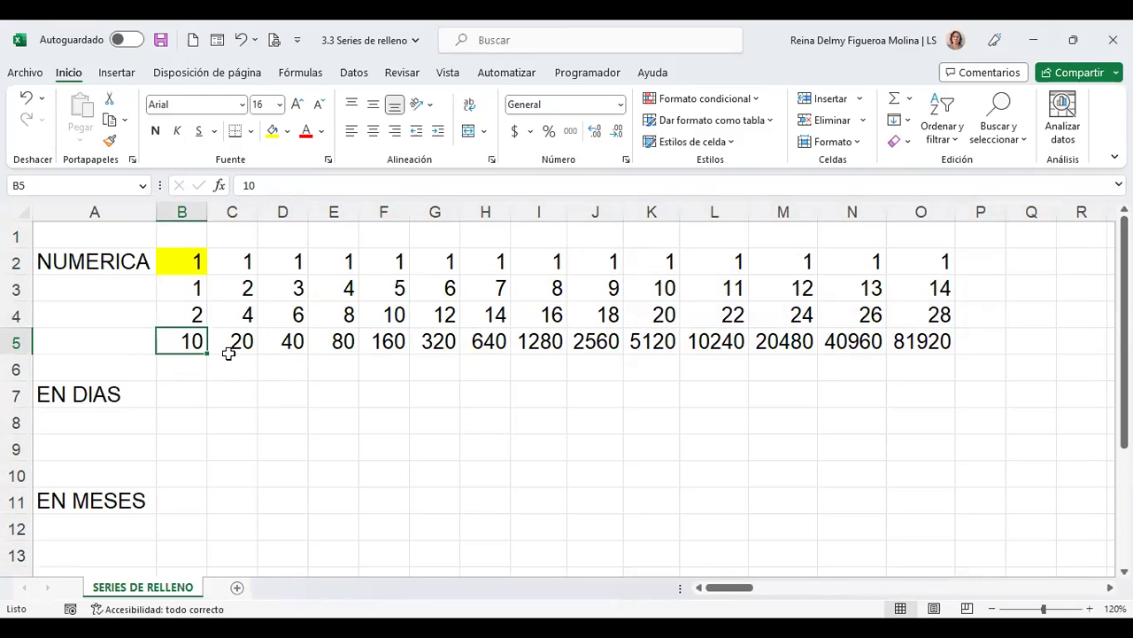
left_click(230, 340)
left_click(292, 341)
left_click(347, 341)
left_click(438, 341)
left_click(536, 343)
left_click(595, 341)
left_click(651, 341)
left_click(715, 341)
left_click(850, 339)
left_click(921, 341)
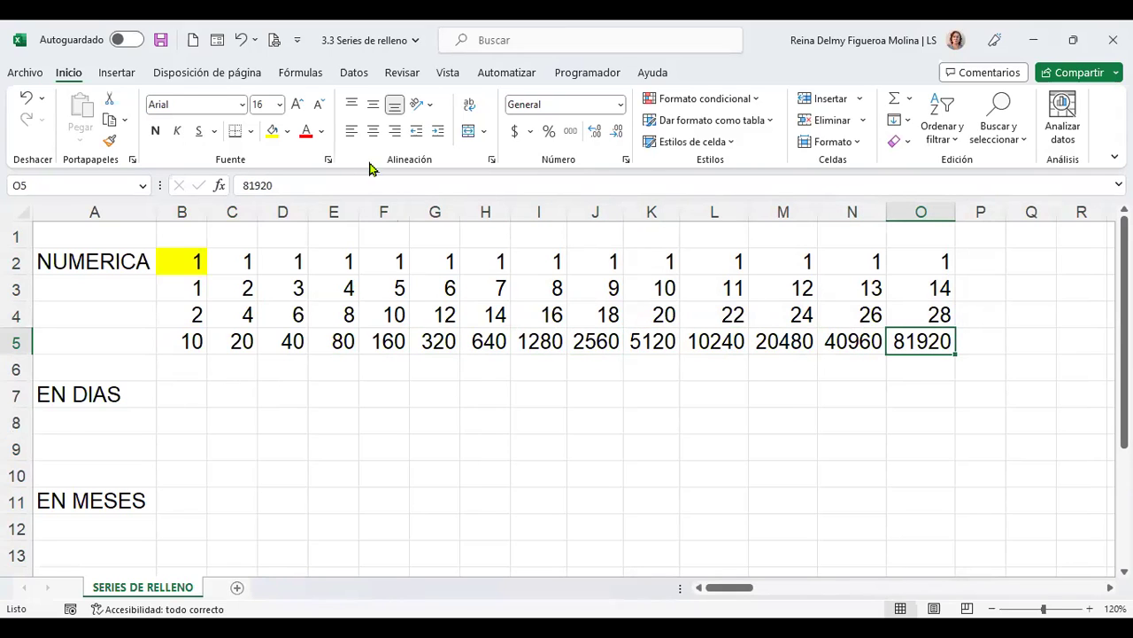
left_click(191, 343)
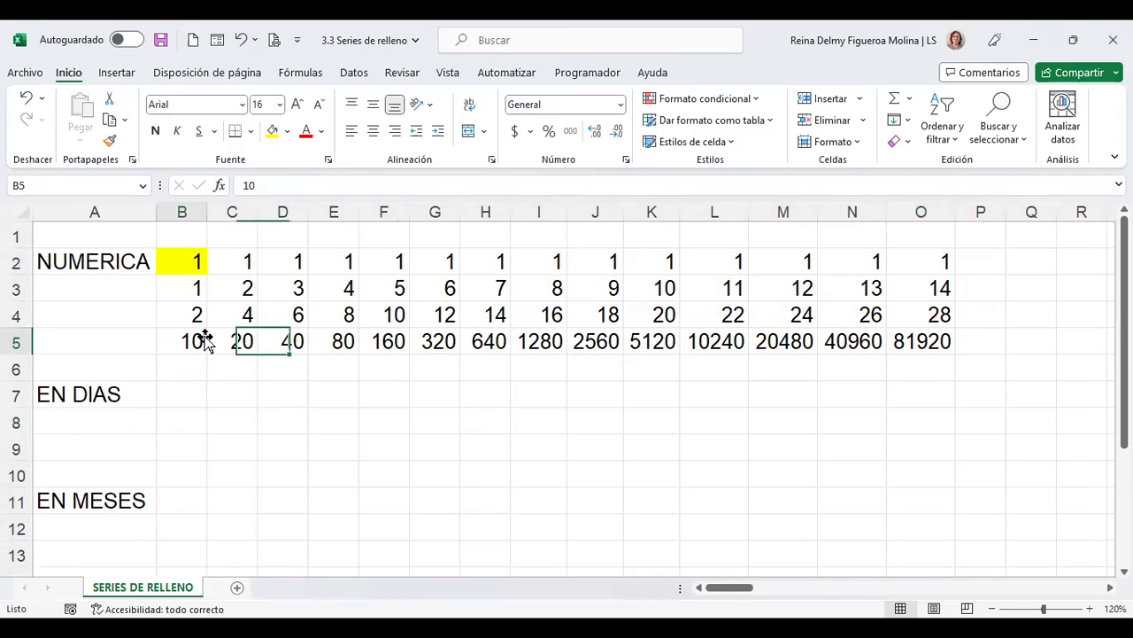
left_click(901, 123)
left_click(931, 259)
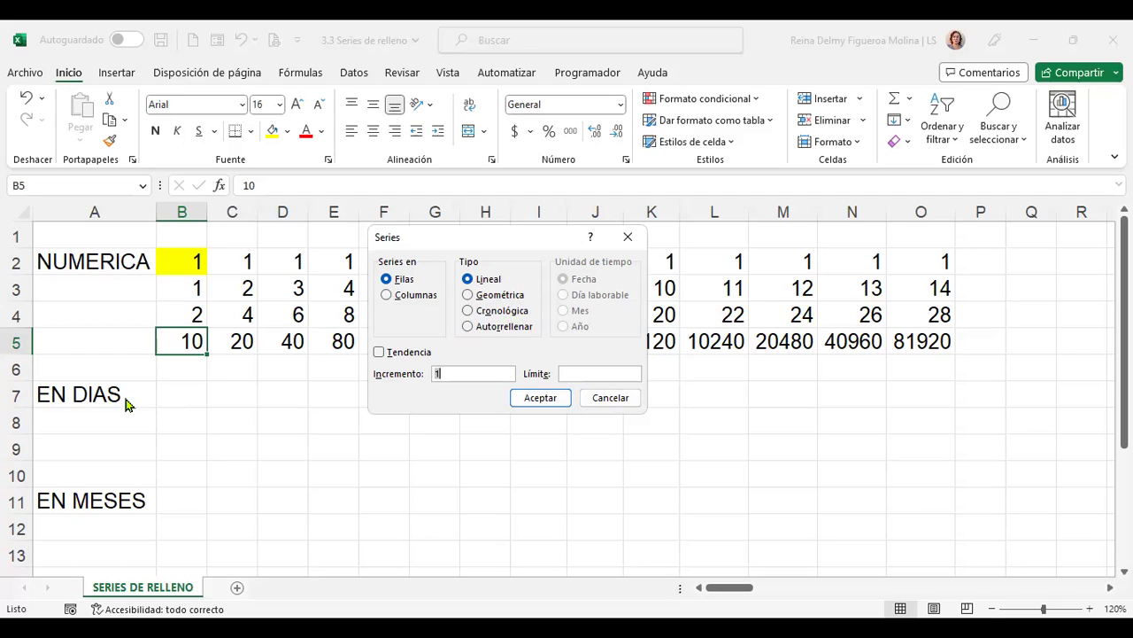
left_click(620, 399)
left_click(189, 393)
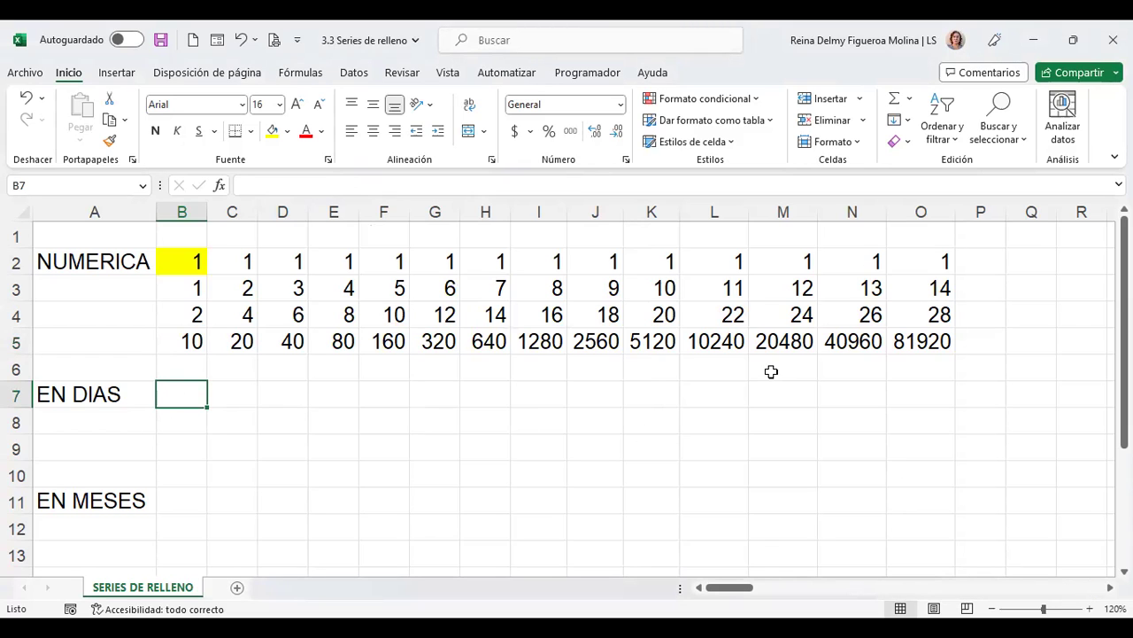
- Enter Miércoles in B7, fit column B, and fill following weekdays through column O
type("Miér")
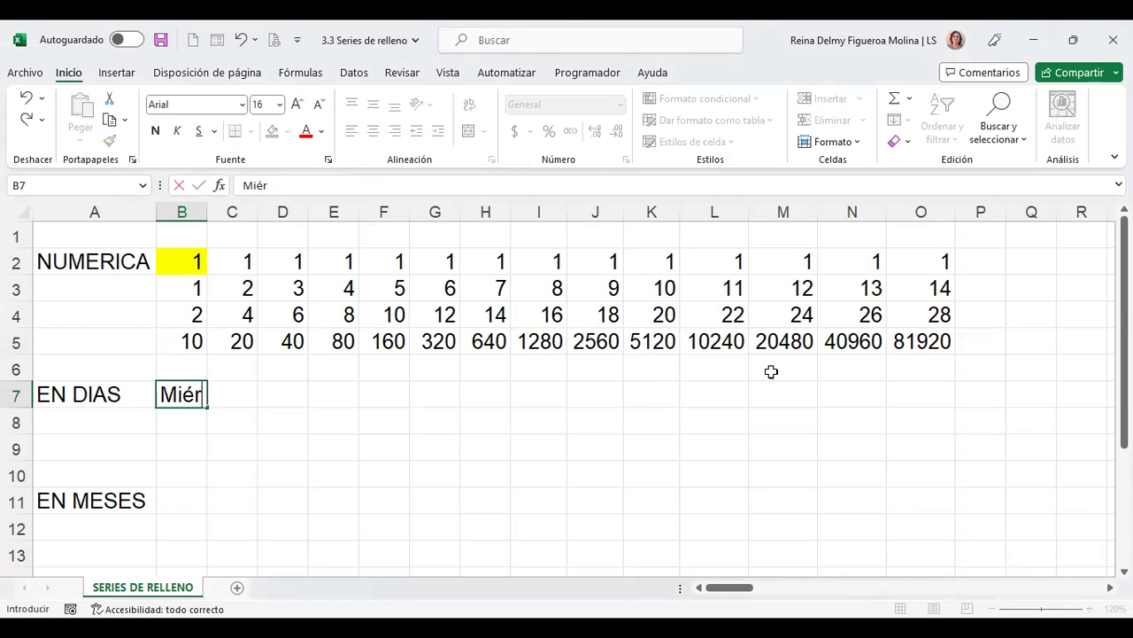
type("coles")
key("Return")
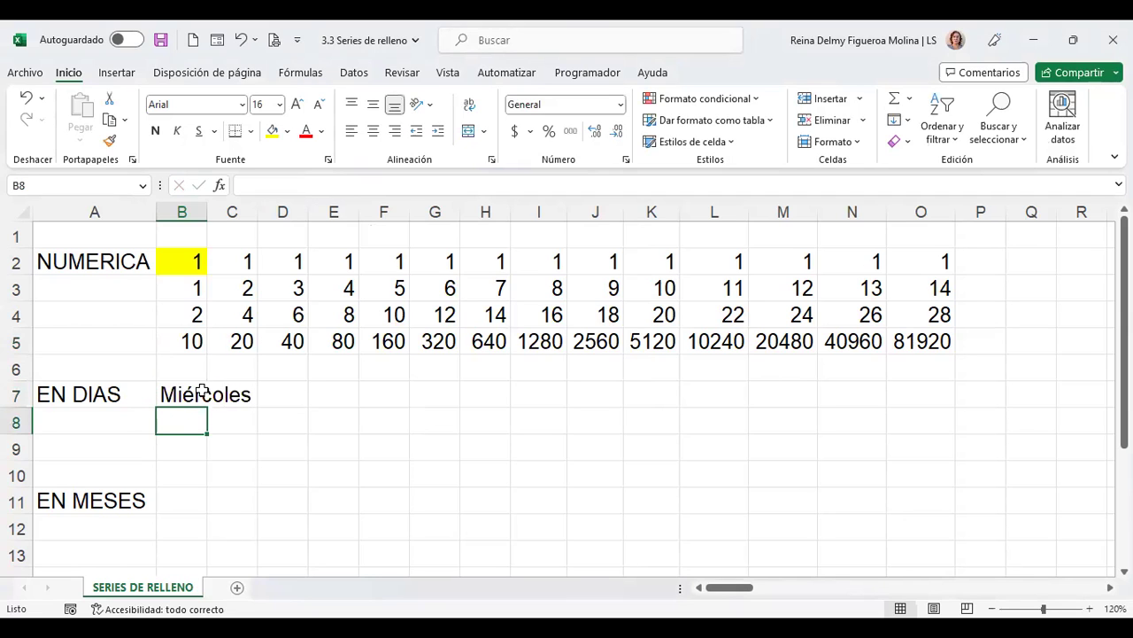
double_click(208, 211)
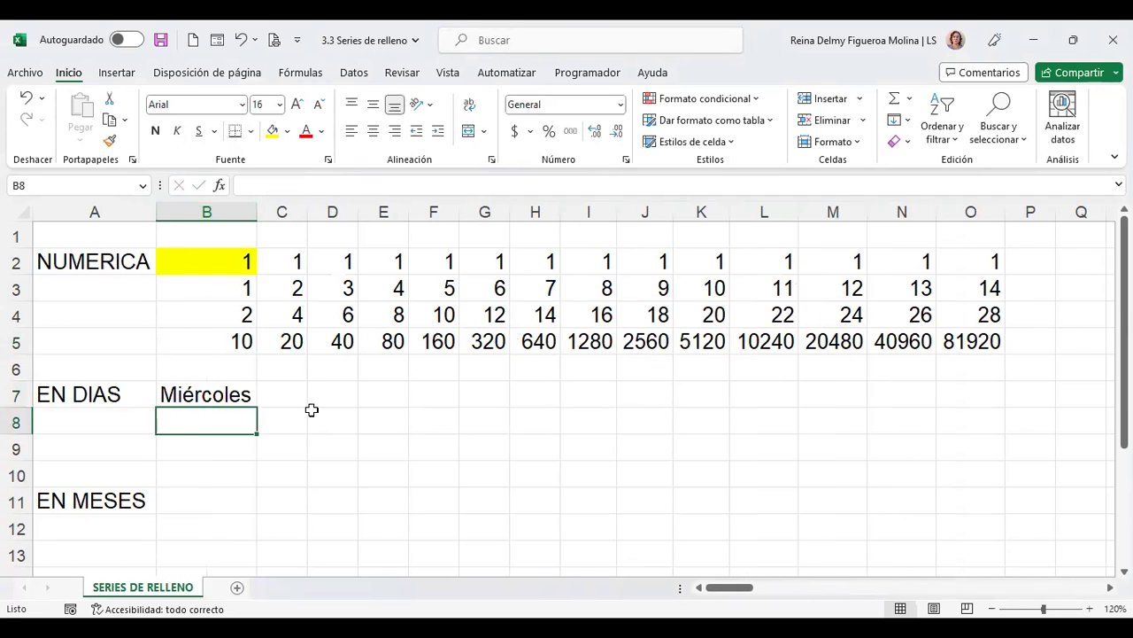
left_click(210, 395)
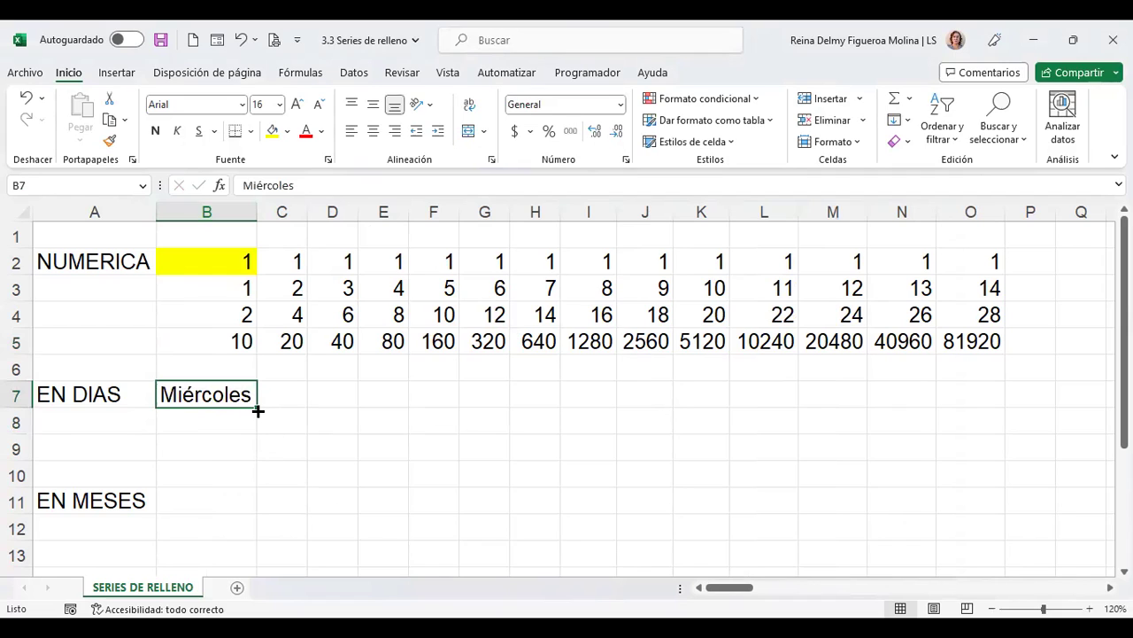
left_click_drag(256, 408, 429, 407)
left_click_drag(613, 402, 747, 401)
left_click_drag(977, 402, 978, 403)
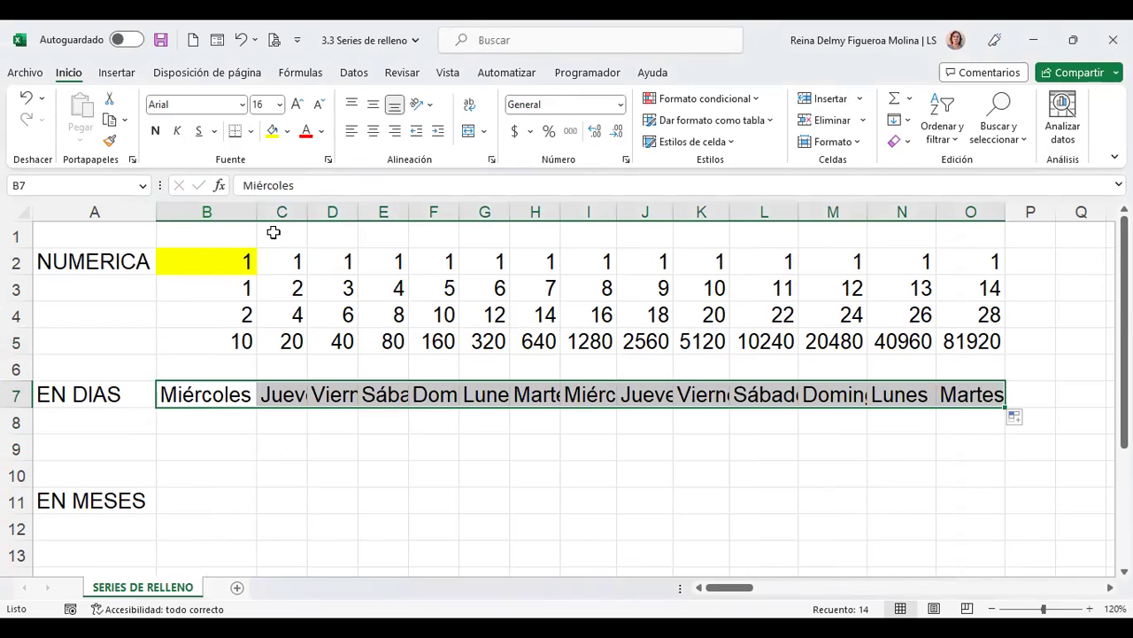
- Auto-fit columns B through P so the full weekday names show, then review row 7
left_click(216, 210)
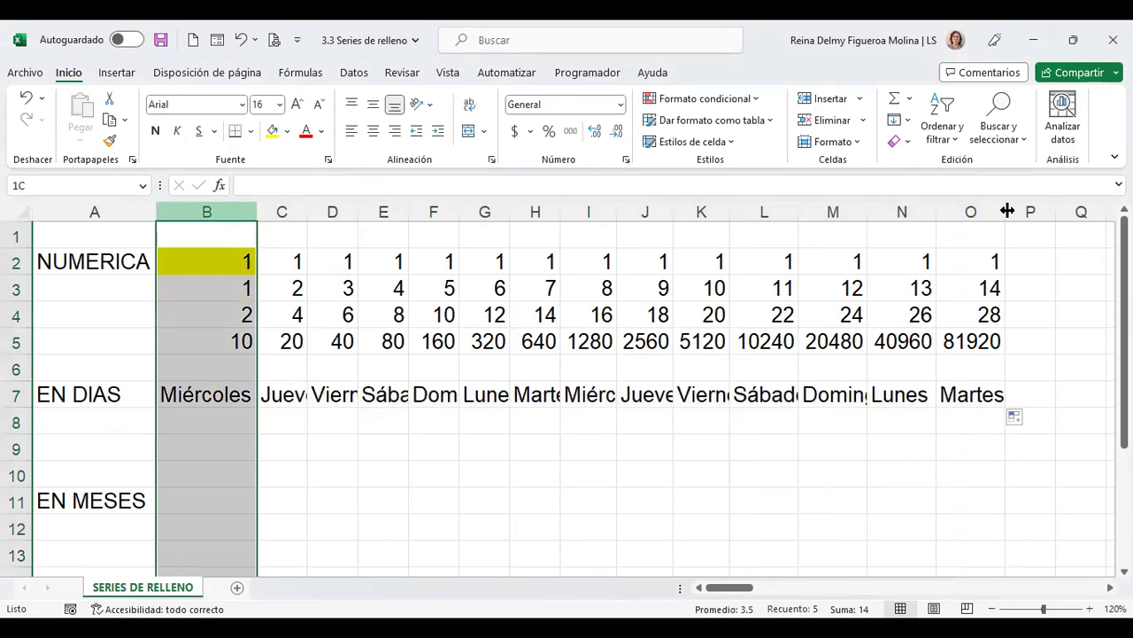
left_click(1010, 212, "shift")
double_click(1006, 211)
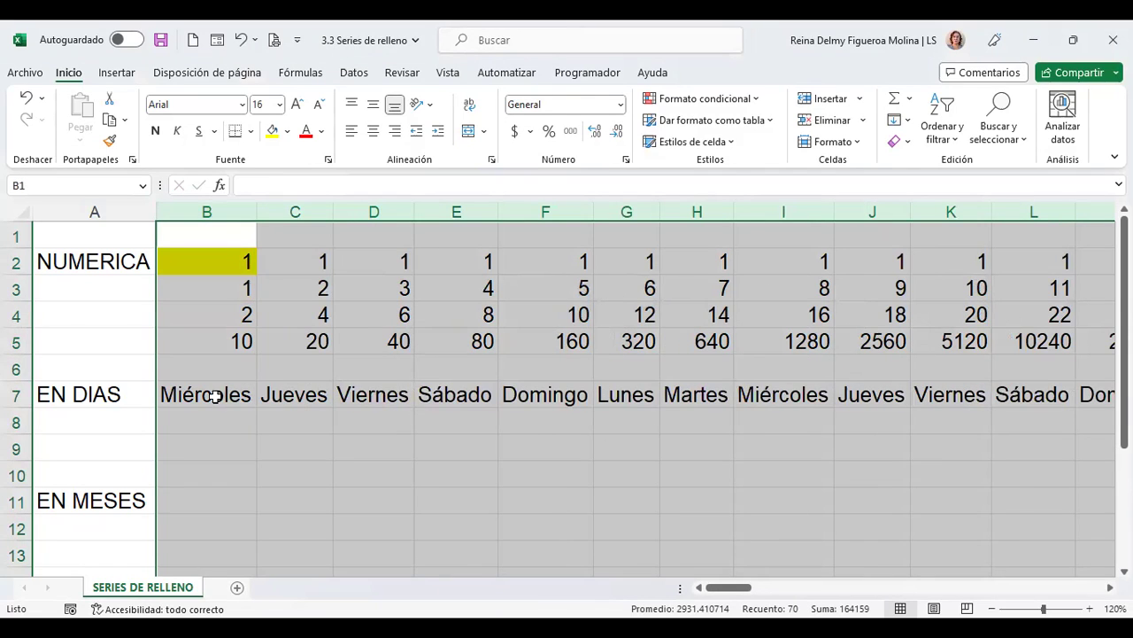
left_click(214, 396)
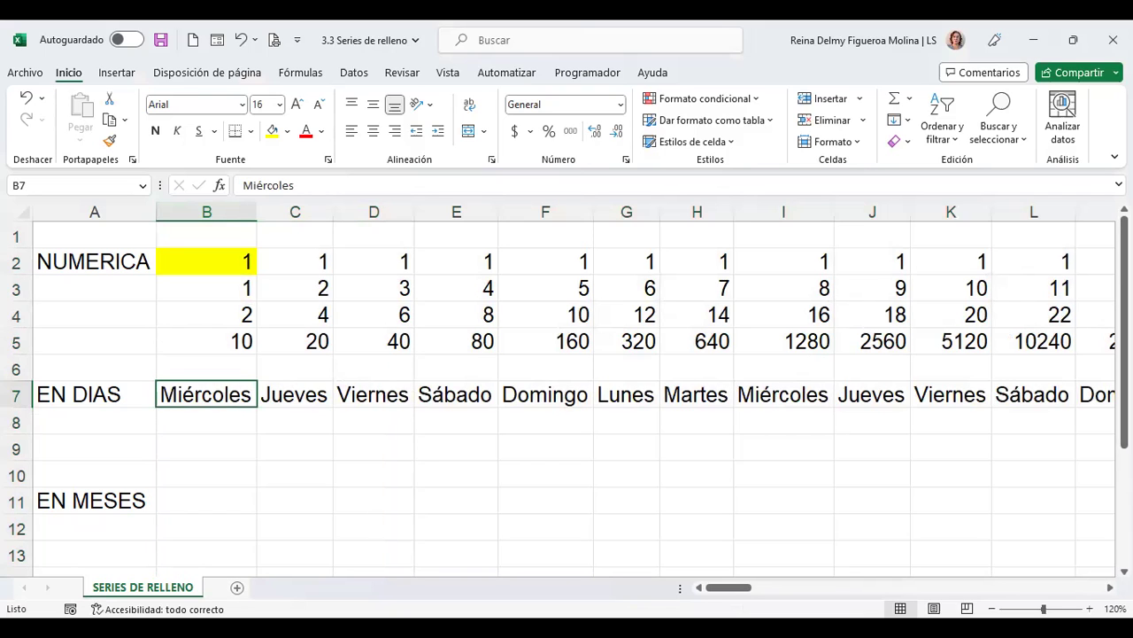
key("Right")
key("Right")
key("Right")
key("Right")
key("Right")
key("Right")
key("Right")
key("Right")
key("Right")
key("Right")
key("Right")
key("Right")
key("ctrl+Home")
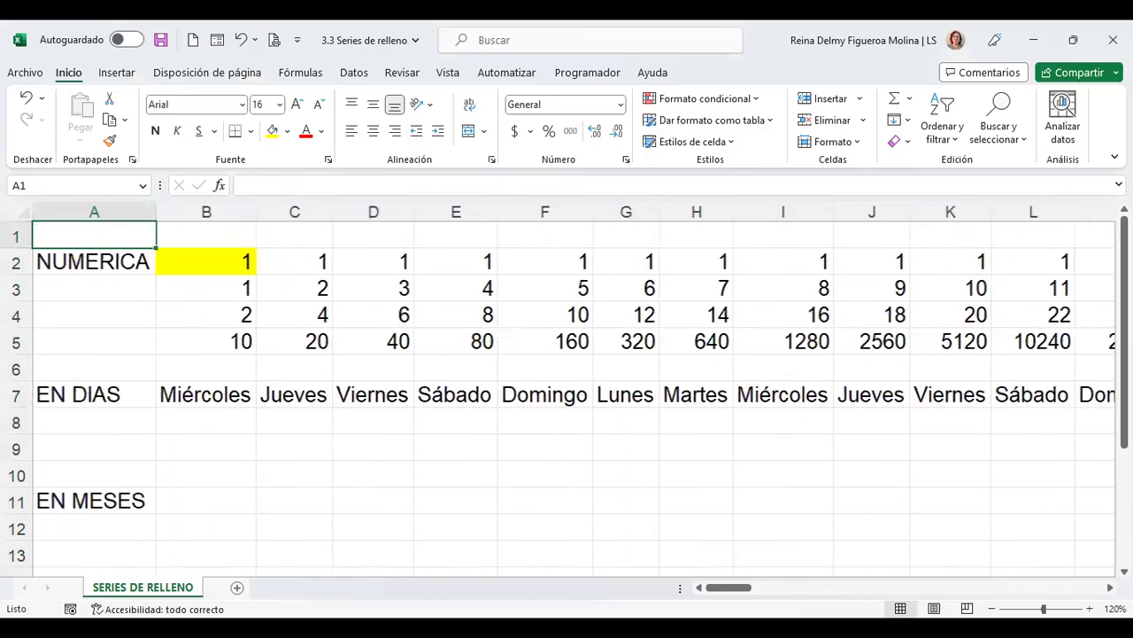
left_click(193, 418)
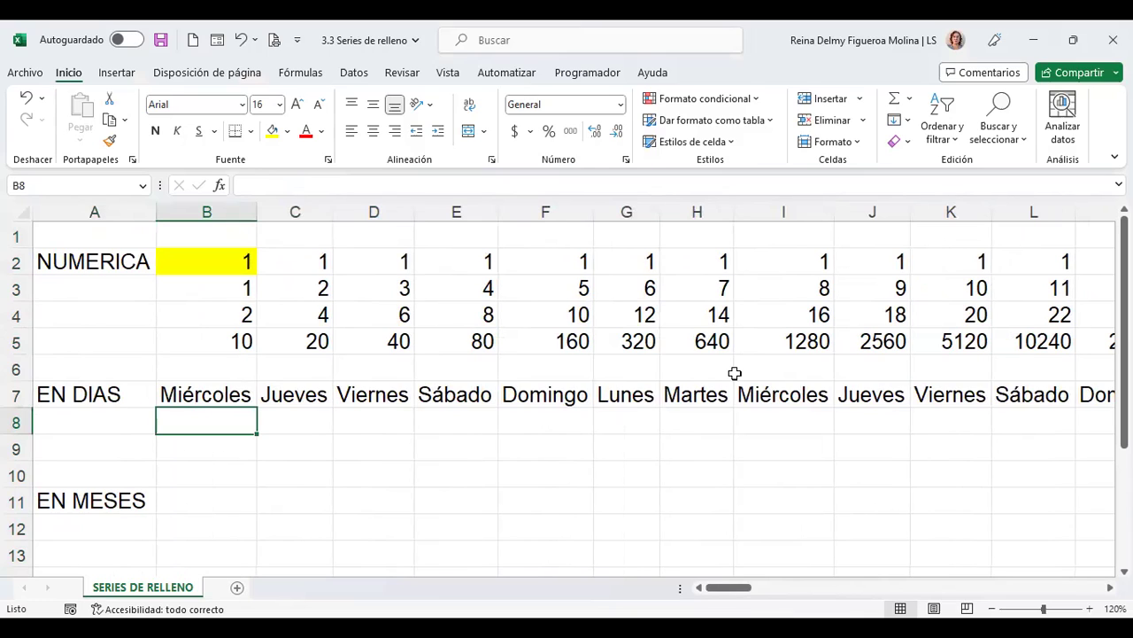
- Enter Mié in B8 and fill abbreviated weekdays across to K8, ending at Vie
type("Mié")
key("Delete")
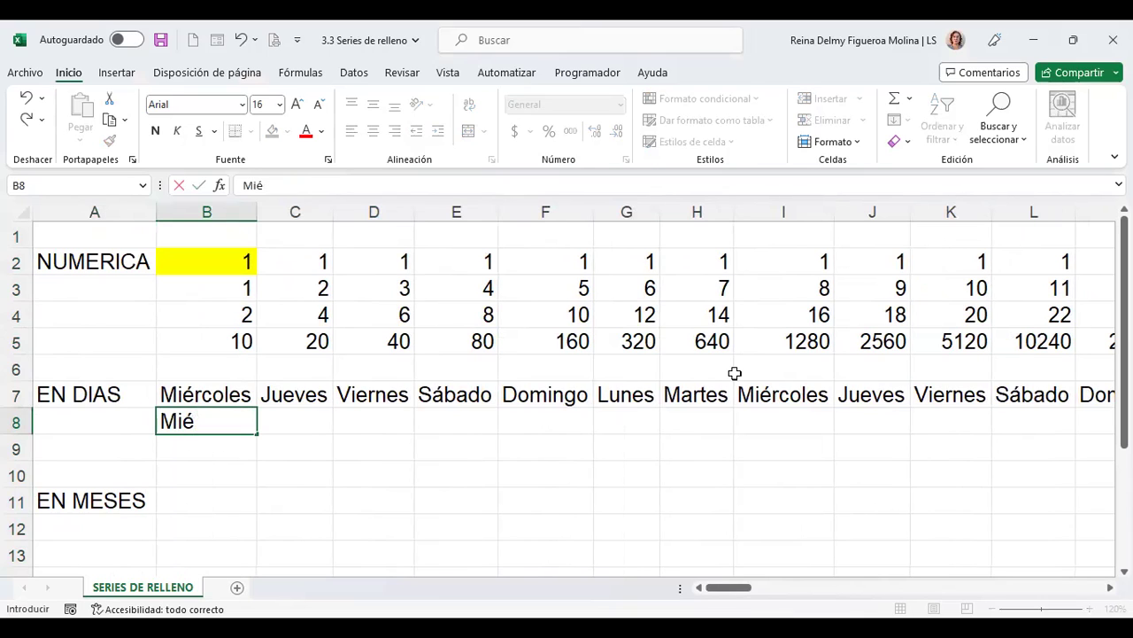
key("Return")
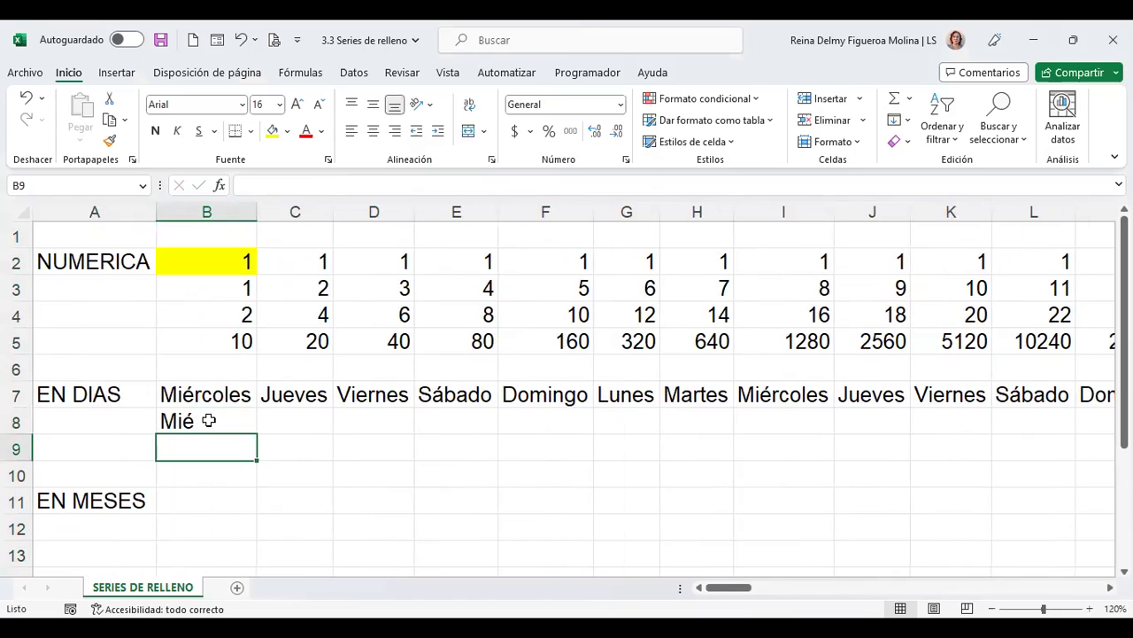
left_click(213, 422)
left_click_drag(259, 432, 357, 431)
left_click_drag(468, 431, 814, 427)
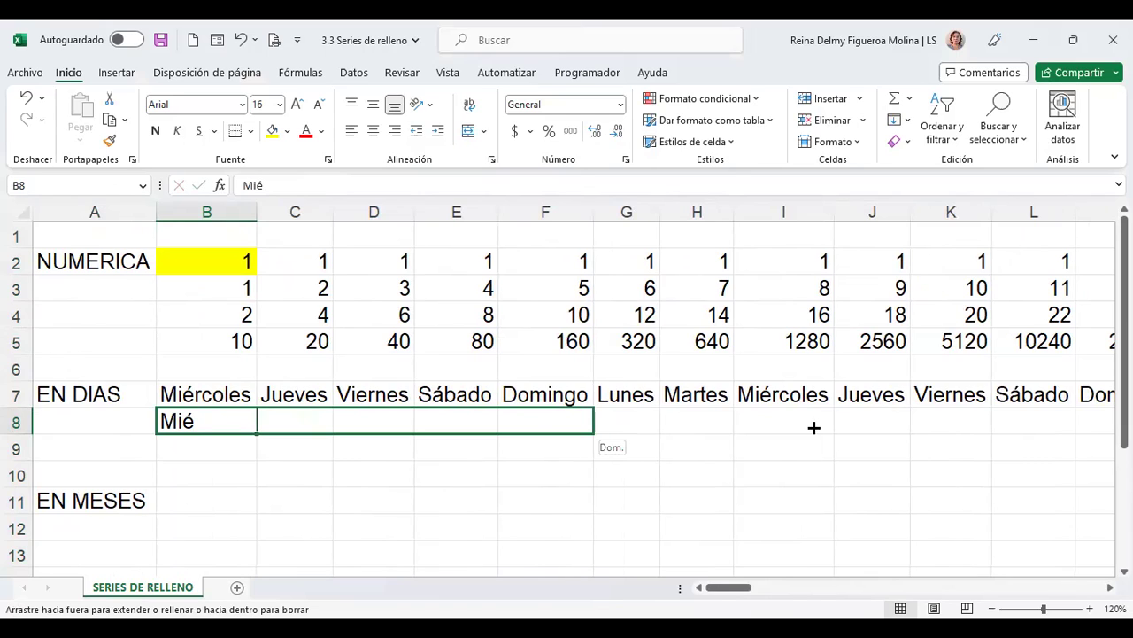
left_click_drag(883, 428, 962, 429)
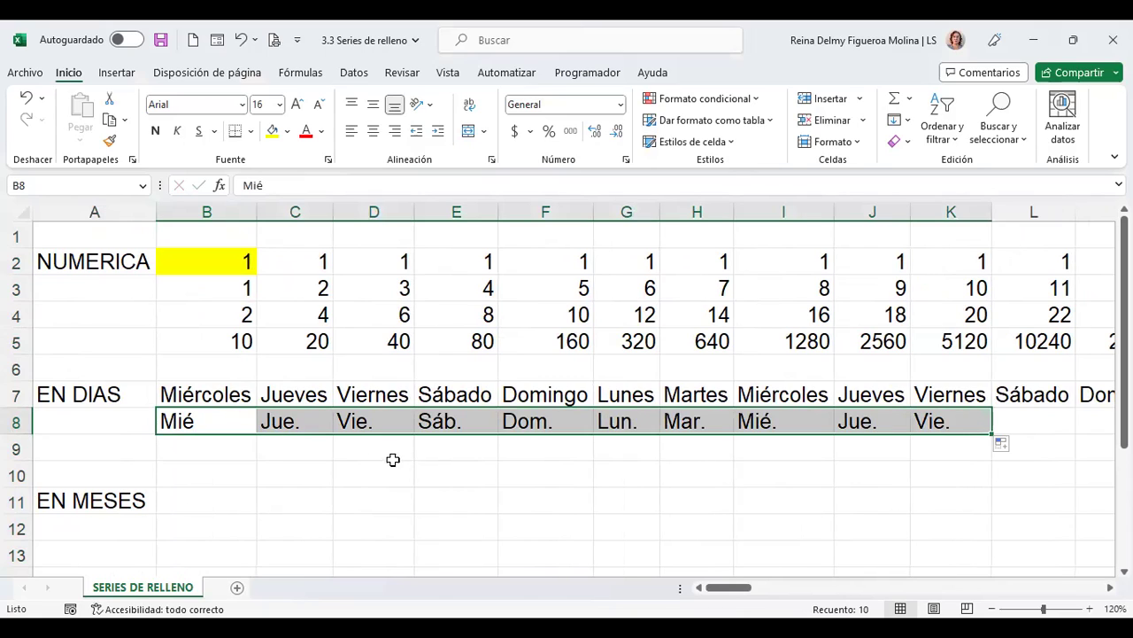
left_click(217, 450)
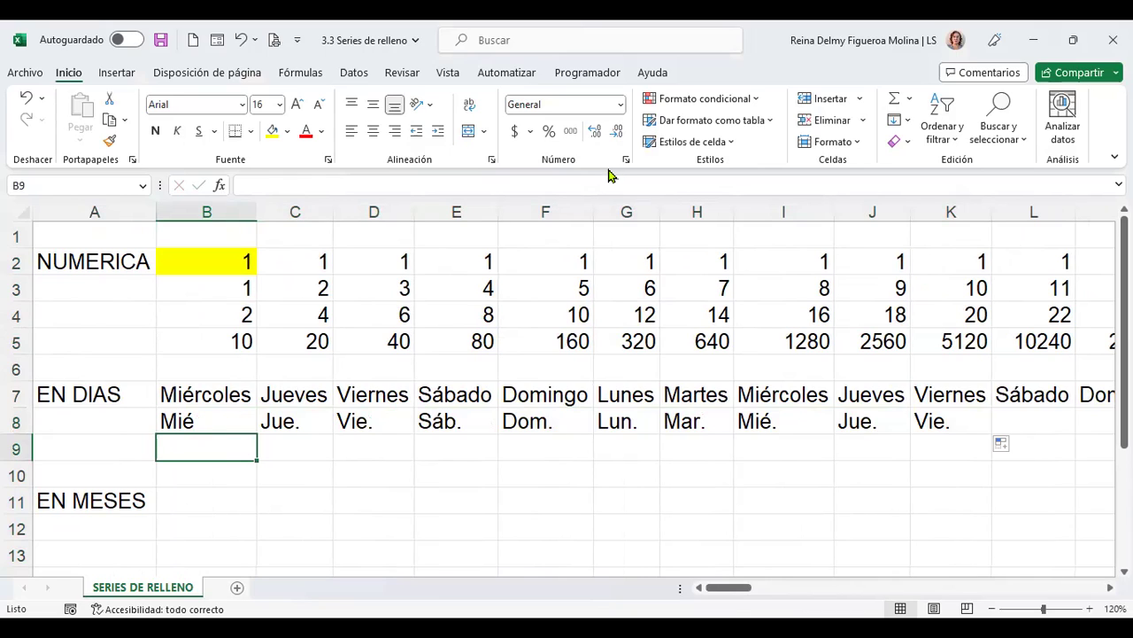
- Enter 1/3/2023 in B9 and fill consecutive dates through K9, ending 10/3/2023
type("1/3/")
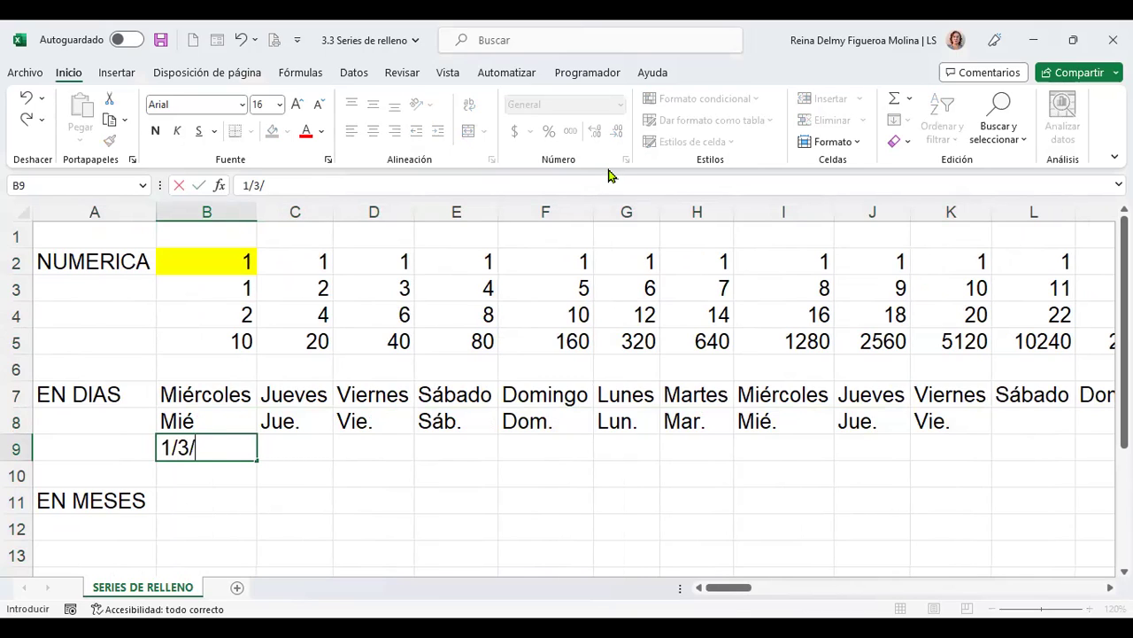
type("2023")
key("Return")
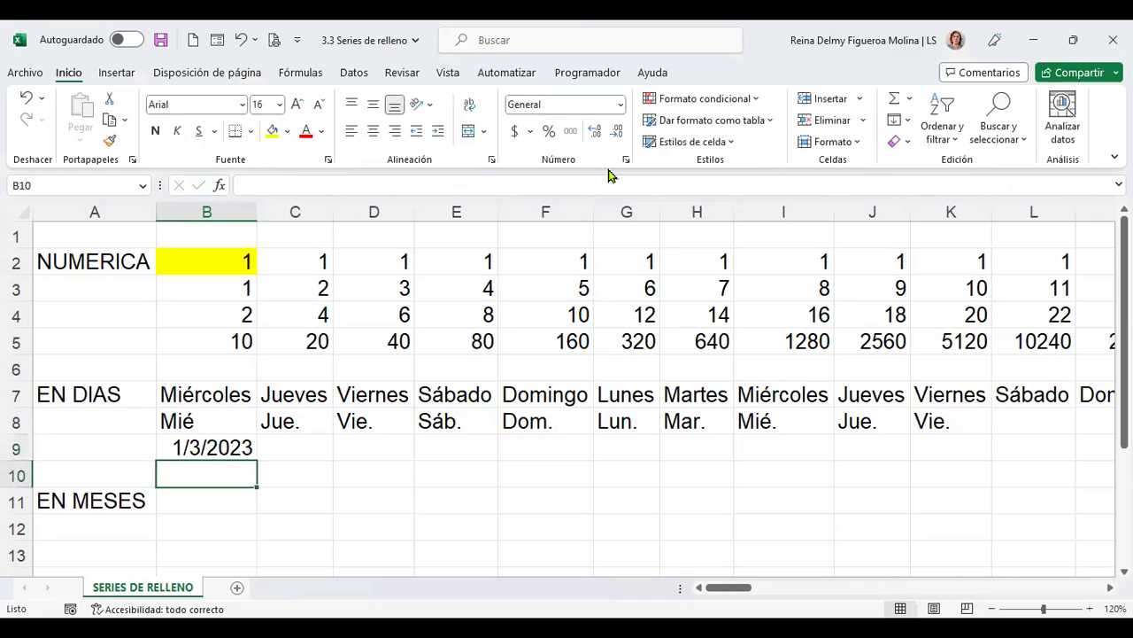
left_click(220, 445)
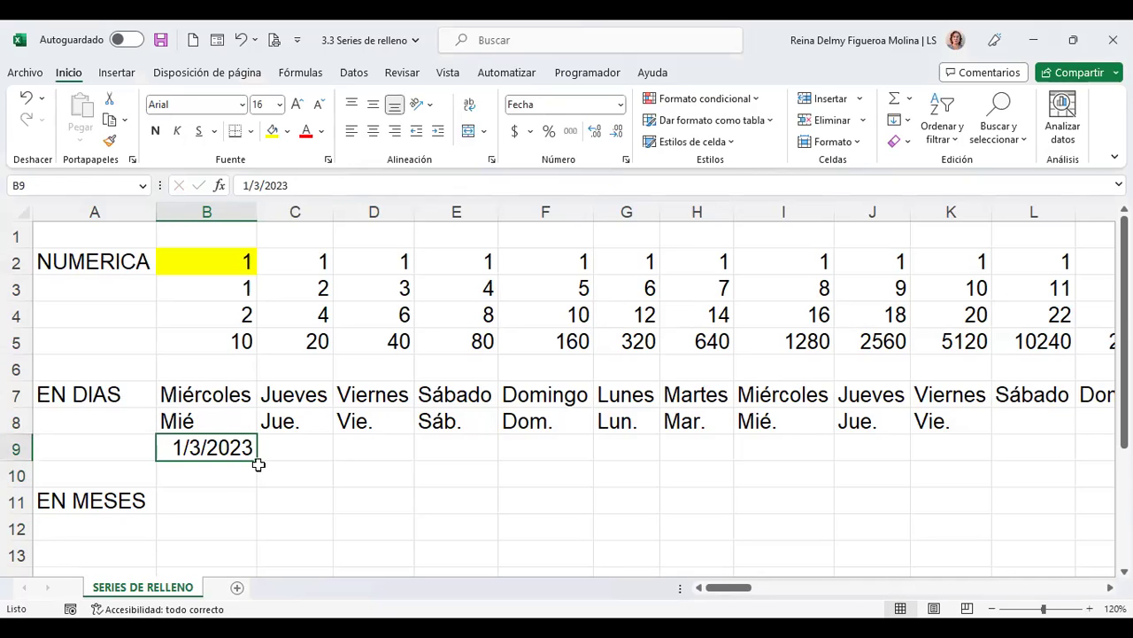
left_click_drag(253, 460, 690, 455)
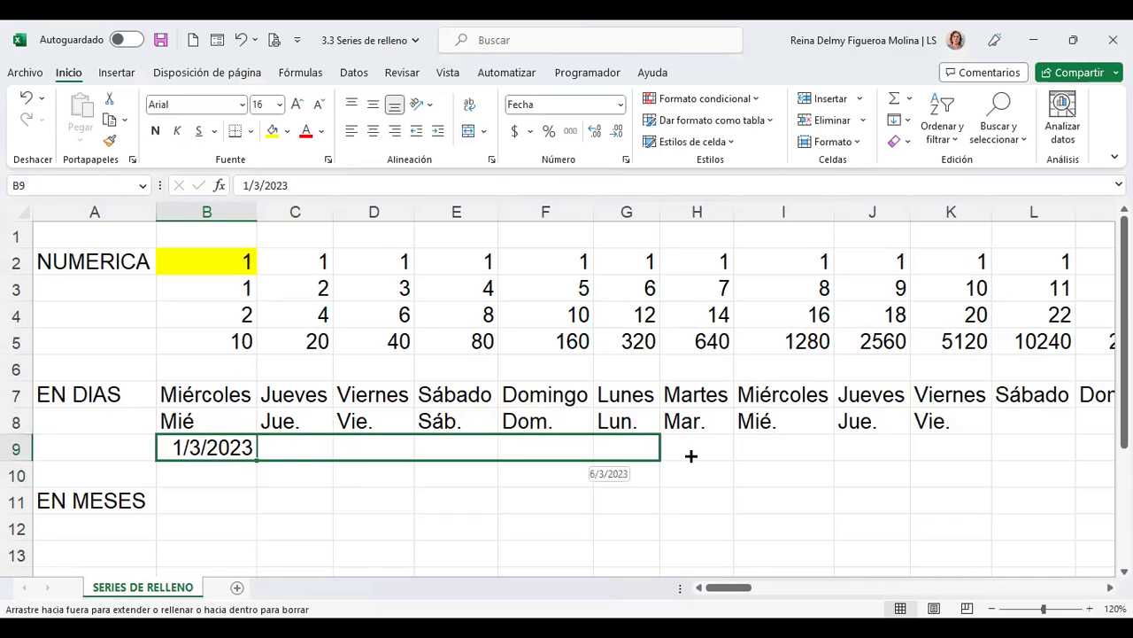
left_click_drag(998, 452, 994, 454)
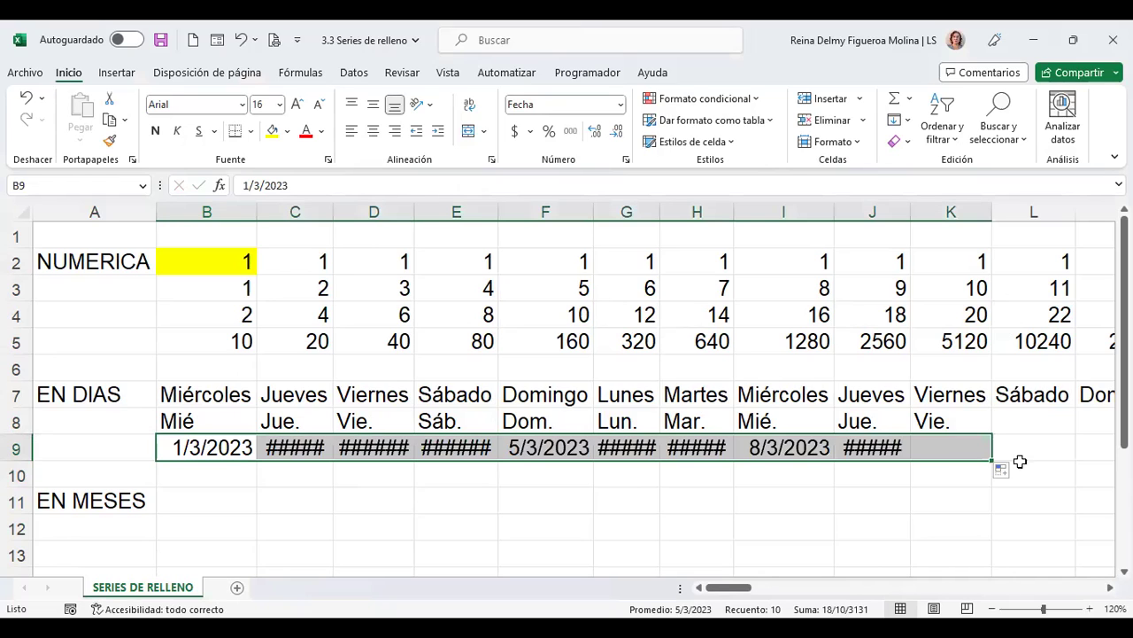
- Auto-fit columns B through M so every date shows fully, then check C9
left_click(218, 206)
left_click_drag(1033, 213, 687, 218)
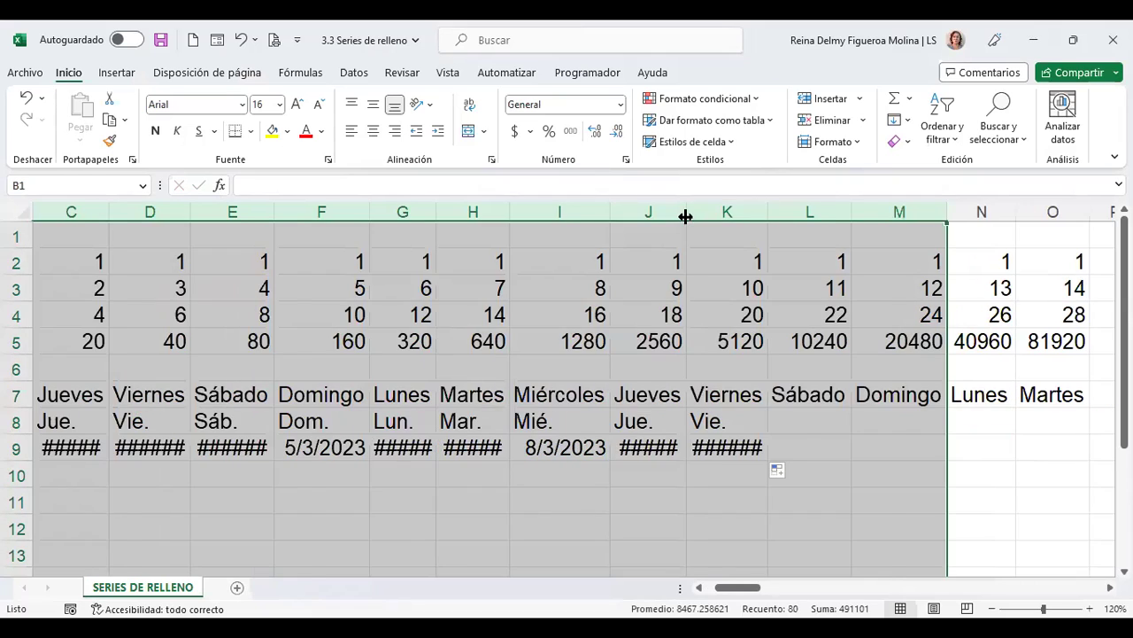
double_click(687, 218)
key("ctrl+Home")
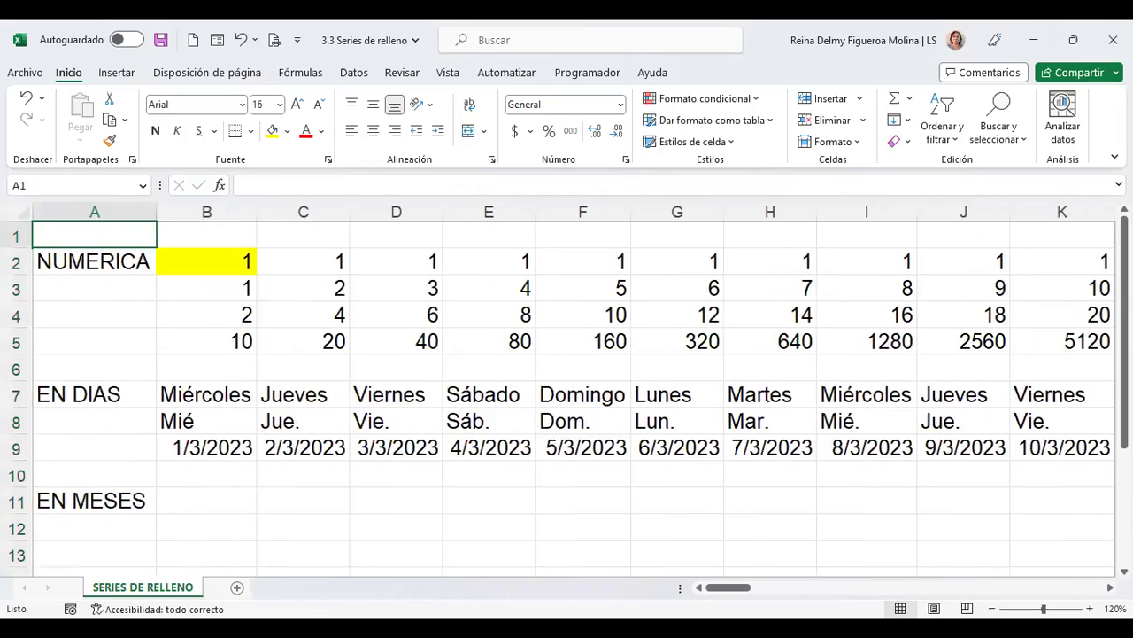
left_click(307, 448)
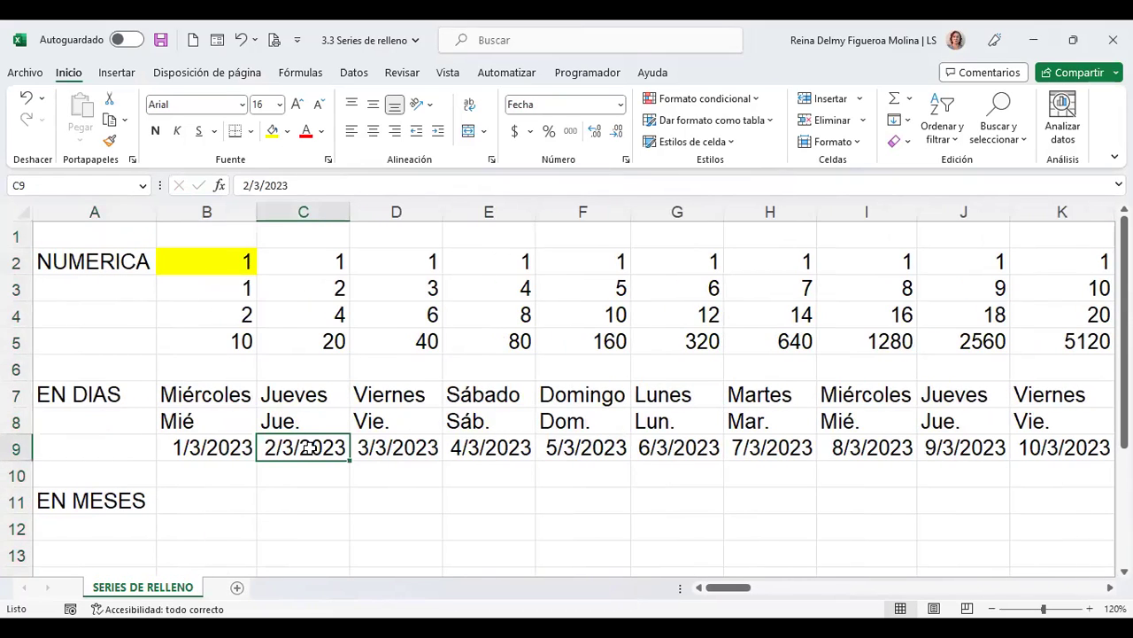
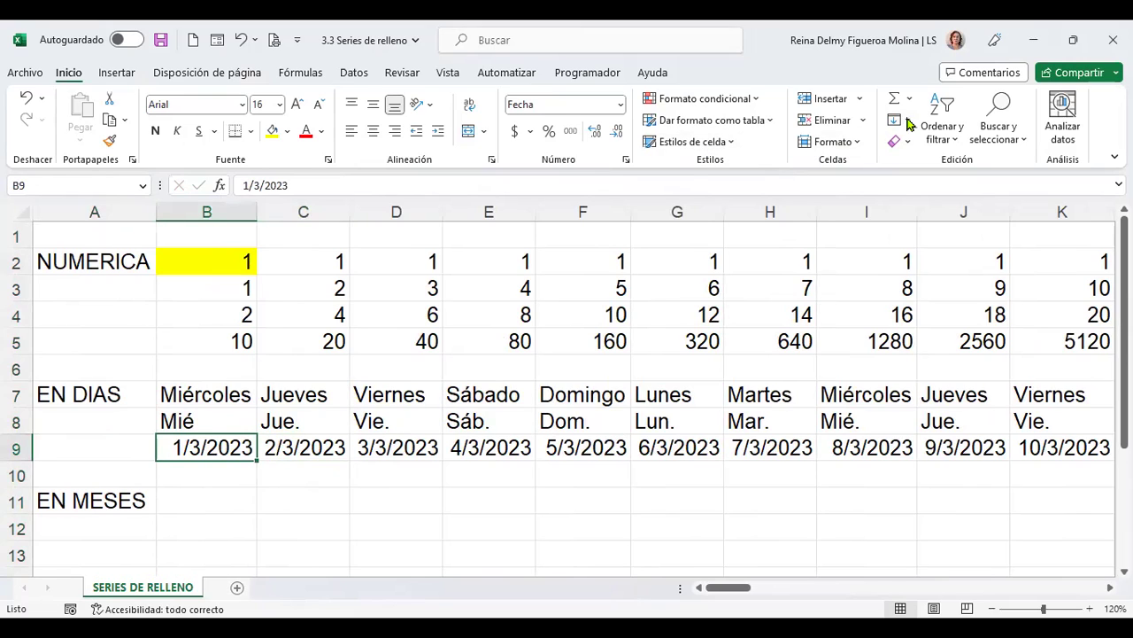
- Fill B9:K9 as a workday (Día laborable) series, 1/3/2023 to 14/3/2023, and autofit column J
left_click(895, 125)
left_click(933, 260)
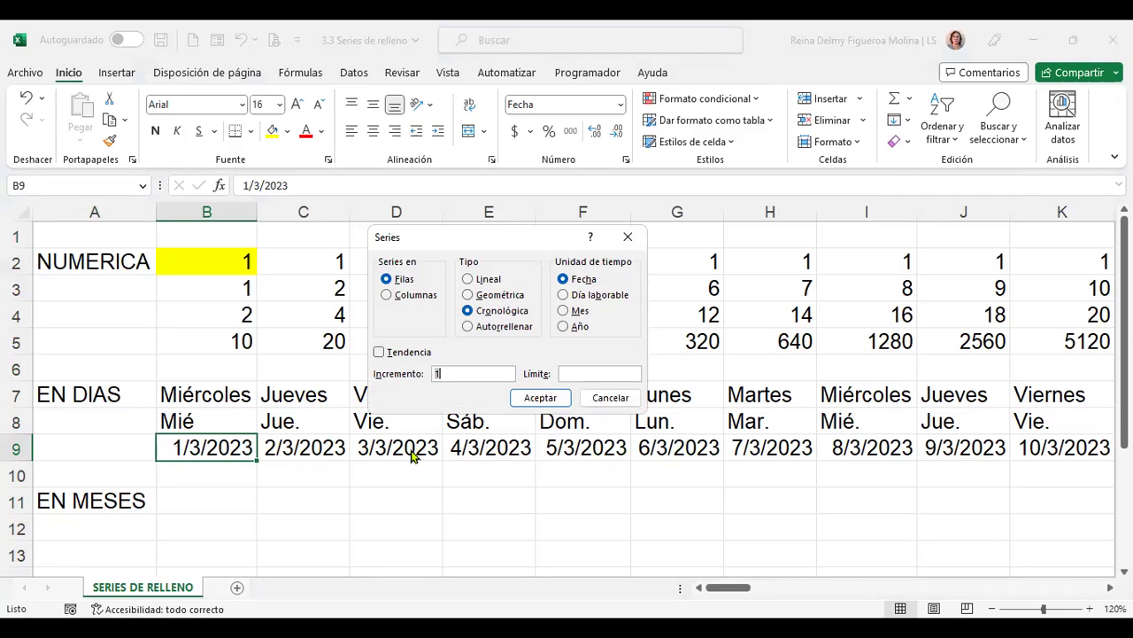
left_click(564, 297)
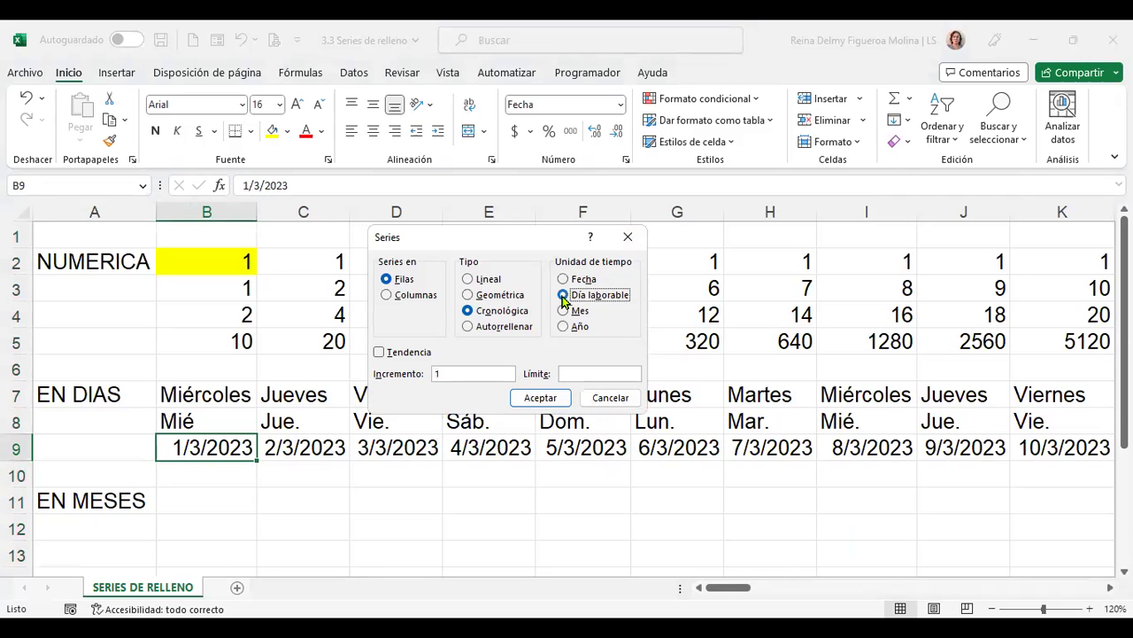
left_click(542, 398)
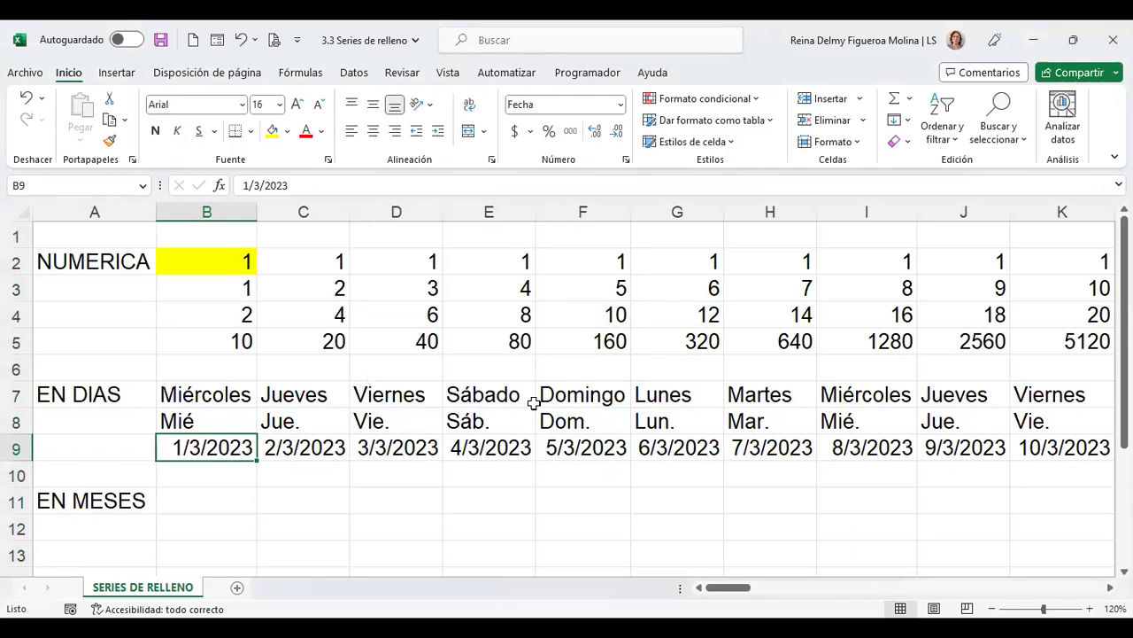
left_click_drag(215, 448, 1032, 448)
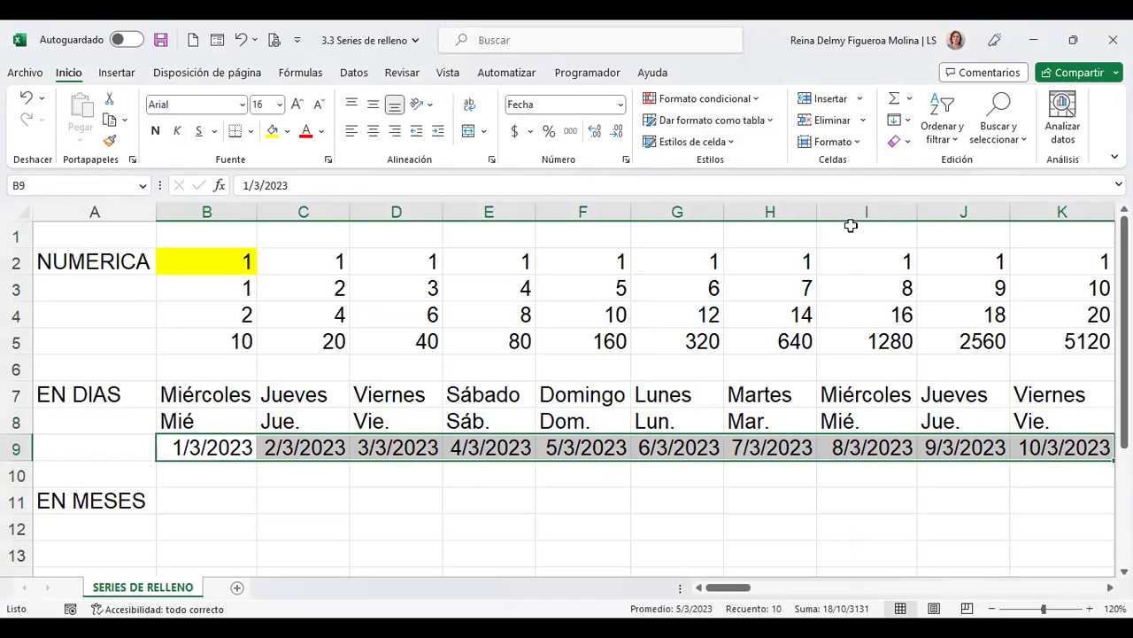
left_click(903, 124)
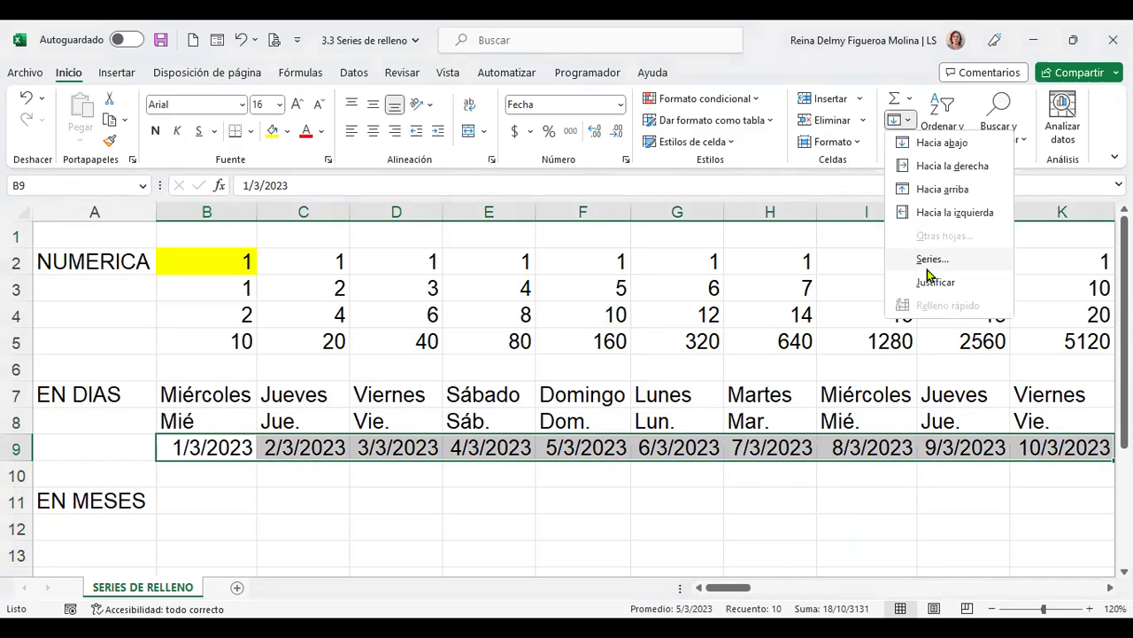
left_click(921, 264)
left_click(585, 296)
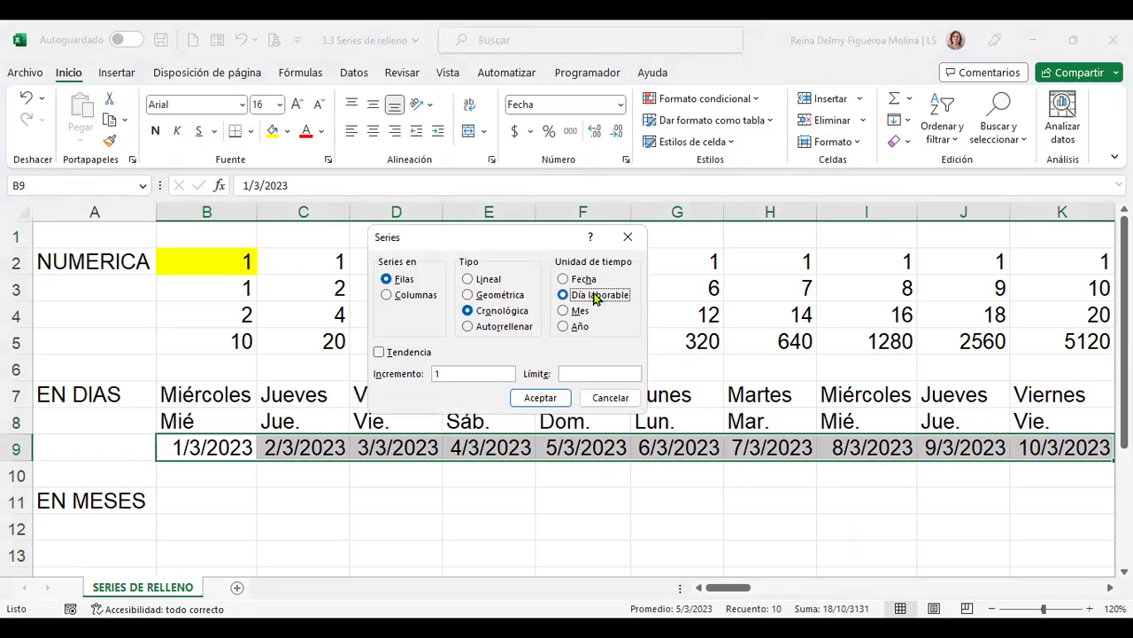
left_click(546, 400)
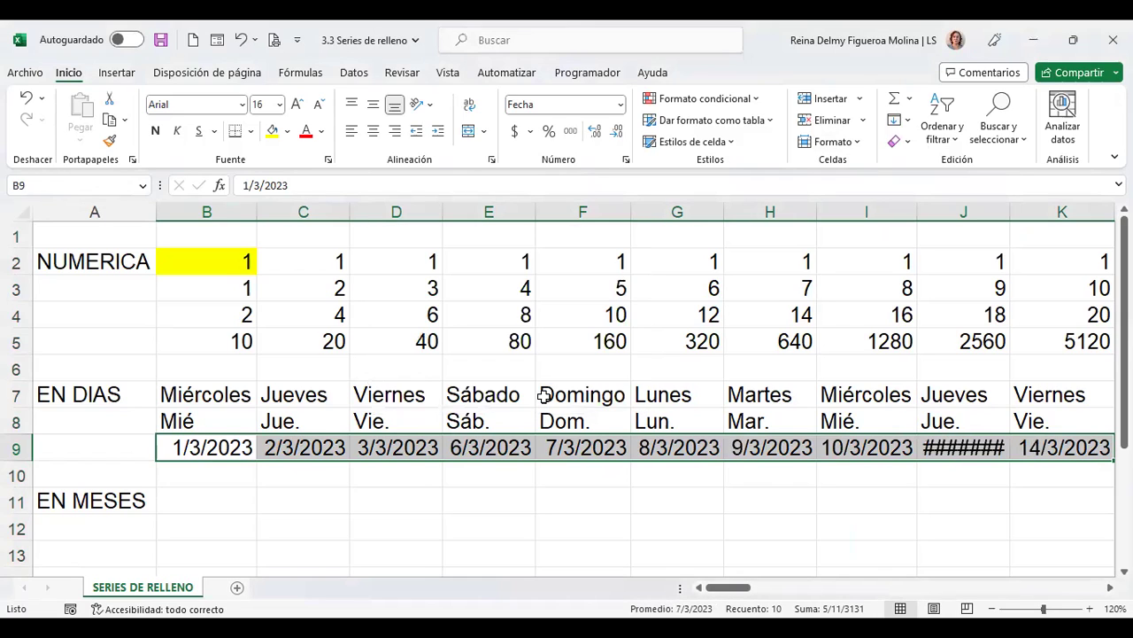
double_click(1009, 213)
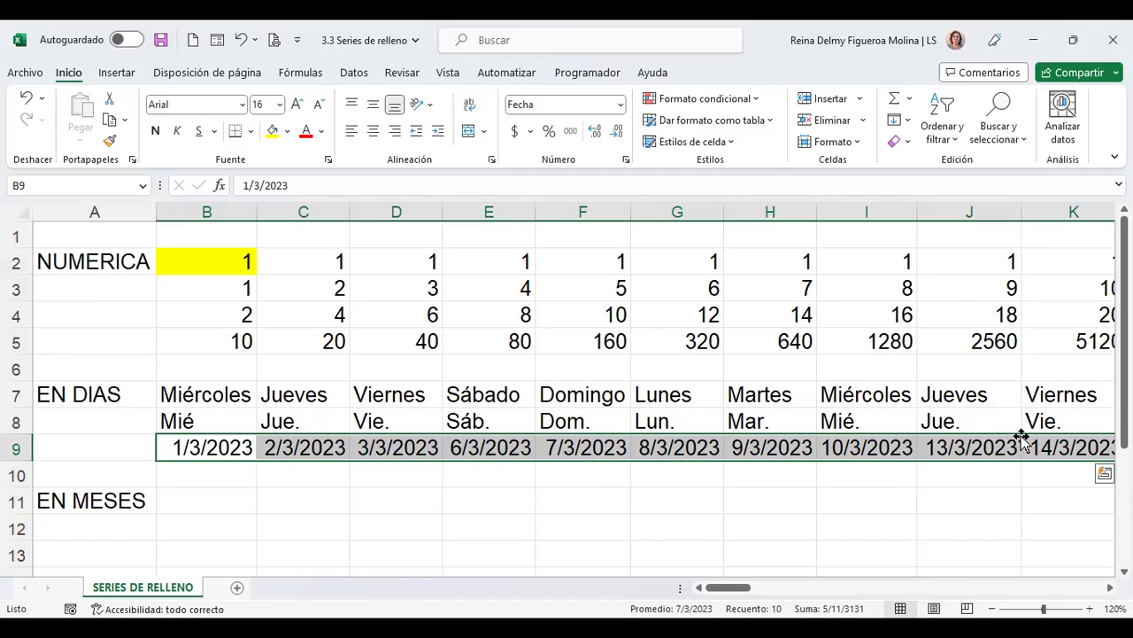
- Refill B9:K9 as a Mes series, producing 1/3/2023 through 1/12/2023
left_click(907, 121)
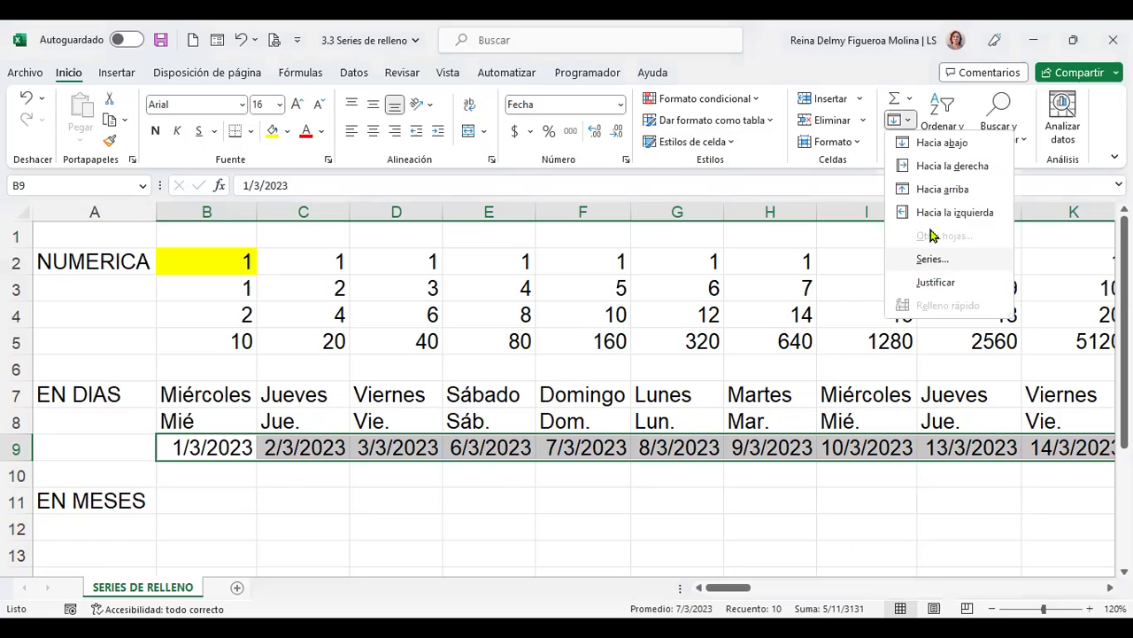
left_click(933, 259)
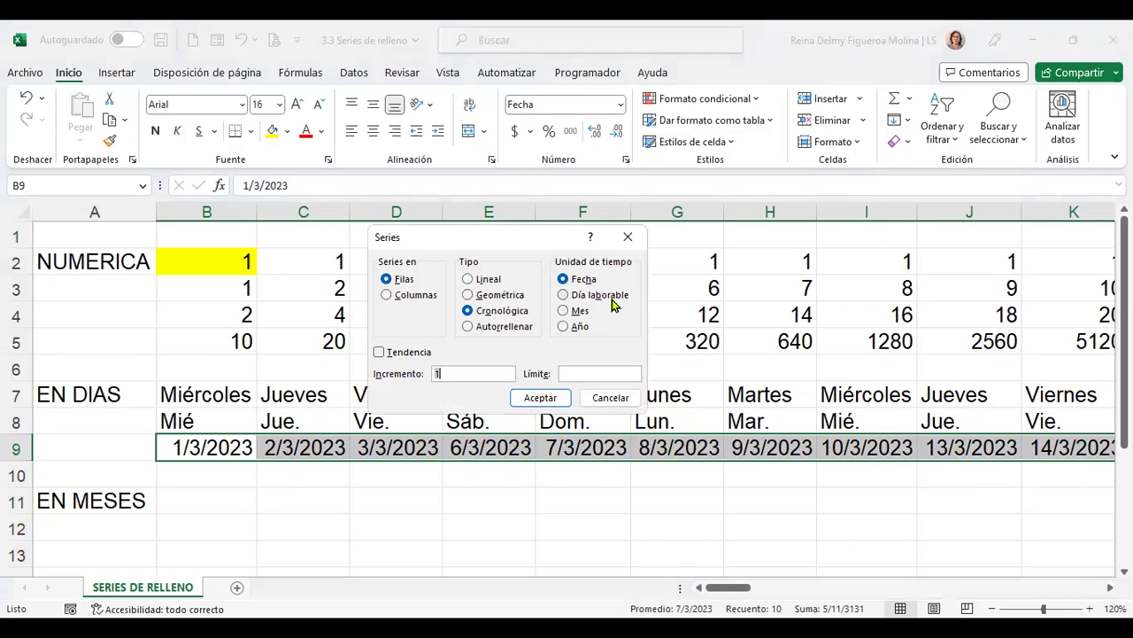
left_click(565, 310)
left_click(538, 398)
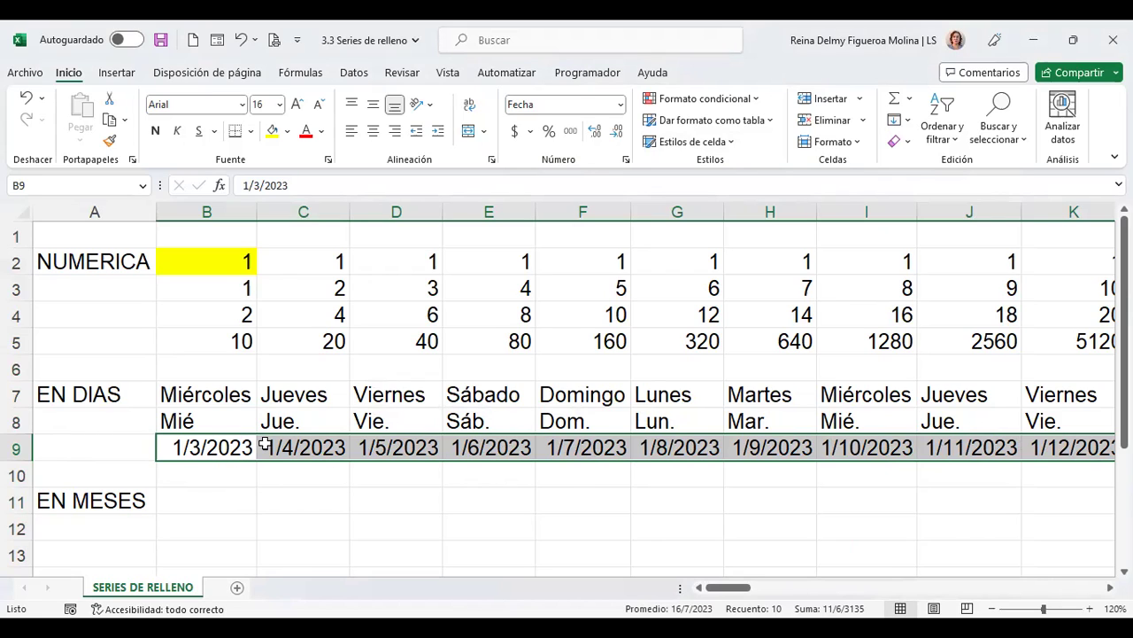
- Enter the date 31/1/2023 in cell B9
left_click(219, 448)
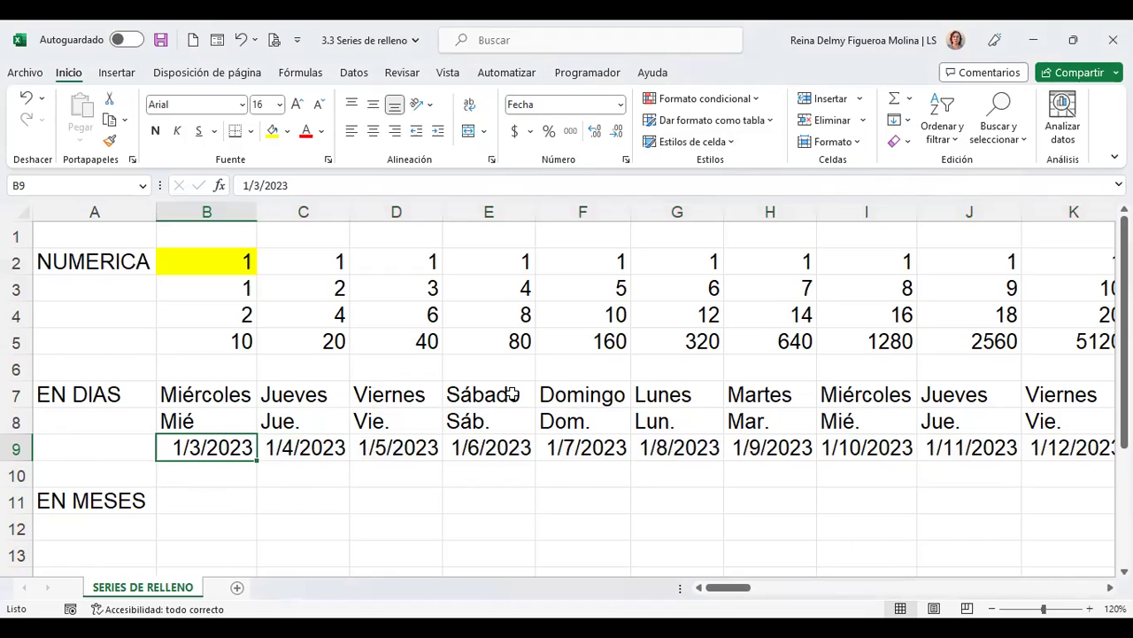
type("31/")
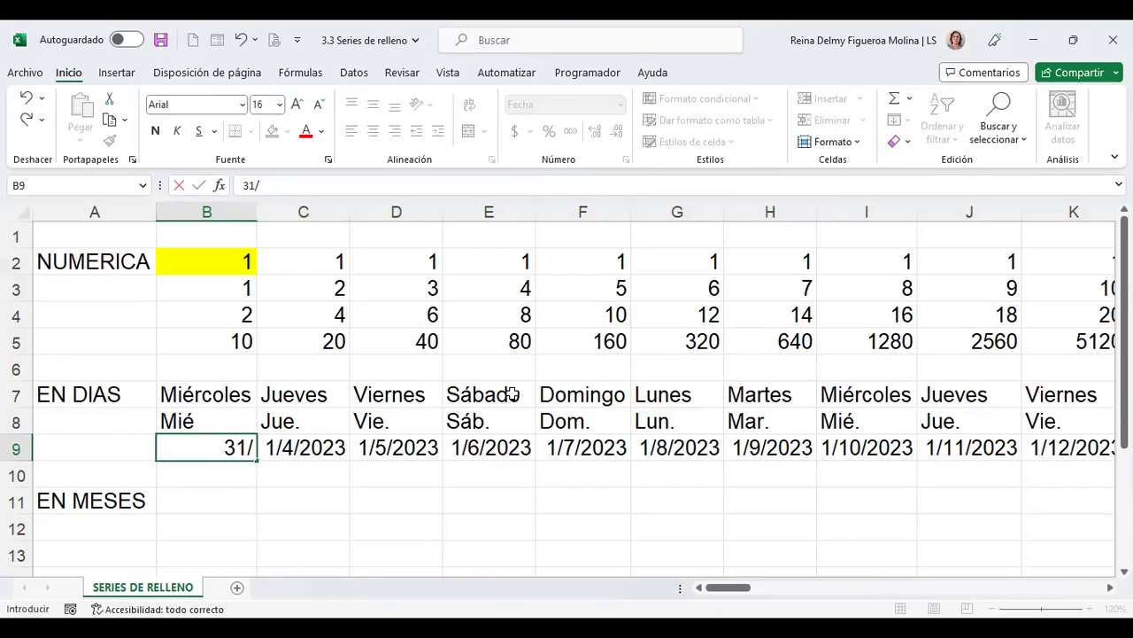
type("1/2023")
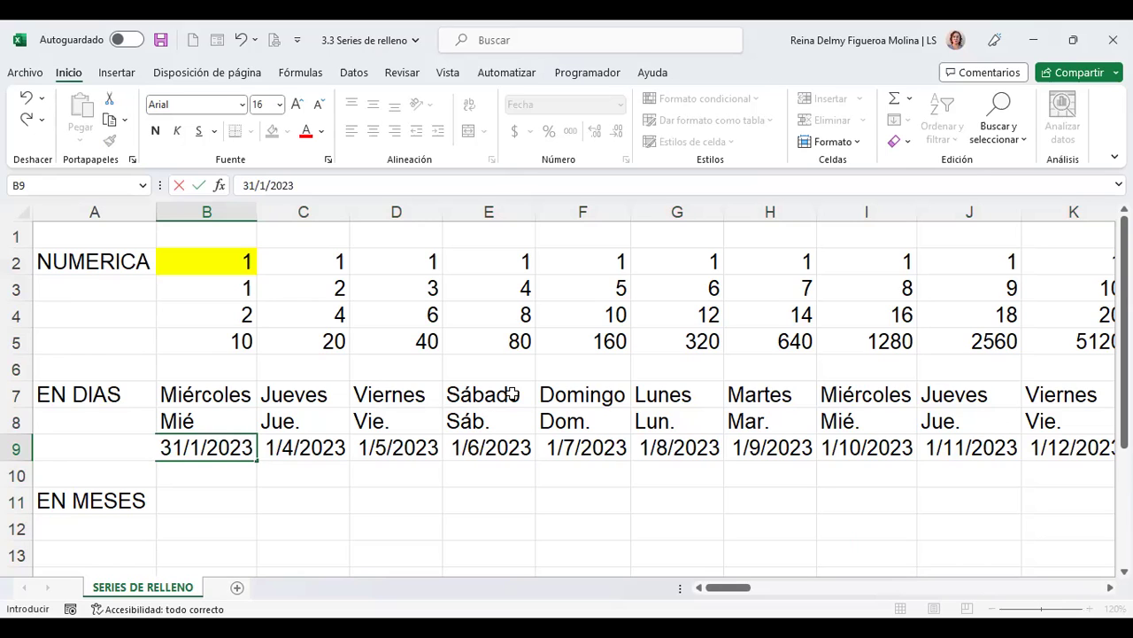
key("Return")
key("Up")
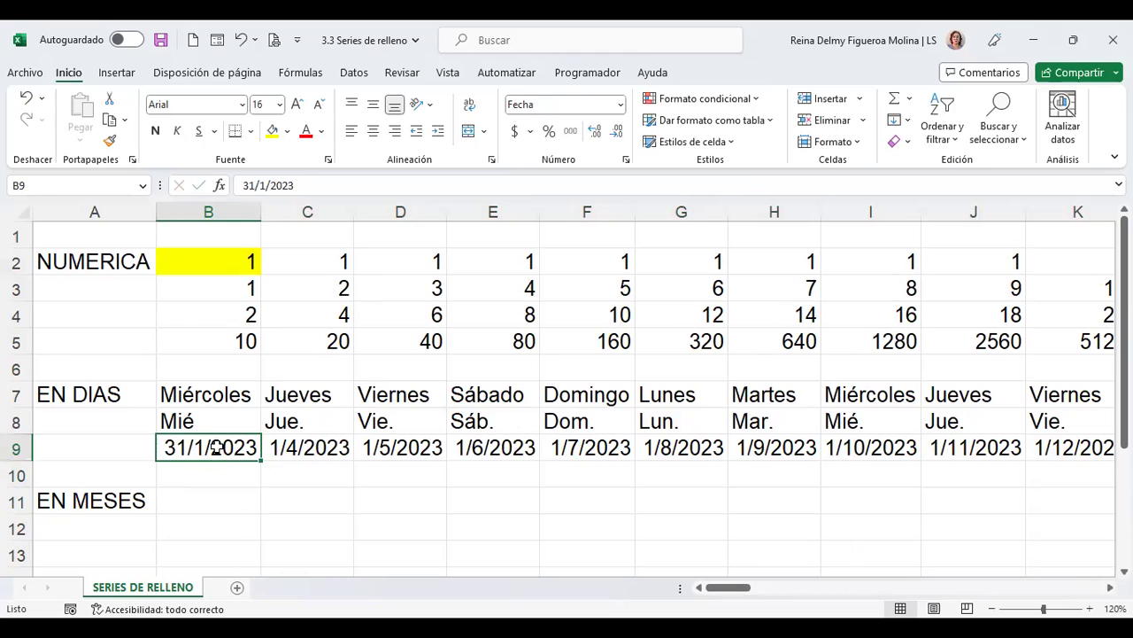
- Fill B9:K9 as a Mes series to get month-end dates from 31/1/2023
left_click_drag(228, 447, 1032, 448)
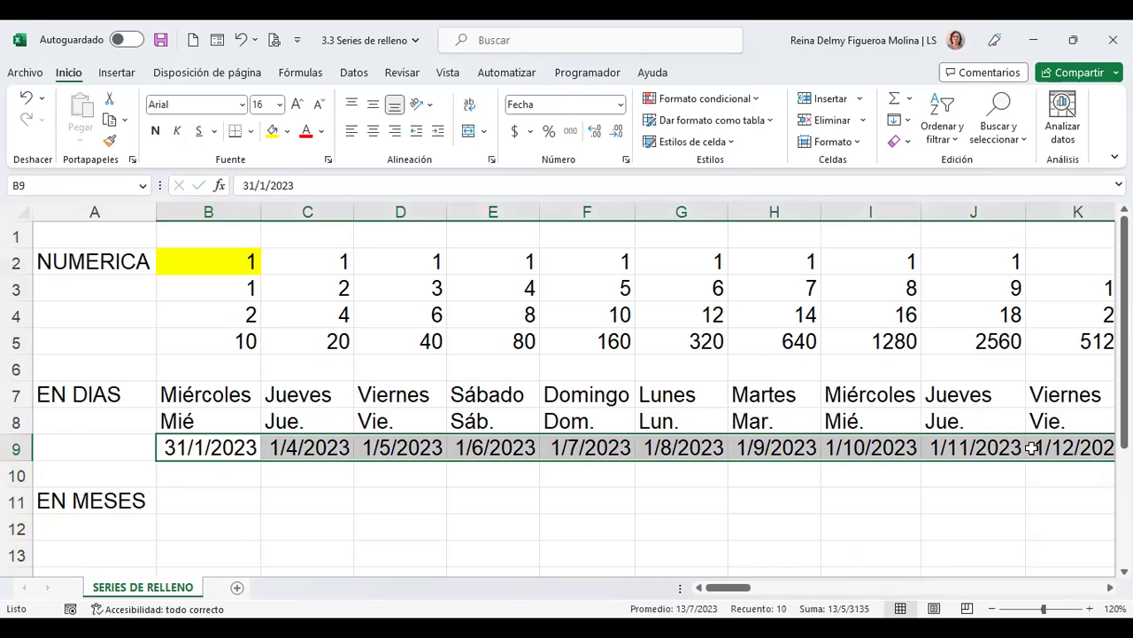
left_click(901, 124)
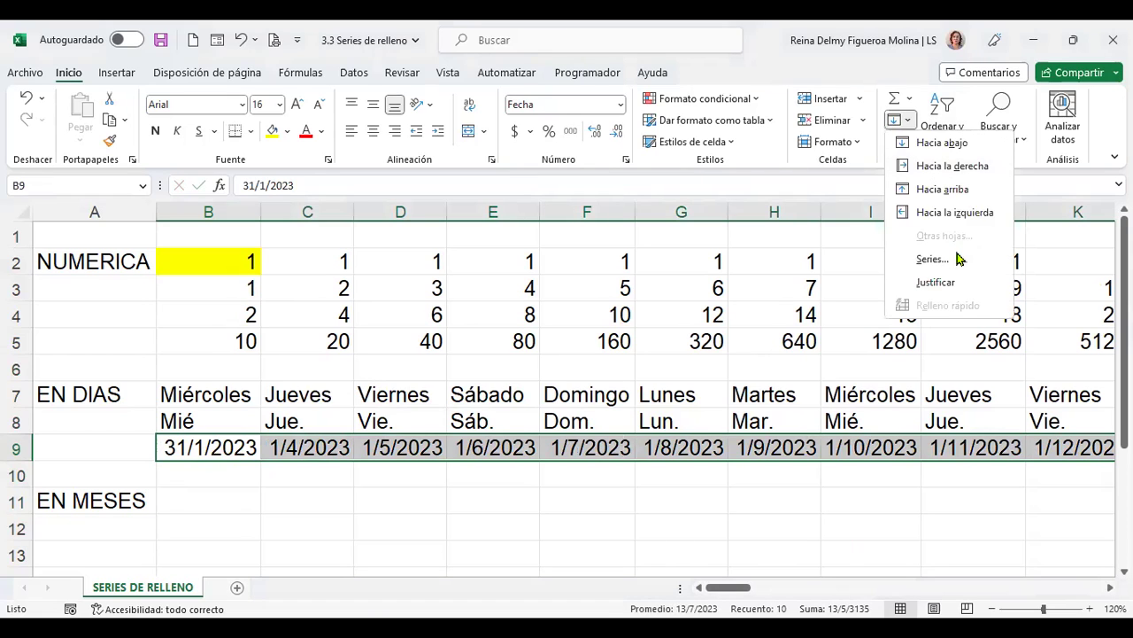
left_click(931, 258)
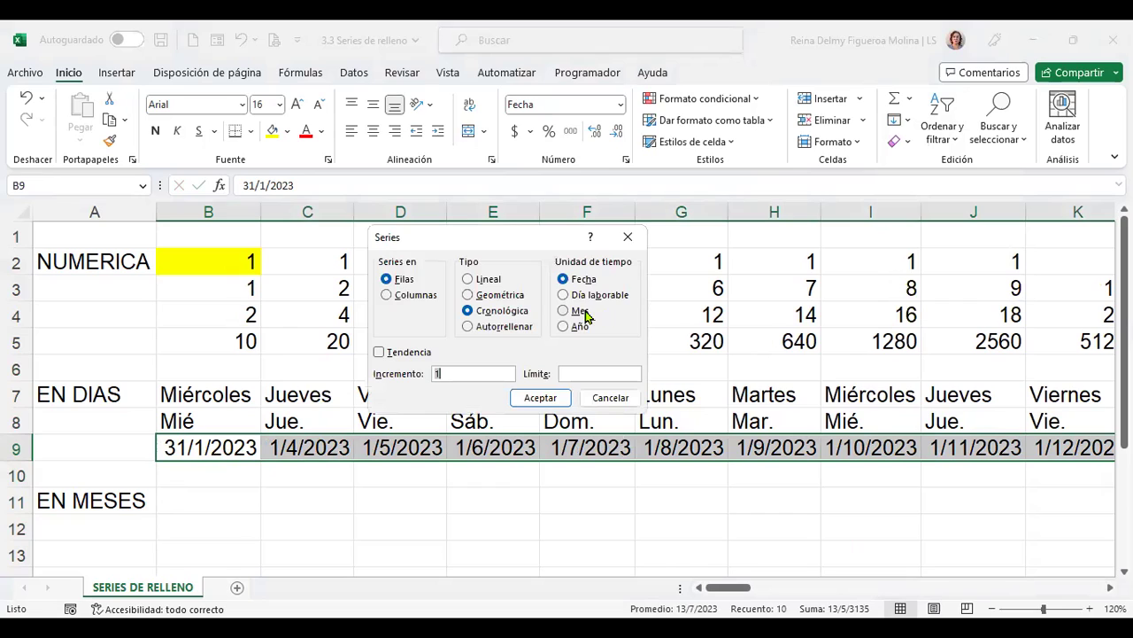
left_click(577, 315)
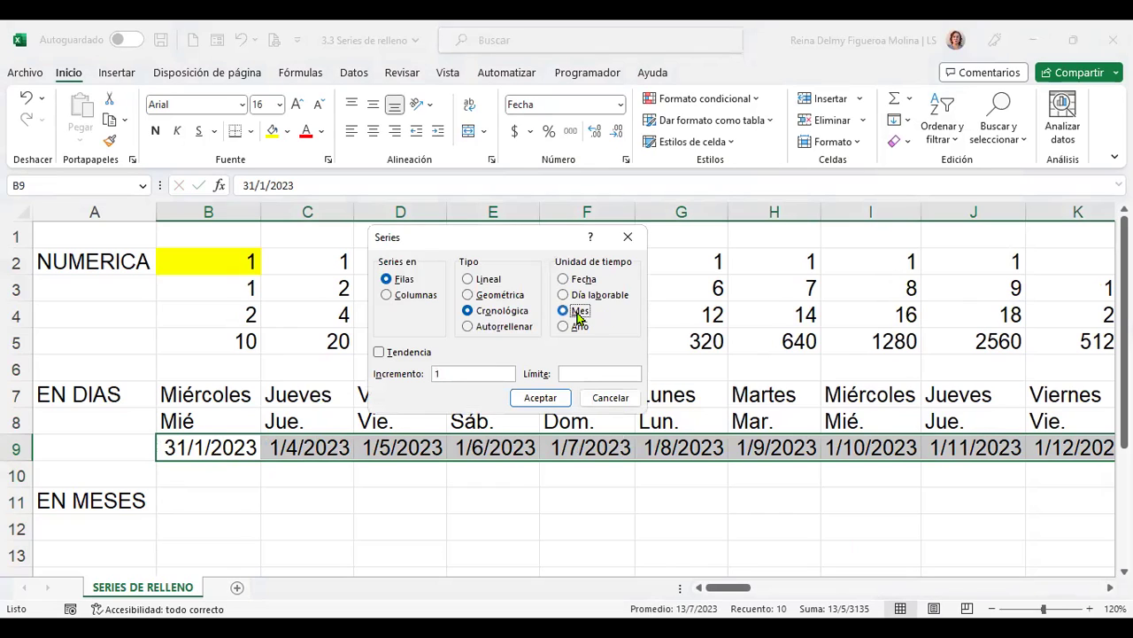
left_click(550, 403)
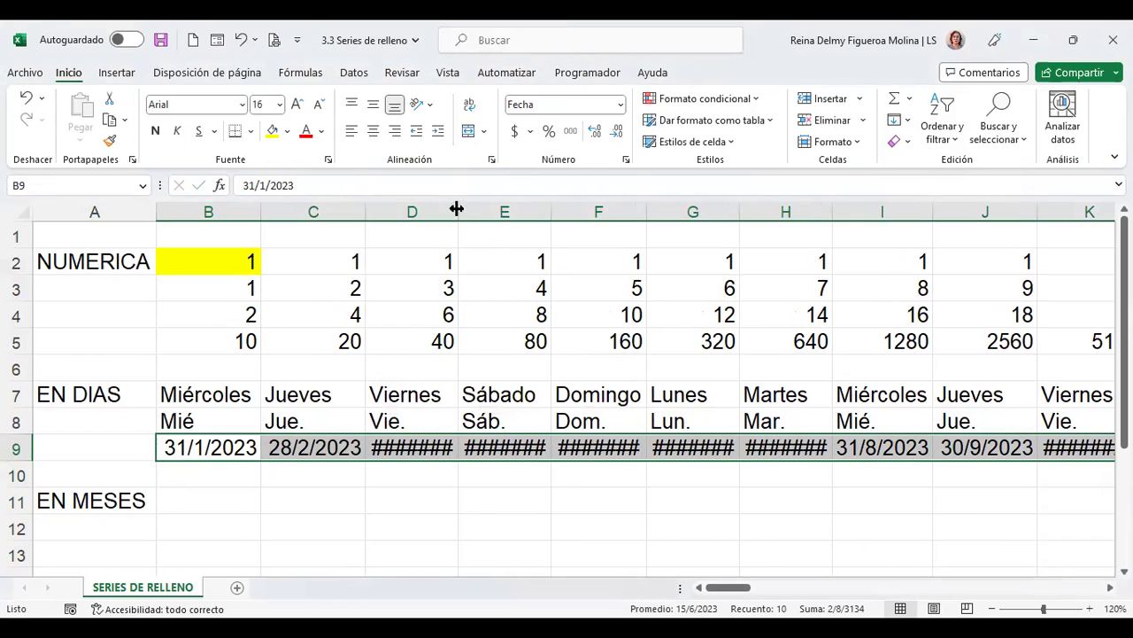
- Widen the sheet's columns so the month-end dates no longer show ######
left_click(430, 212)
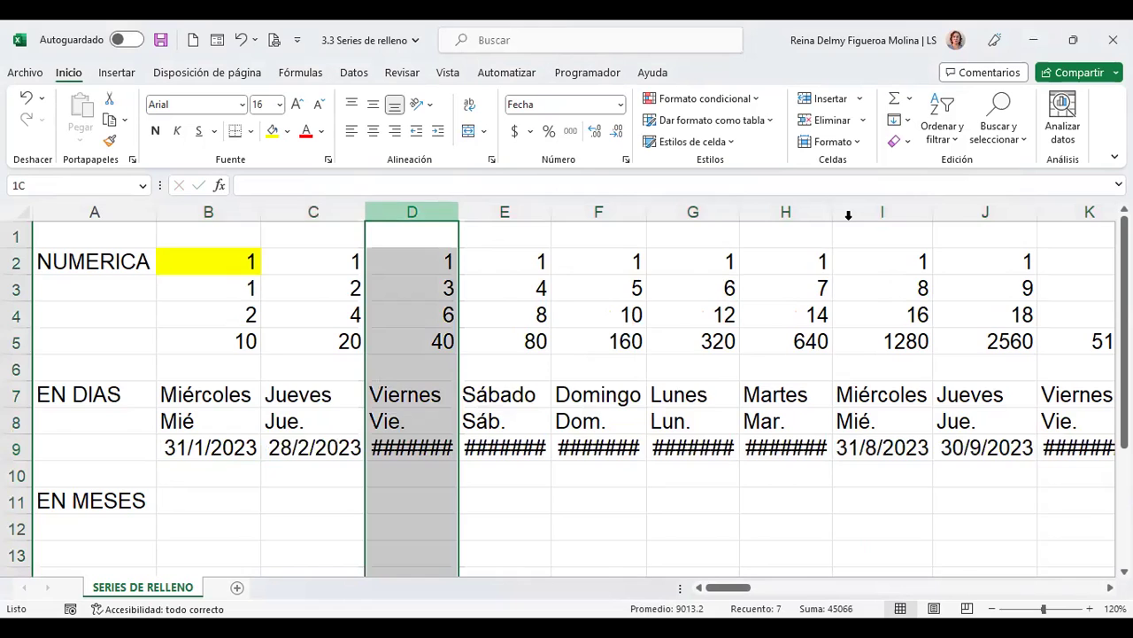
scroll(848, 215, "right", 2)
key("ctrl+a")
left_click_drag(804, 215, 963, 222)
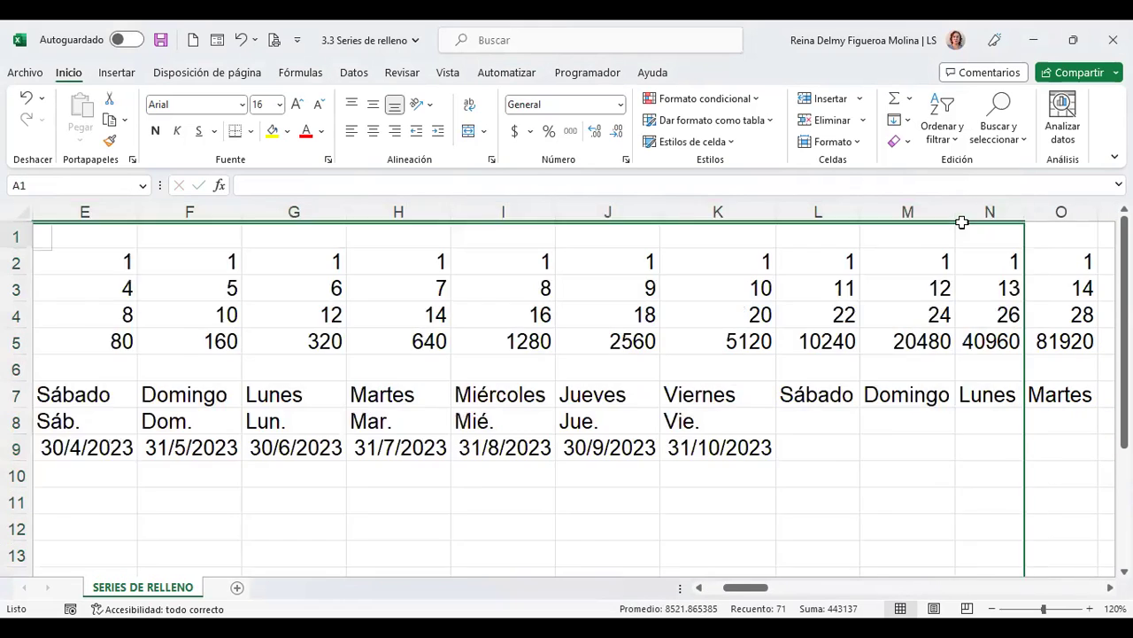
key("ctrl+Home")
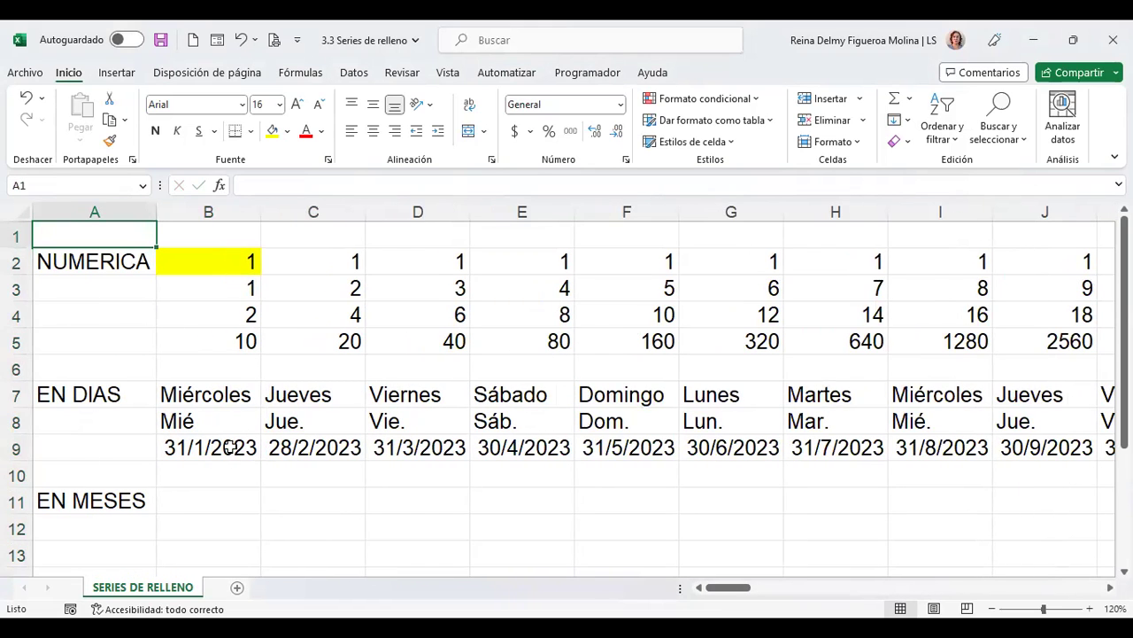
- Inspect the month-end dates in cells C9 through G9
left_click(229, 447)
left_click(319, 447)
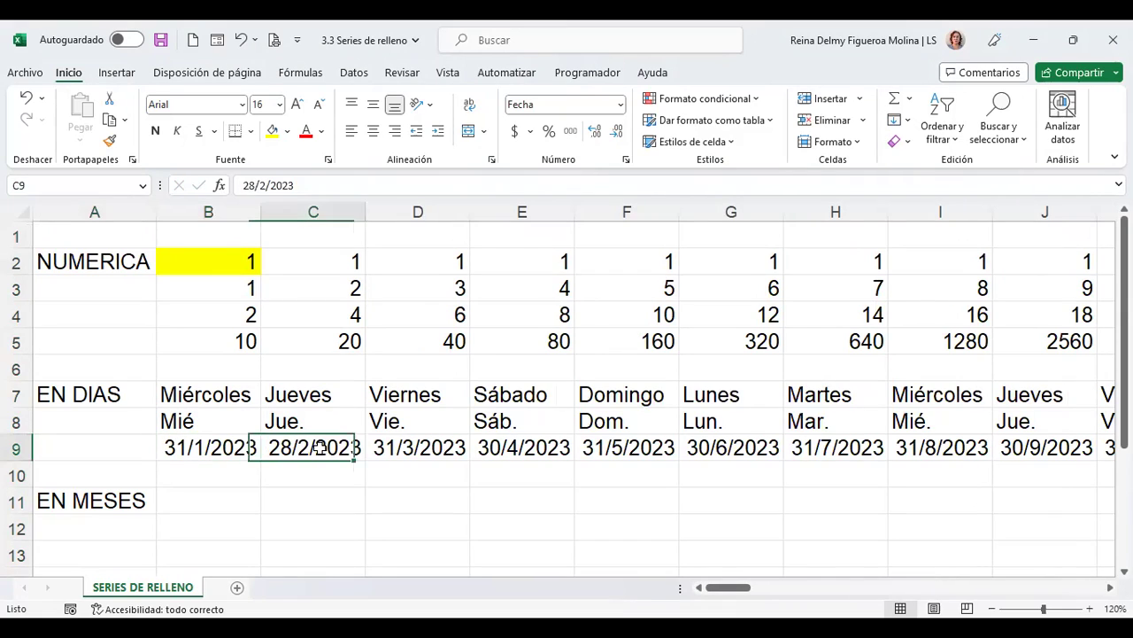
left_click(438, 447)
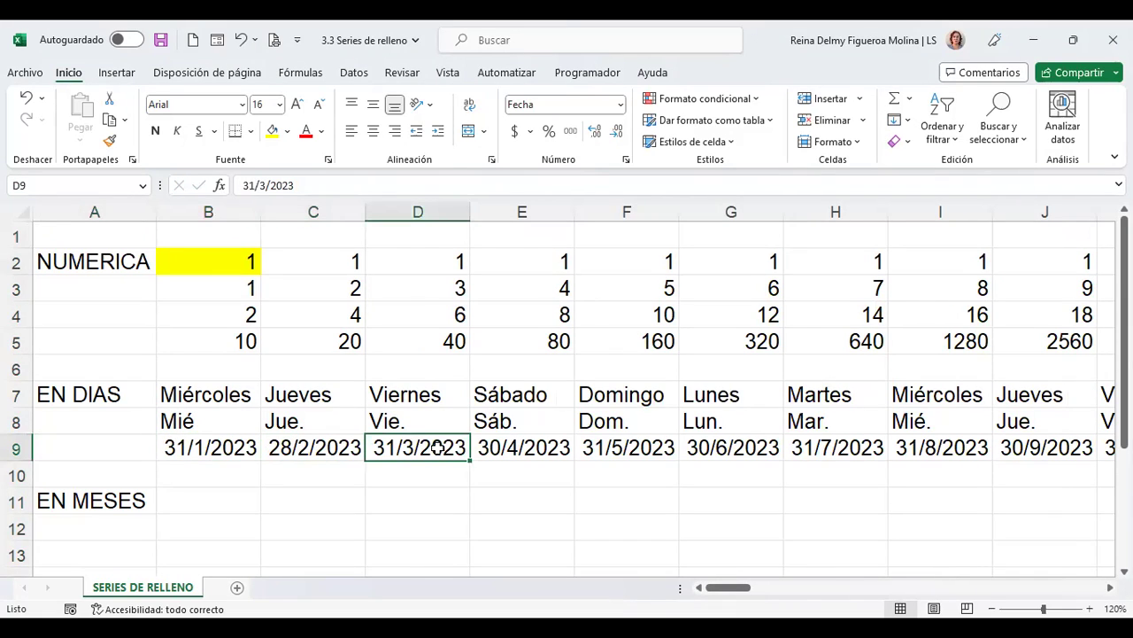
left_click(534, 440)
left_click(661, 438)
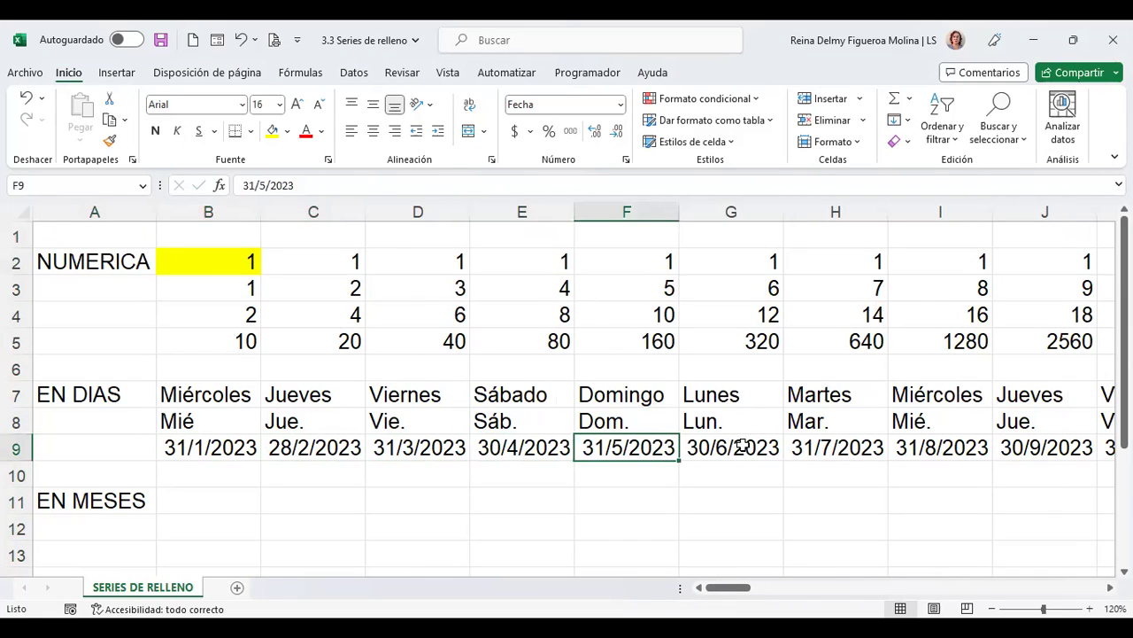
left_click(742, 446)
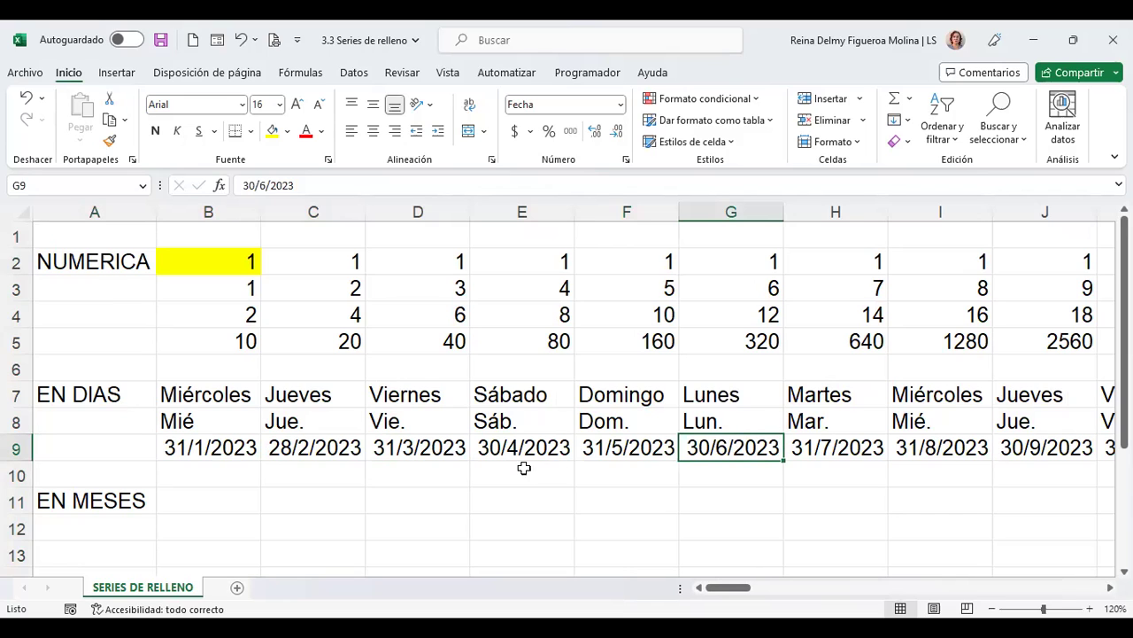
- Select the date row from B9 across row 9
mouse_move(207, 449)
left_mouse_down()
mouse_move(1098, 456)
mouse_move(990, 451)
left_mouse_up()
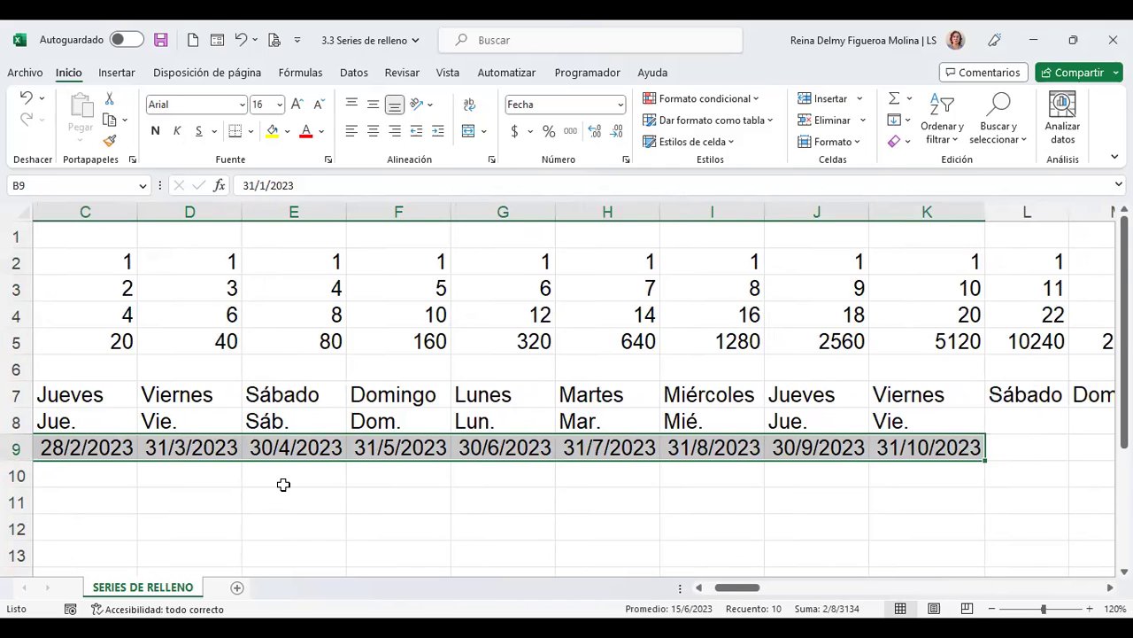
scroll(197, 471, "left", 2)
scroll(198, 470, "down", 1)
scroll(200, 452, "down", 2)
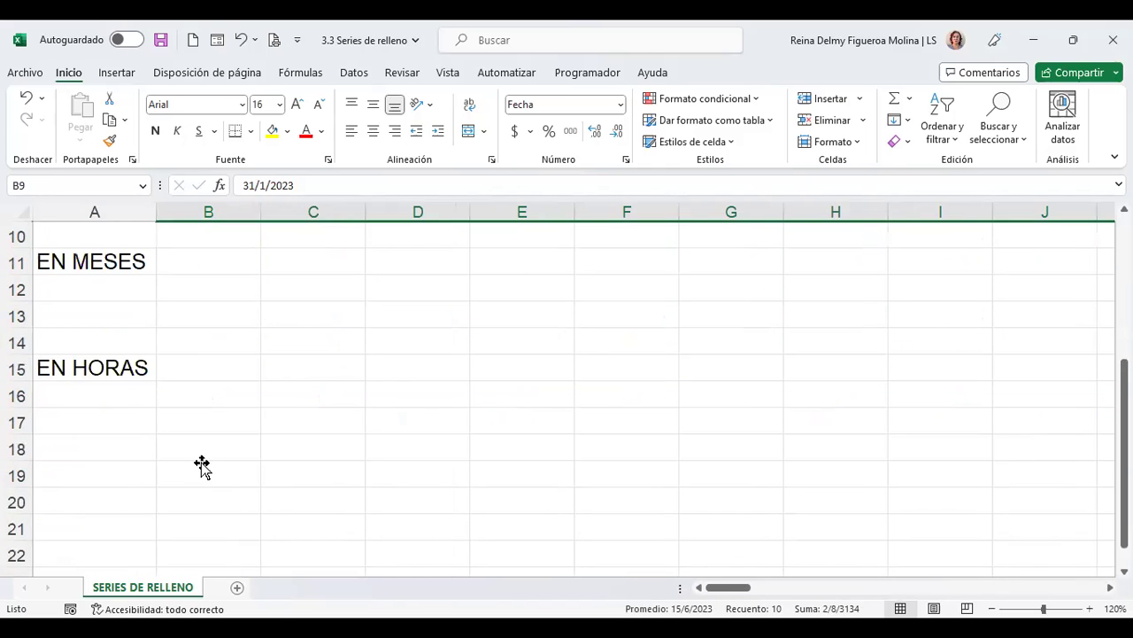
scroll(202, 467, "up", 3)
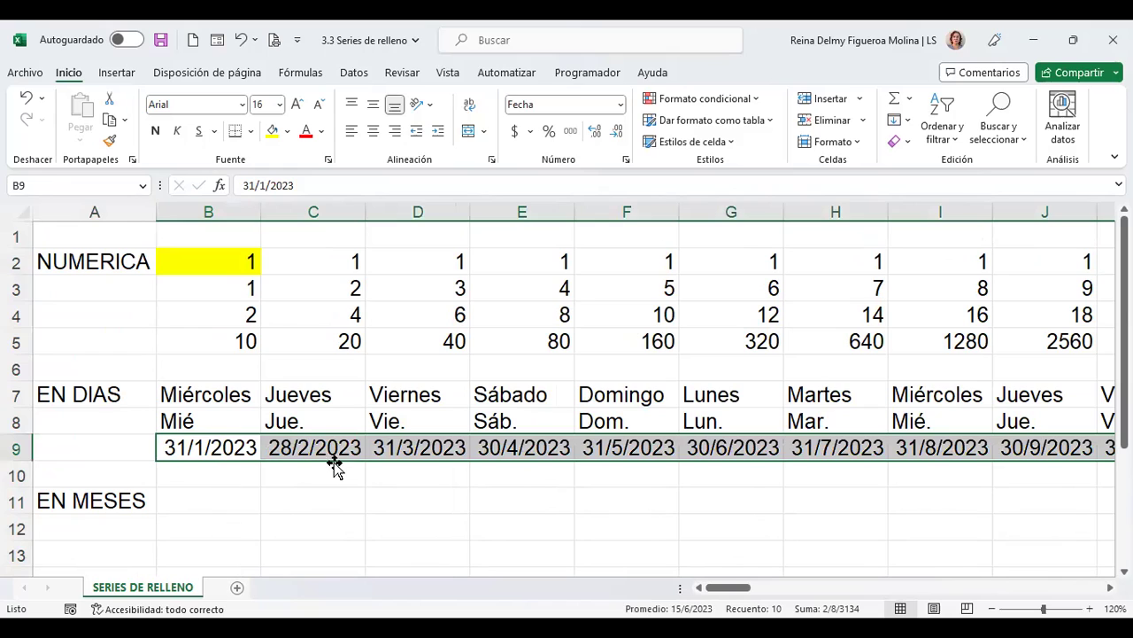
- Refill row 9 as an Año series with increment 1, giving 31/1/2023 to 31/1/2031
left_click(899, 120)
left_click(957, 260)
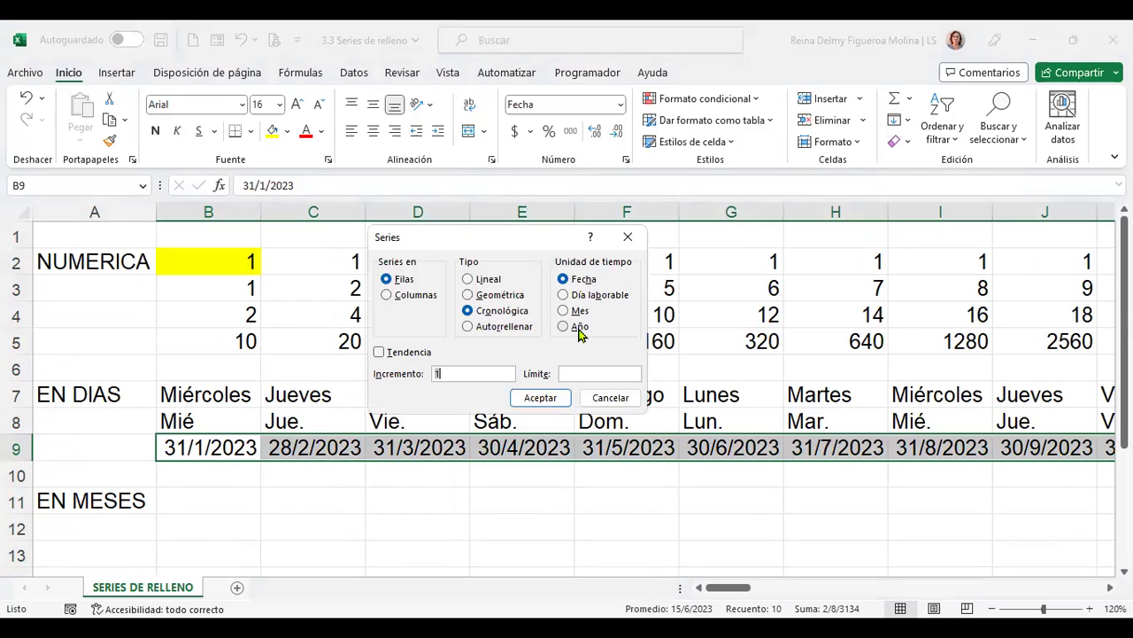
left_click(580, 329)
left_click(543, 400)
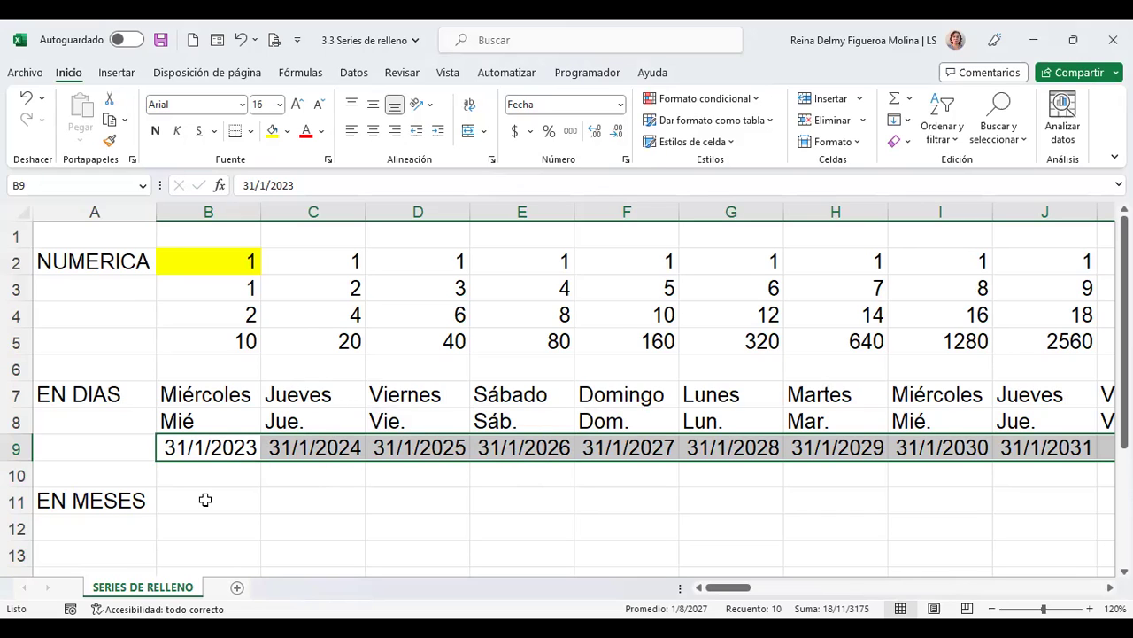
left_click(204, 500)
scroll(525, 472, "down", 1)
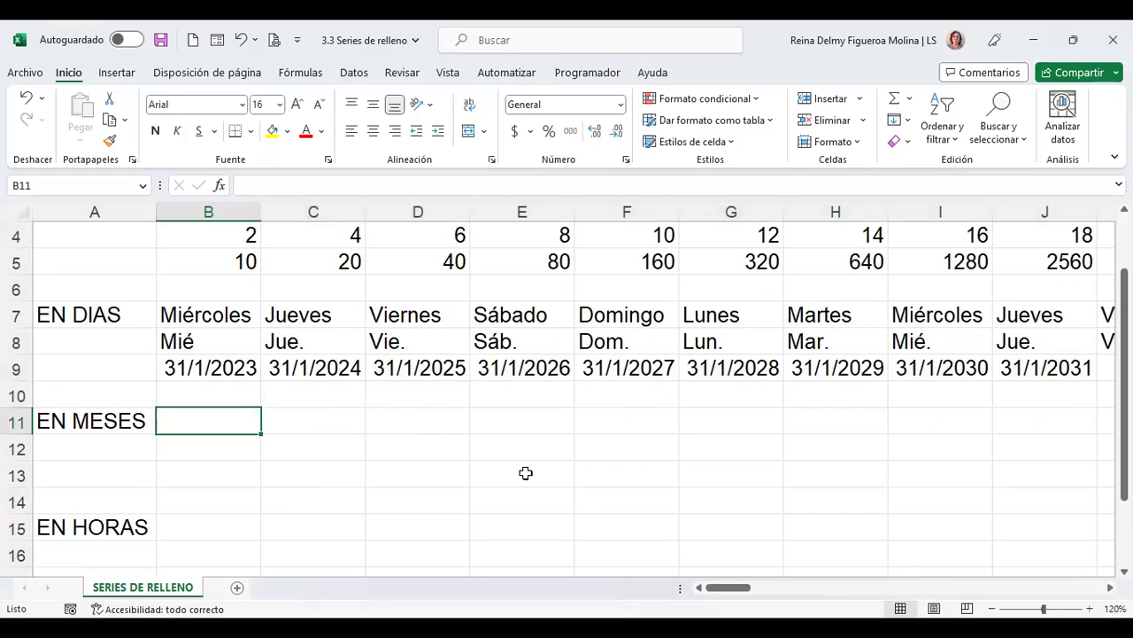
- Enter Marzo in B11 and fill it right to J11, ending at Noviembre
type("Marxz")
key("BackSpace")
key("BackSpace")
type("zo")
key("Return")
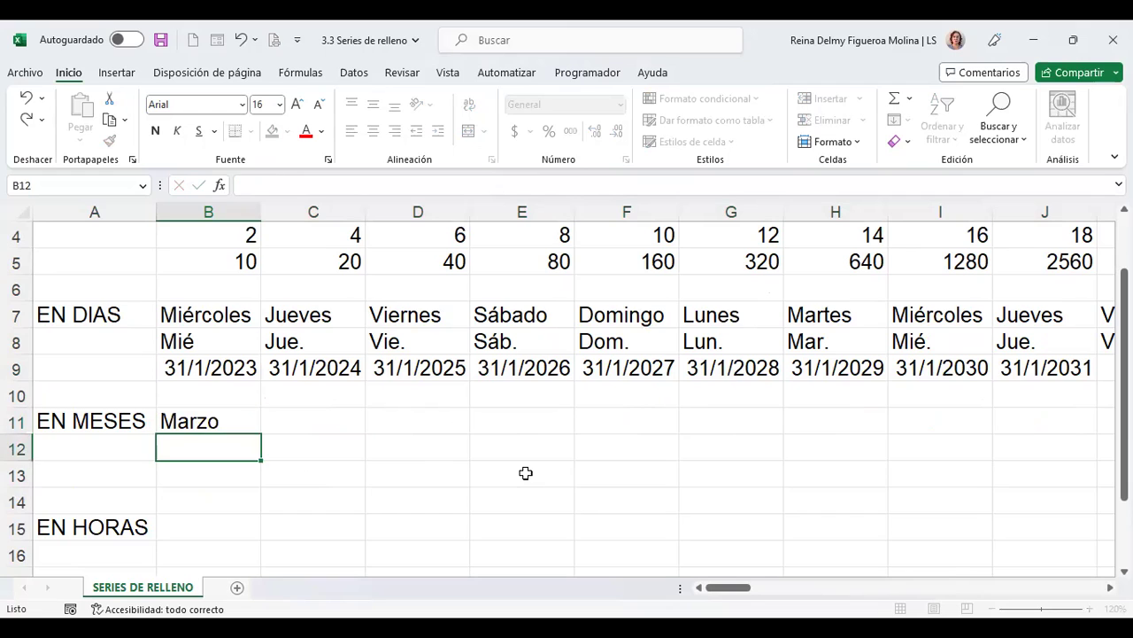
left_click(212, 416)
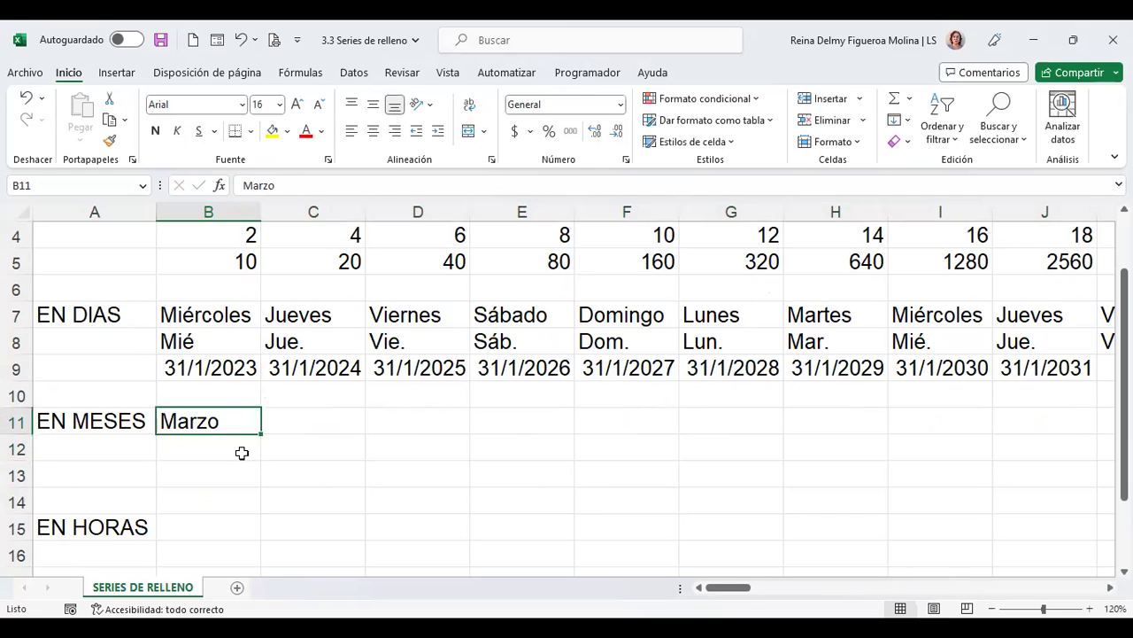
left_click_drag(261, 433, 1047, 436)
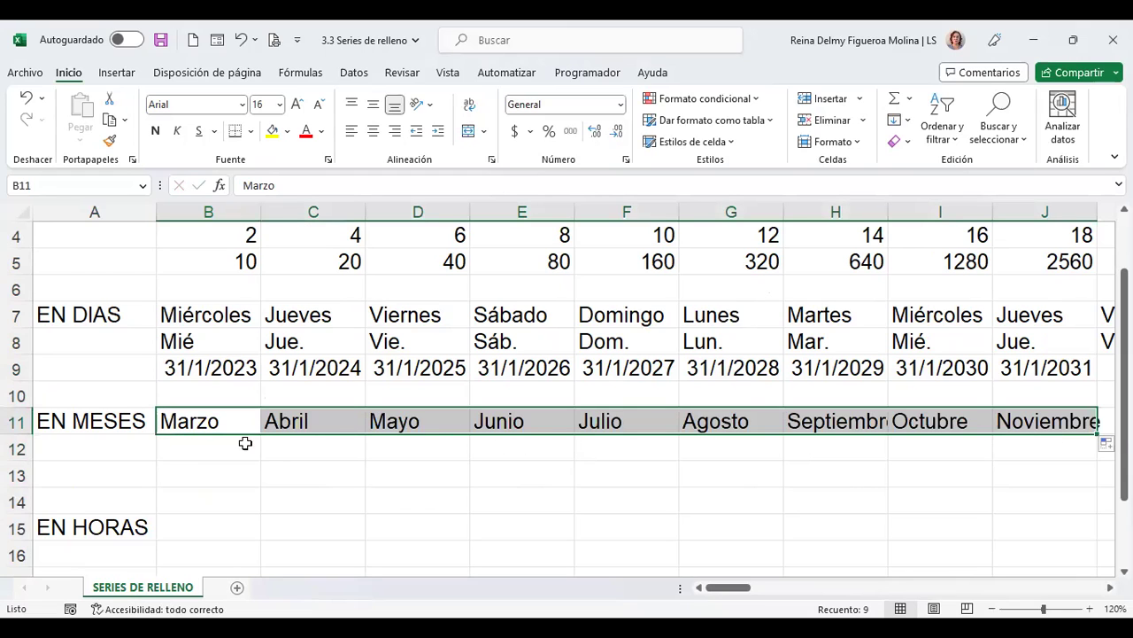
left_click(214, 447)
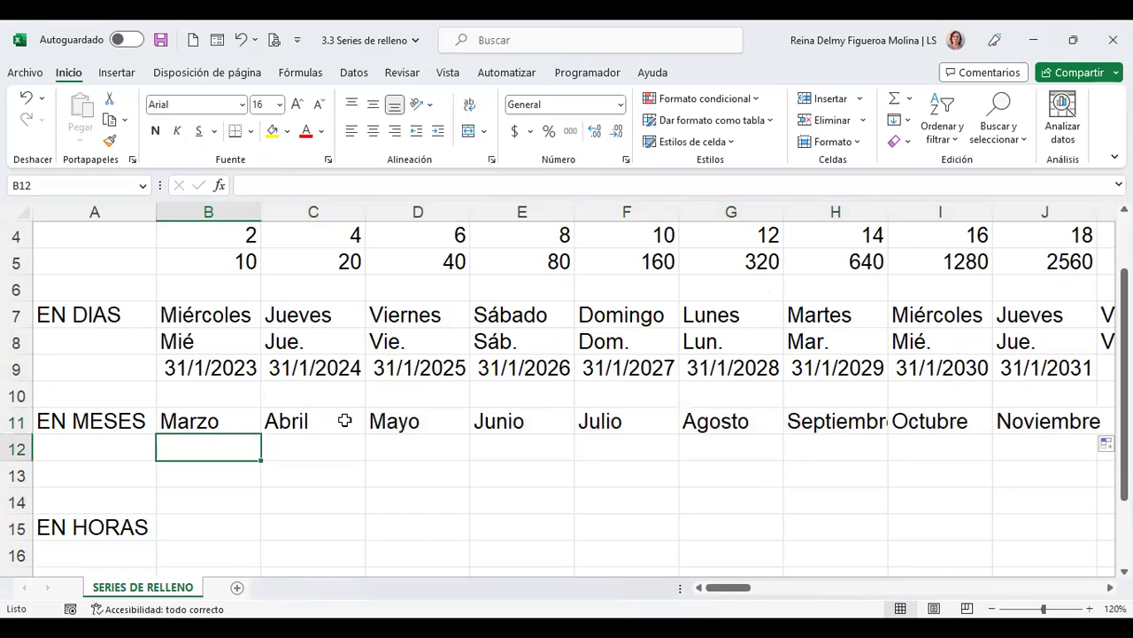
- Enter Mar in B12 and fill abbreviated month names along row 12
type("Mar")
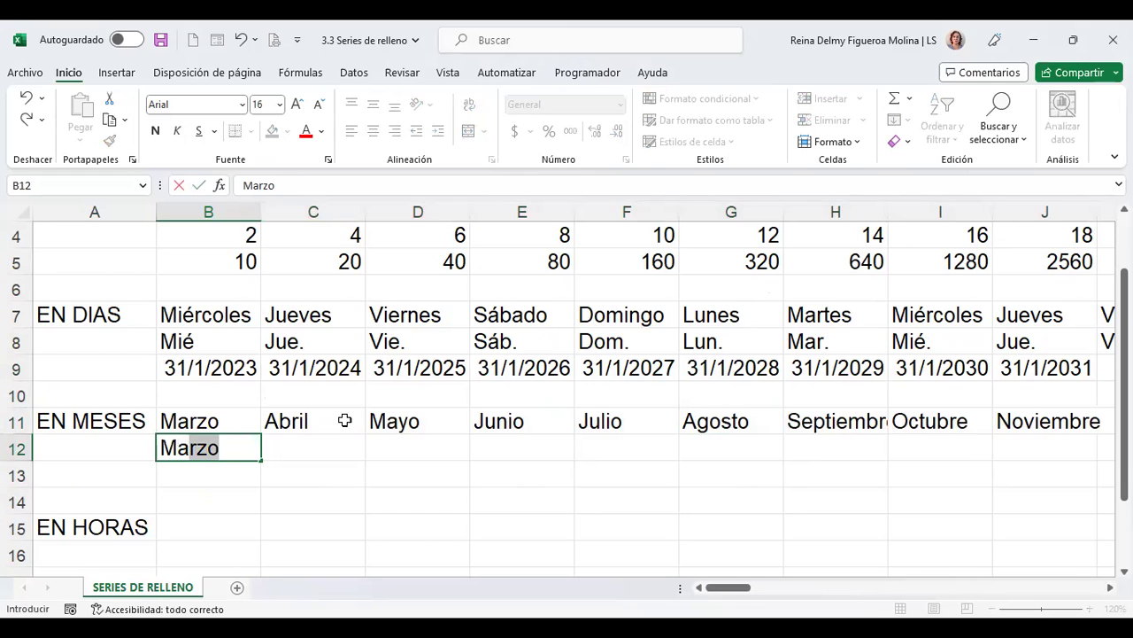
key("Delete")
key("Return")
left_click(221, 437)
left_click_drag(260, 462, 974, 464)
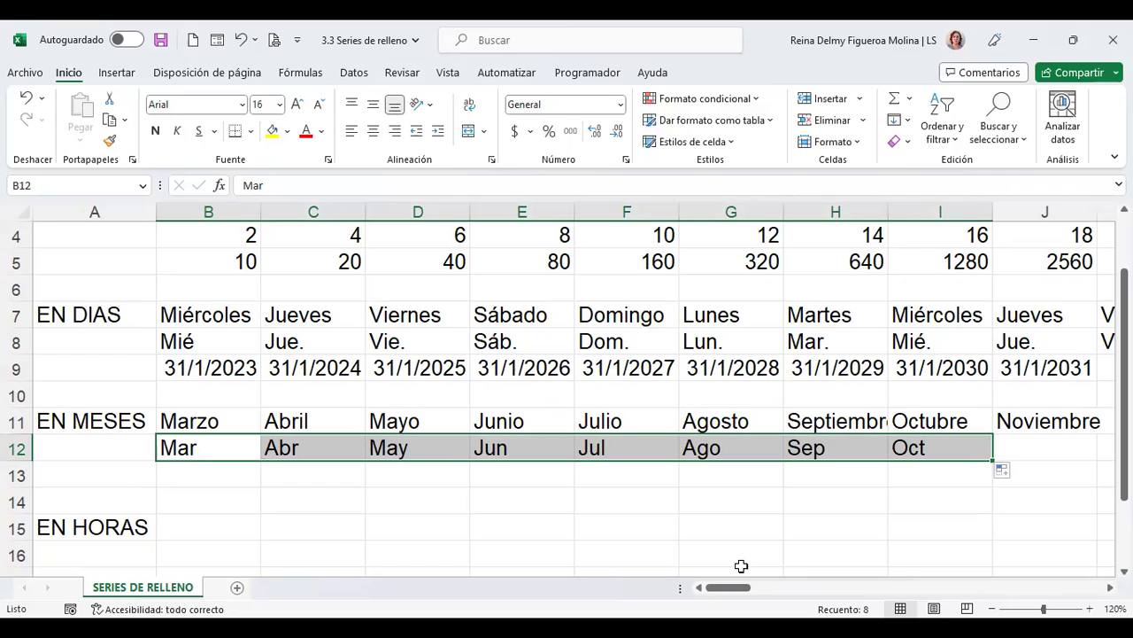
- Clear the Abr–Oct abbreviations, leaving only Mar in row 12
left_click(218, 447)
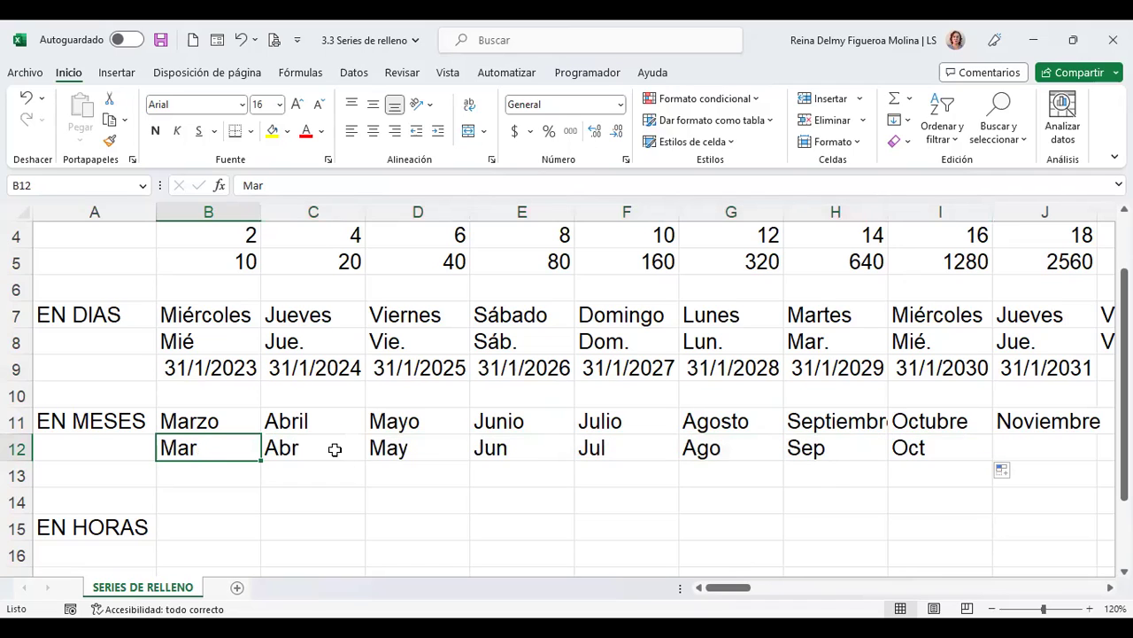
left_click_drag(329, 447, 1020, 463)
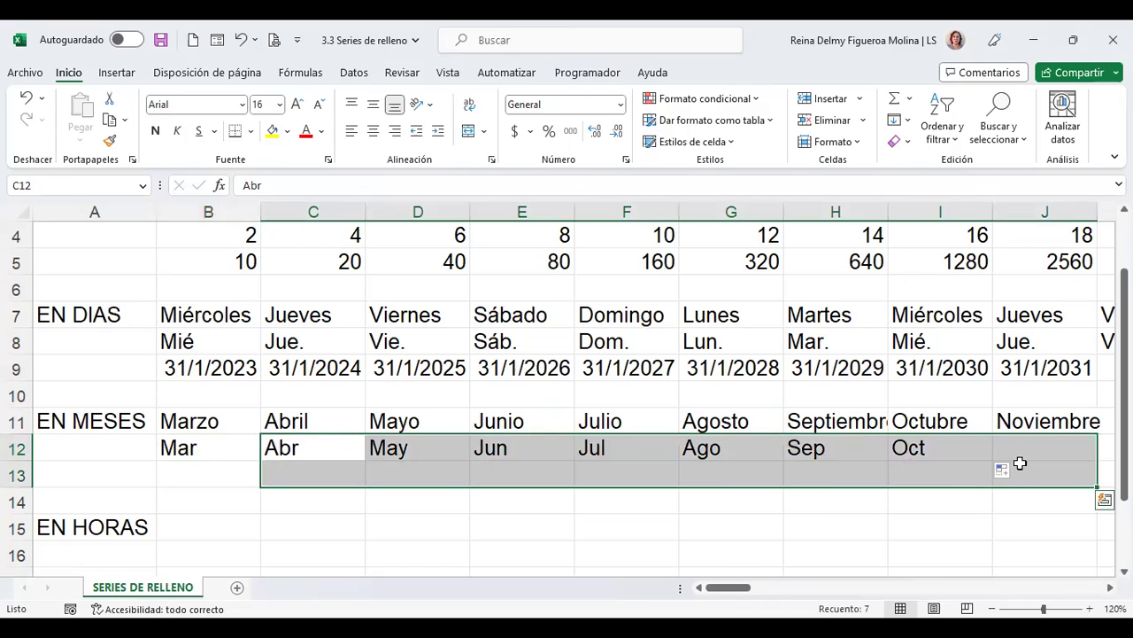
key("Delete")
left_click(359, 453)
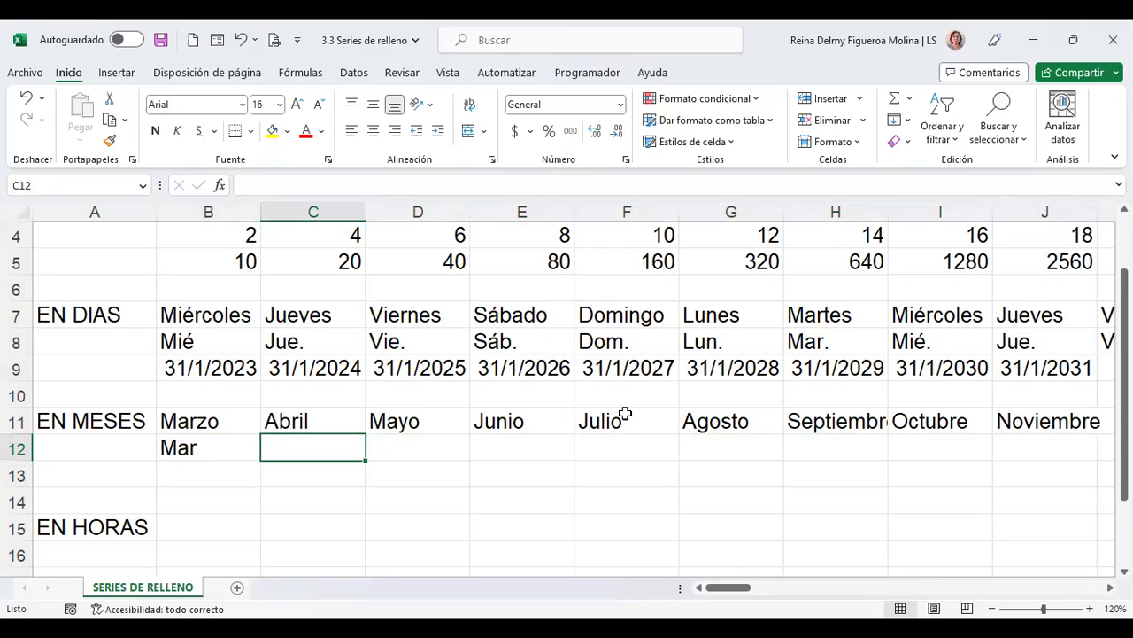
- Enter Jun in C12 and fill Mar/Jun to J12 for a quarterly Mar, Jun, Sep, Dic pattern
type("Jun")
key("Return")
left_click_drag(204, 445, 276, 446)
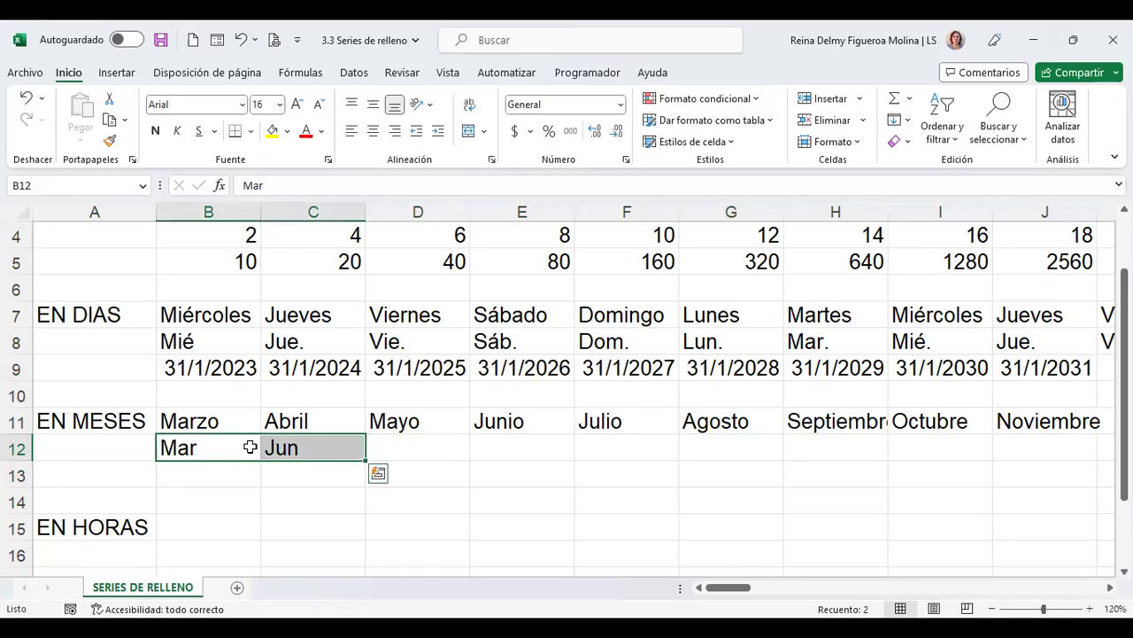
mouse_move(364, 460)
left_mouse_down()
mouse_move(937, 473)
mouse_move(1100, 448)
left_mouse_up()
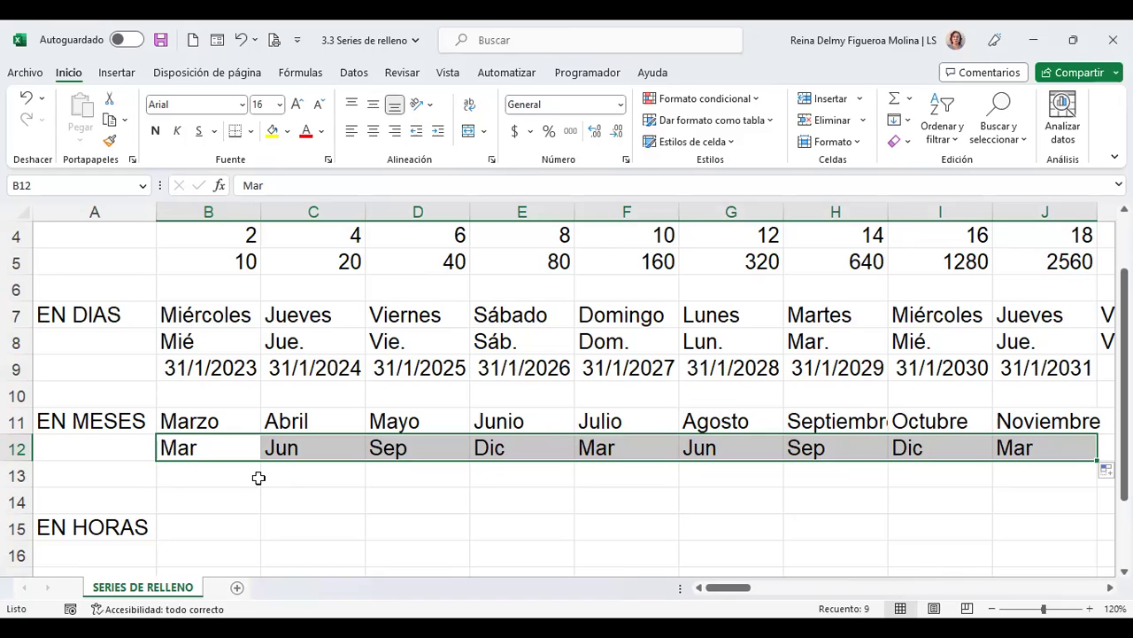
left_click(218, 526)
scroll(219, 526, "down", 1)
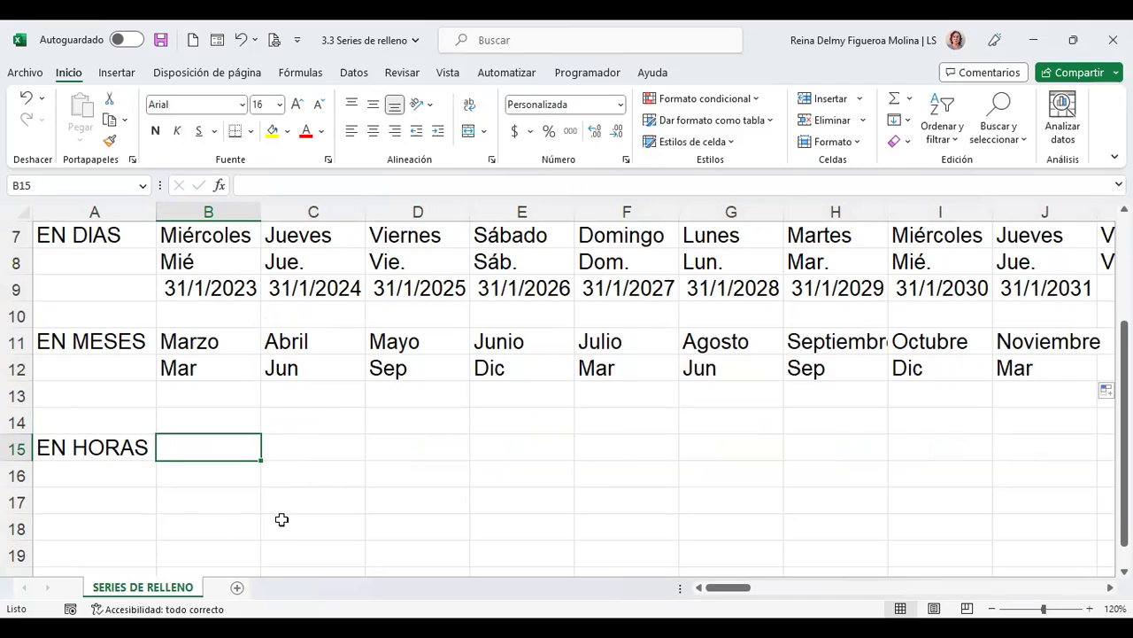
- Enter the time 21:29 in B15 and bring up the number format list
type("21:29")
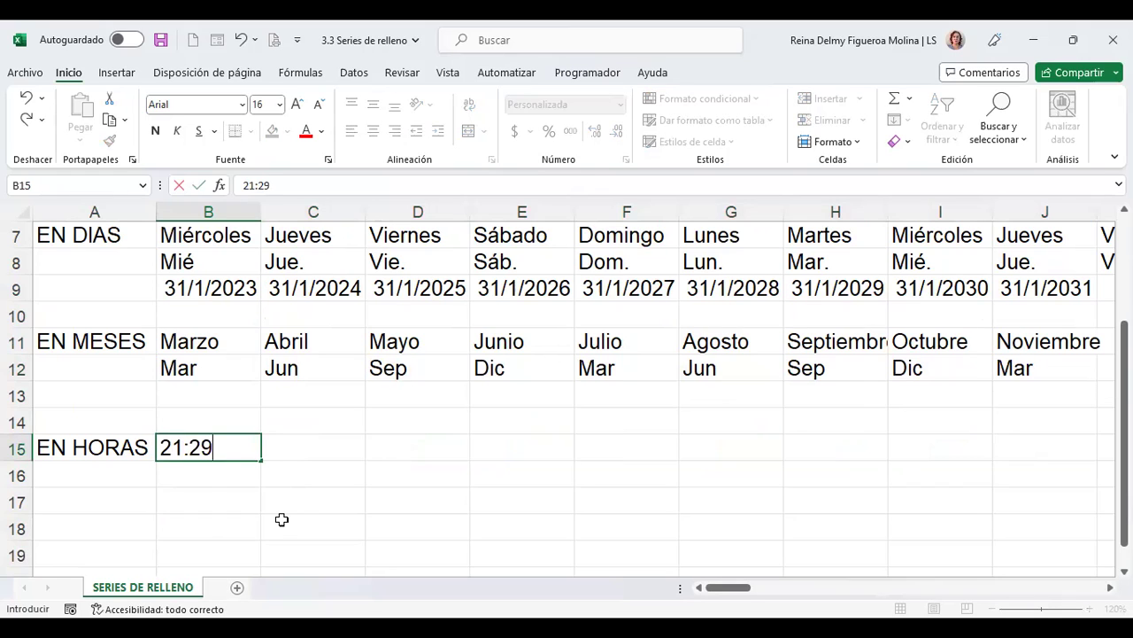
key("Return")
key("Up")
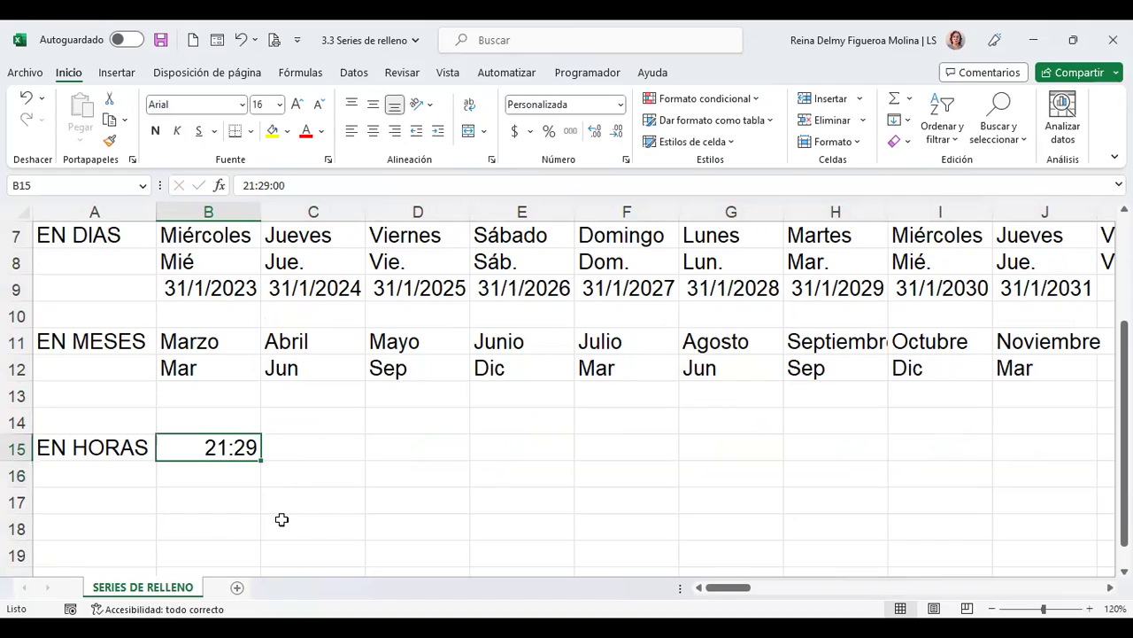
left_click(619, 105)
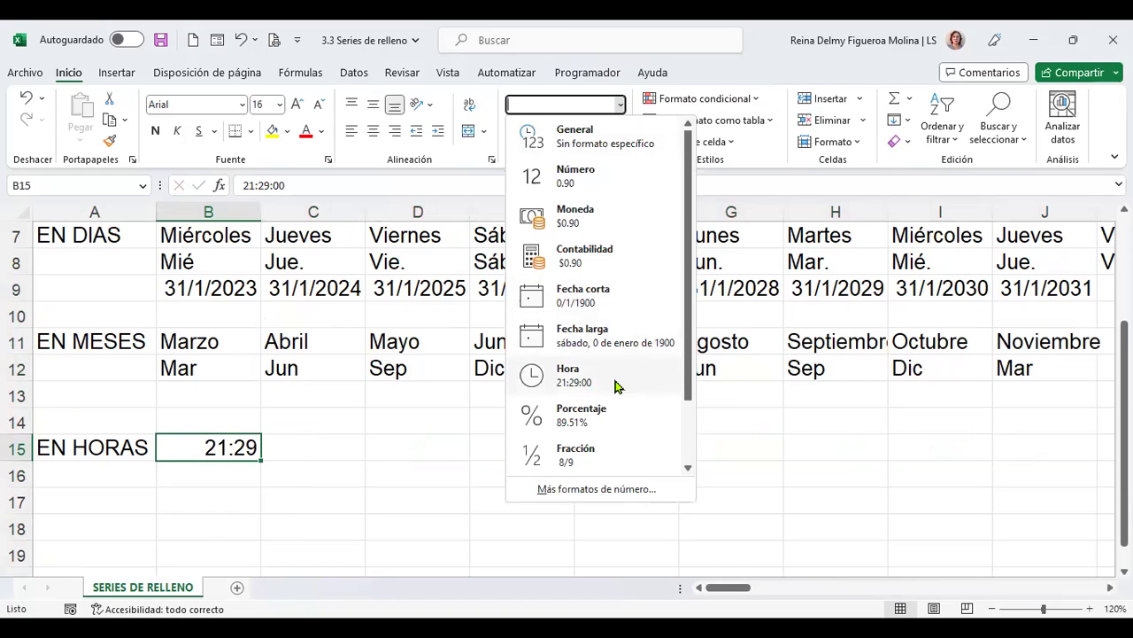
- Apply the Hora format 01:30:55 p. m. to B15, showing 09:29:00 p. m
left_click(612, 488)
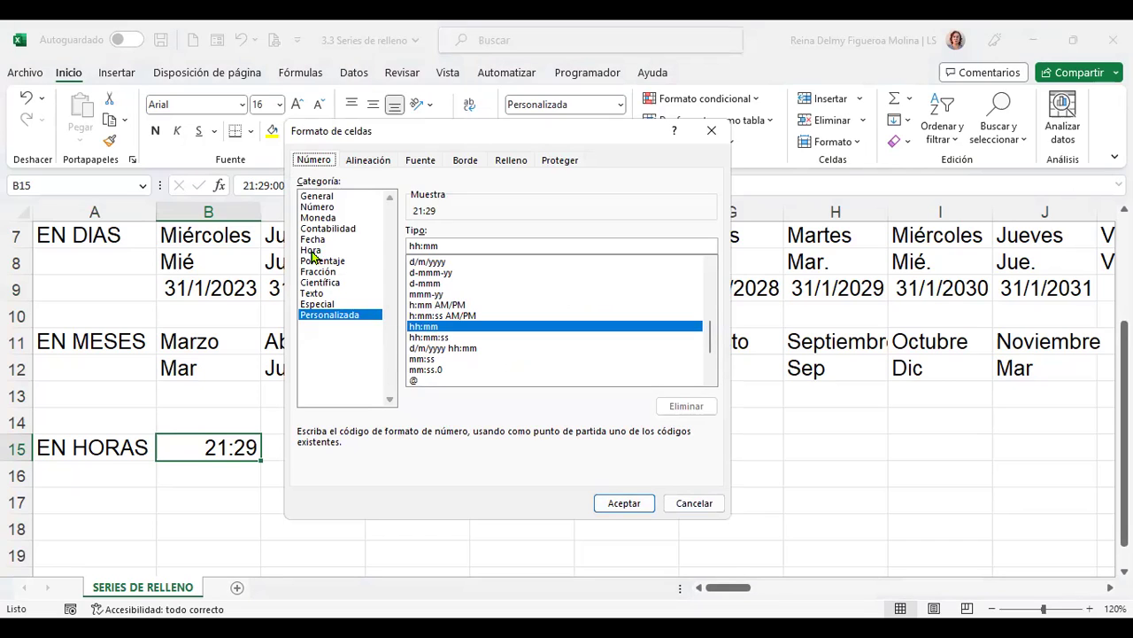
left_click(312, 252)
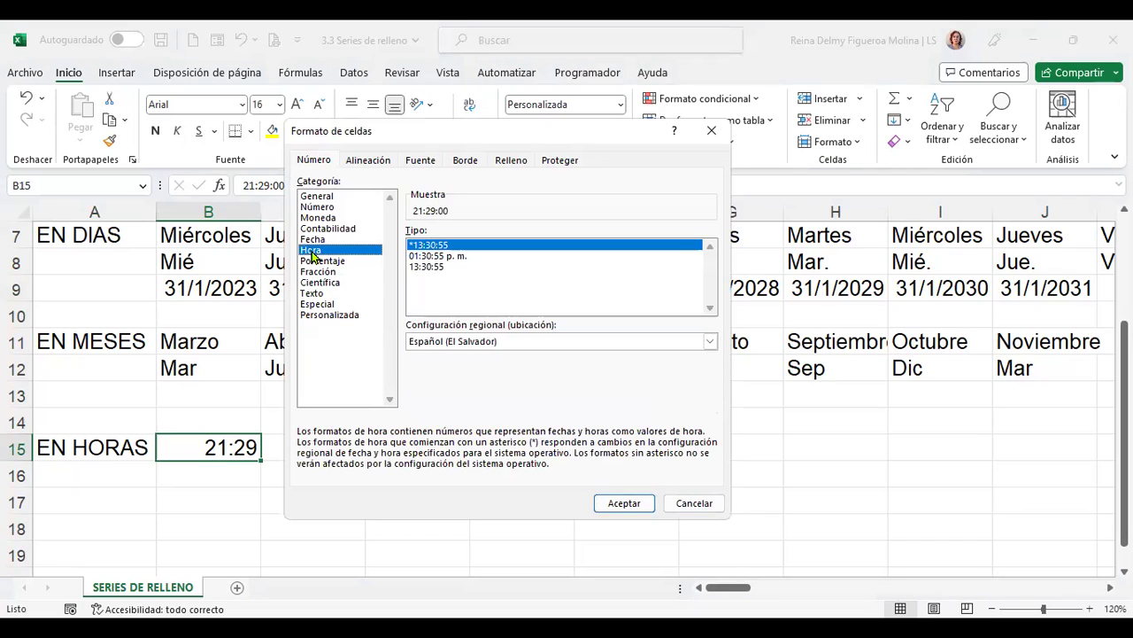
left_click(470, 257)
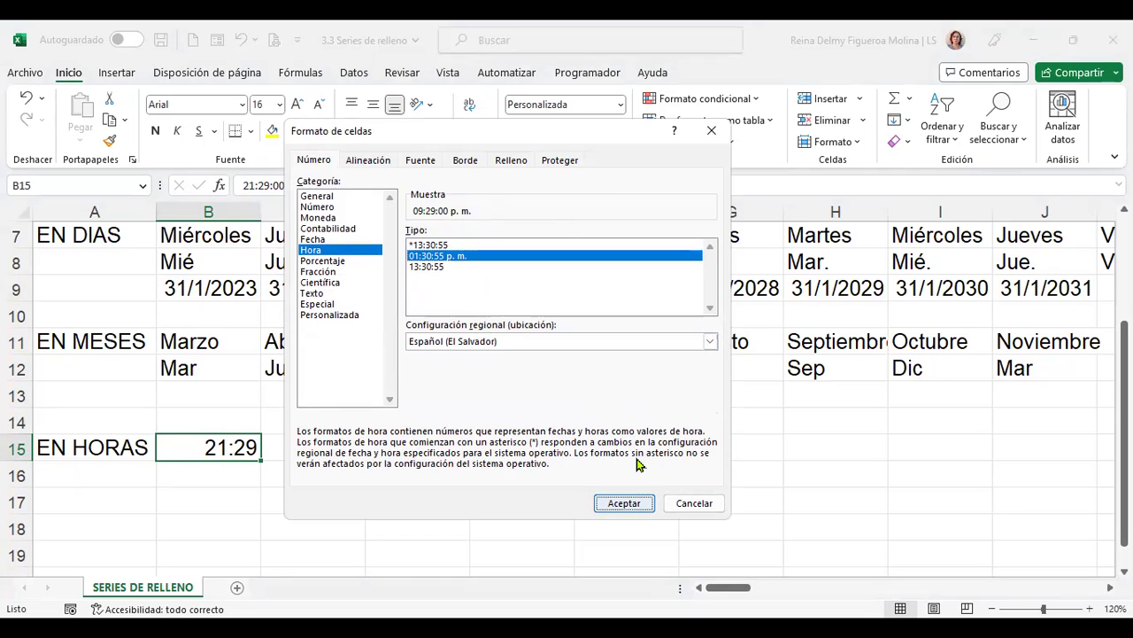
key("Return")
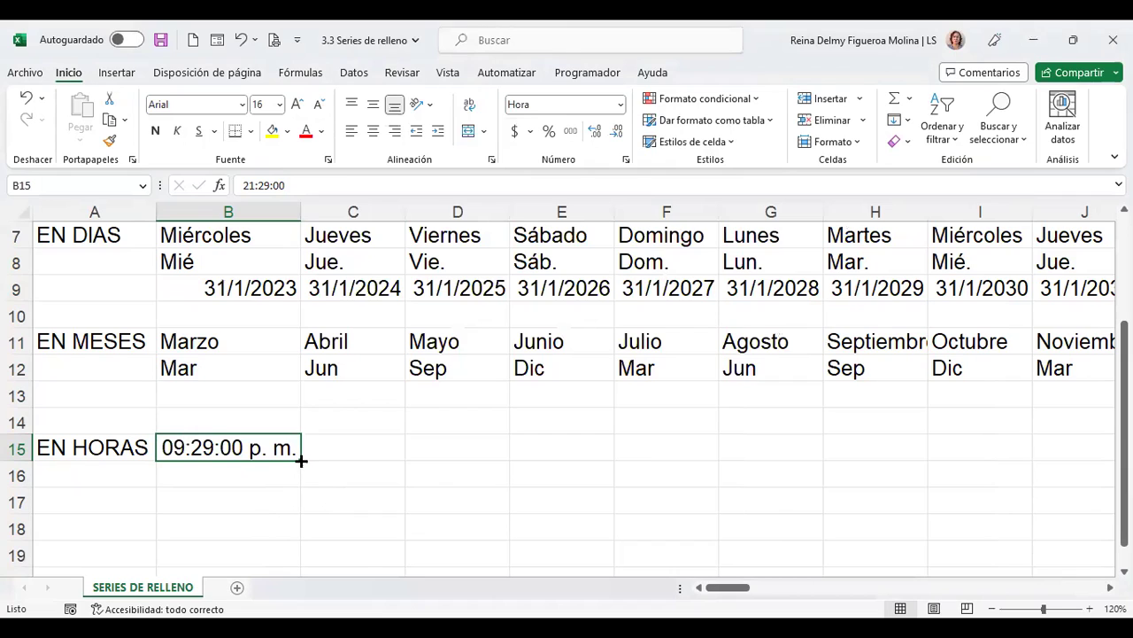
- Extend the hourly EN HORAS series from B15 to I15 and AutoFit the columns to show every time
mouse_move(301, 460)
left_mouse_down()
mouse_move(662, 453)
mouse_move(1015, 467)
left_mouse_up()
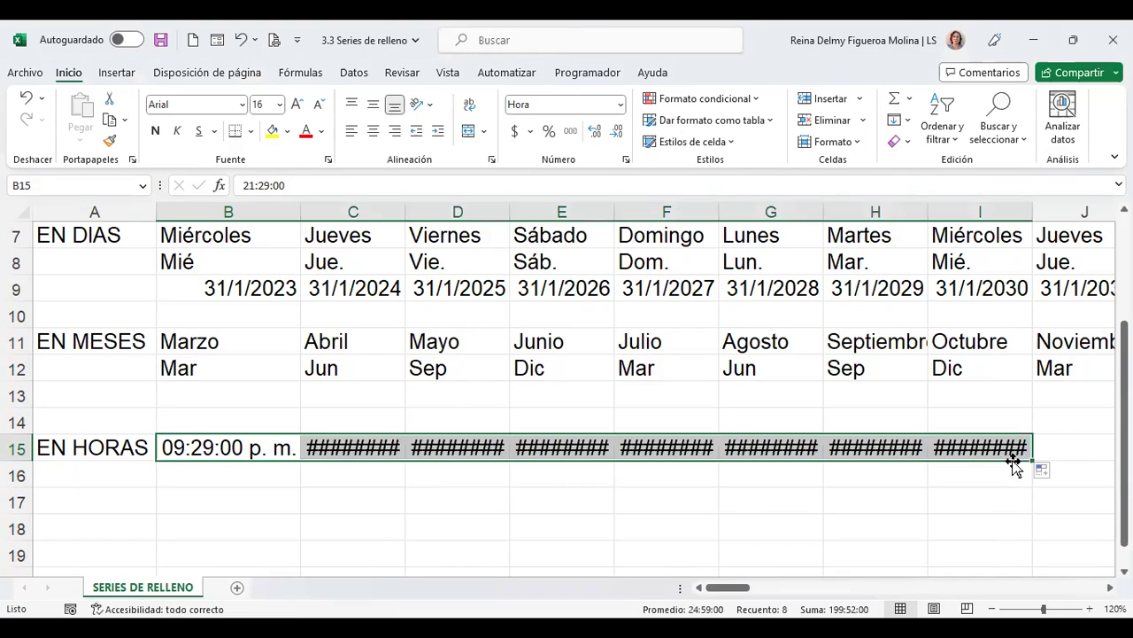
double_click(403, 212)
left_click(396, 208)
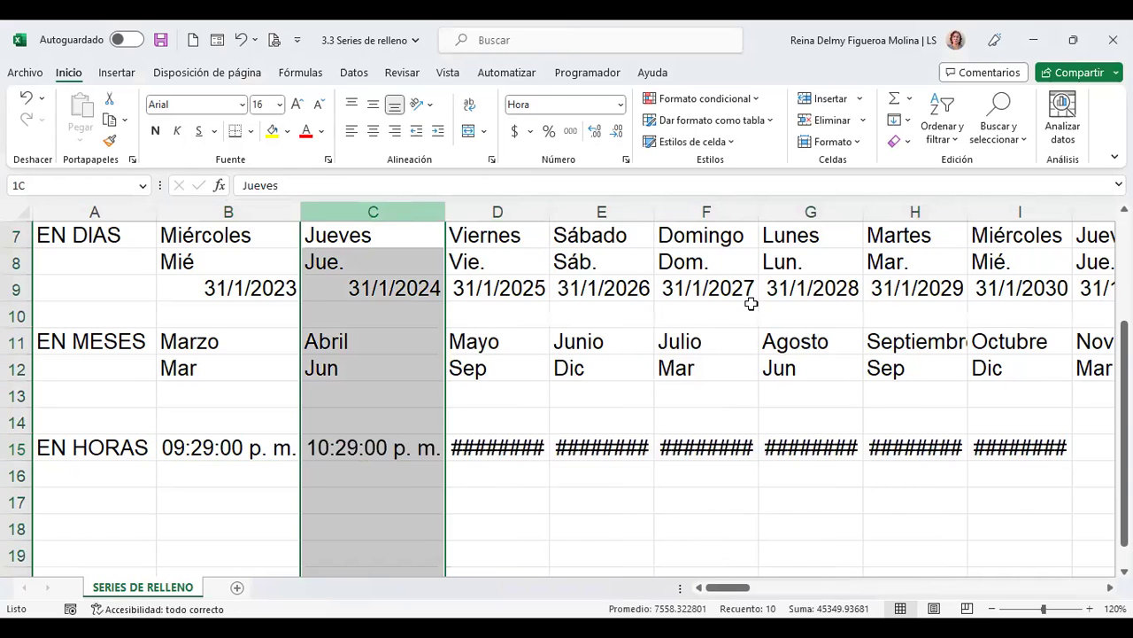
left_click_drag(652, 216, 664, 212)
double_click(665, 212)
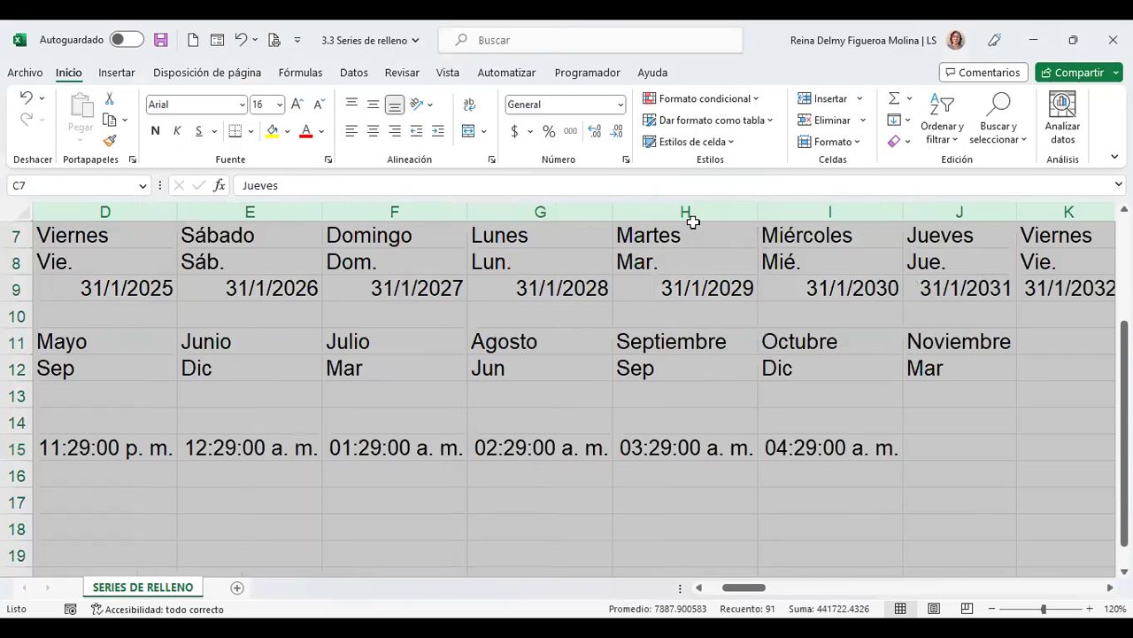
- Return to the top of the sheet and check the time values in B15, C15 and D15
key("ctrl+Home")
scroll(380, 256, "down", 5)
scroll(380, 271, "up", 2)
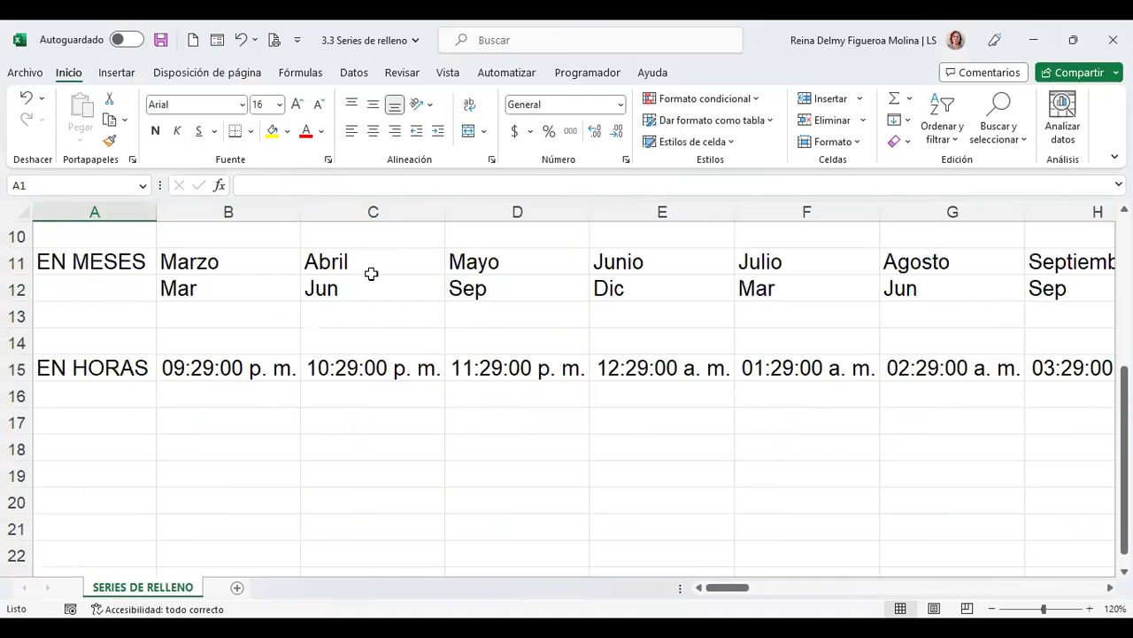
left_click(269, 370)
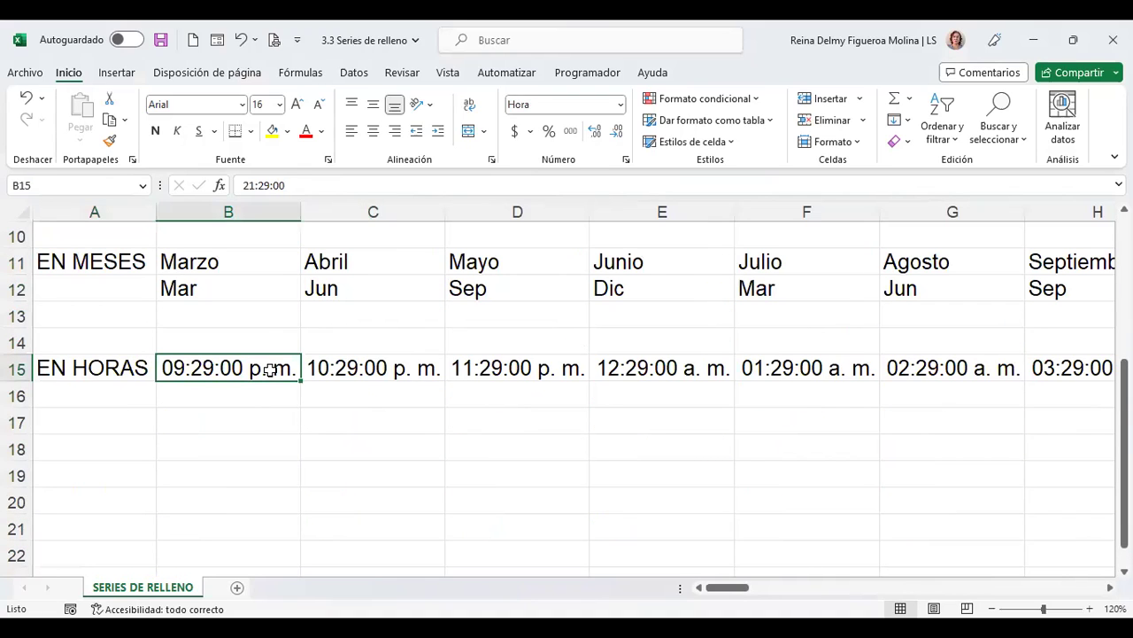
left_click(360, 371)
left_click(531, 368)
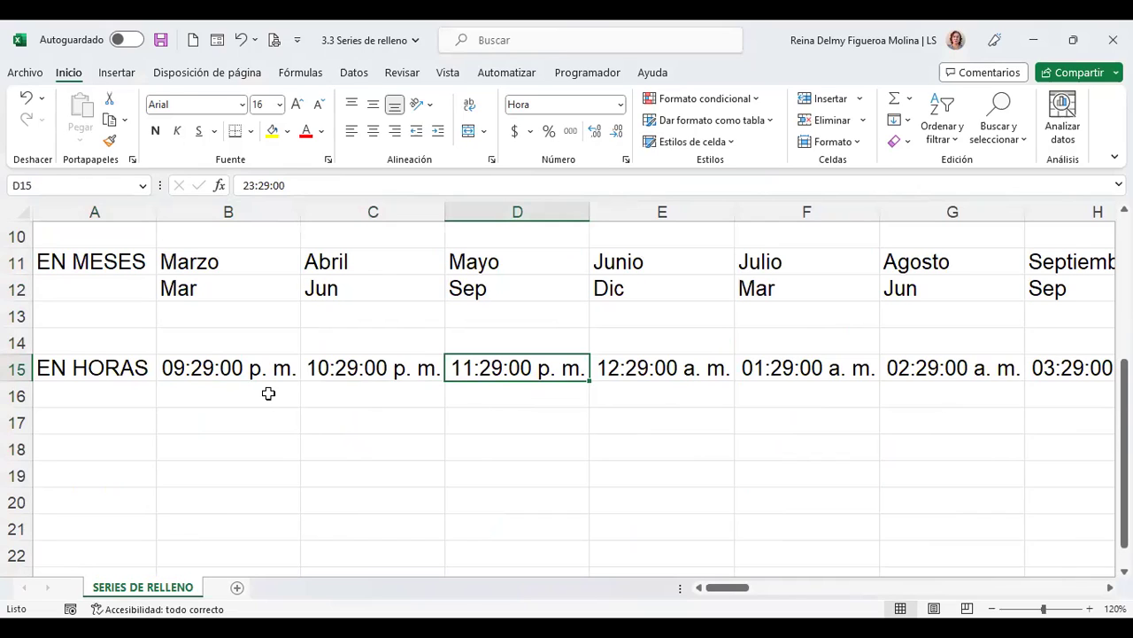
left_click(262, 394)
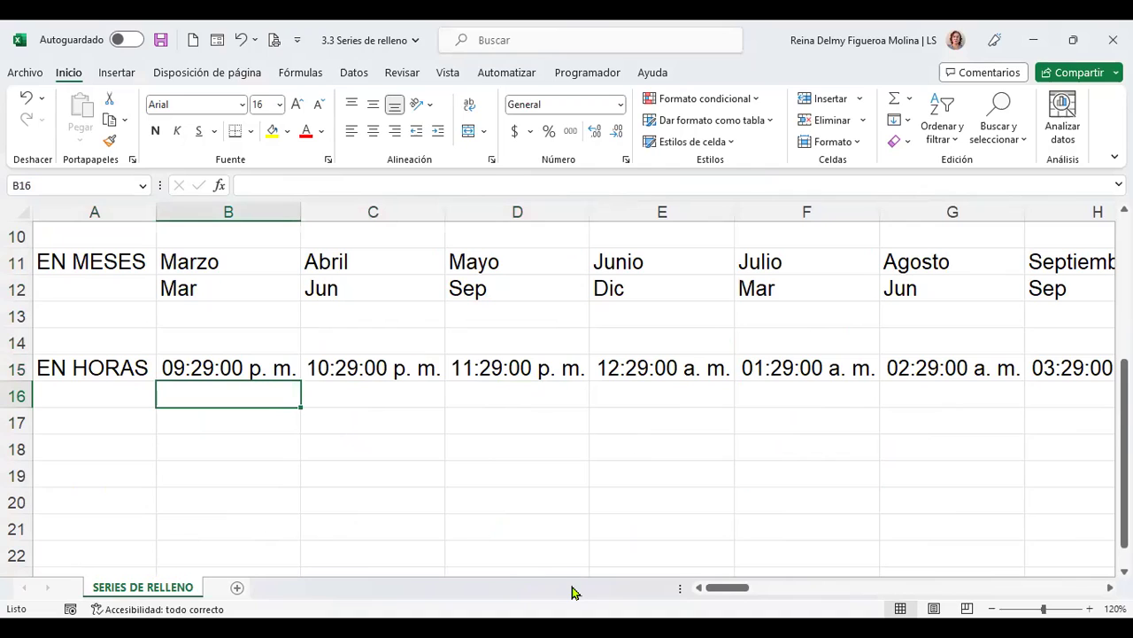
- Copy the B15 time format into B16 and enter 9:30 there
type("9:")
key("Escape")
key("Up")
key("ctrl+c")
key("Down")
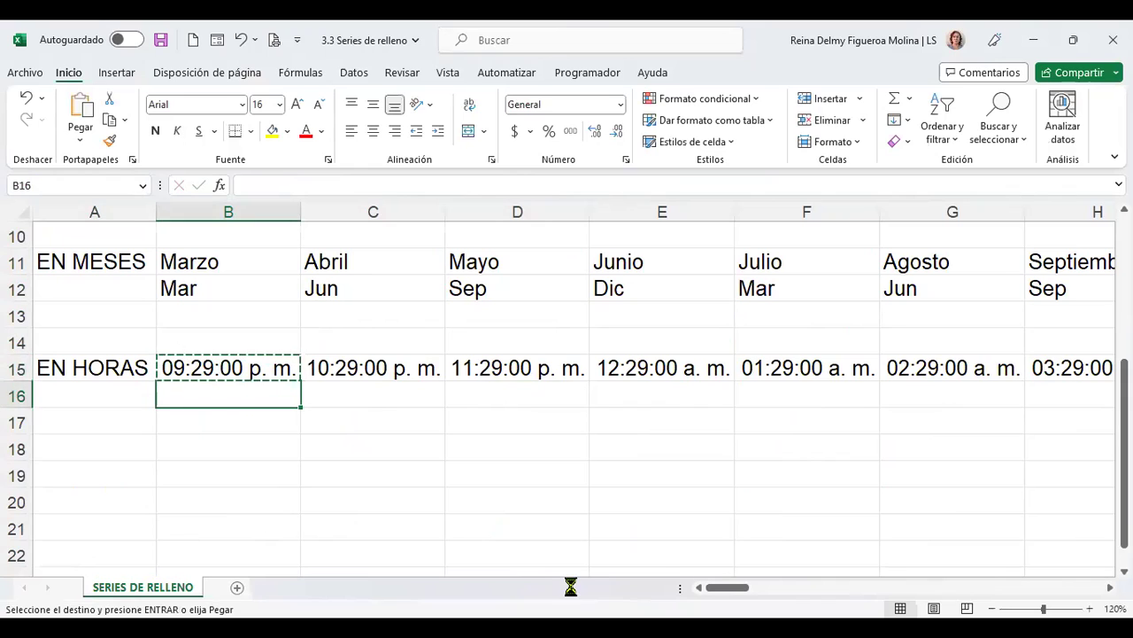
key("Return")
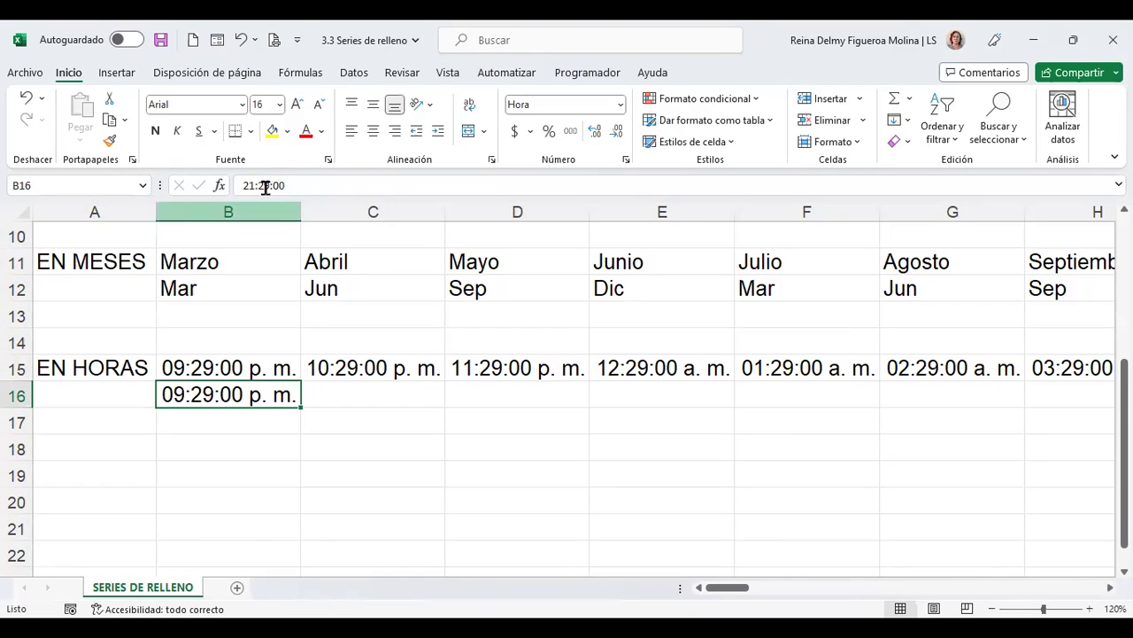
type("9:30")
key("Return")
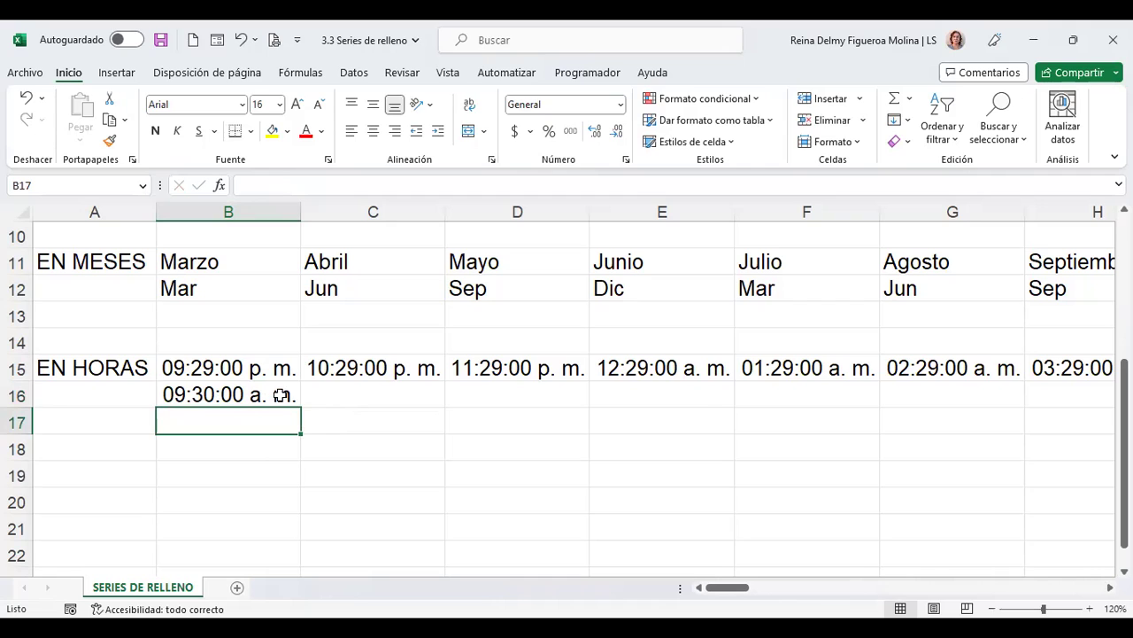
- Enter 10:00 in C16 and fill the half-hour series from B16:C16 through G16
left_click(281, 395)
key("ctrl+c")
key("Right")
key("Return")
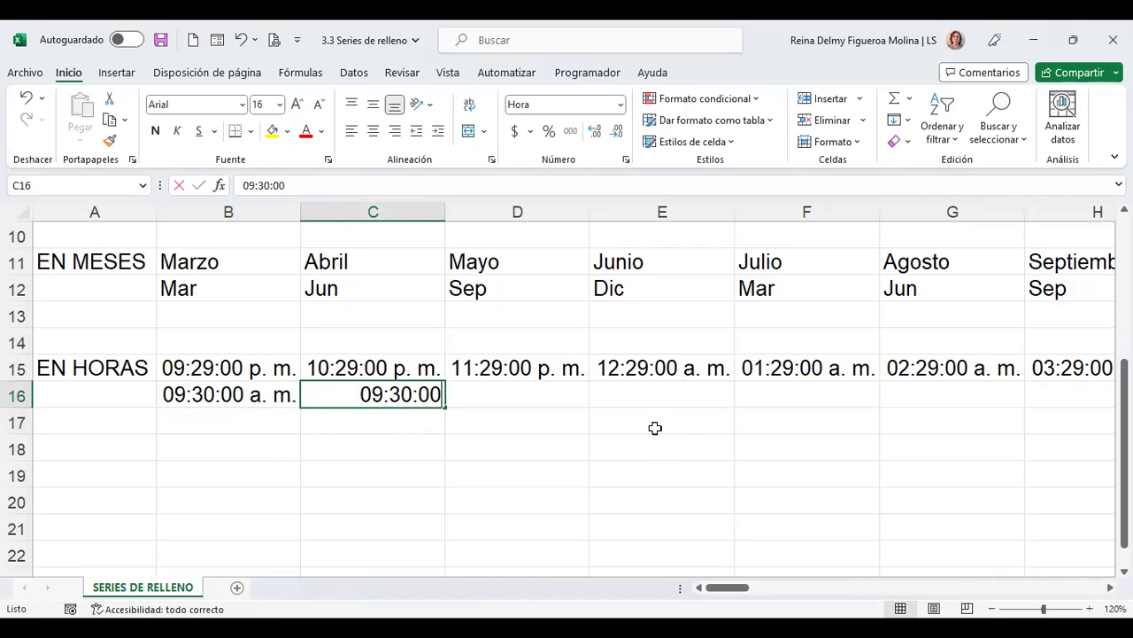
type("10:00")
key("Return")
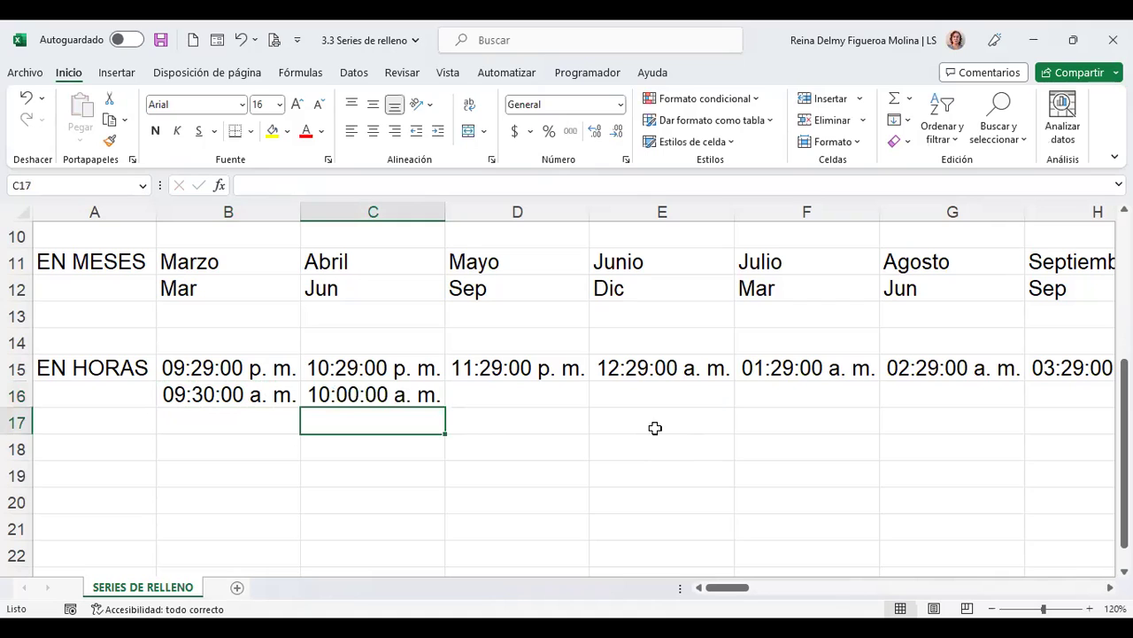
left_click(271, 391)
left_click(319, 392, "shift")
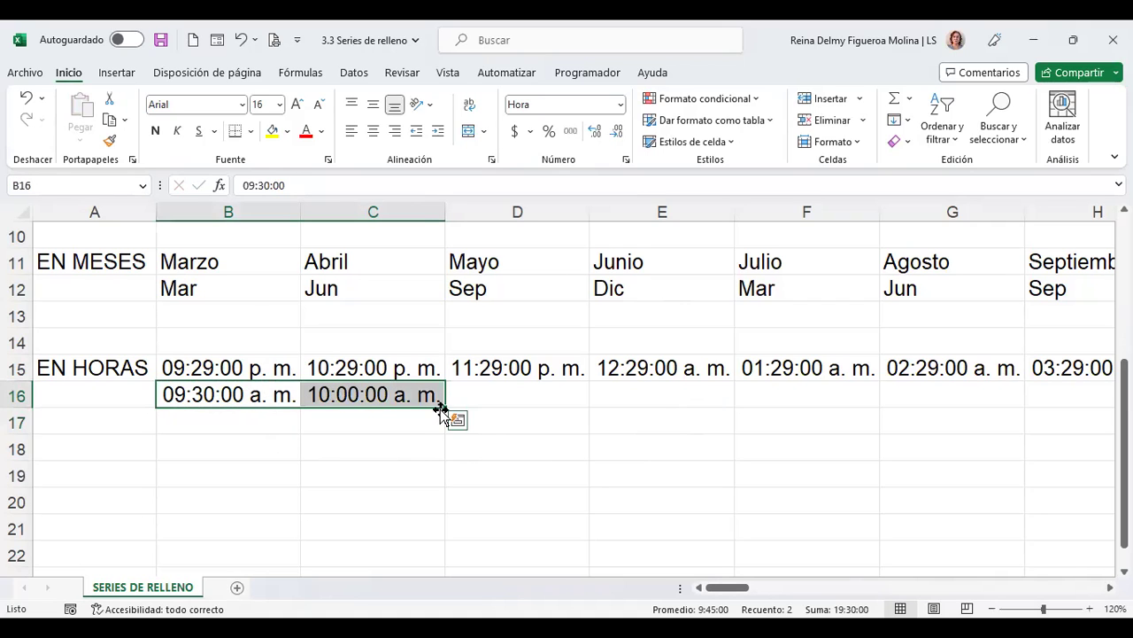
left_click_drag(445, 406, 974, 417)
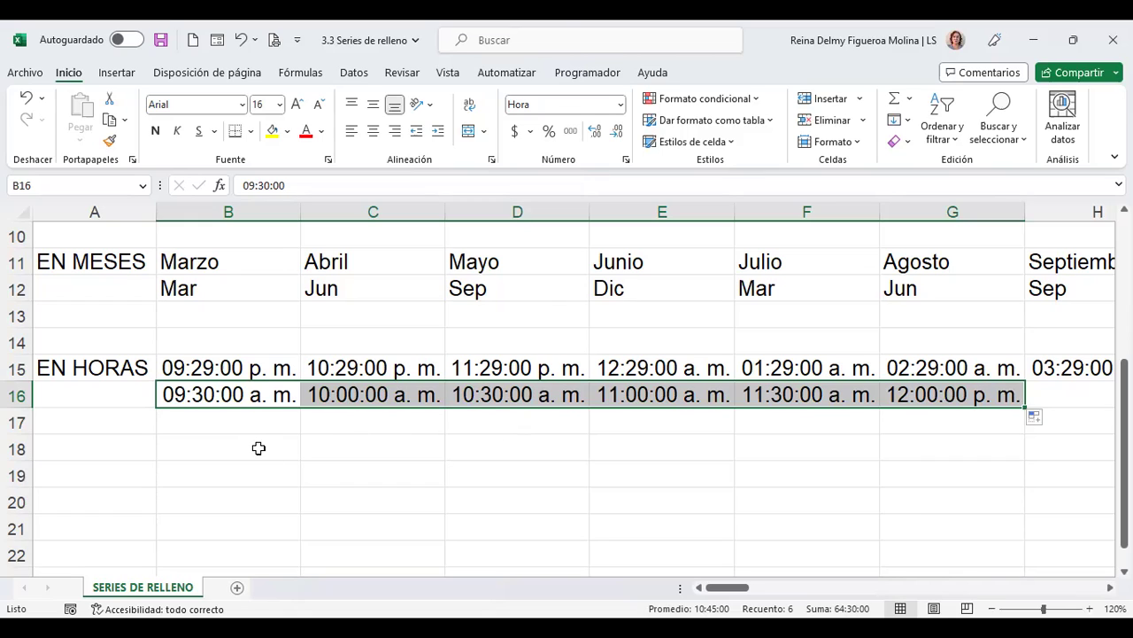
- Look at the Rellenar Series settings without changing them, then reopen Rellenar to view Relleno rápido
left_click(896, 124)
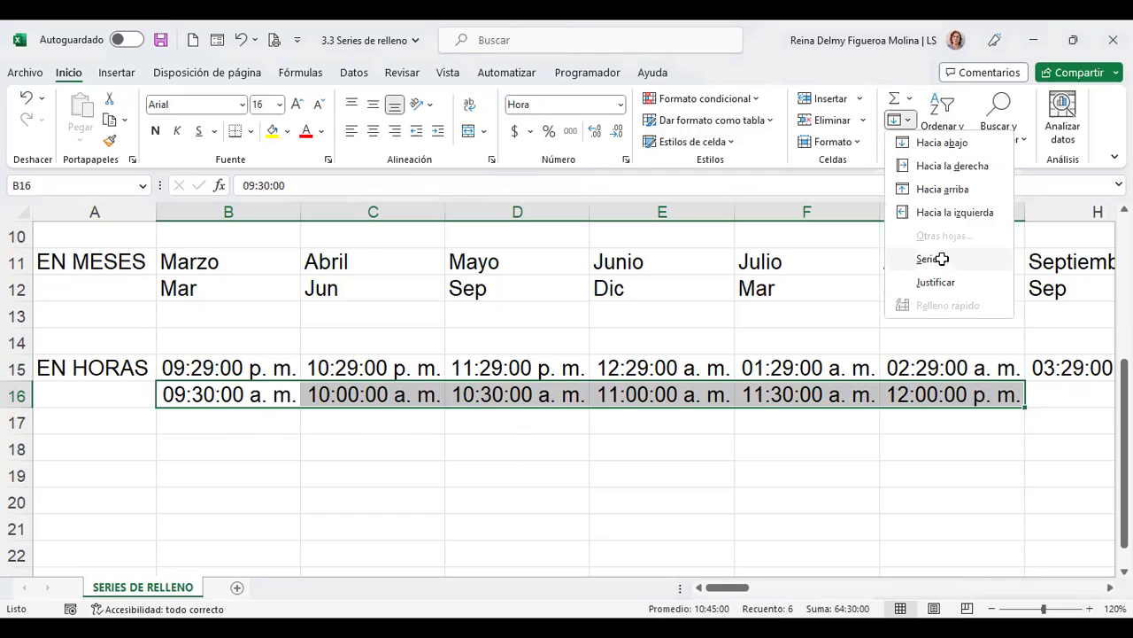
left_click(934, 258)
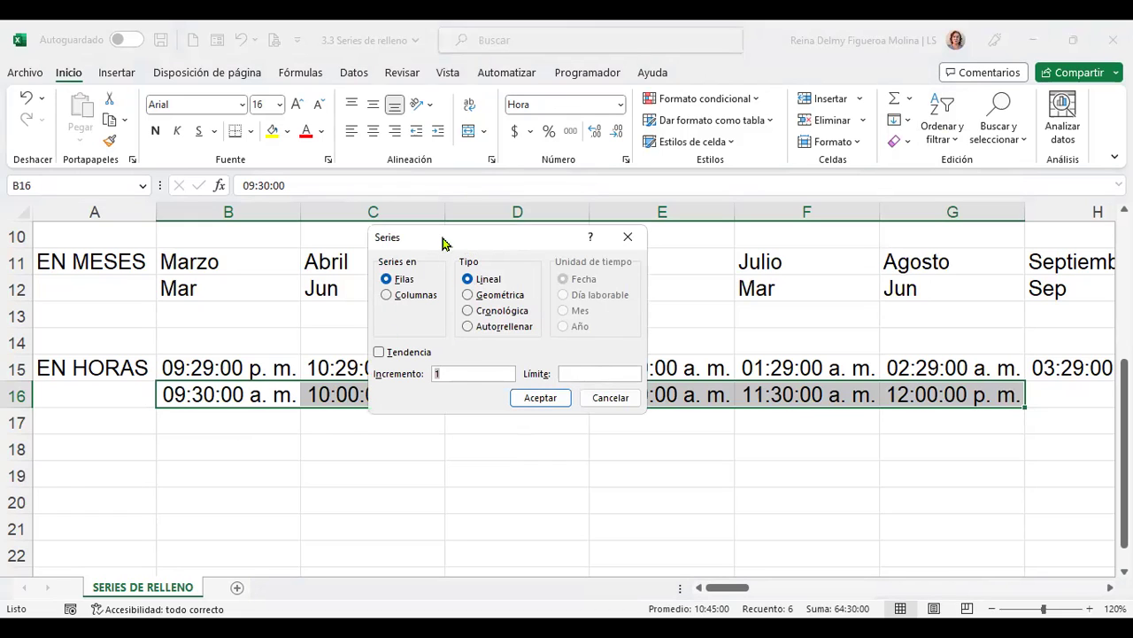
left_click(617, 401)
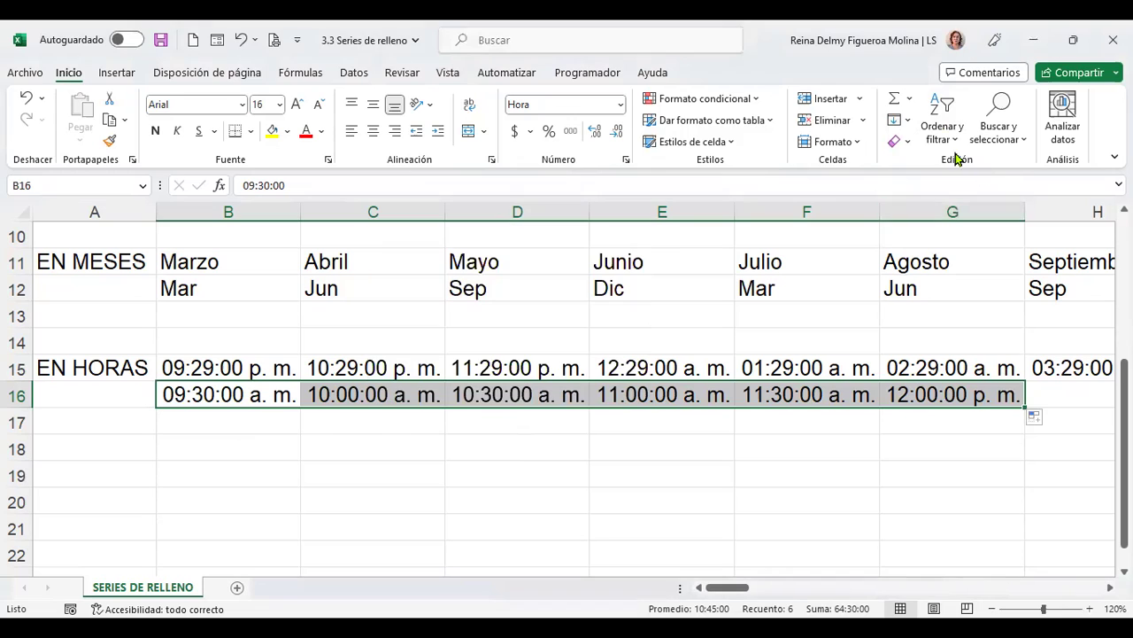
left_click(909, 121)
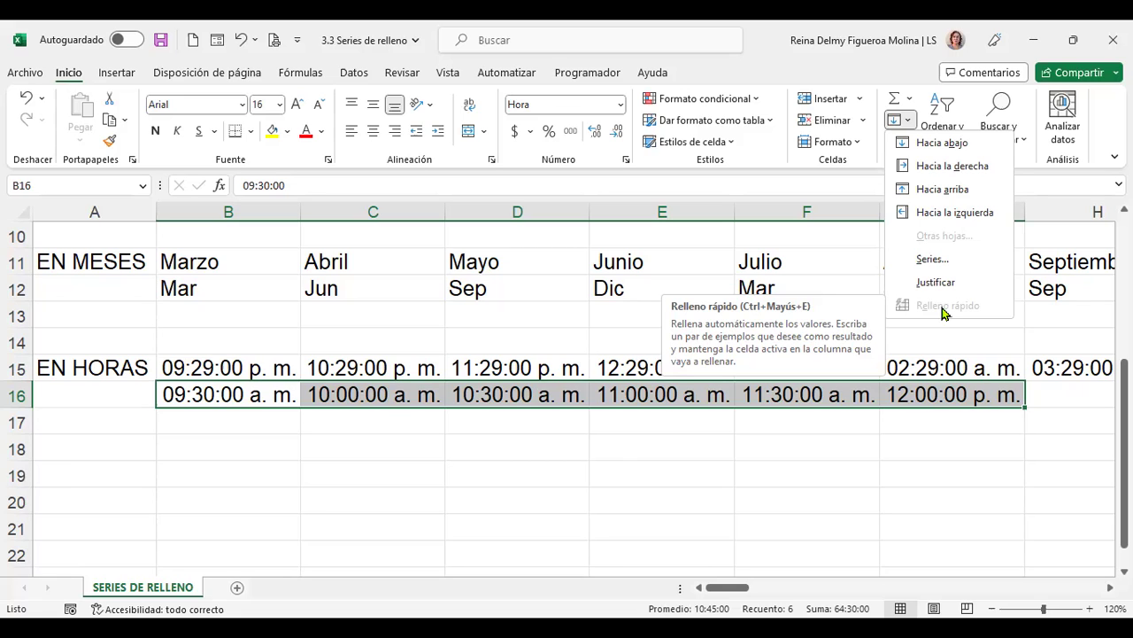
- Click empty cell C20 to dismiss the Rellenar menu and deselect the times
left_click(325, 497)
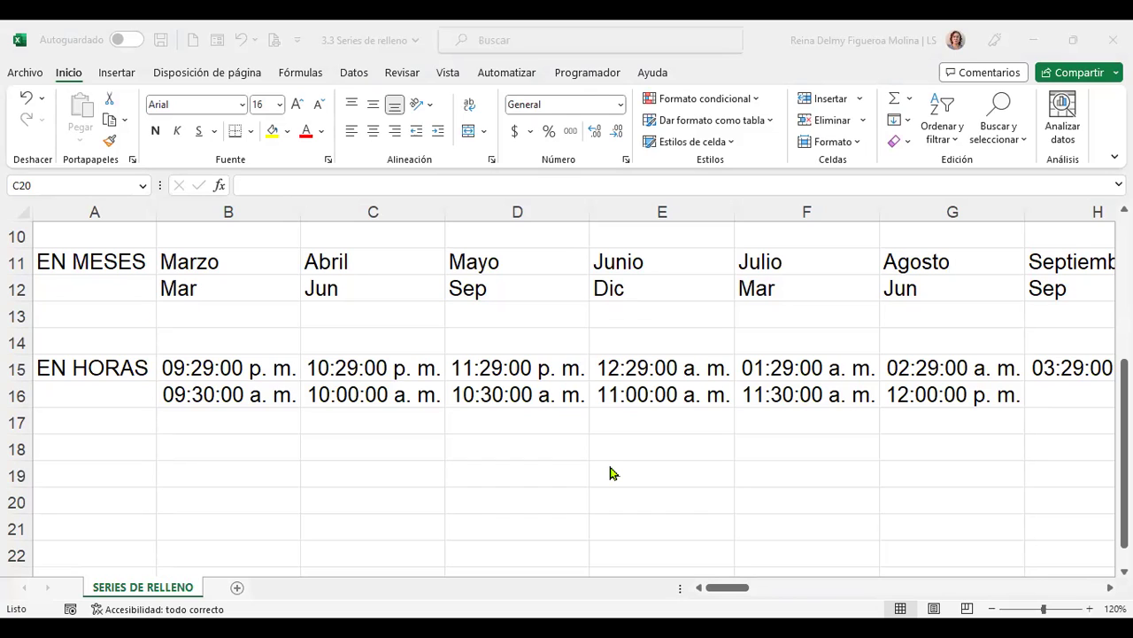
- Add a new sheet and raise the whole sheet's font size to 16
left_click(236, 587)
left_click(12, 210)
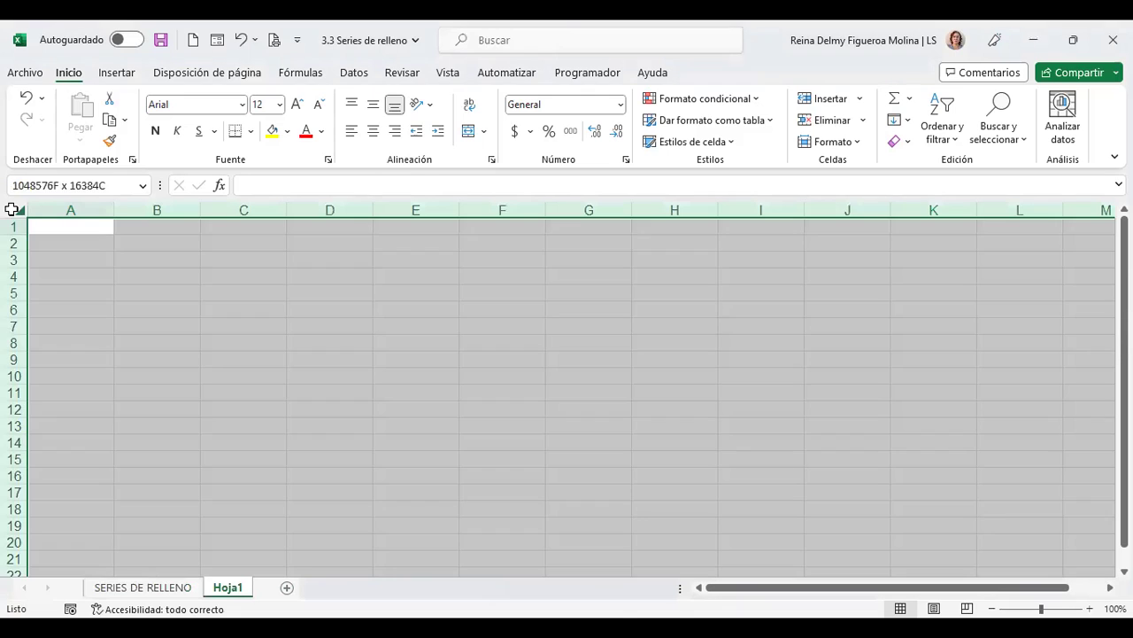
left_click(297, 103)
left_click(296, 103)
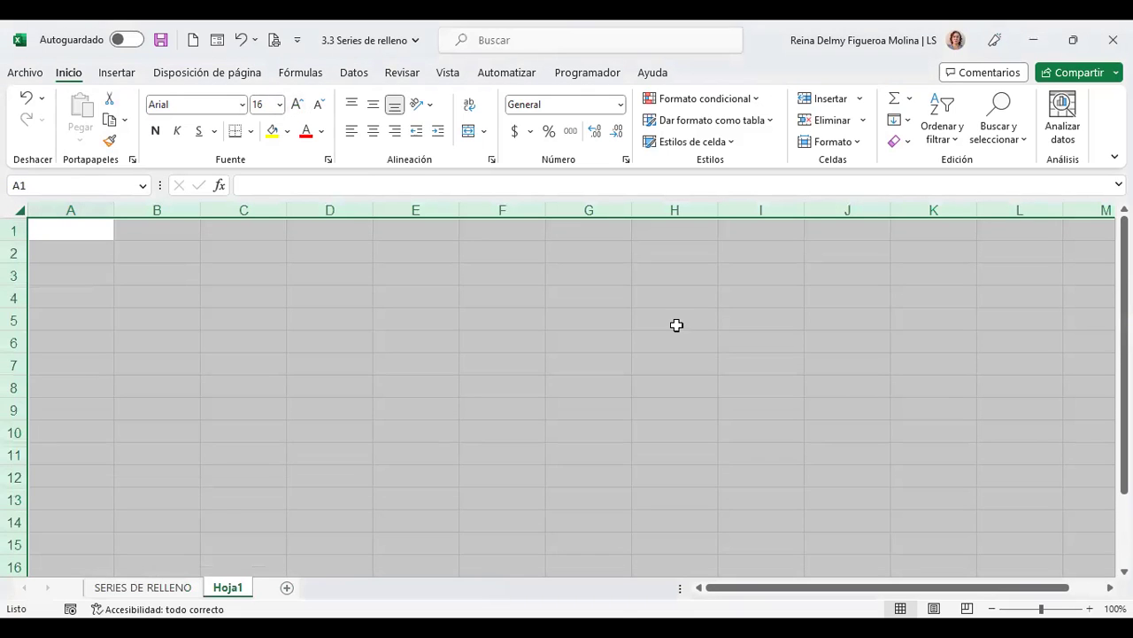
scroll(920, 387, "up", 1)
scroll(921, 387, "up", 1)
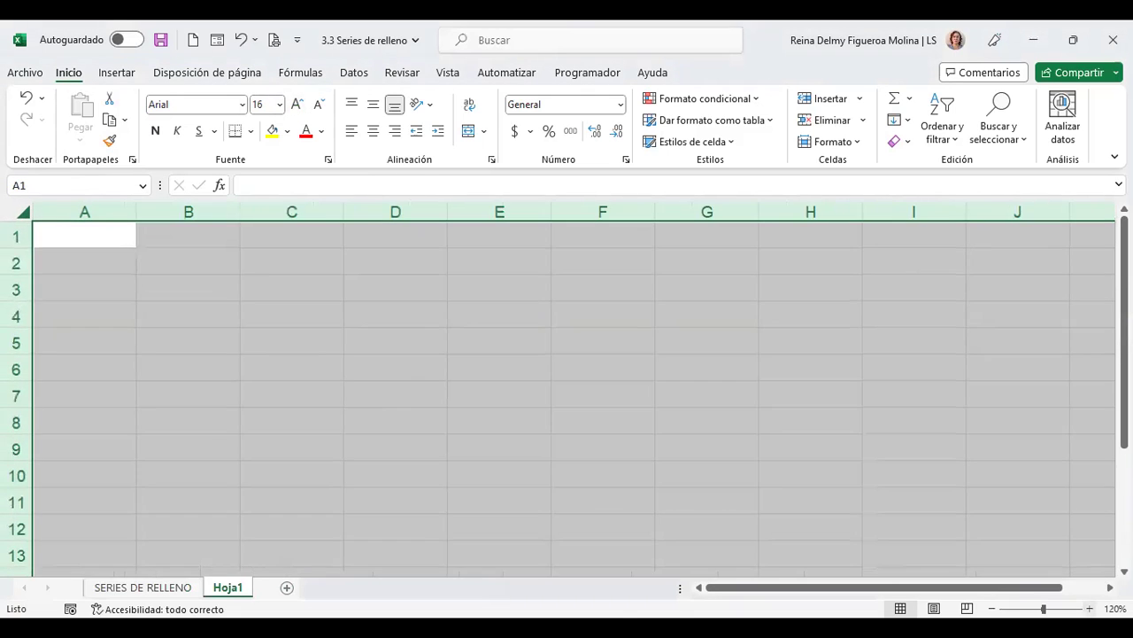
- Enter the heading NOMBRE in cell A1
left_click(481, 383)
key("ctrl+Home")
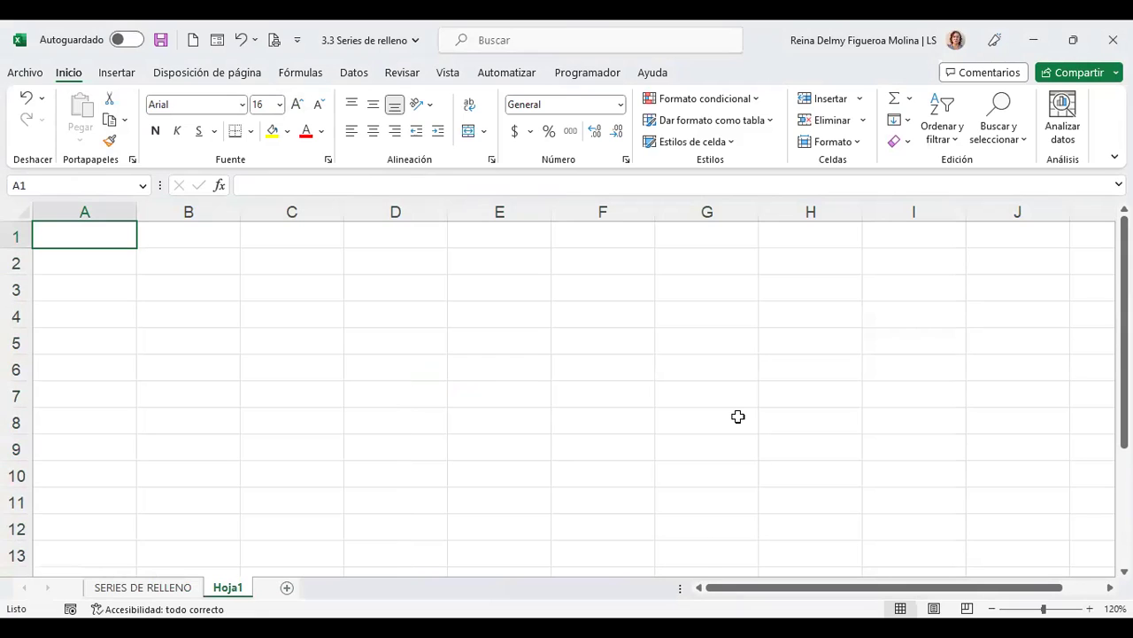
type("NOMBRE")
key("Return")
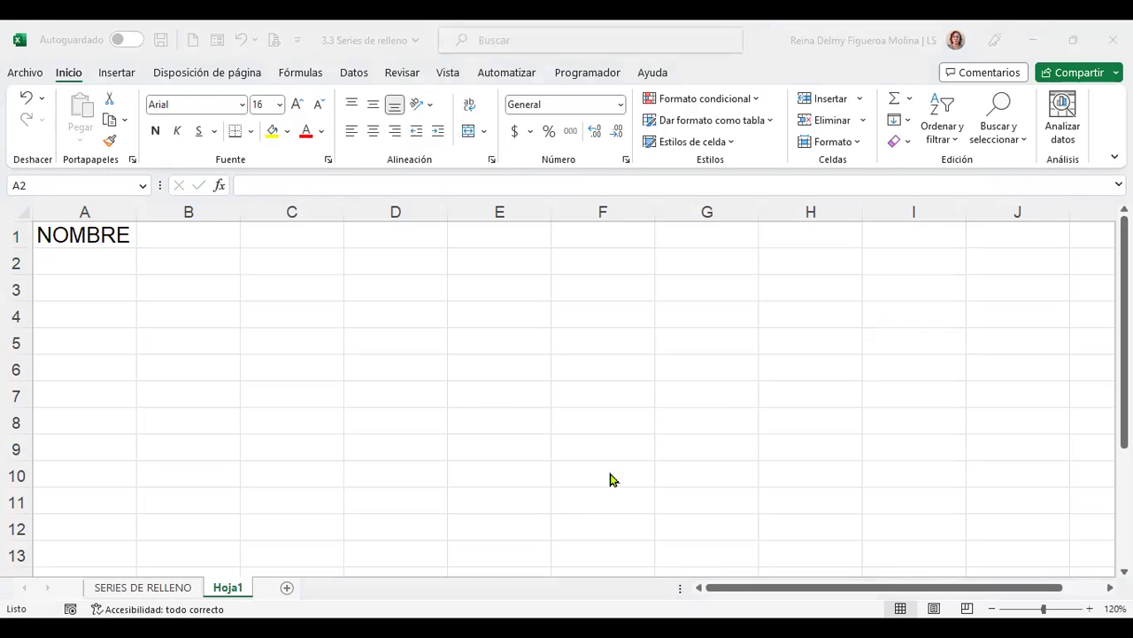
- Enter the first five people's full names in cells A2 through A6
left_click(86, 264)
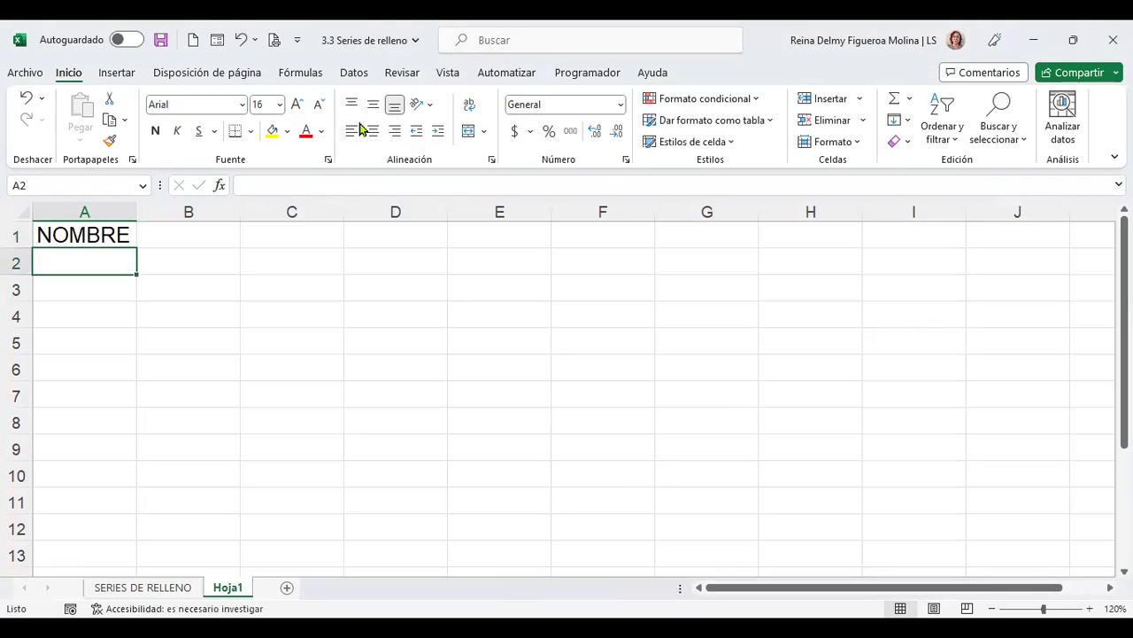
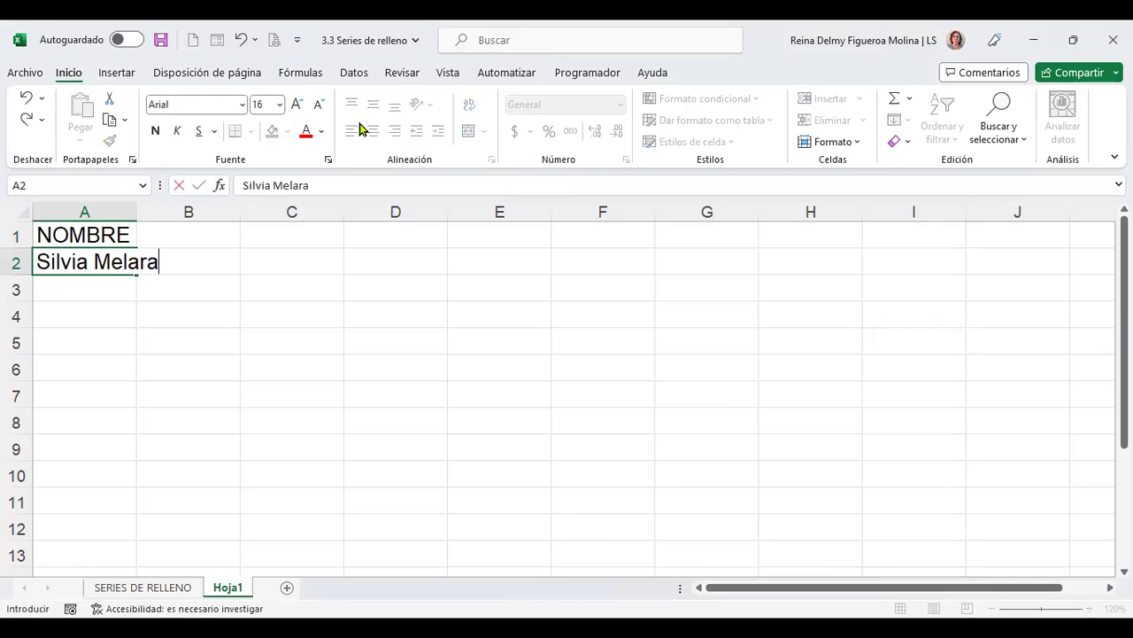
key("Return")
key("Return")
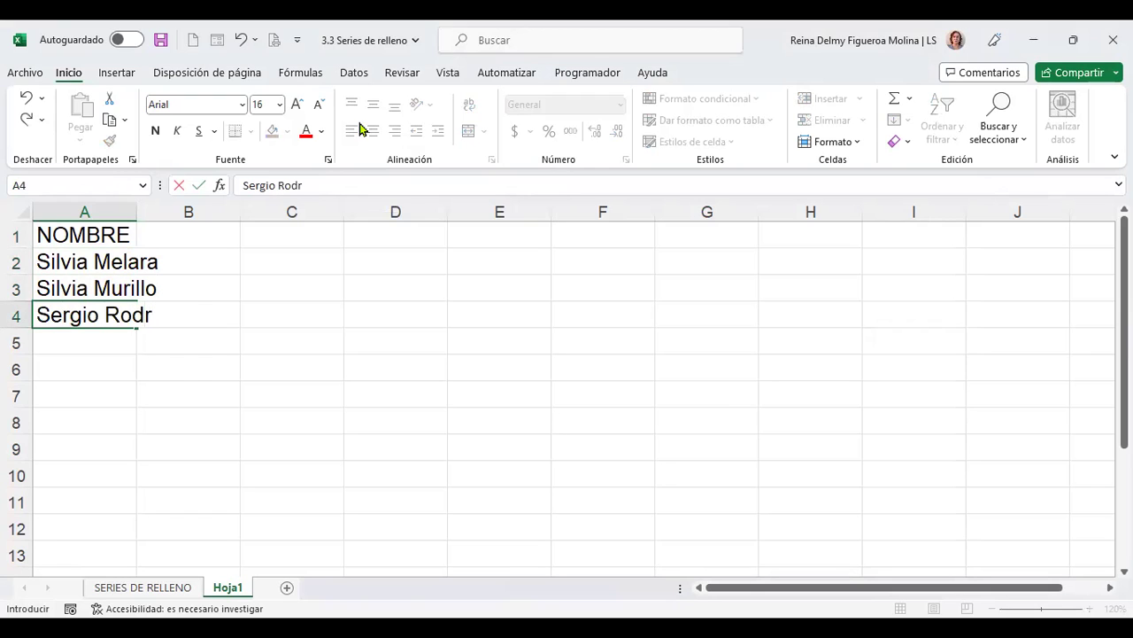
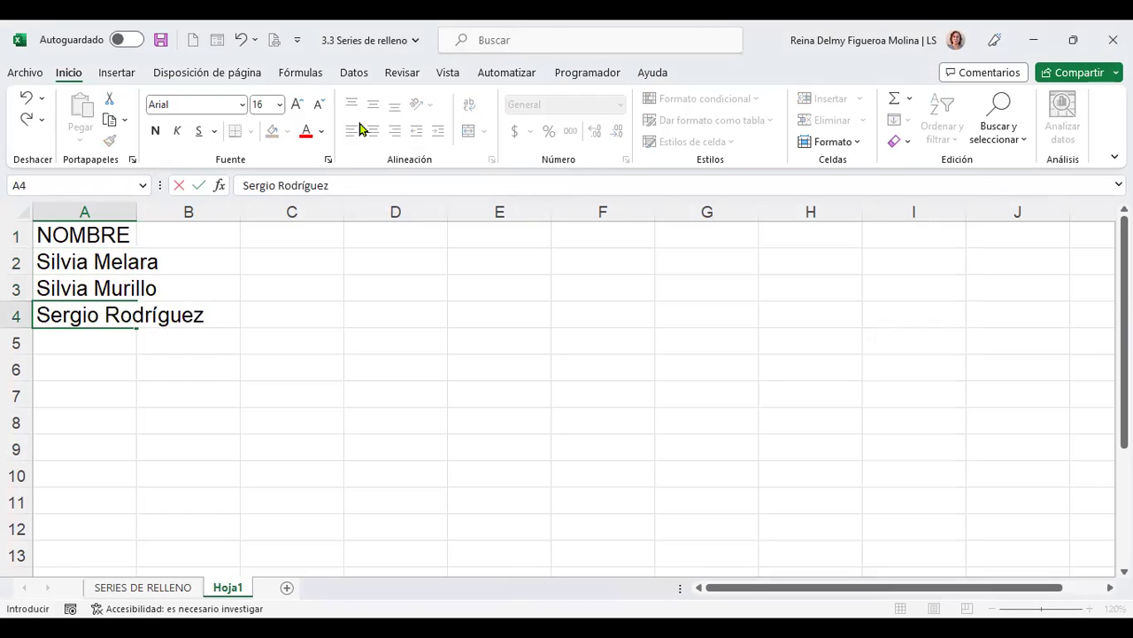
key("Return")
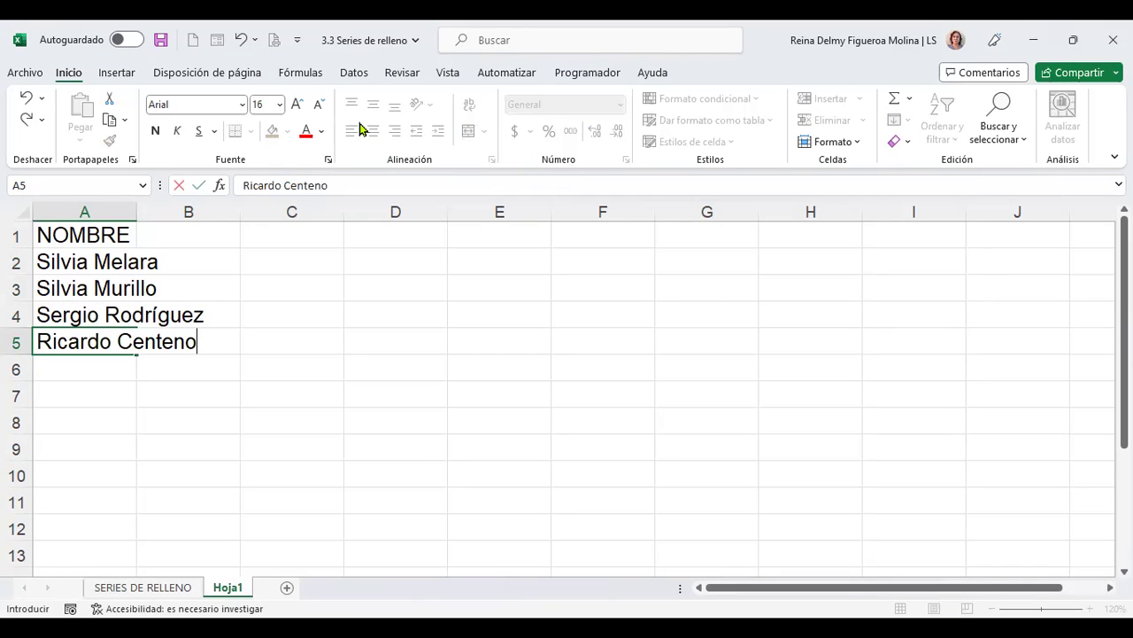
key("Return")
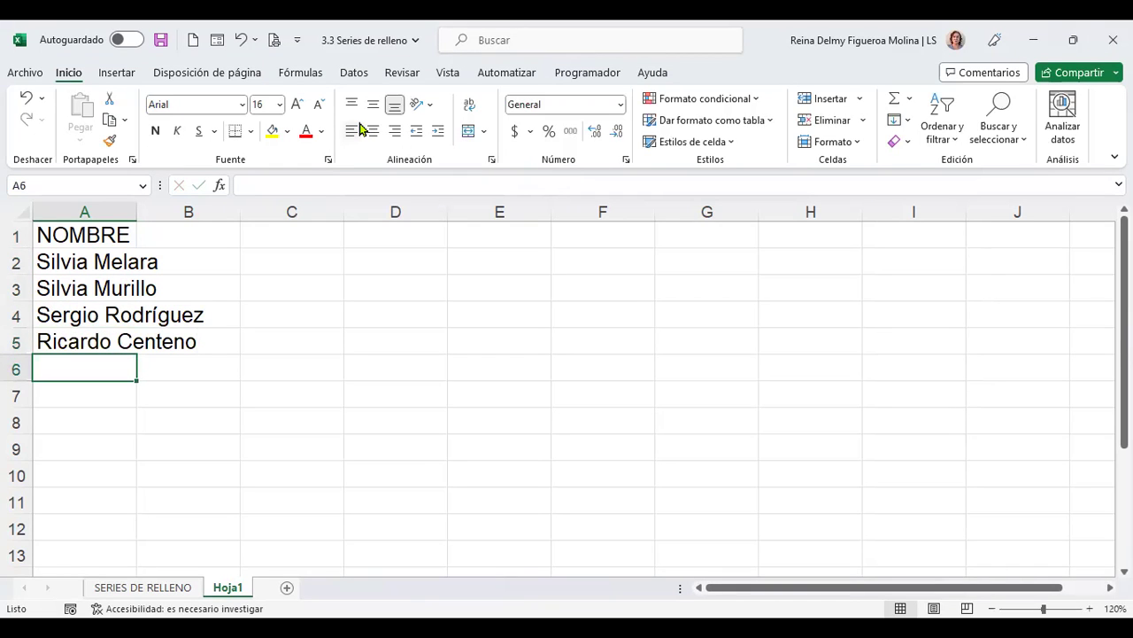
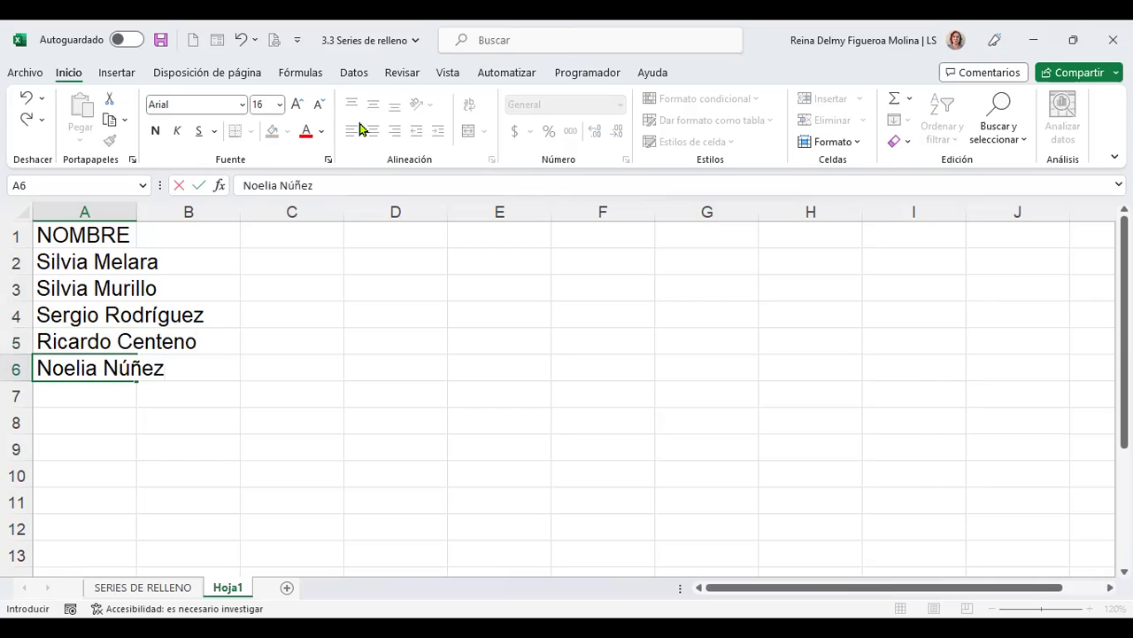
key("Return")
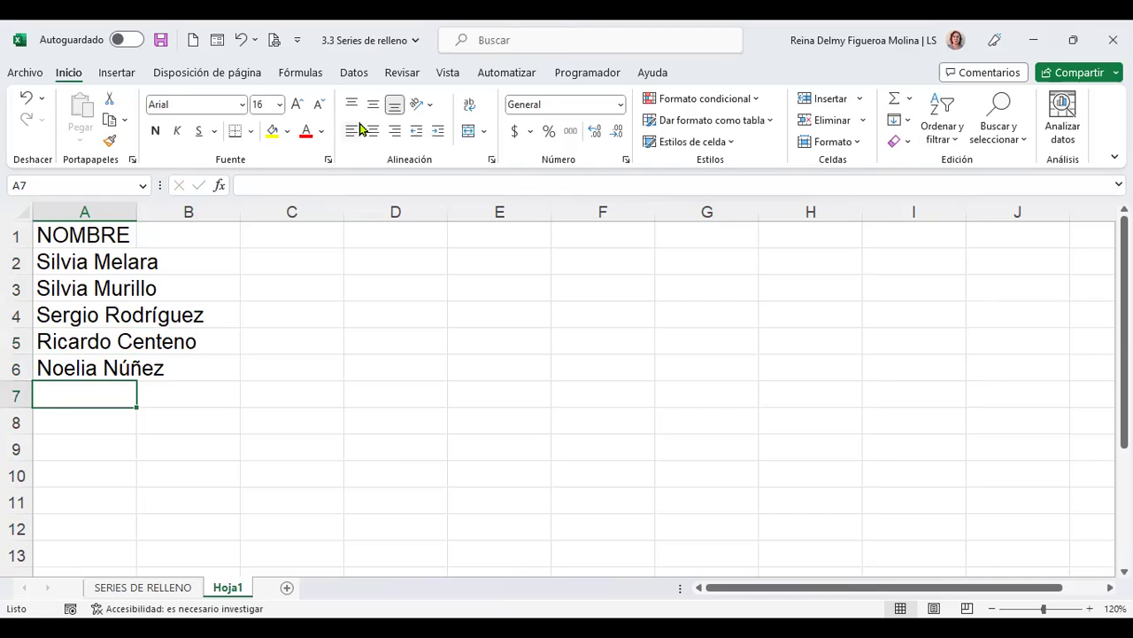
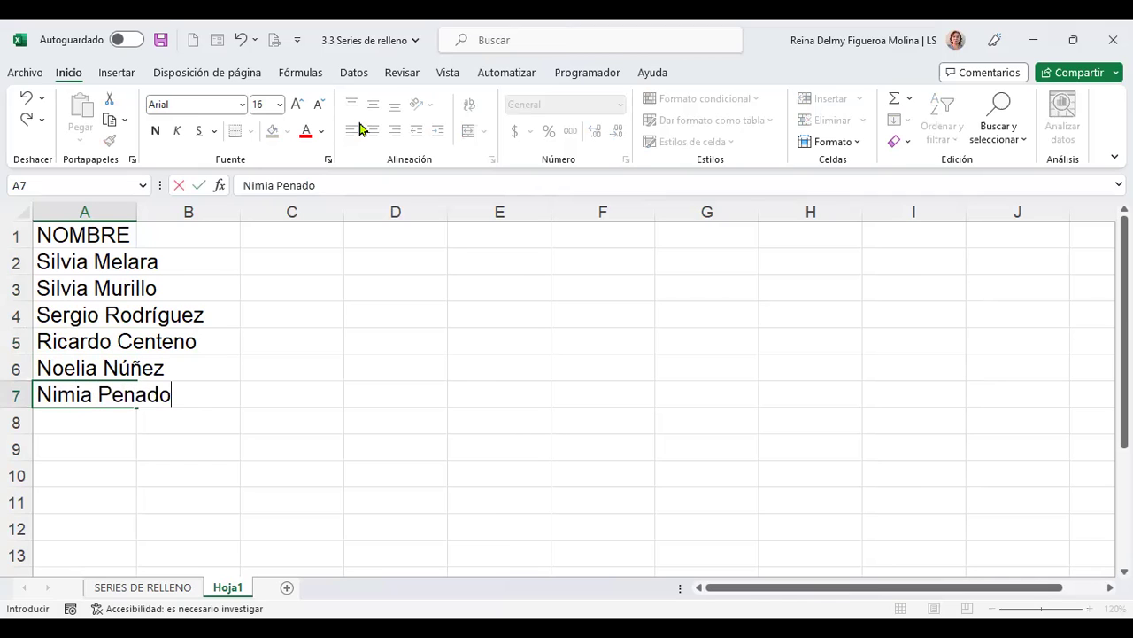
- Enter the remaining three full names in A7:A9 and AutoFit column A to the longest name
key("Return")
type("J")
key("BackSpace")
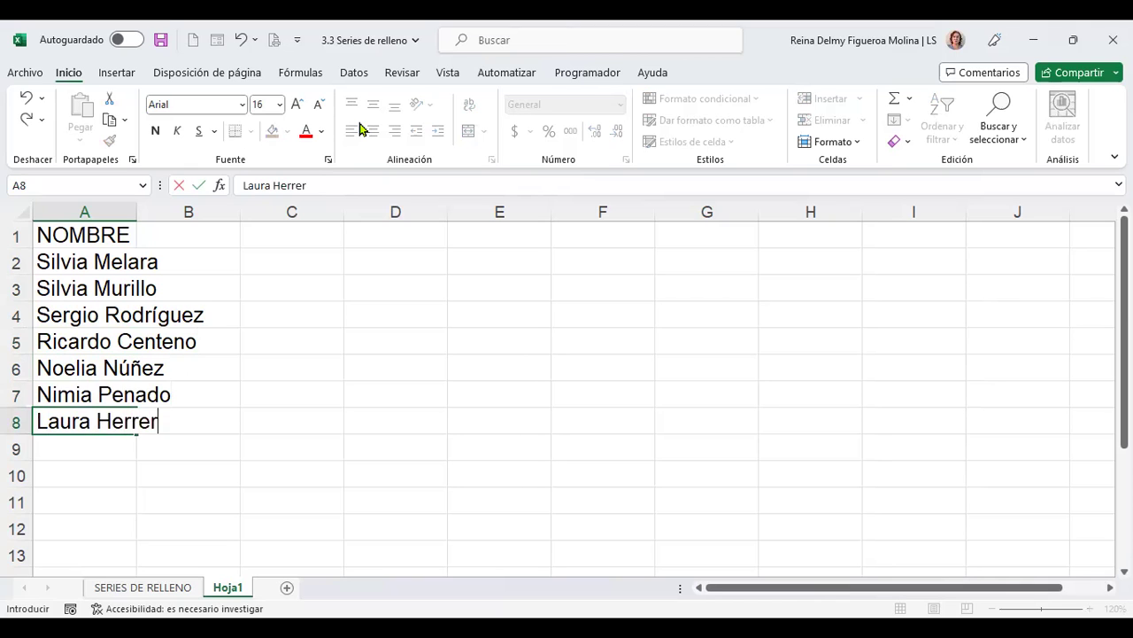
key("Return")
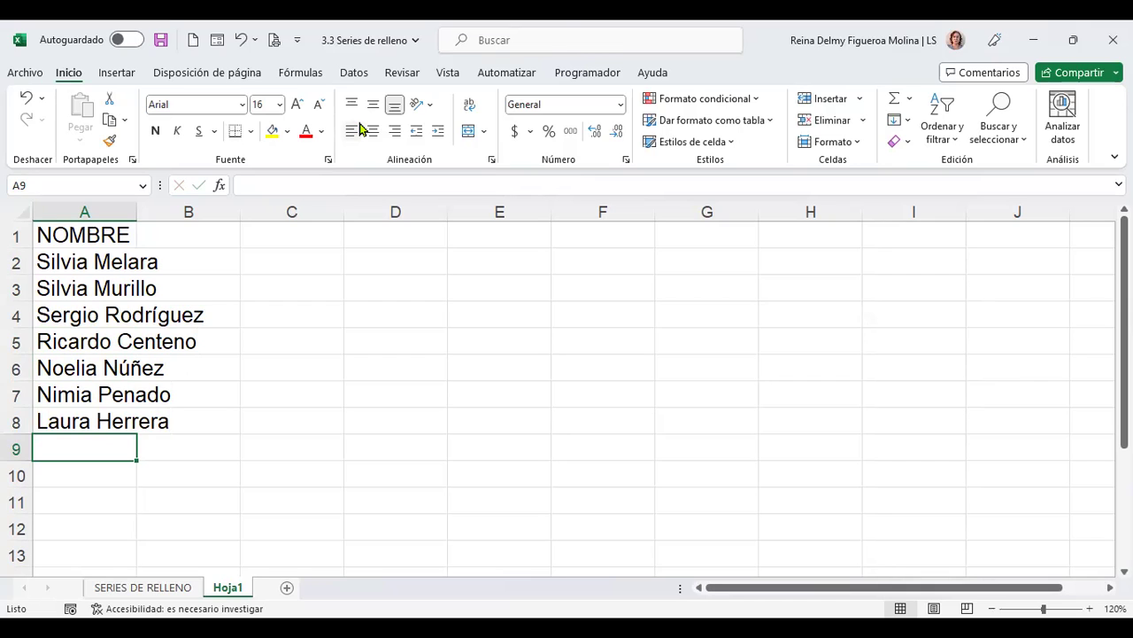
key("Return")
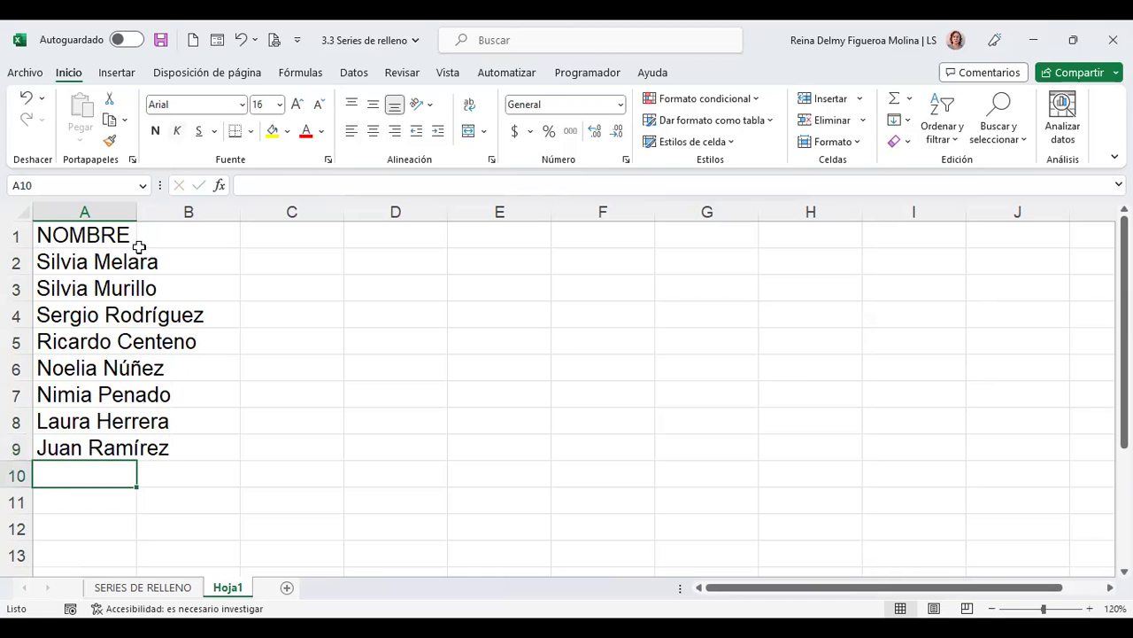
double_click(137, 214)
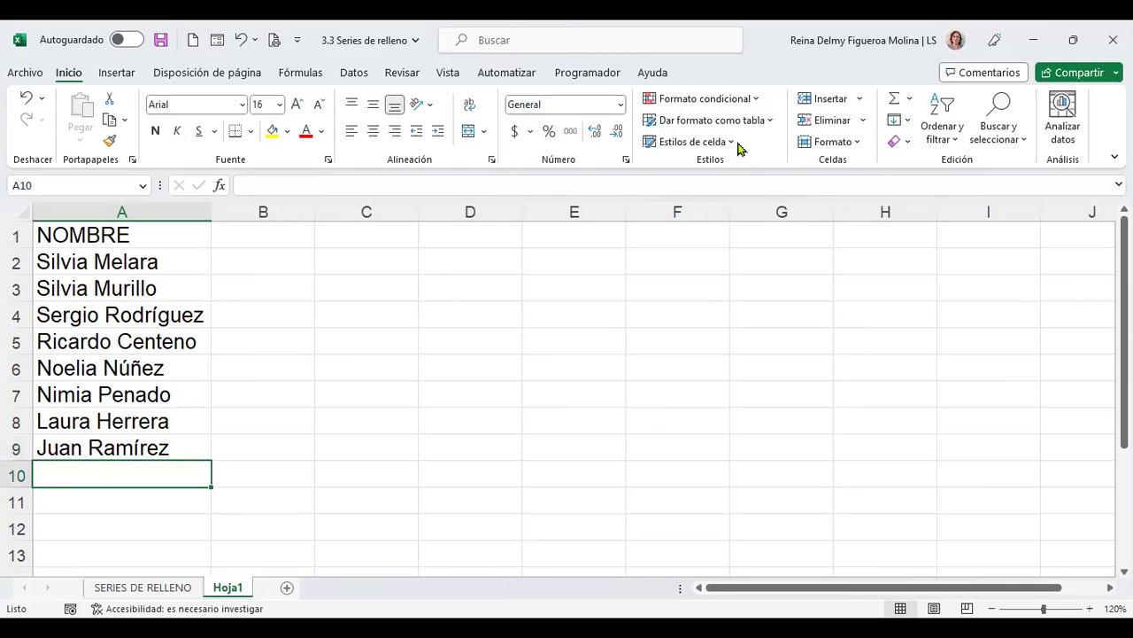
left_click(271, 243)
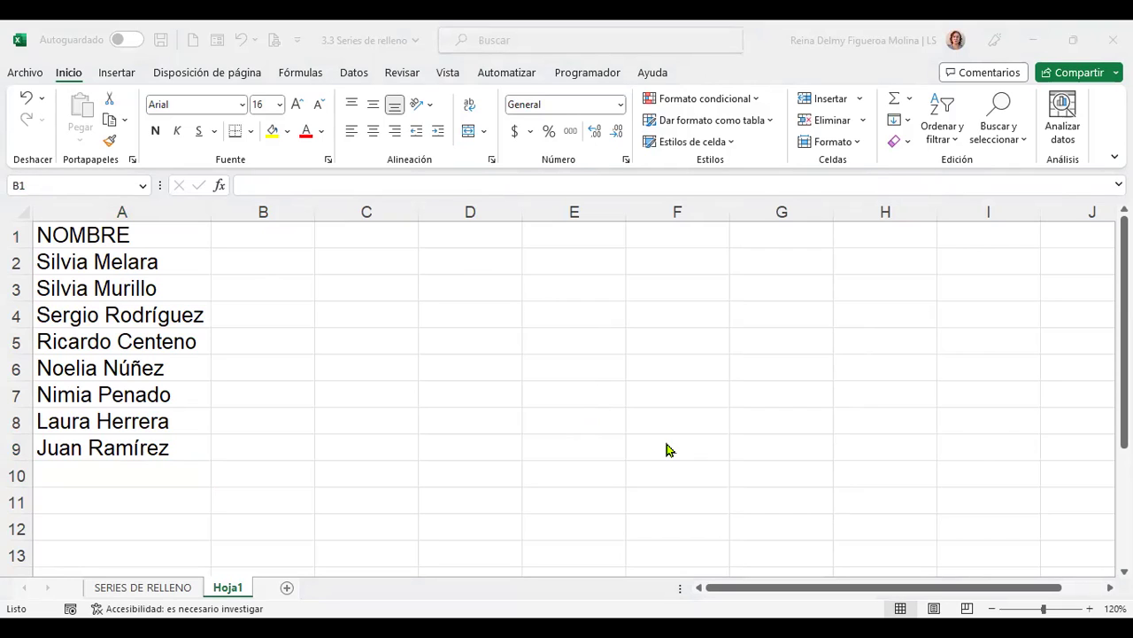
- Enter the heading CORREO in B1 and start typing the first person's e-mail address in B2
type("correo")
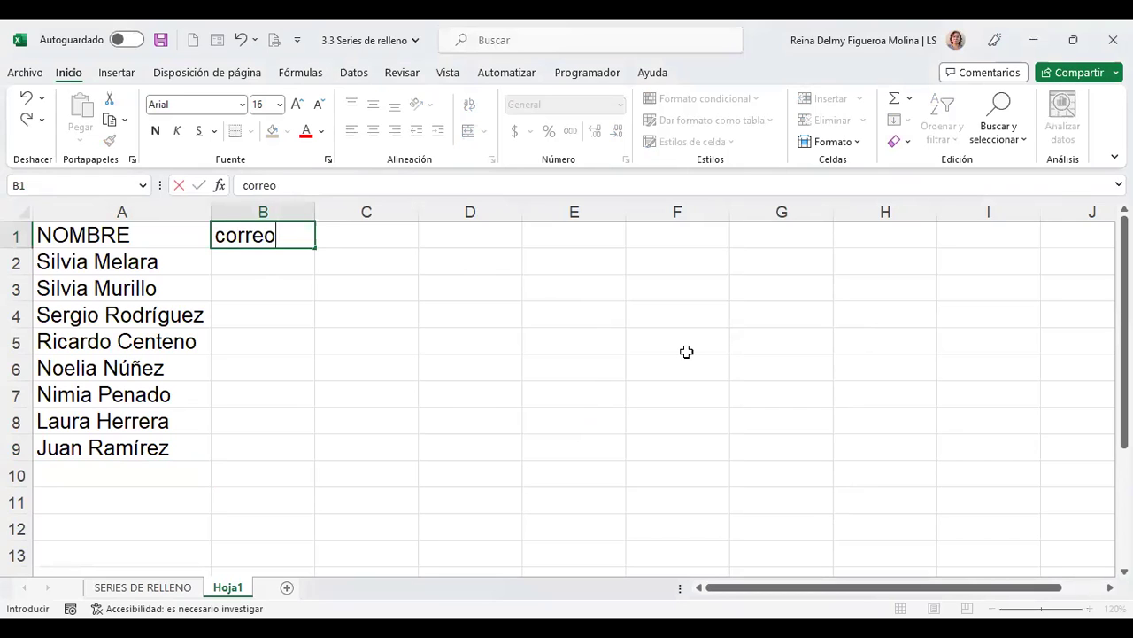
key("BackSpace")
key("BackSpace")
key("BackSpace")
key("BackSpace")
key("BackSpace")
key("BackSpace")
type("CORREO")
key("Return")
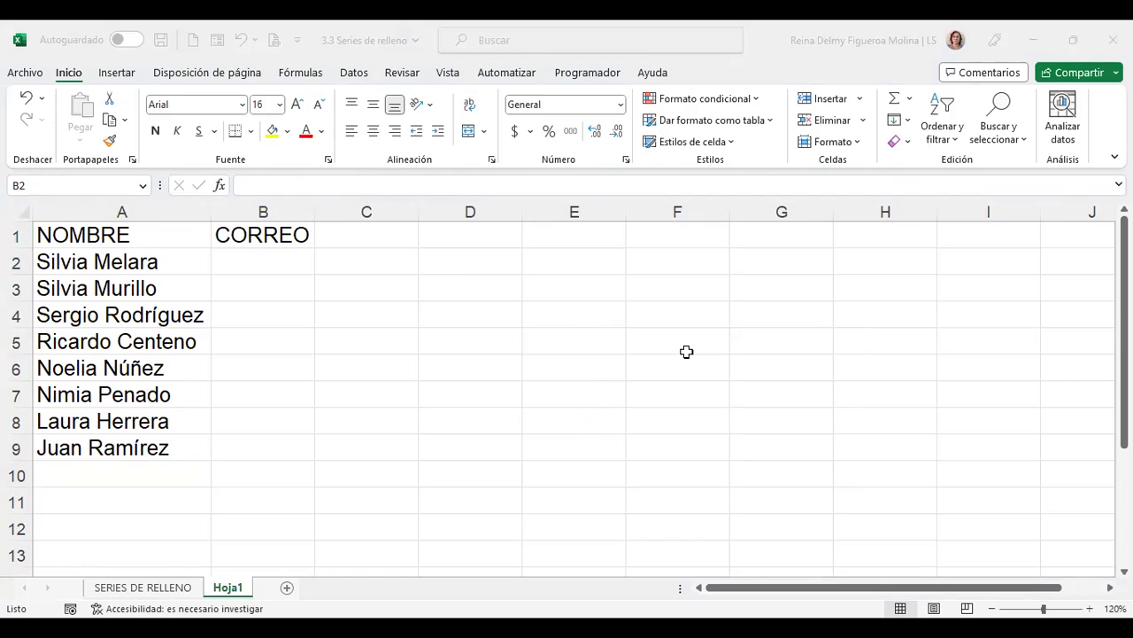
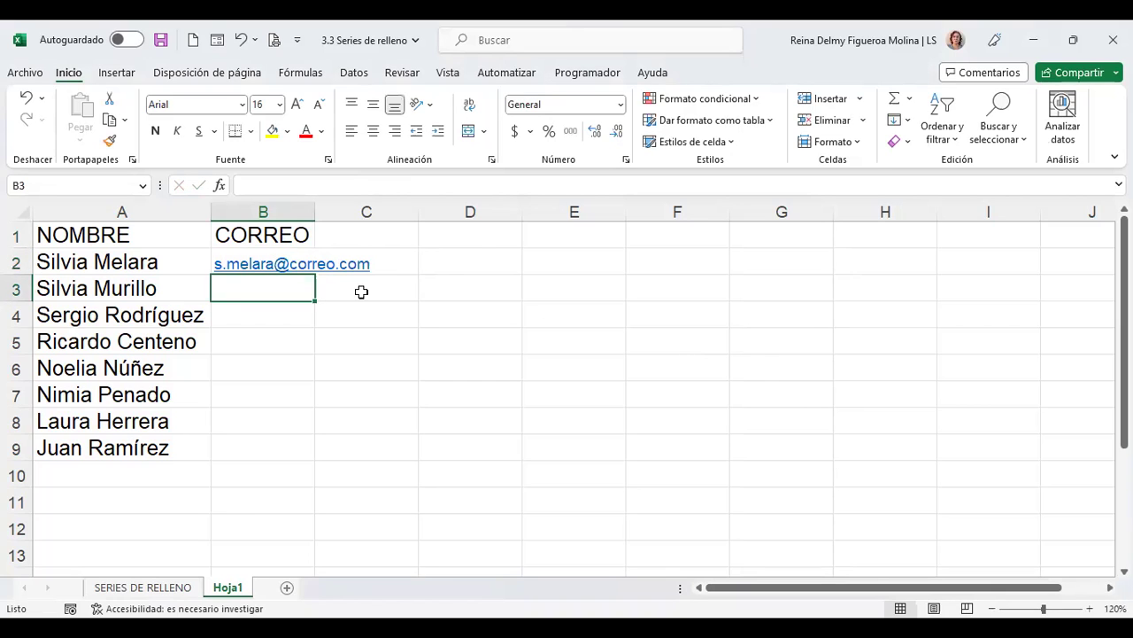
- Flash-fill e-mail addresses for all eight names in column B from the B2 example, then autofit column B
double_click(316, 212)
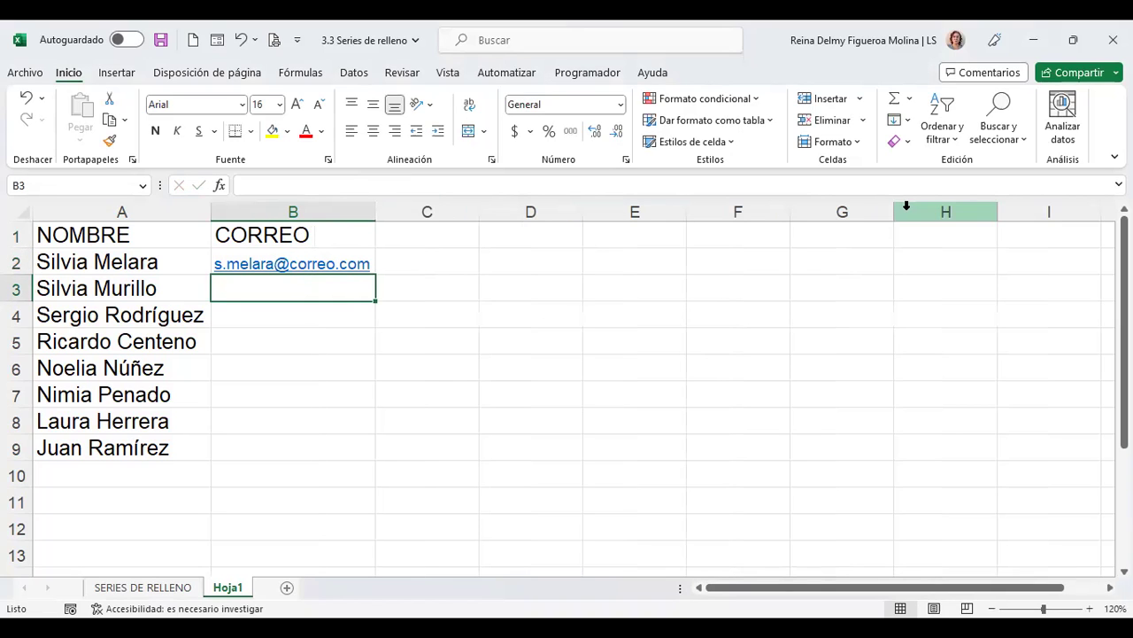
key("Up")
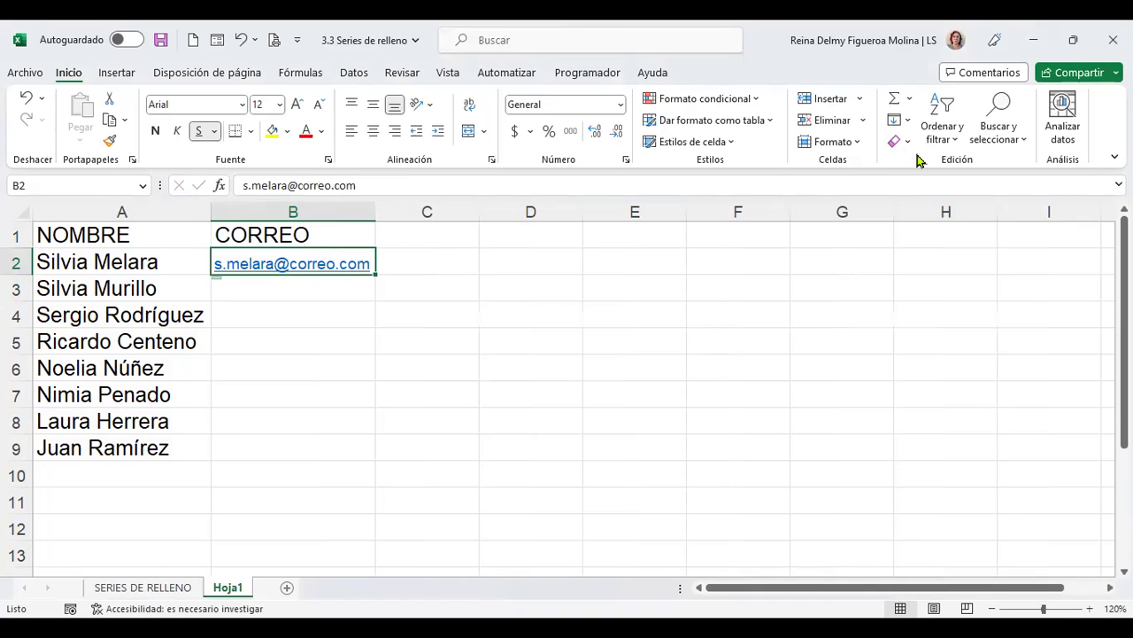
left_click(907, 120)
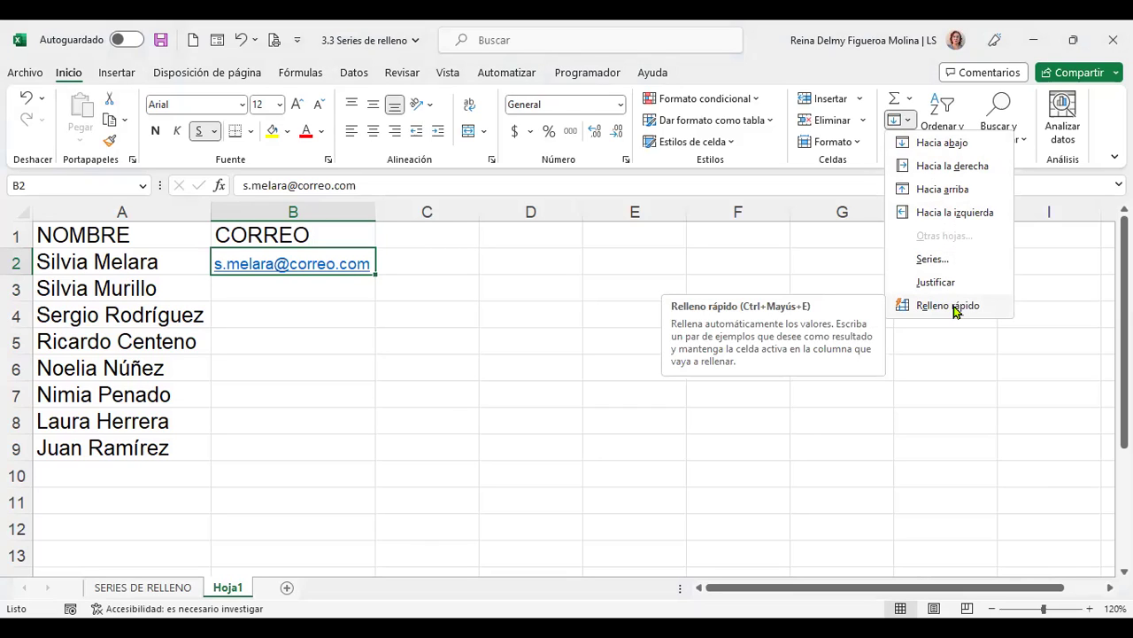
left_click(954, 306)
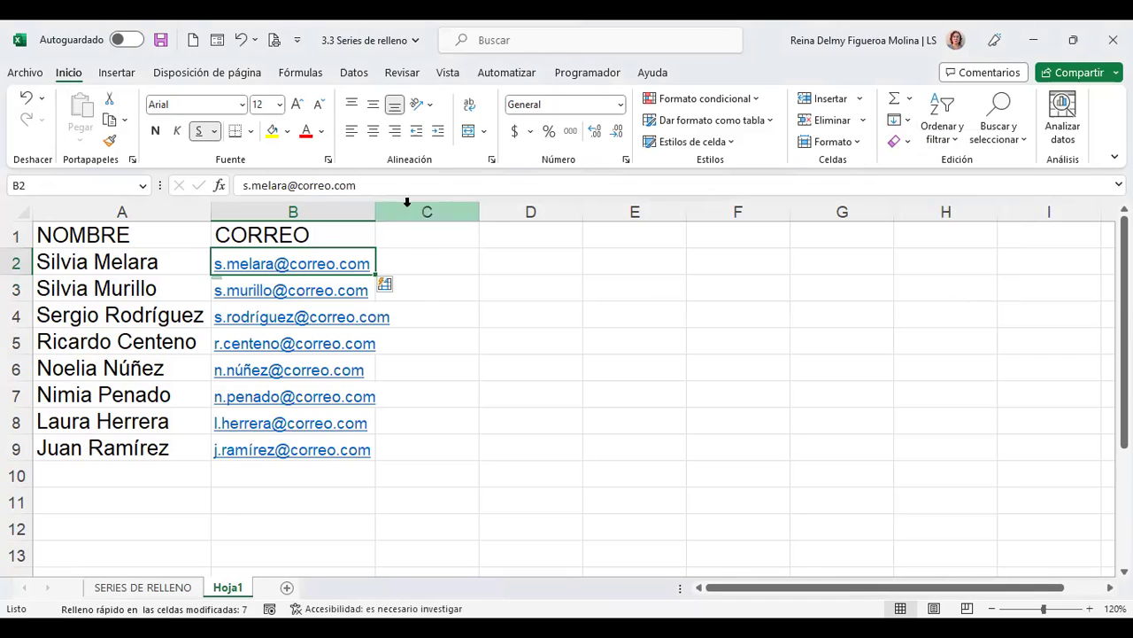
double_click(375, 212)
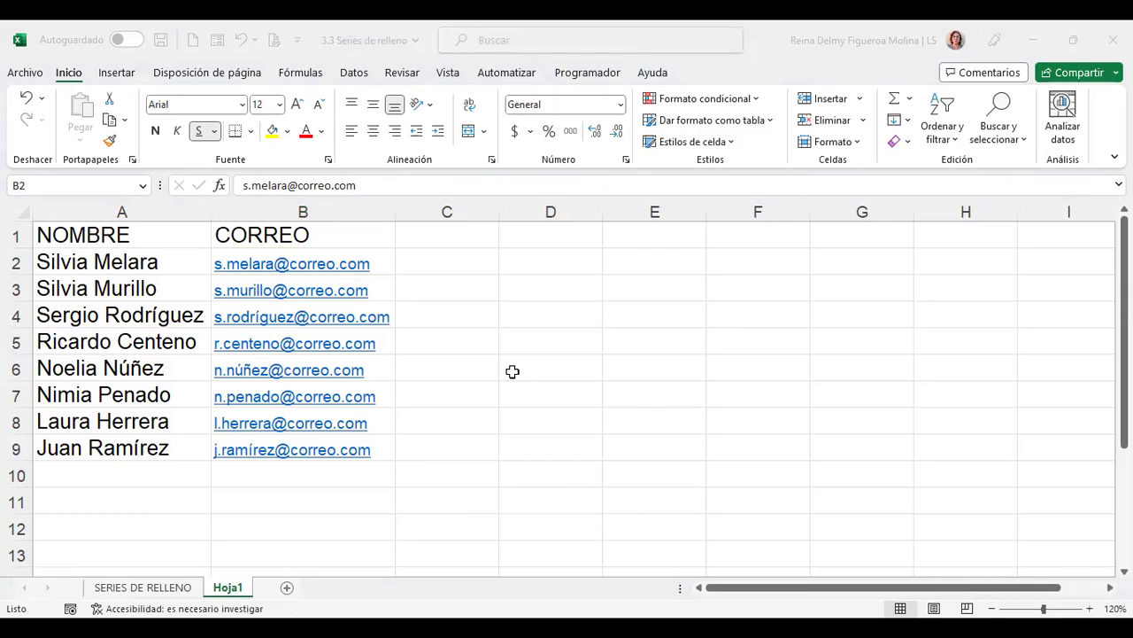
- Add the headers NOMBRE in C1 and APELLIDO in D1
left_click(448, 237)
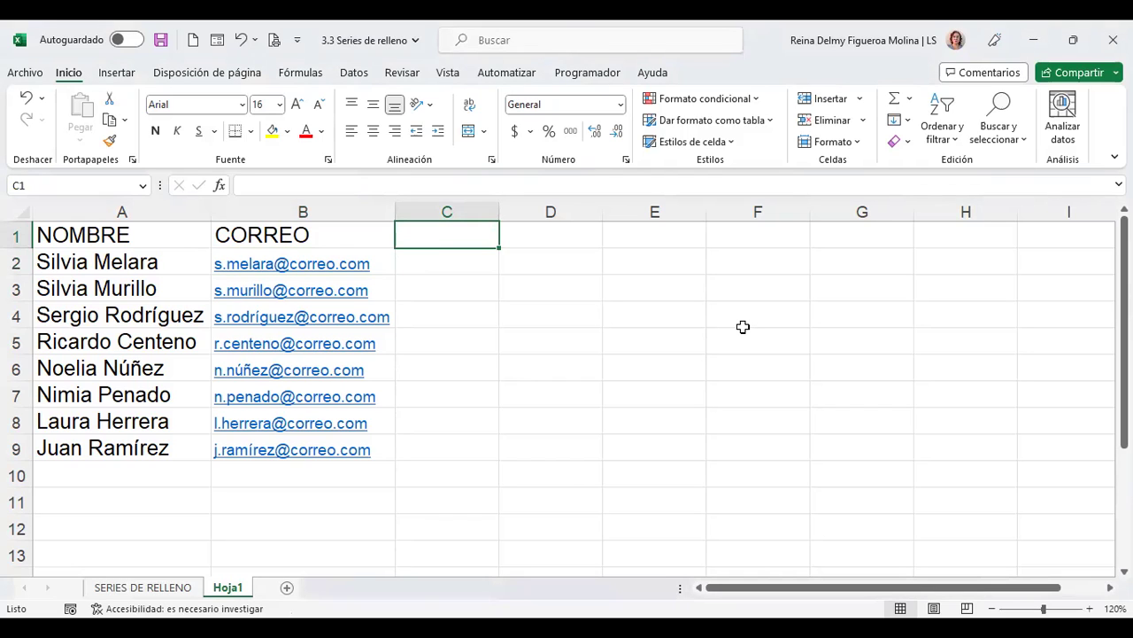
type("nombre")
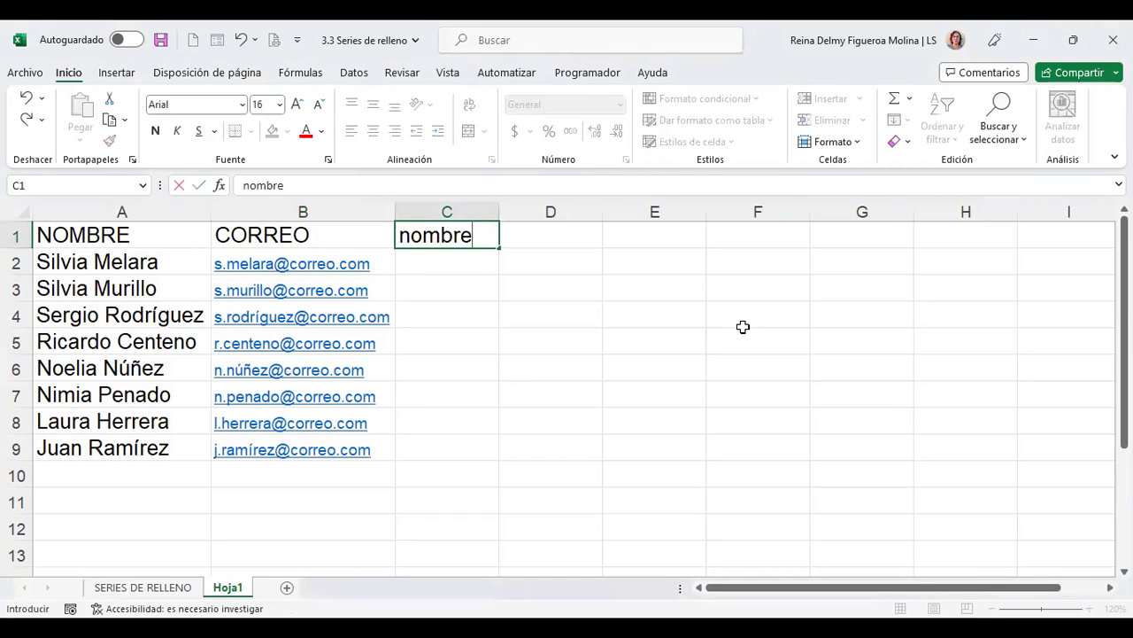
key("BackSpace")
key("BackSpace")
key("BackSpace")
key("BackSpace")
type("NOMBRE")
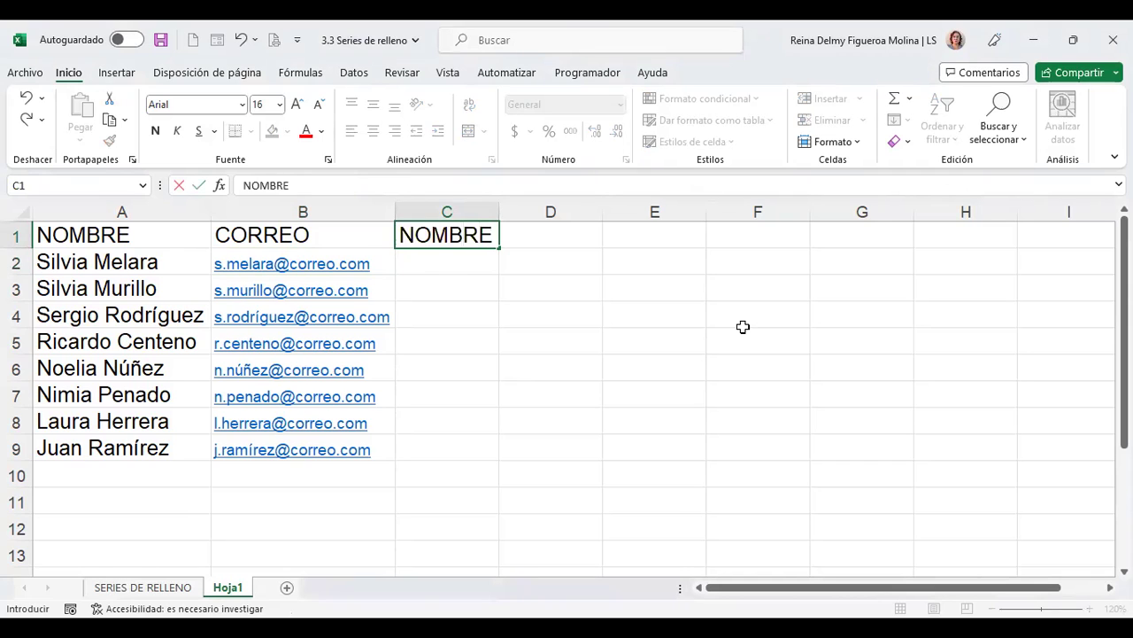
key("Return")
key("Up")
key("Right")
type("APELLI")
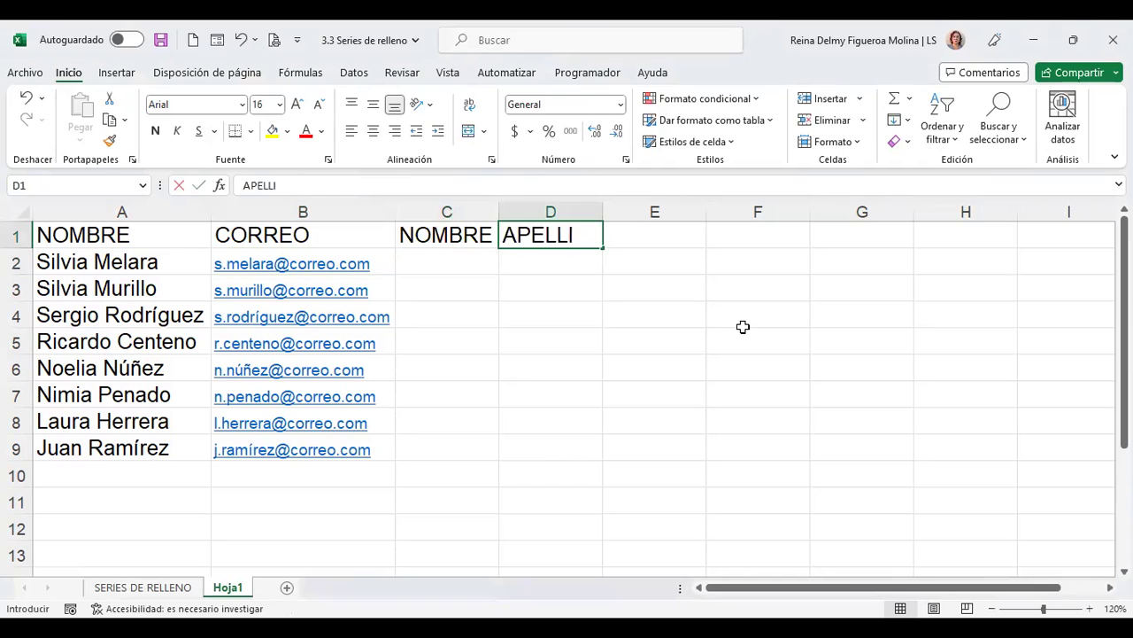
type("DO")
key("Return")
key("Left")
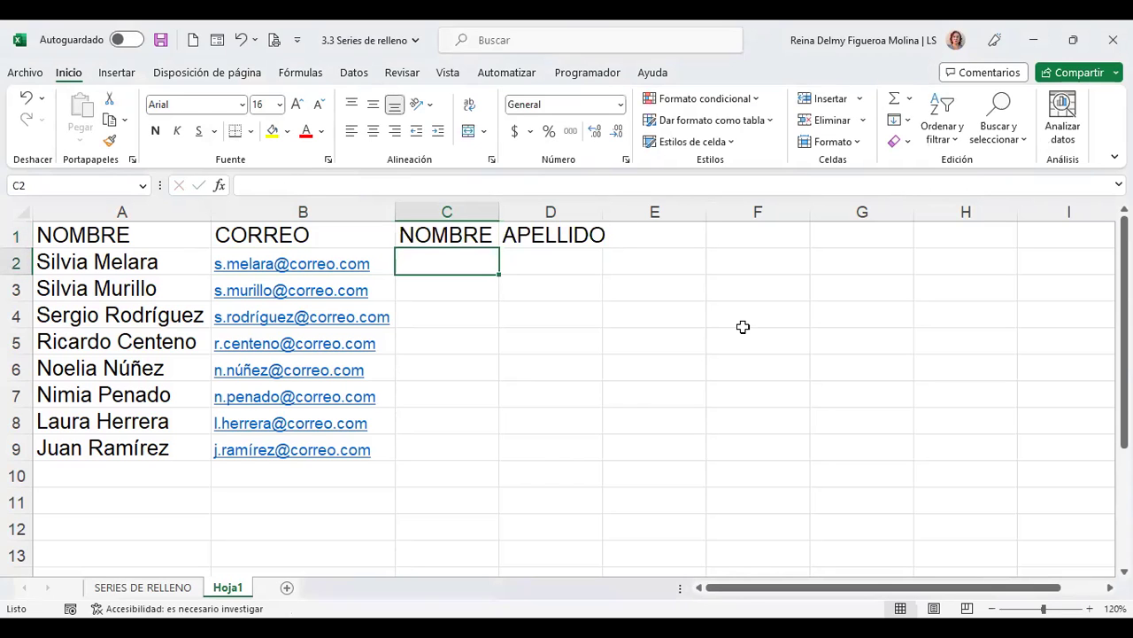
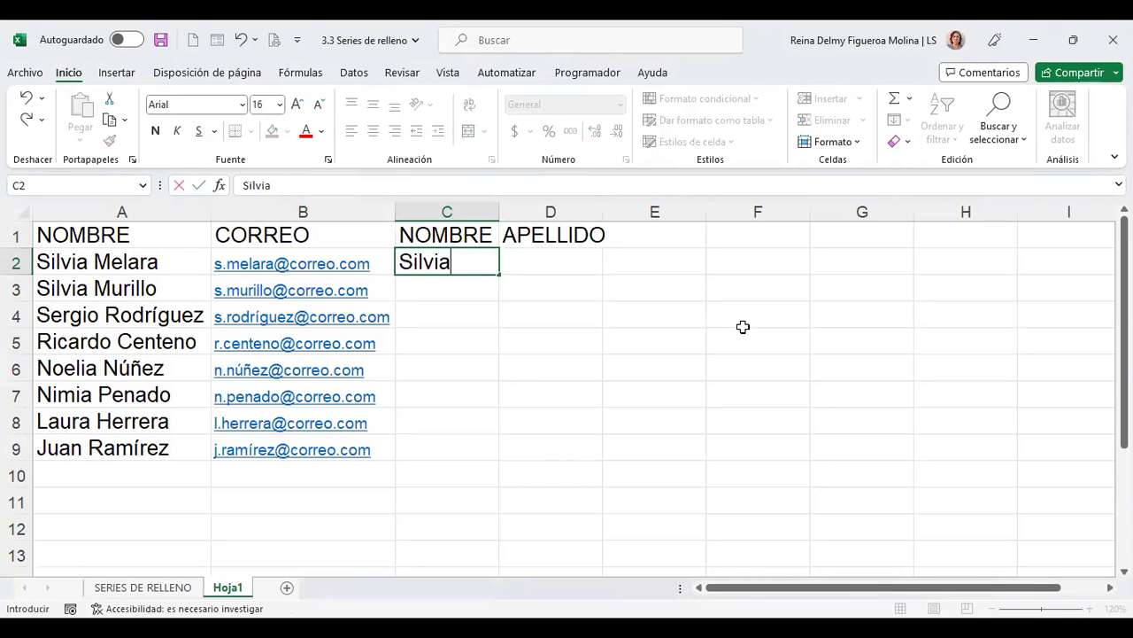
key("Tab")
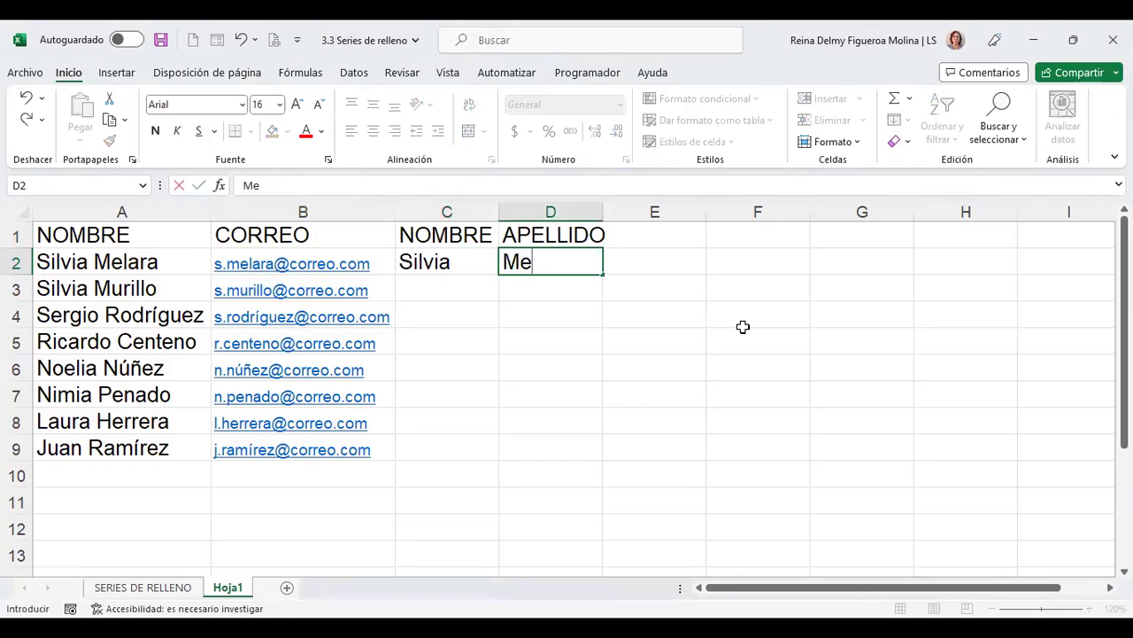
key("Left")
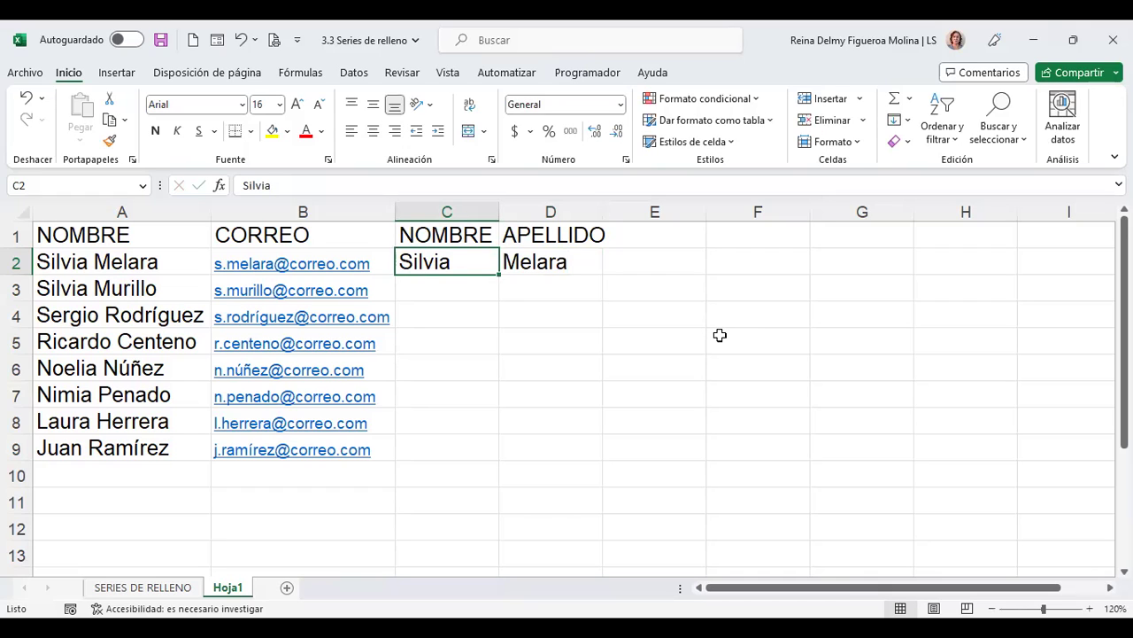
key("ctrl+e")
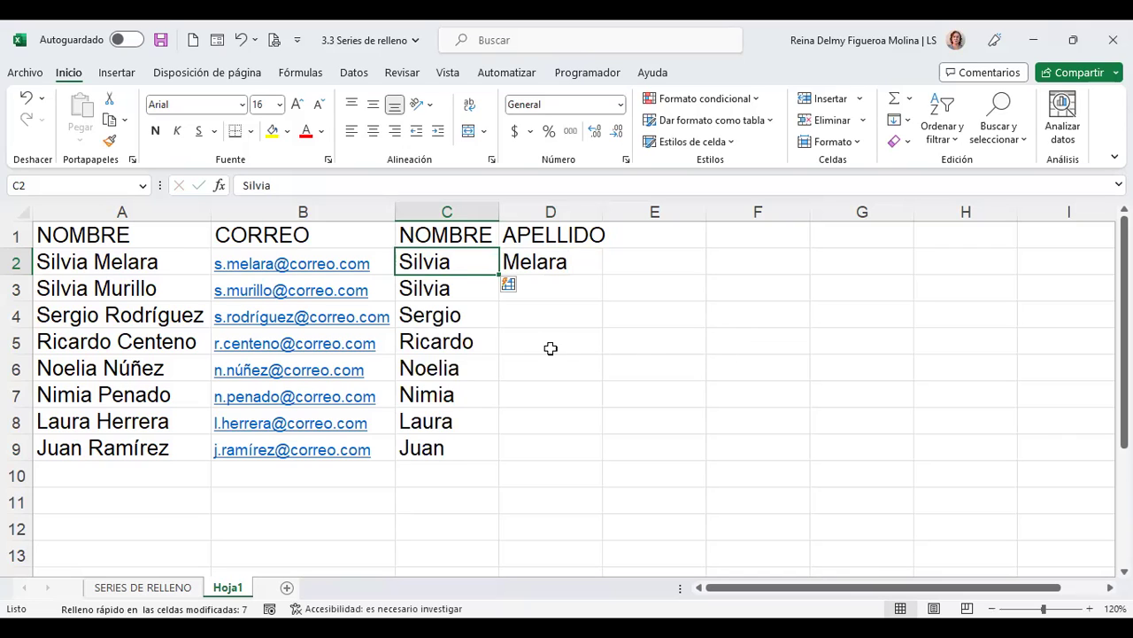
left_click(907, 129)
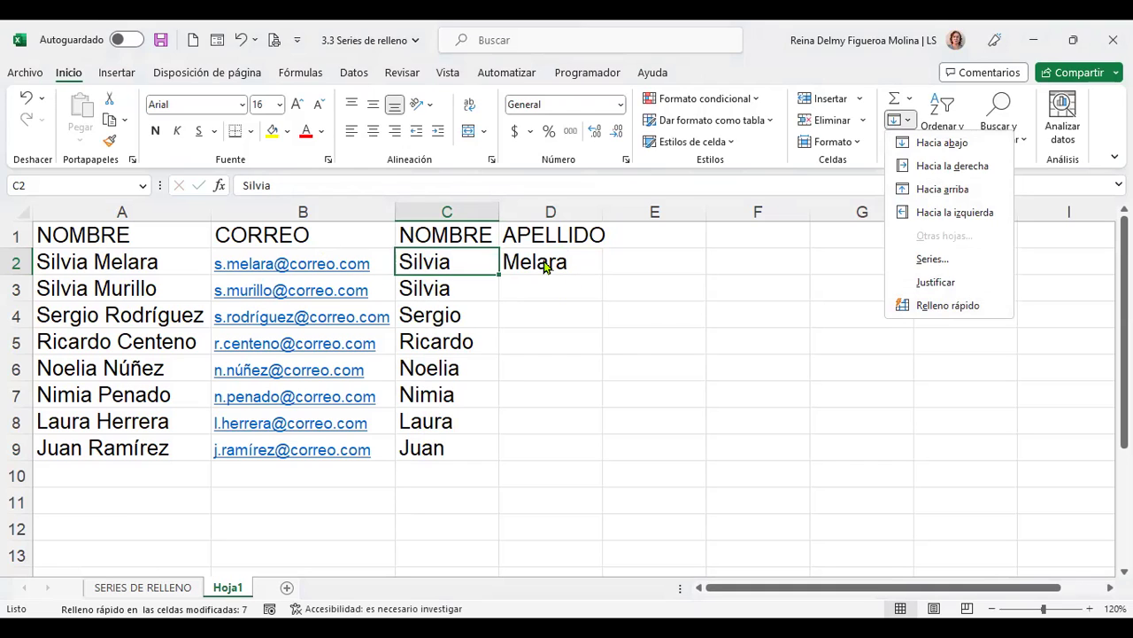
- Flash-fill the surnames down column D from the Melara example and autofit column D
left_click(576, 259)
left_click(576, 258)
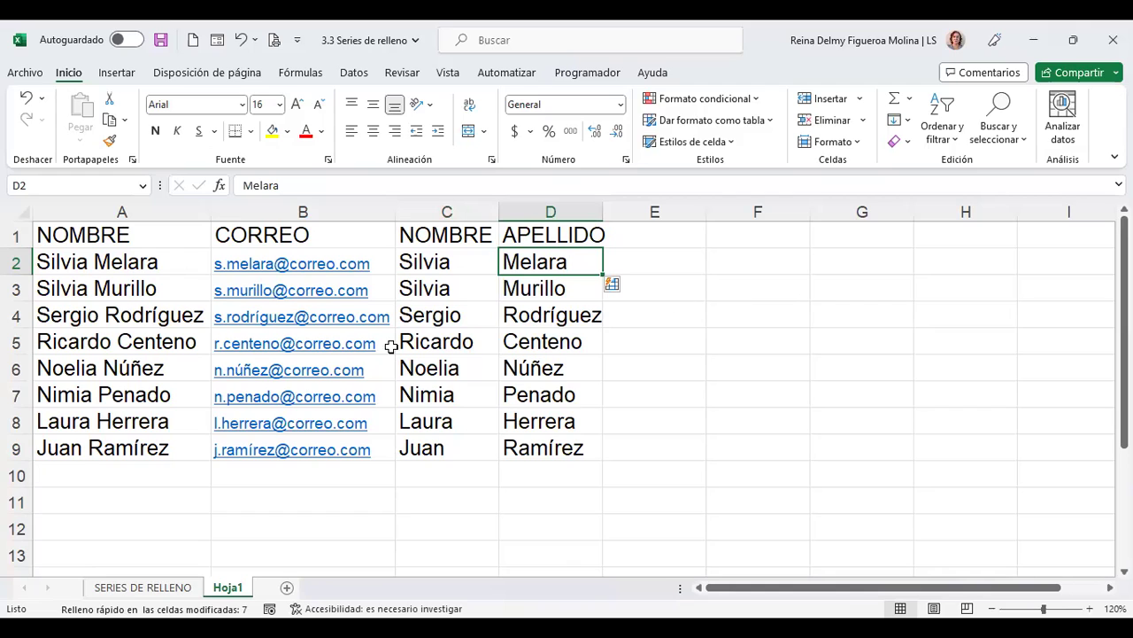
left_click(506, 208)
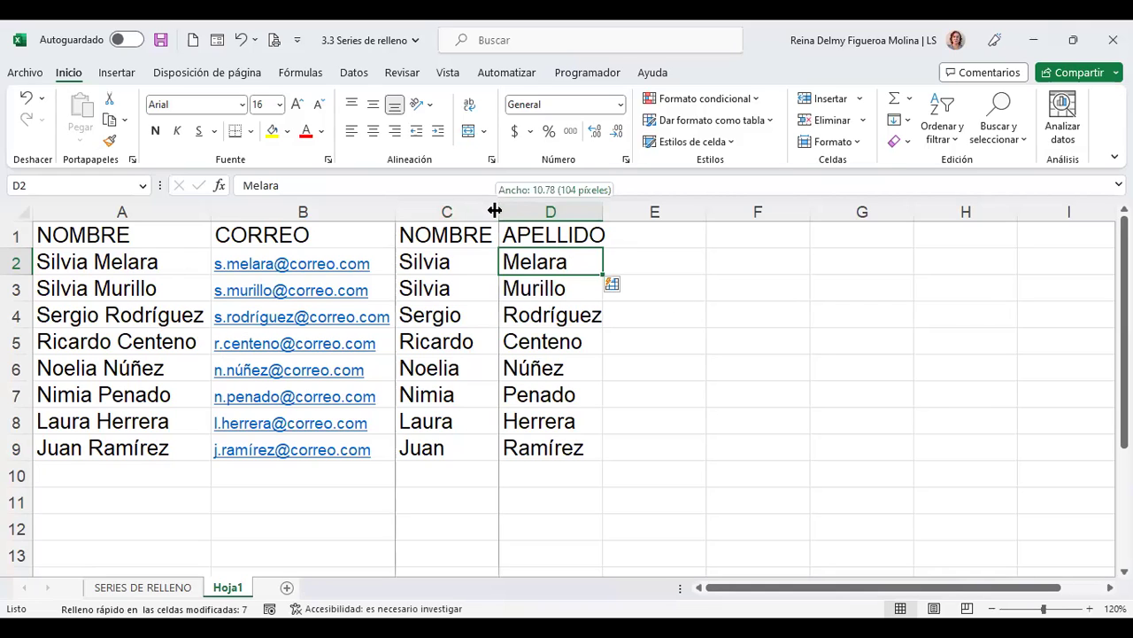
double_click(603, 213)
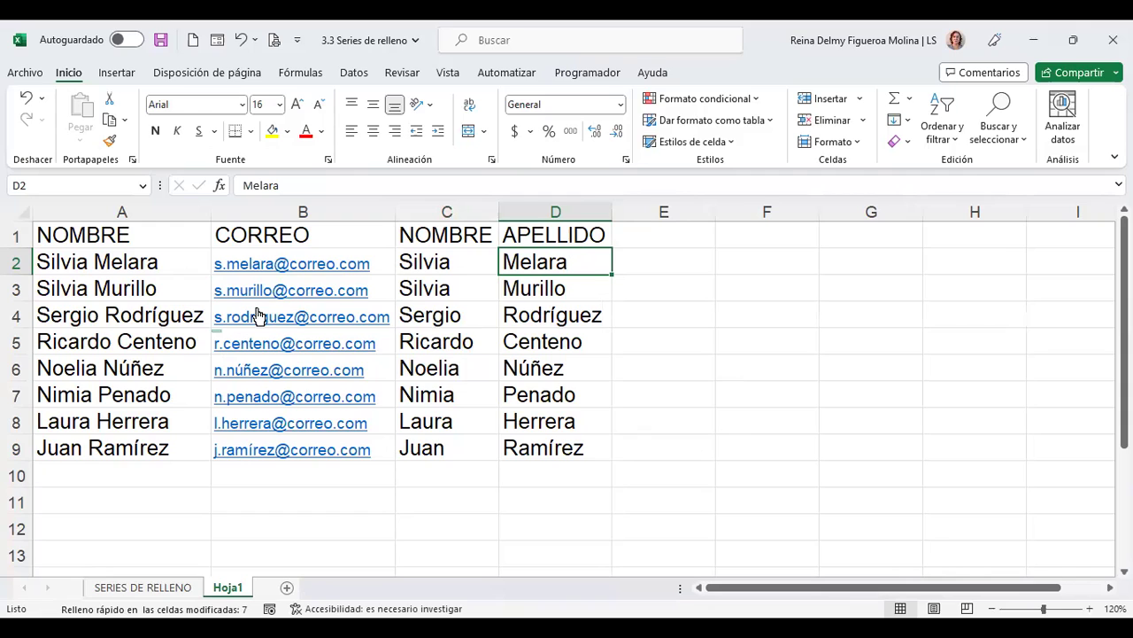
left_click(675, 263)
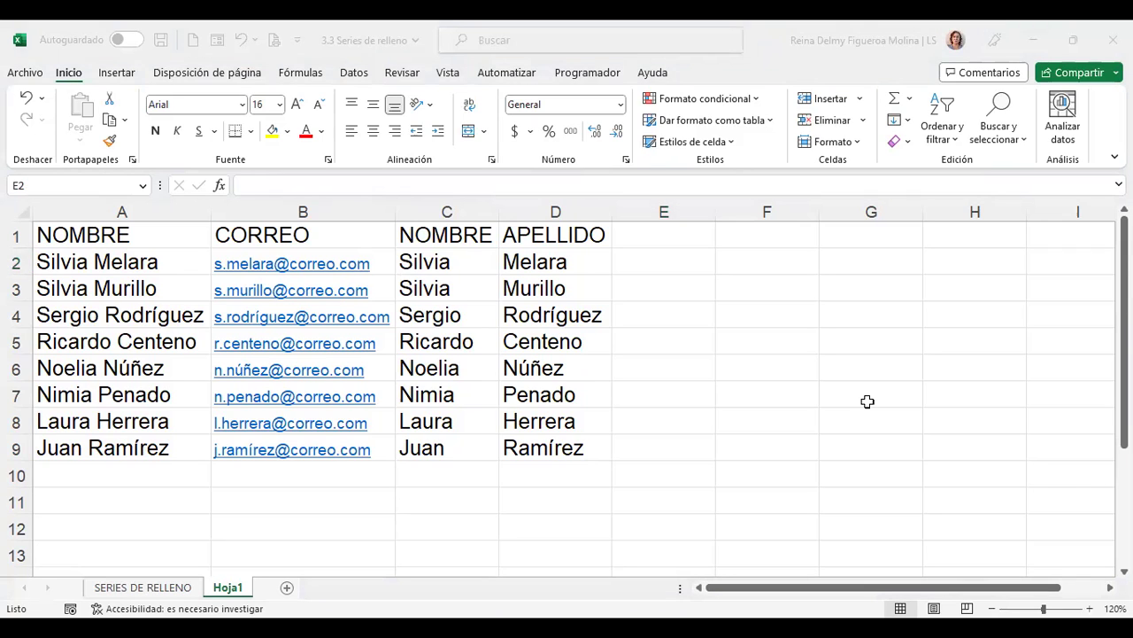
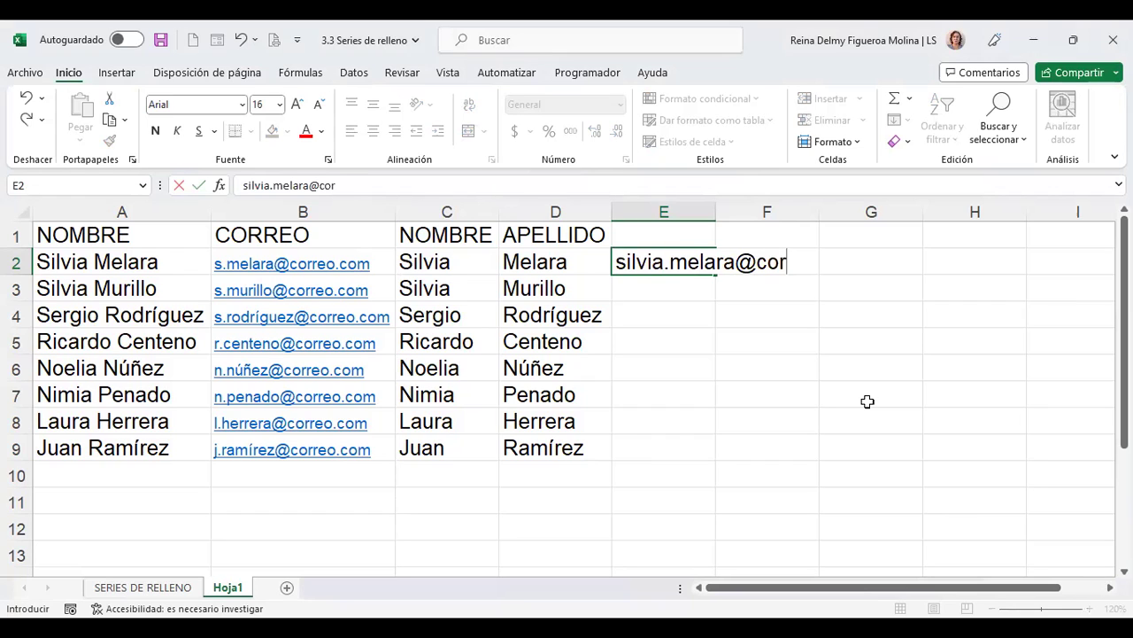
key("Return")
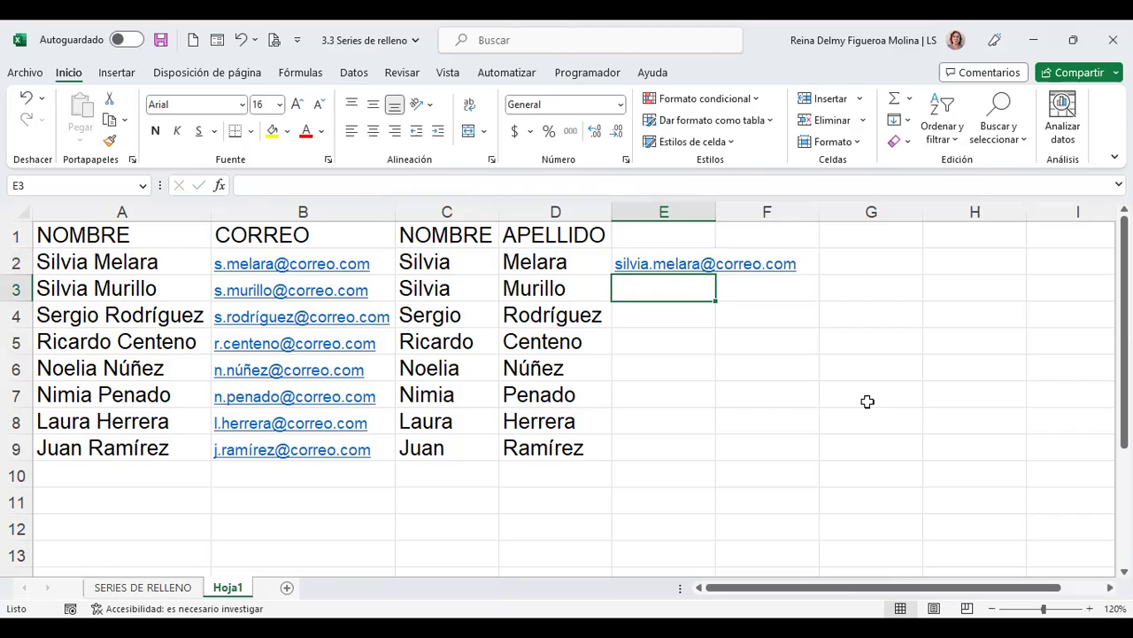
key("Up")
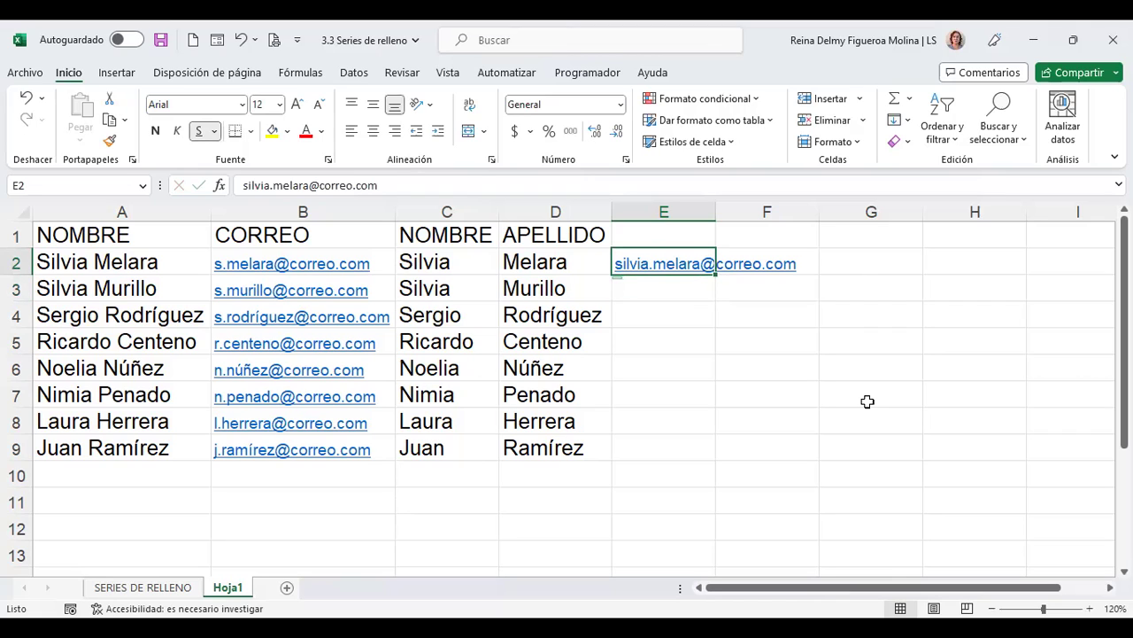
key("ctrl+e")
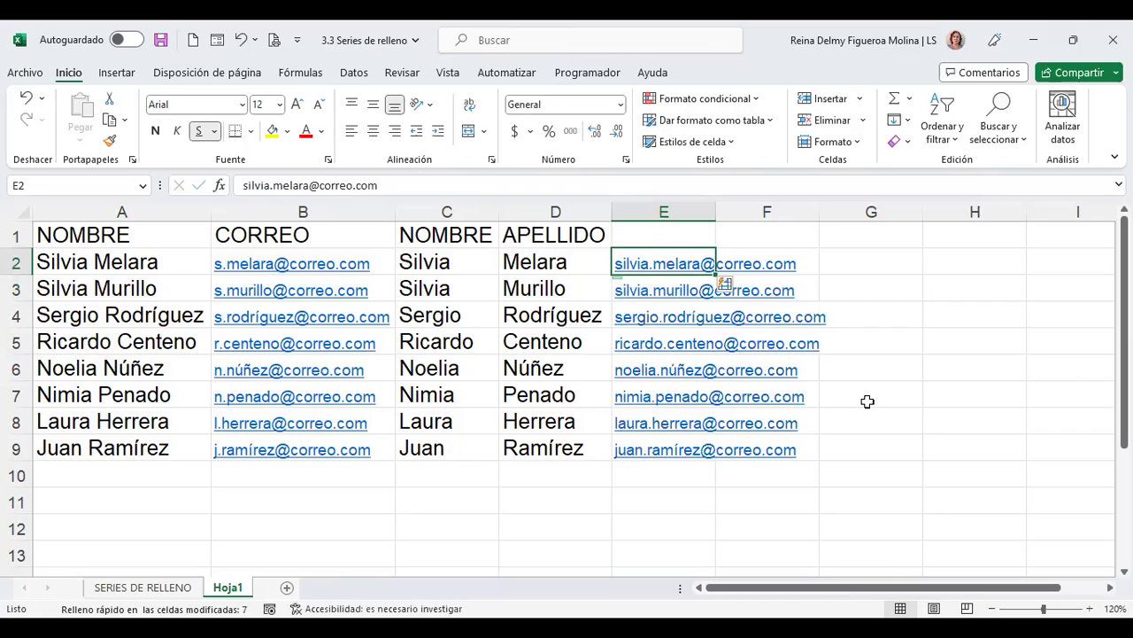
double_click(715, 211)
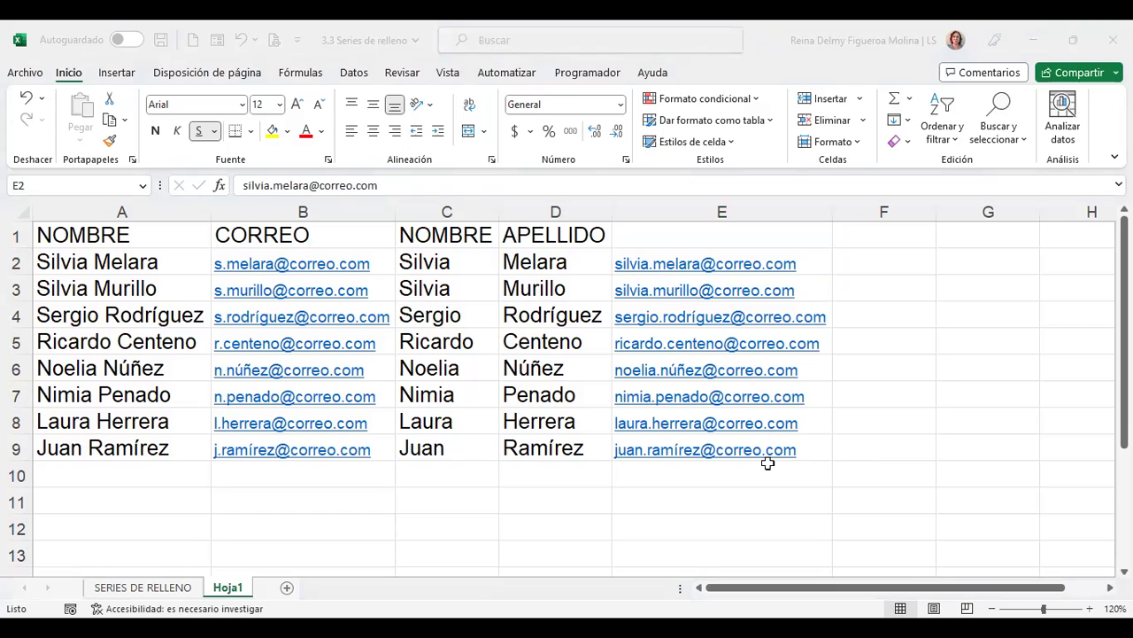
left_click(893, 262)
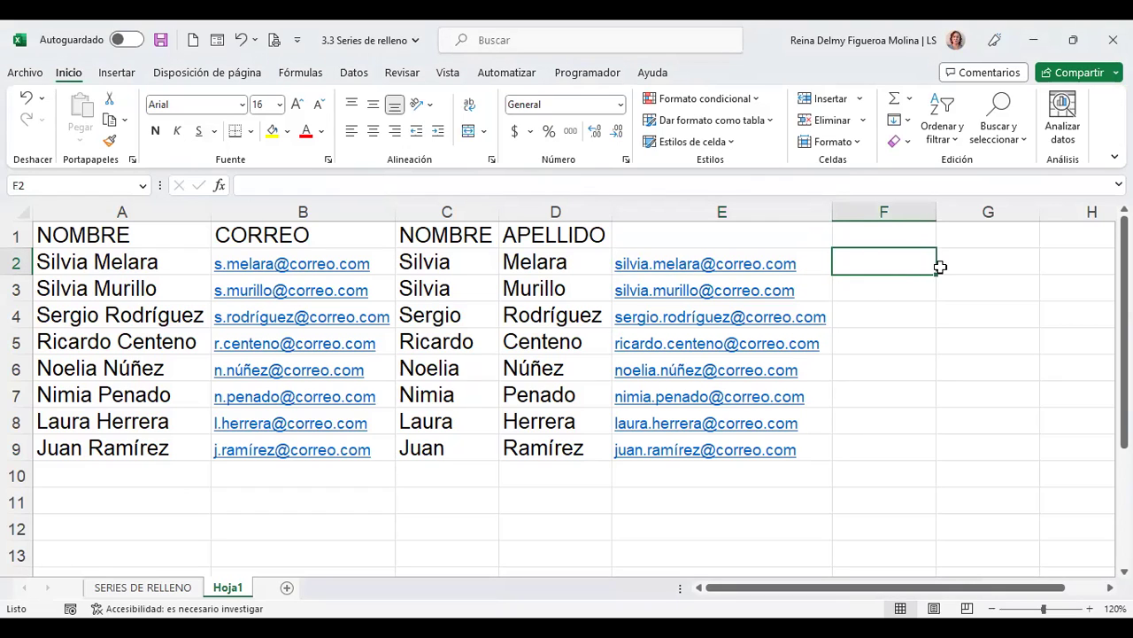
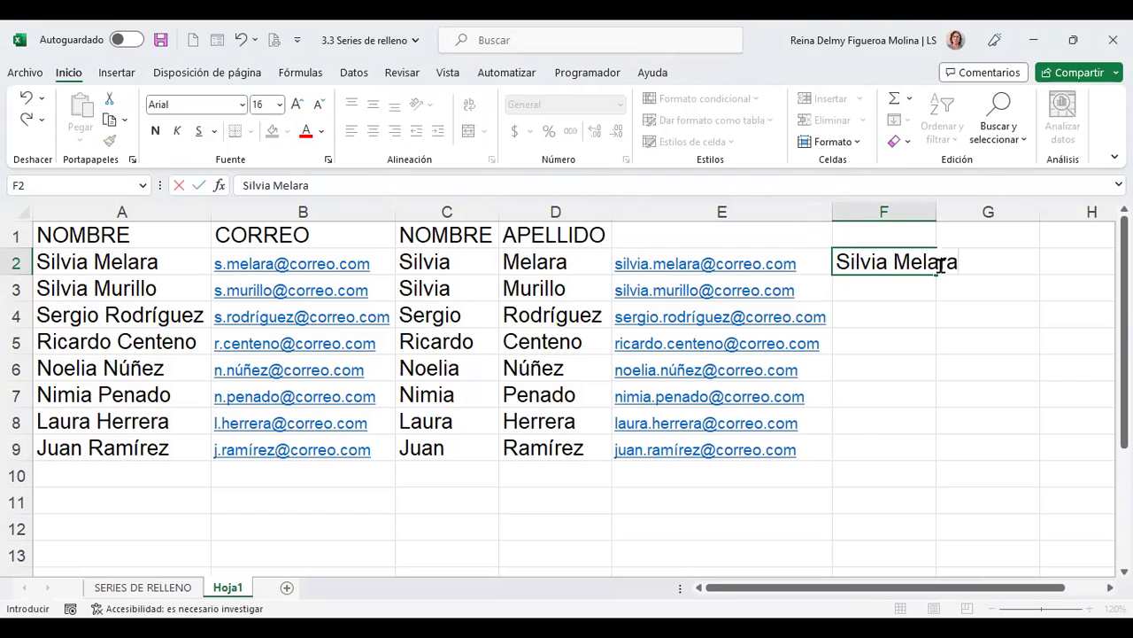
key("Return")
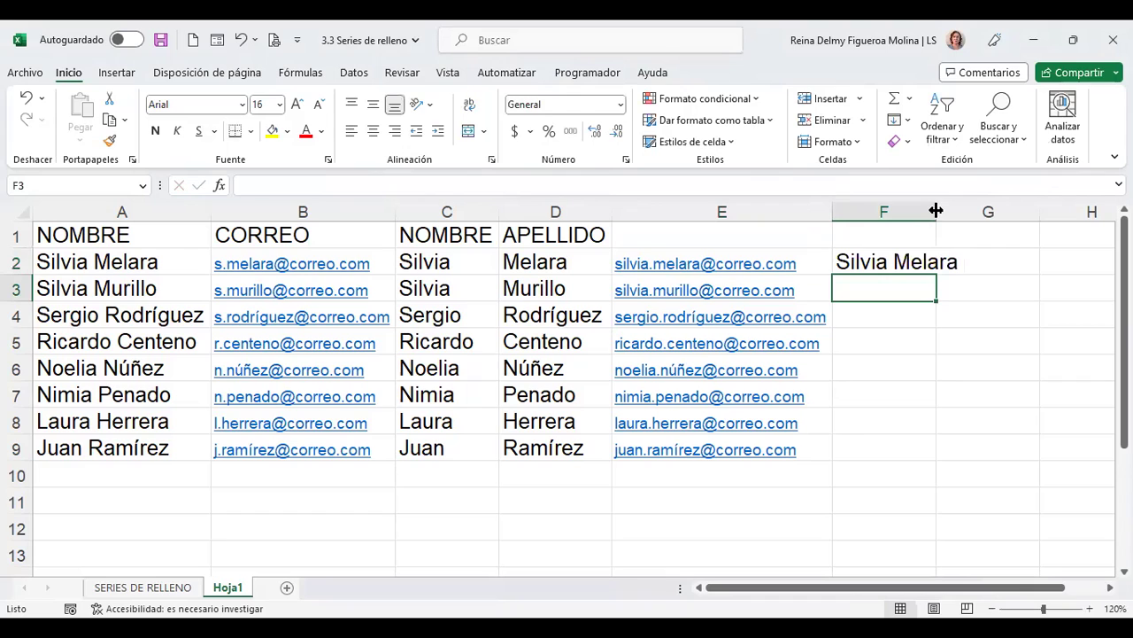
key("Up")
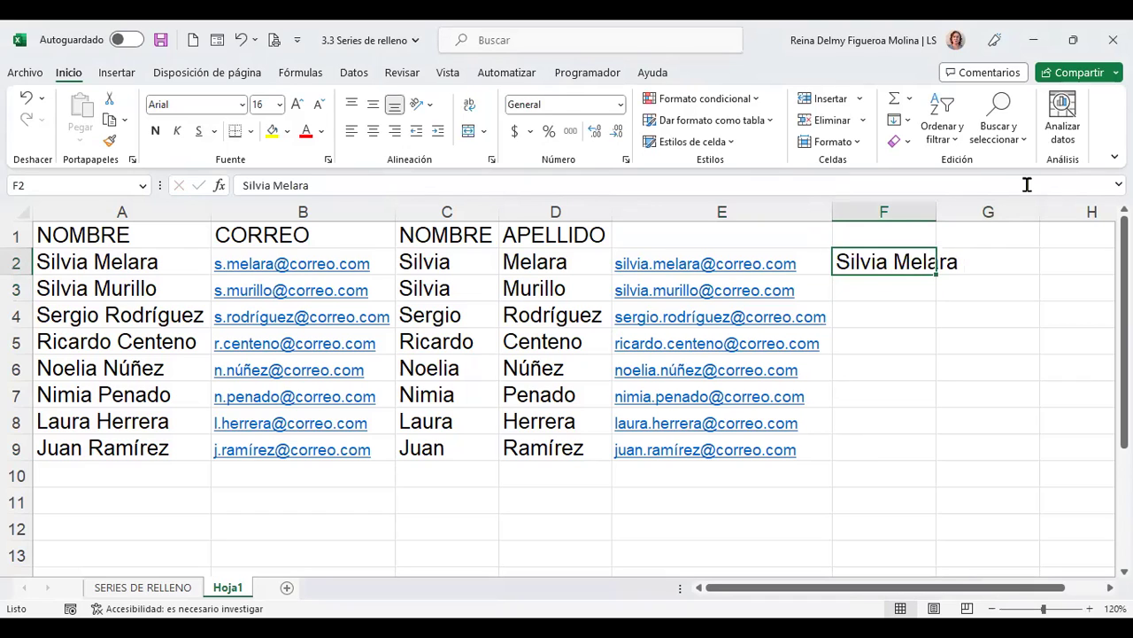
key("ctrl+e")
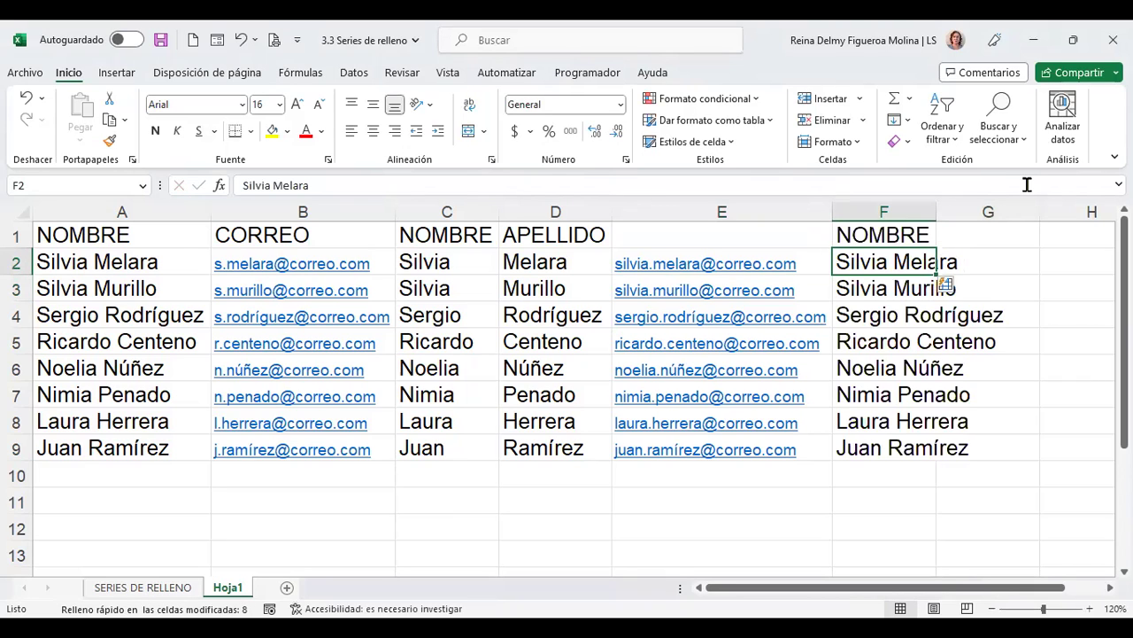
double_click(937, 214)
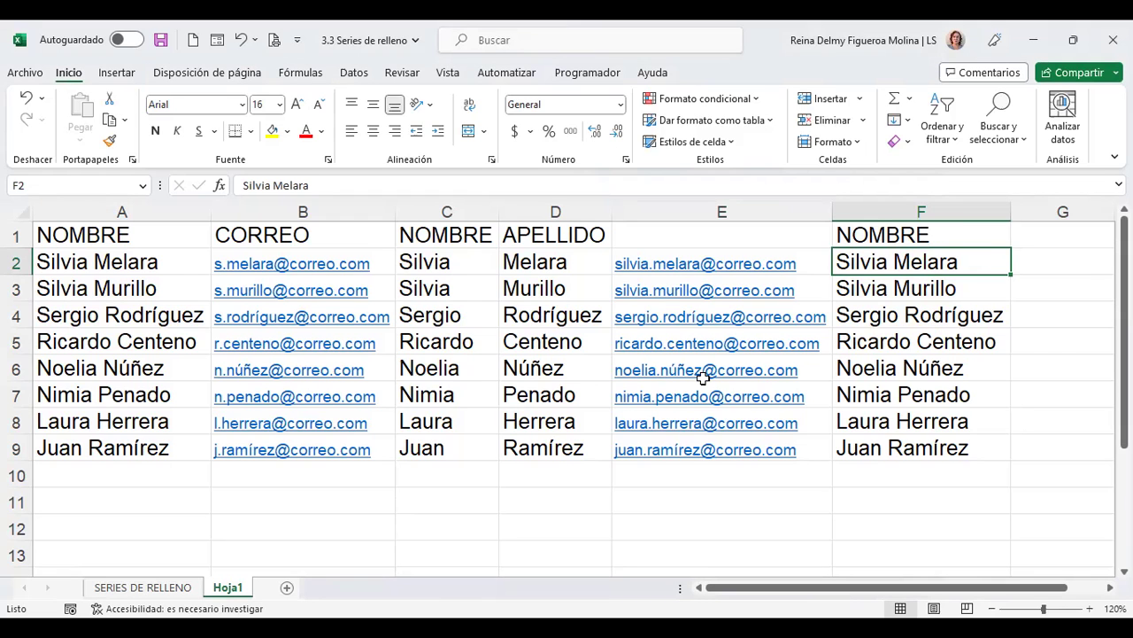
- Enter the heading DUI in A12 and the first number 123456789 in A13
scroll(221, 441, "down", 1)
scroll(221, 440, "down", 2)
scroll(221, 440, "up", 1)
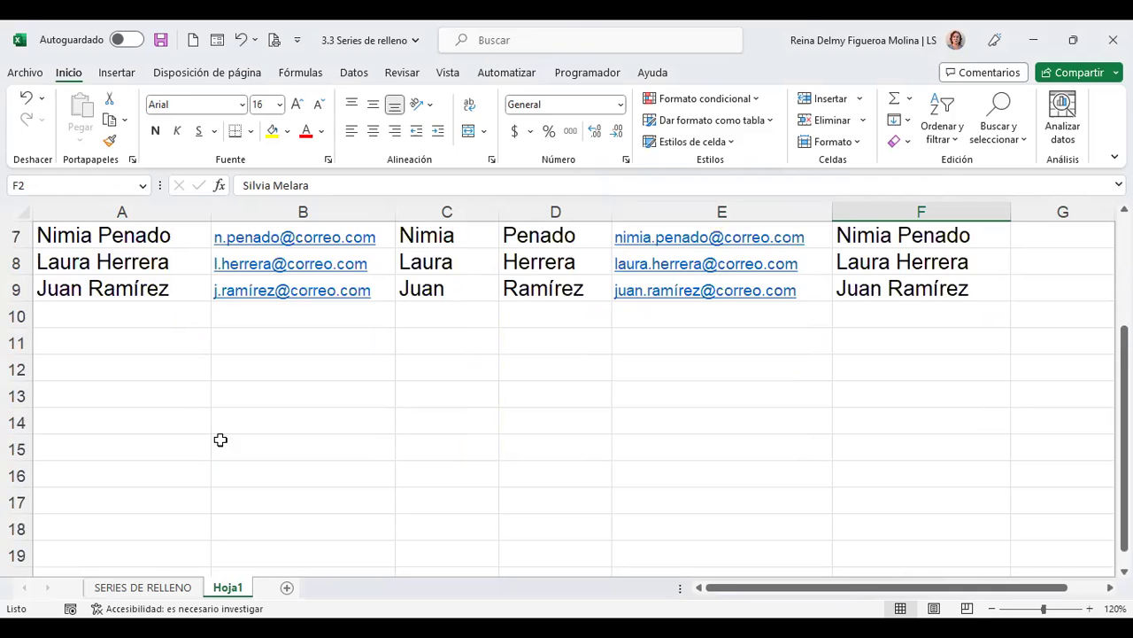
left_click(146, 370)
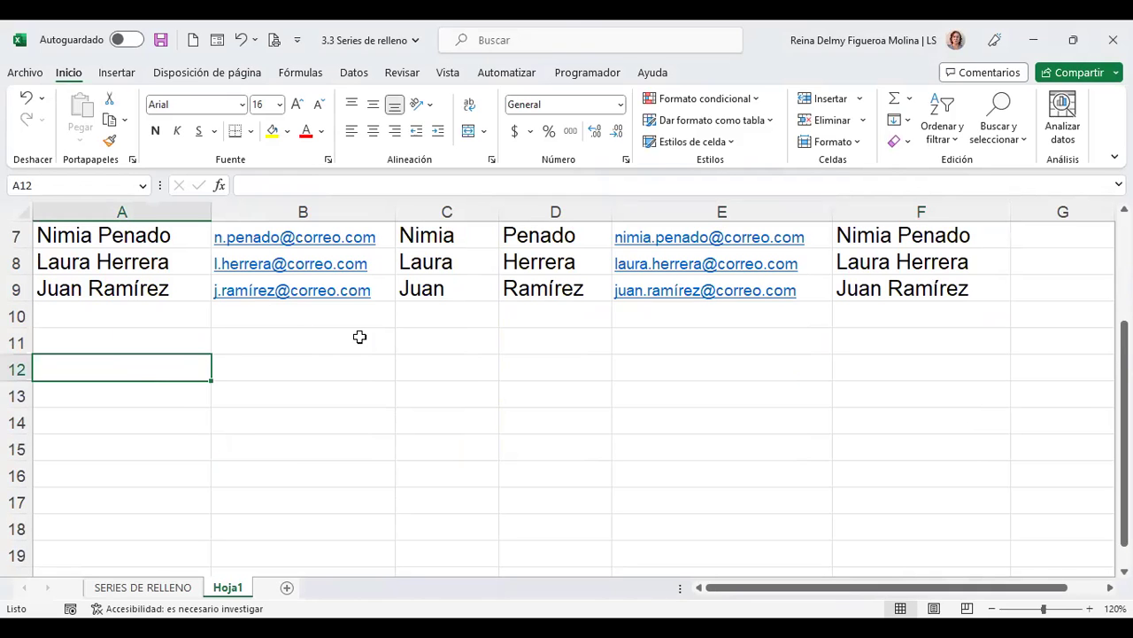
type("DUI")
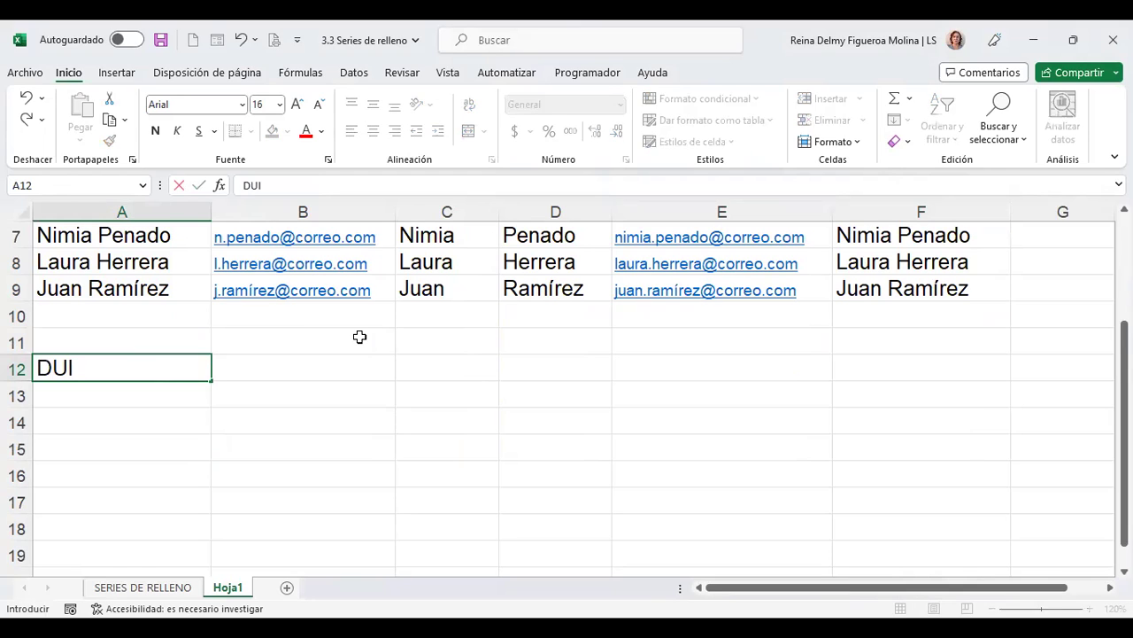
key("Return")
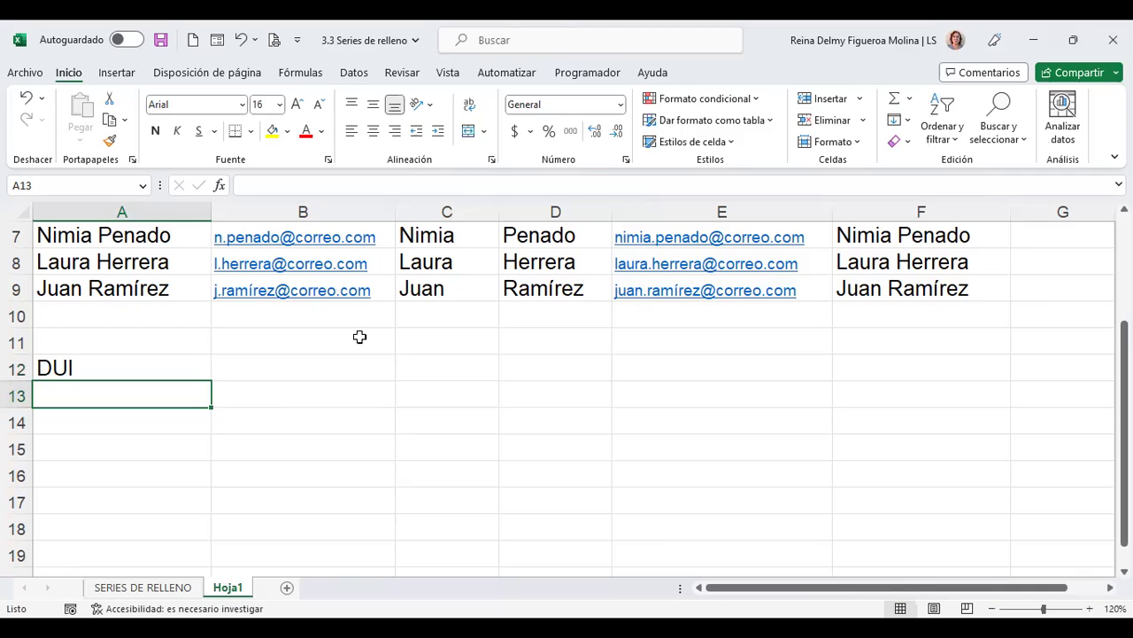
type("12")
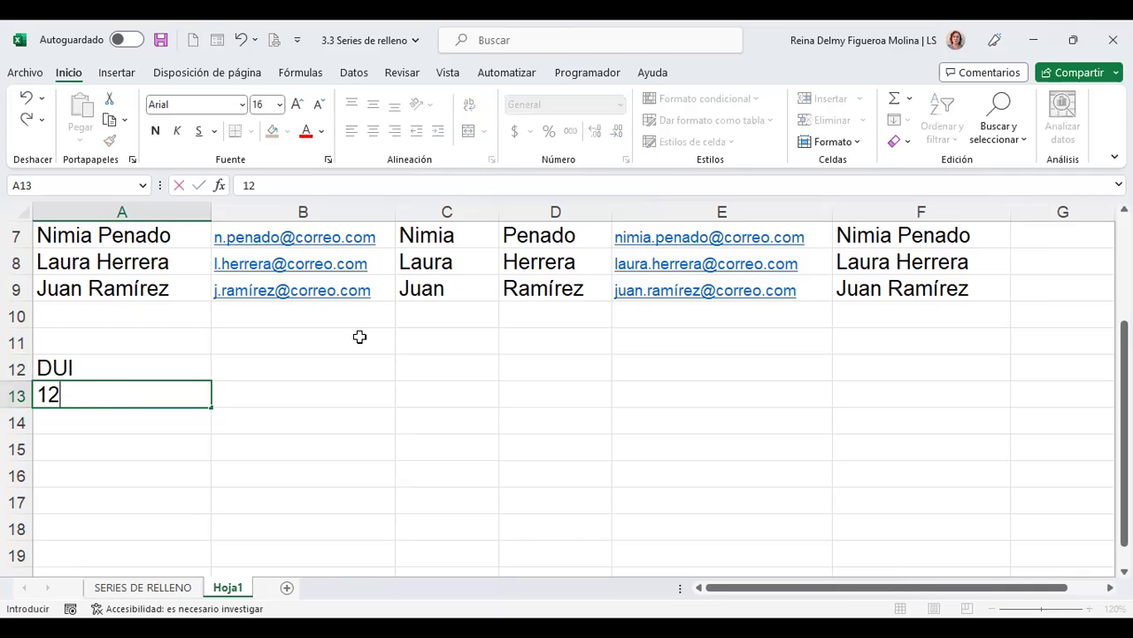
type("3456789")
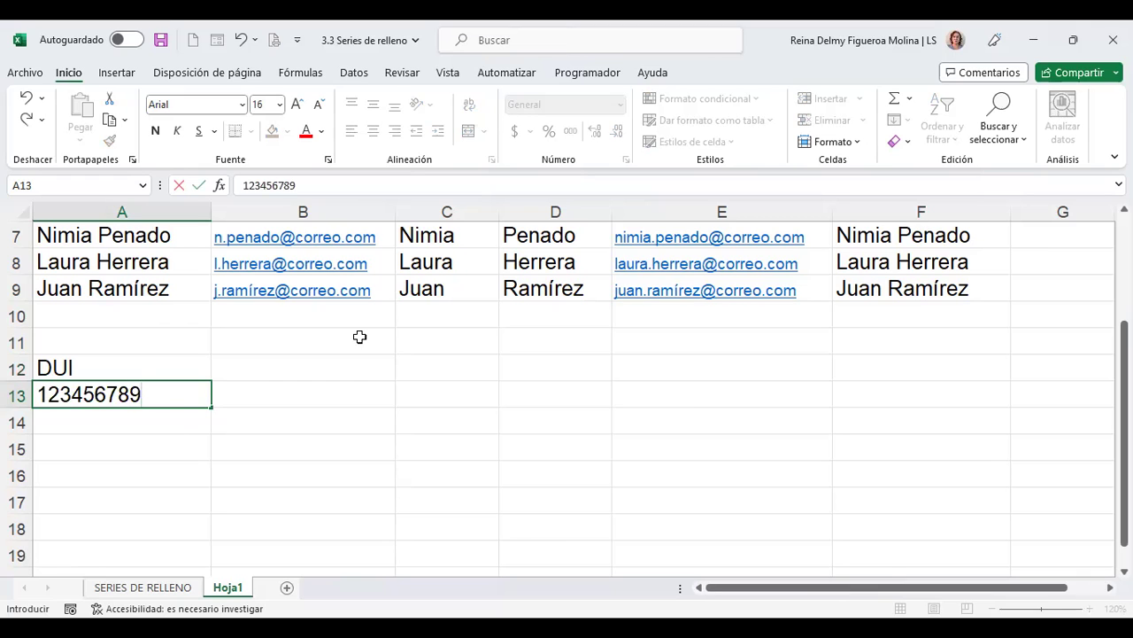
key("Return")
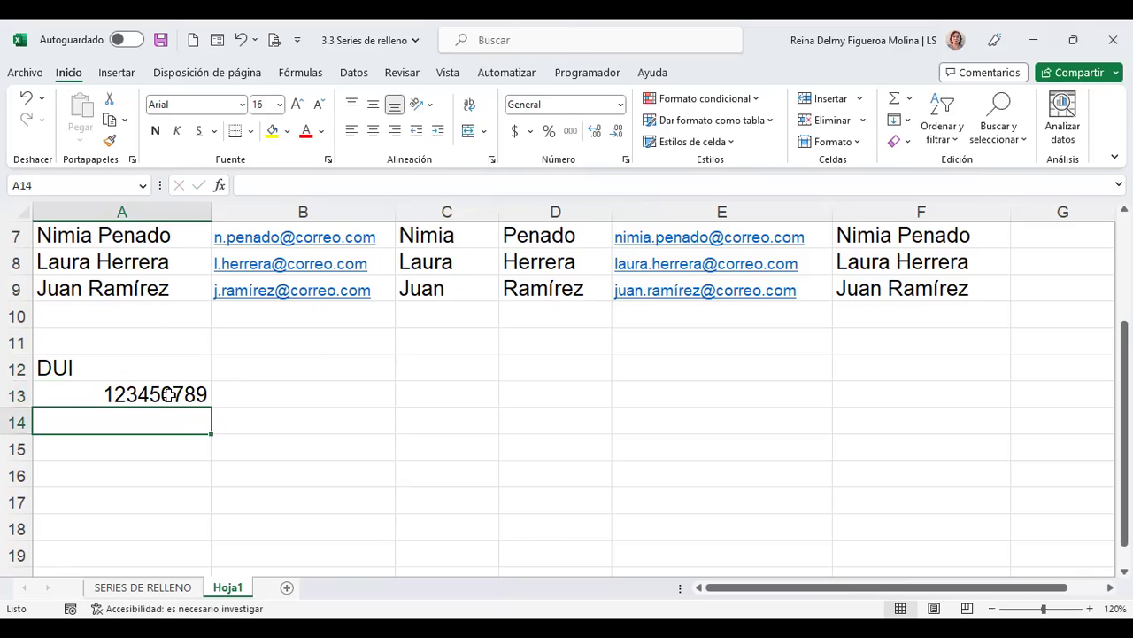
- Fill A13:A21 as an incrementing series from 123456789 to 123456797
left_click(169, 395)
scroll(169, 395, "down", 1)
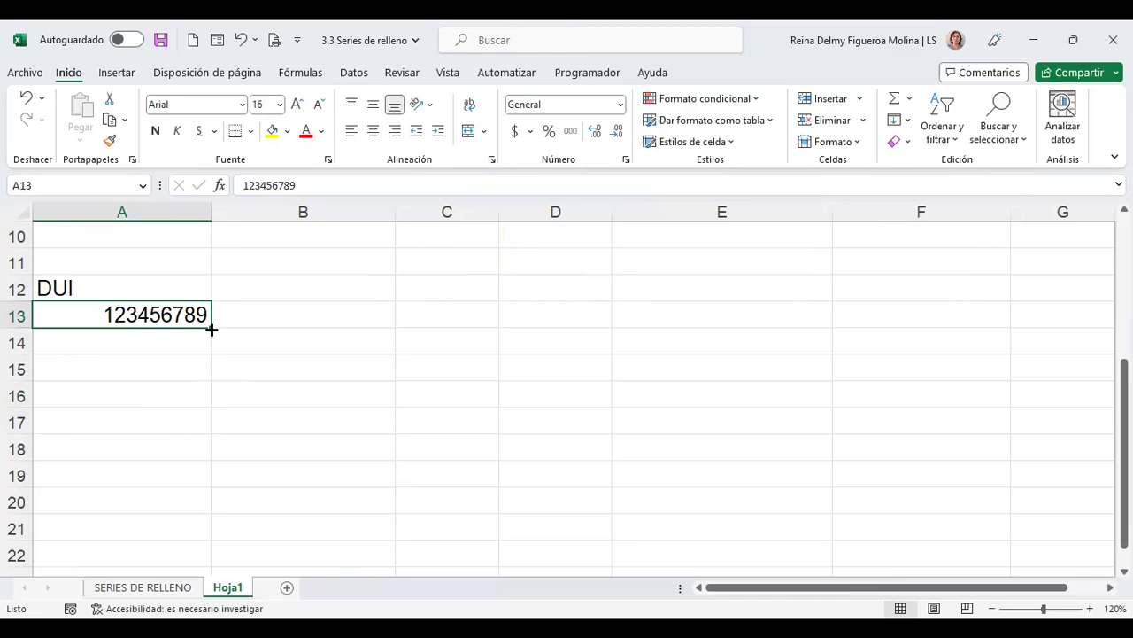
left_click_drag(208, 329, 200, 531)
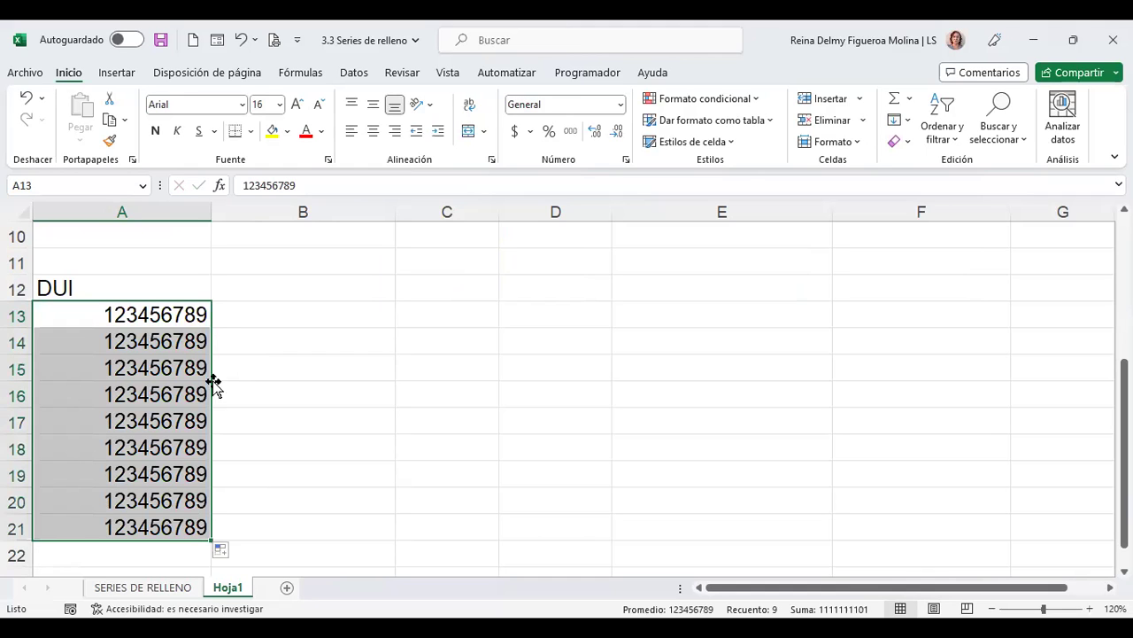
left_click(223, 551)
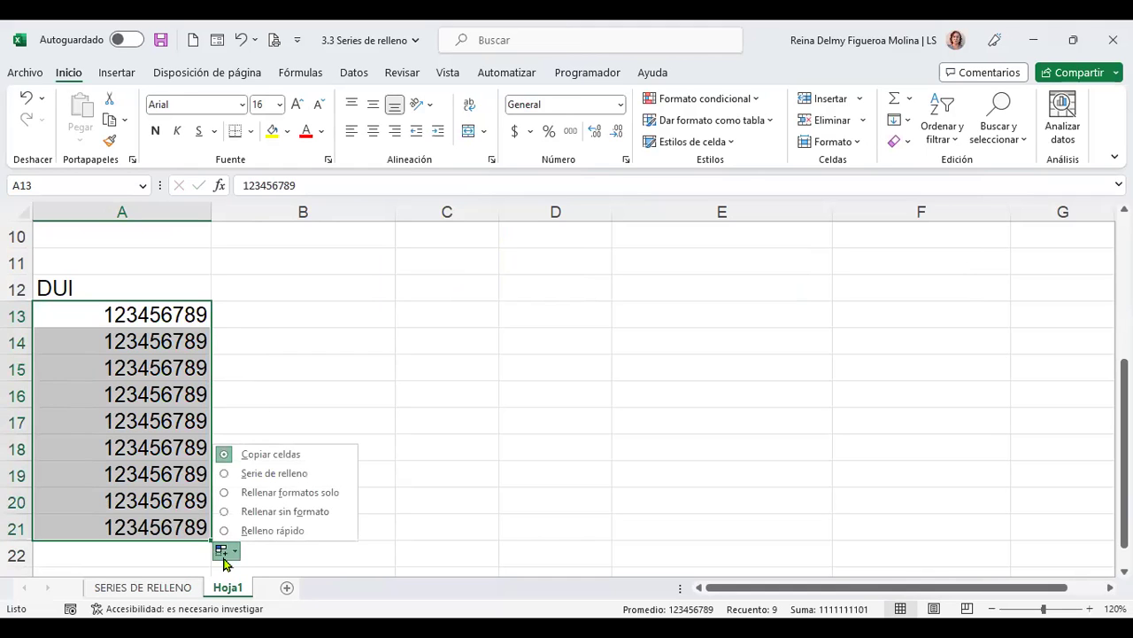
left_click(307, 473)
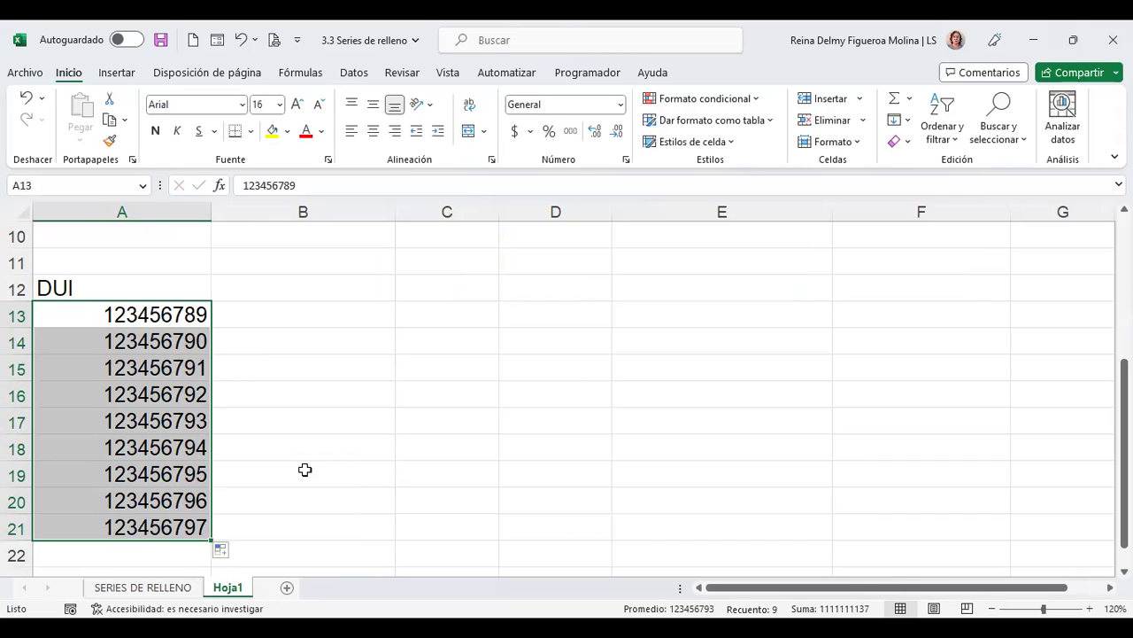
left_click(316, 316)
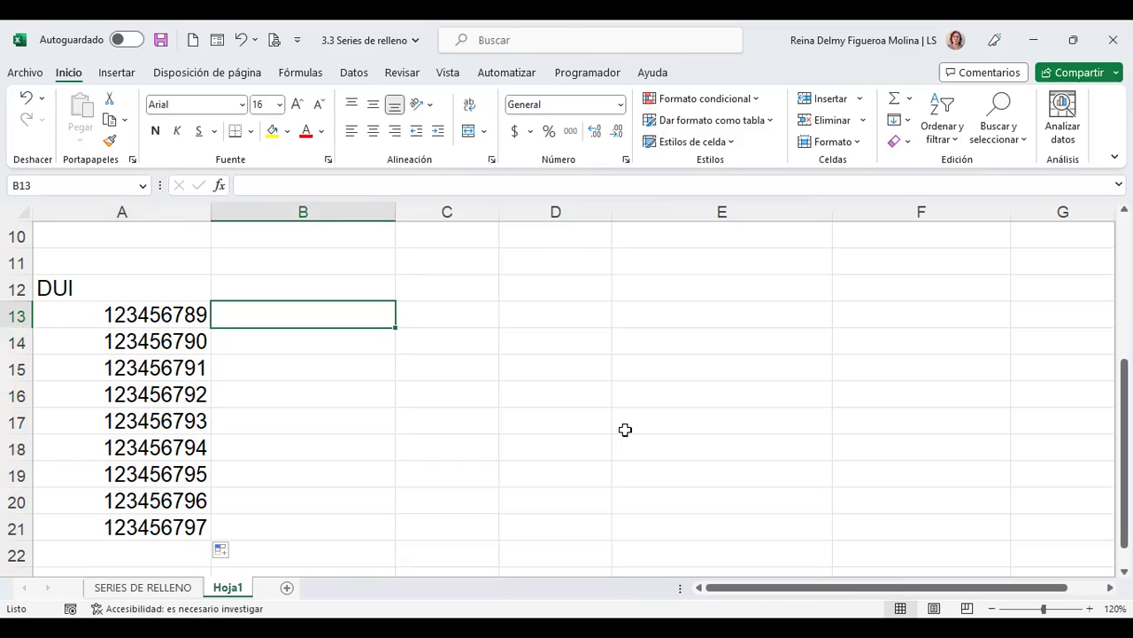
- Enter 12345678-9 in B13, and undo a Flash Fill attempt that gave wrong results
type("12345678-")
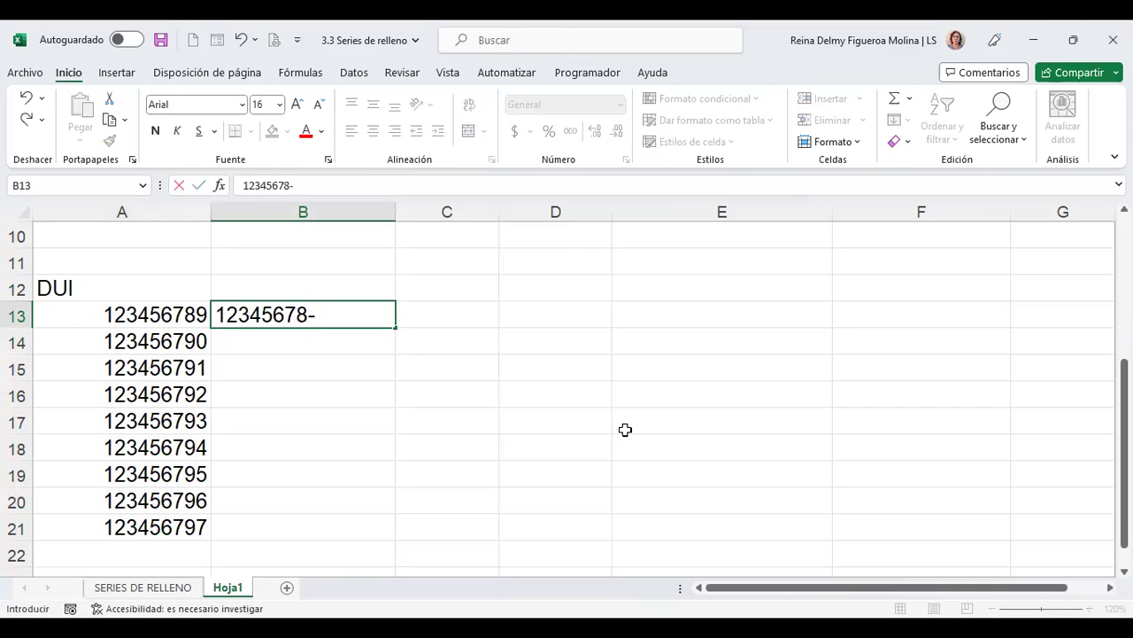
type("9")
key("Return")
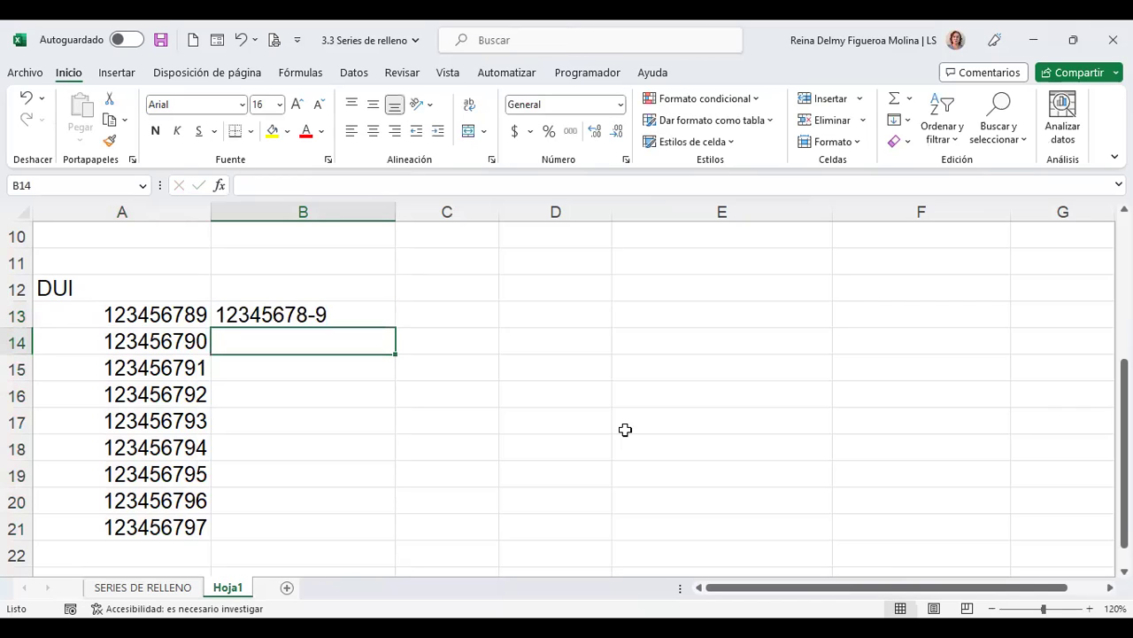
key("Up")
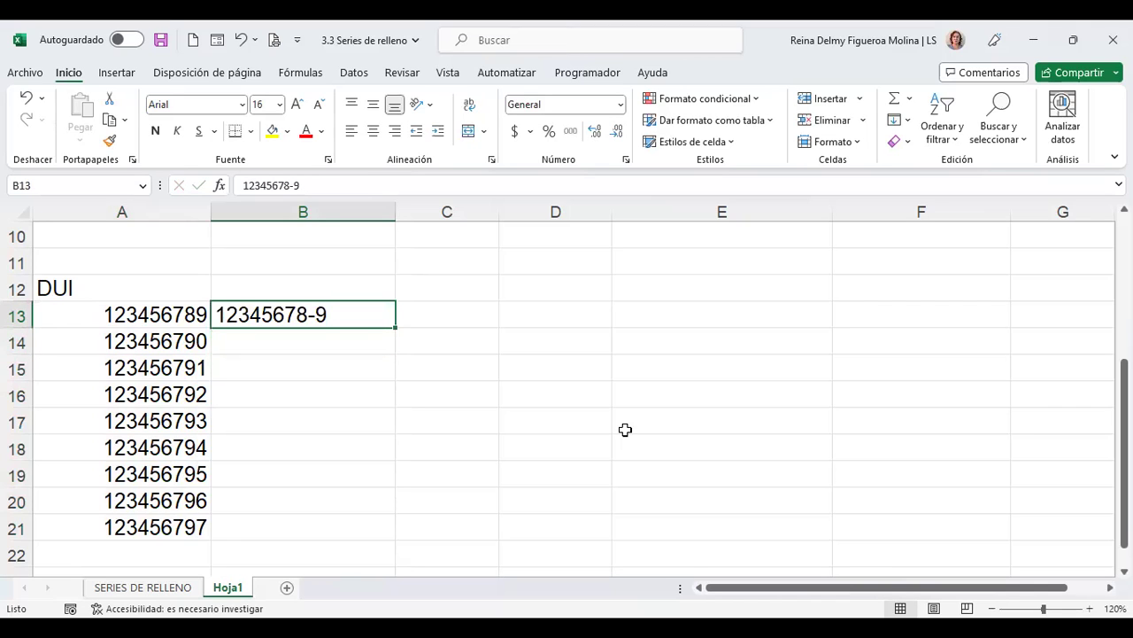
key("ctrl+e")
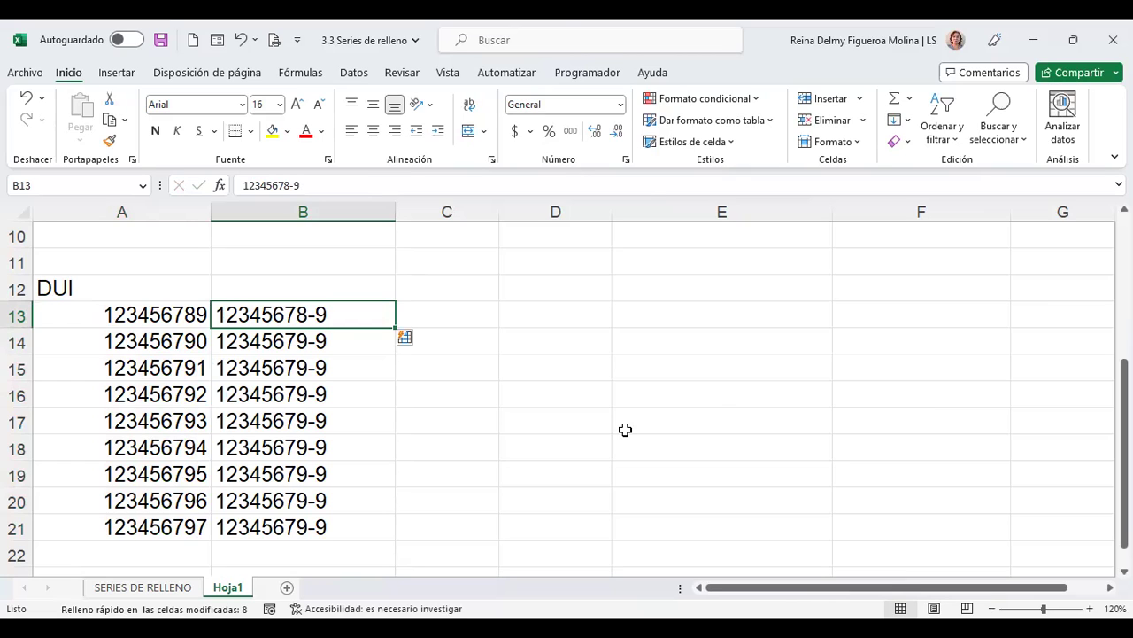
key("ctrl+z")
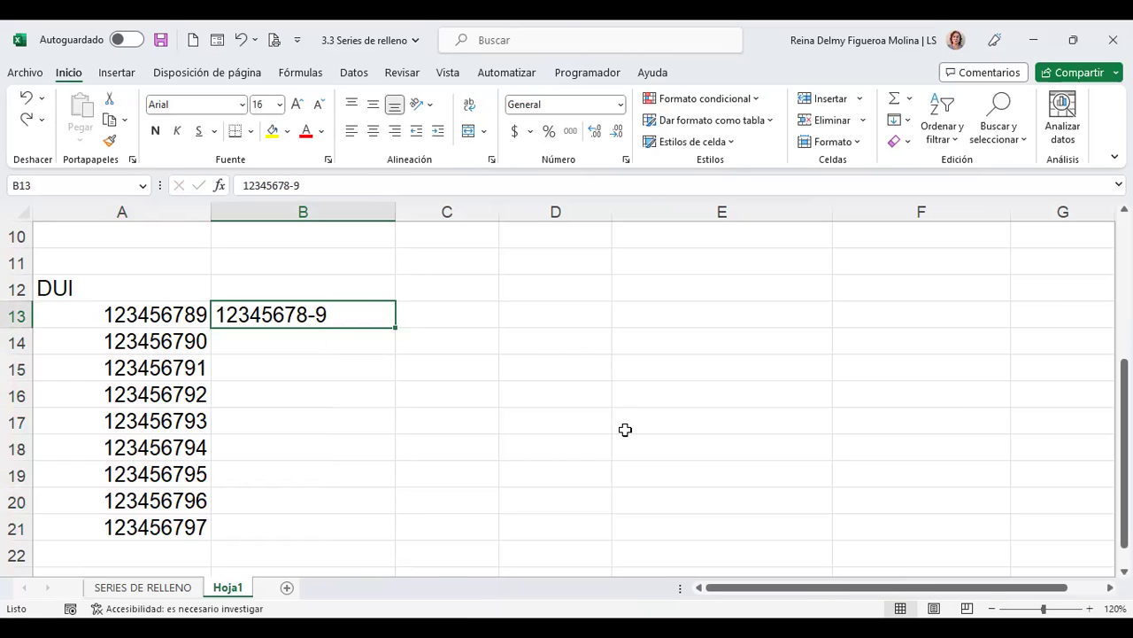
- Enter the second hyphenated example 12345679-0 in B14
key("Down")
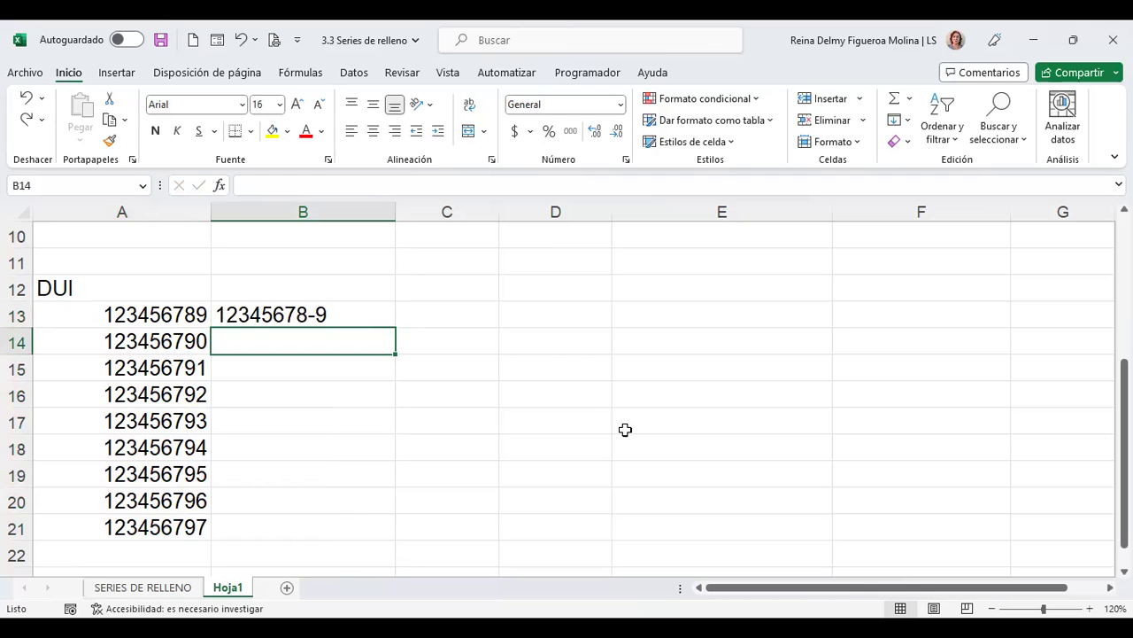
type("1")
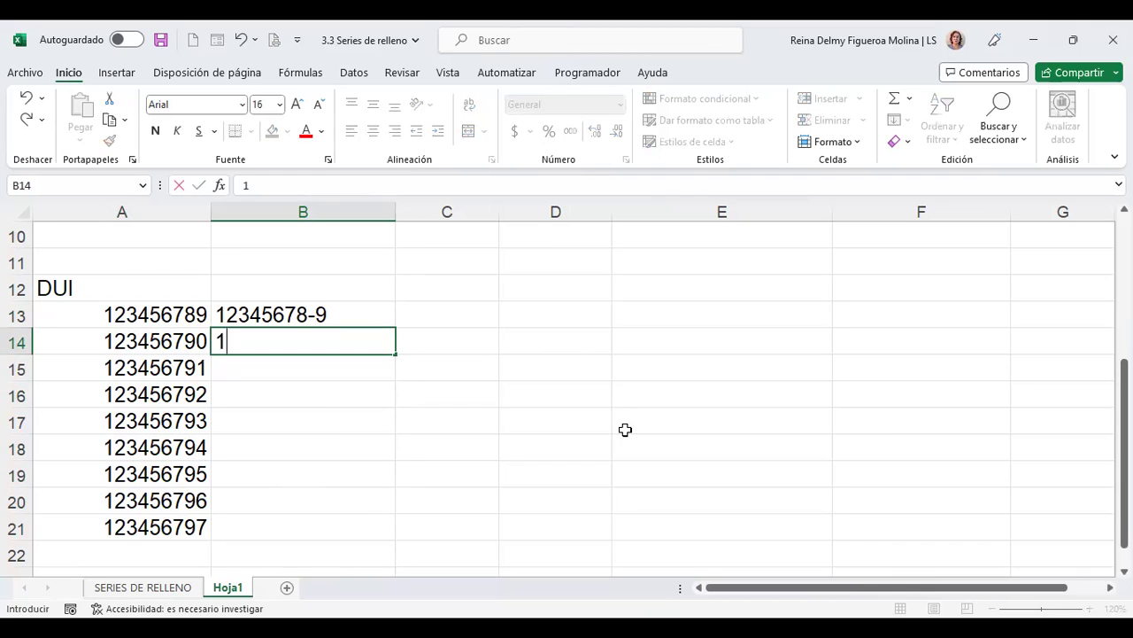
type("234567")
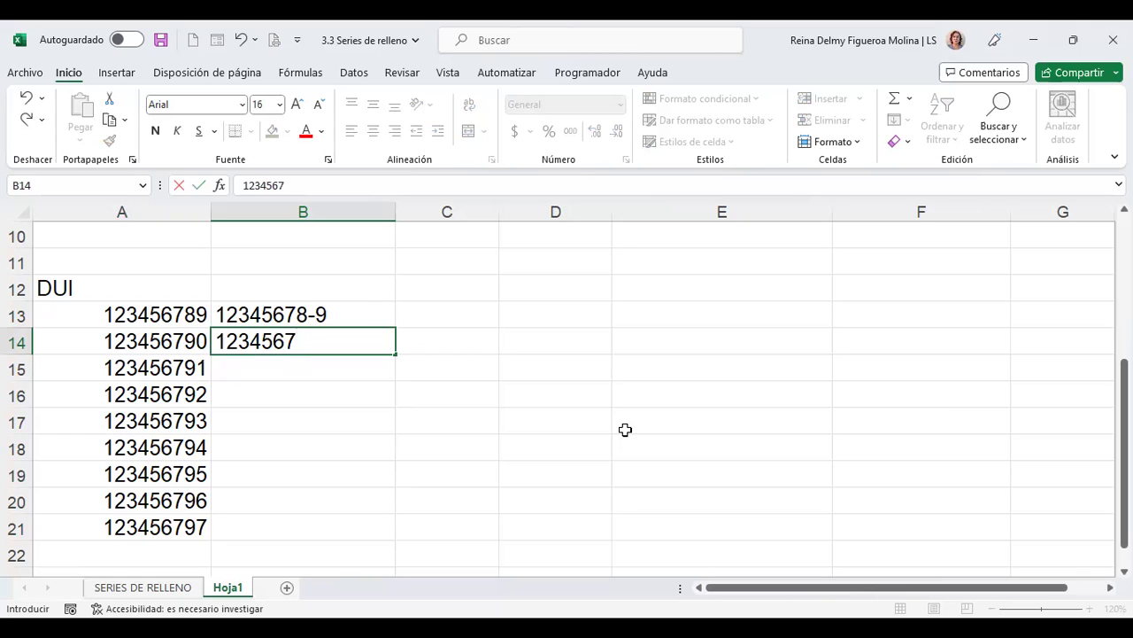
type("9-0")
key("Return")
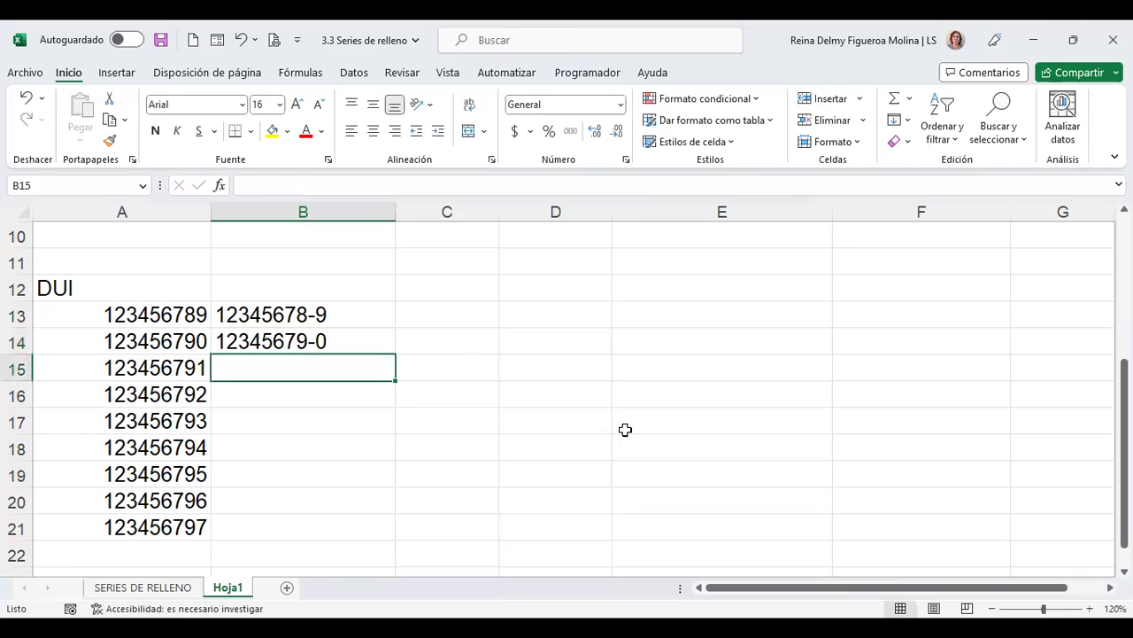
key("Up")
key("Up")
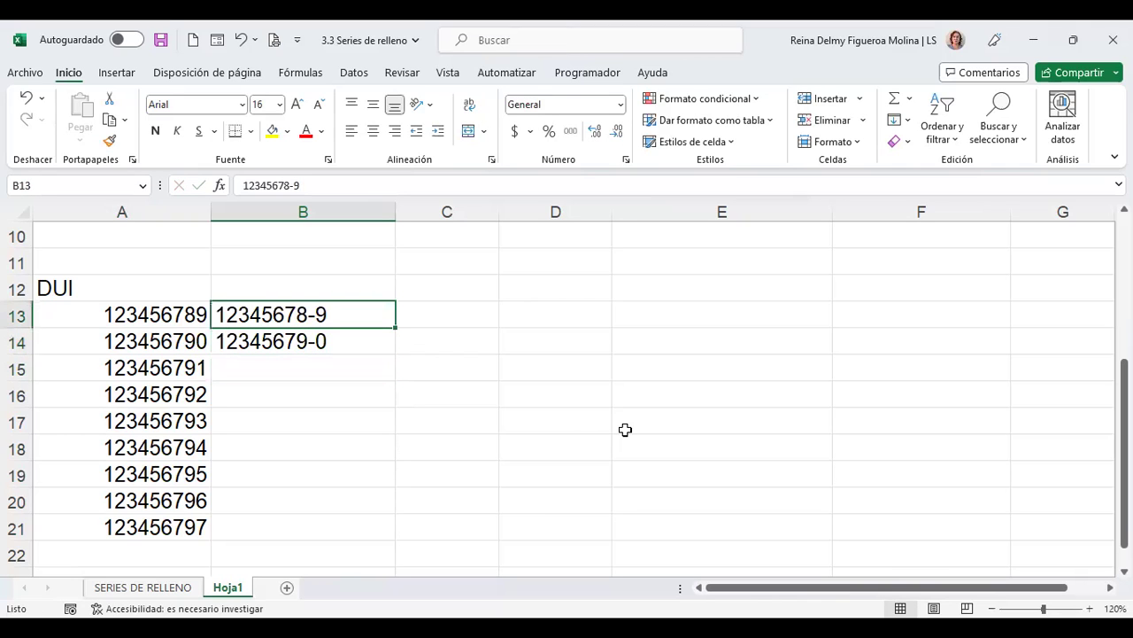
- Flash-fill B13:B21 with hyphenated DUI numbers, ending at 12345679-7
key("shift+Down")
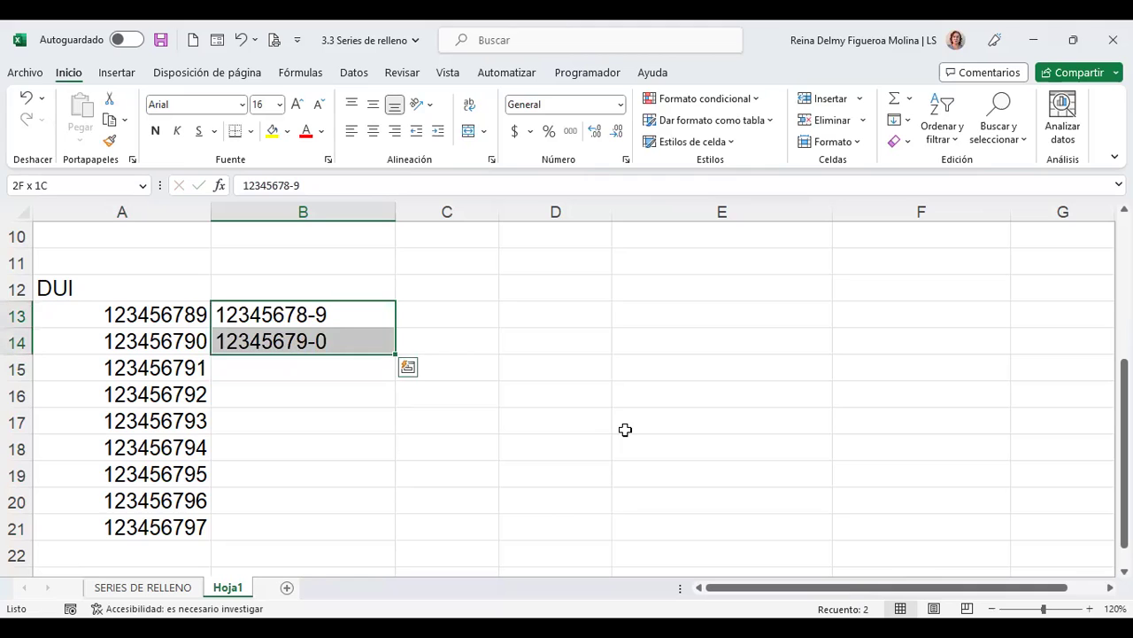
key("shift+Down")
key("shift+Down")
key("shift+Down")
key("shift+Down")
key("shift+Down")
key("shift+Down")
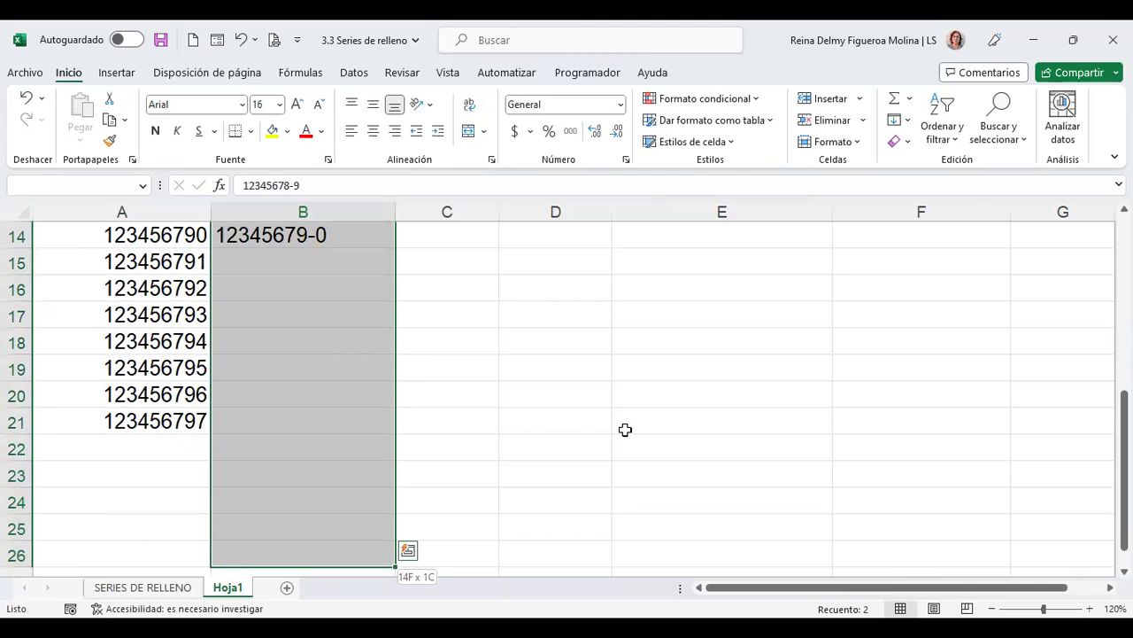
scroll(544, 415, "up", 3)
scroll(522, 437, "down", 1)
scroll(522, 437, "down", 1)
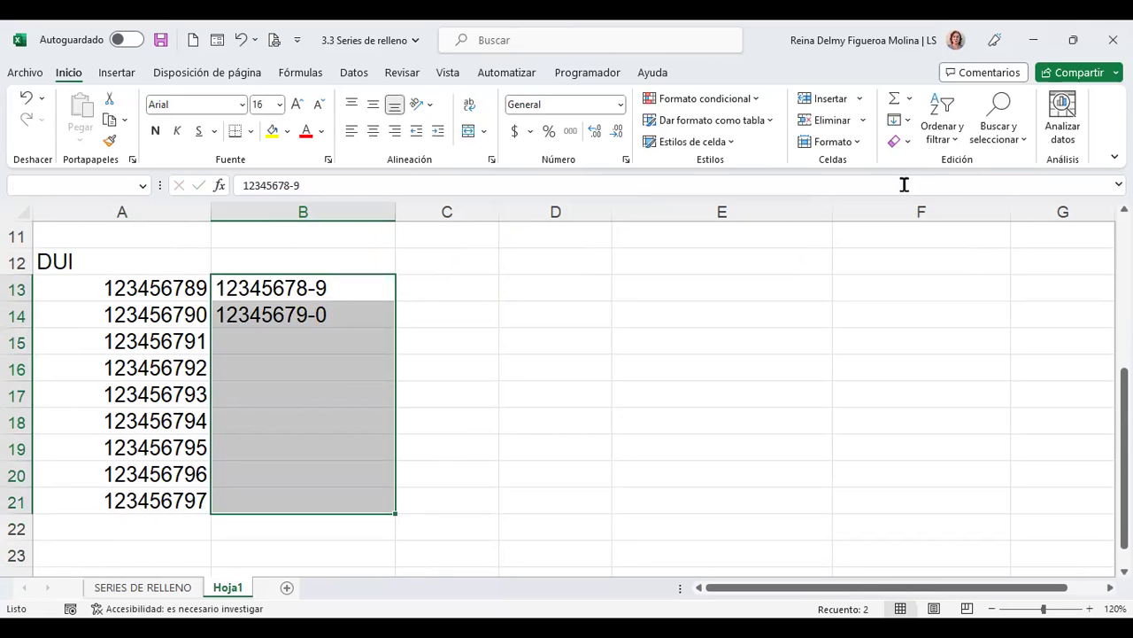
left_click(901, 119)
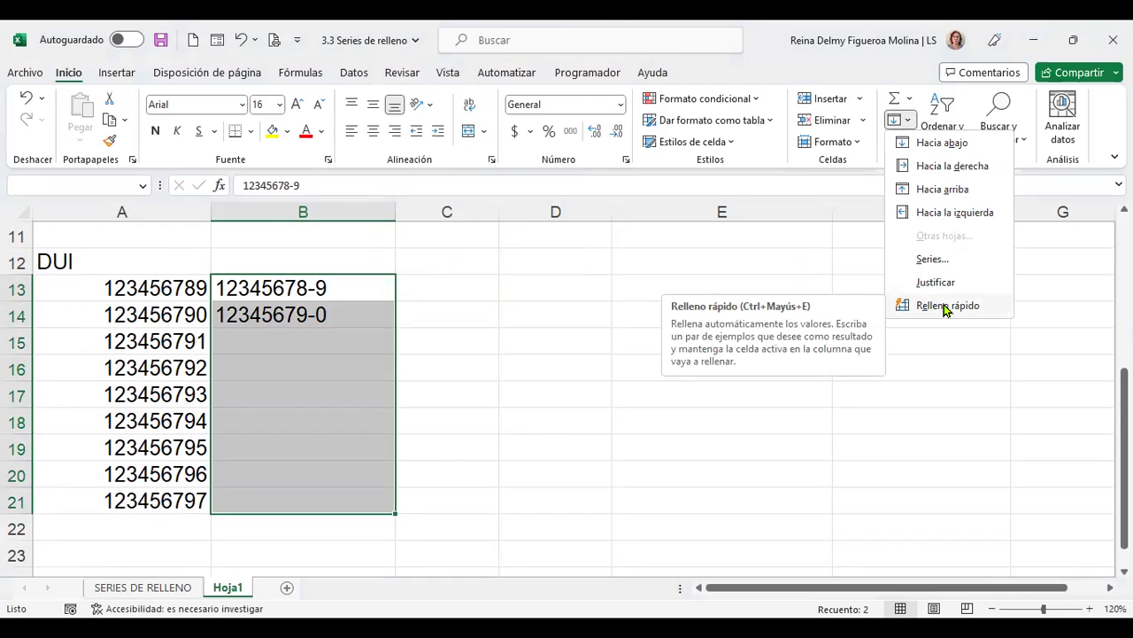
left_click(941, 304)
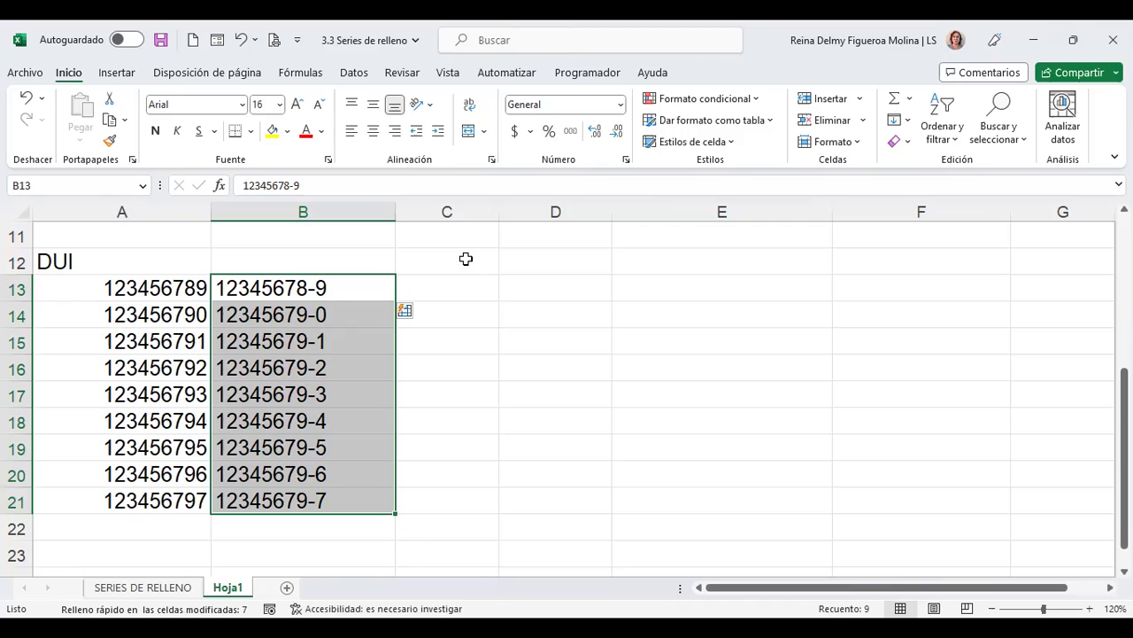
left_click(533, 259)
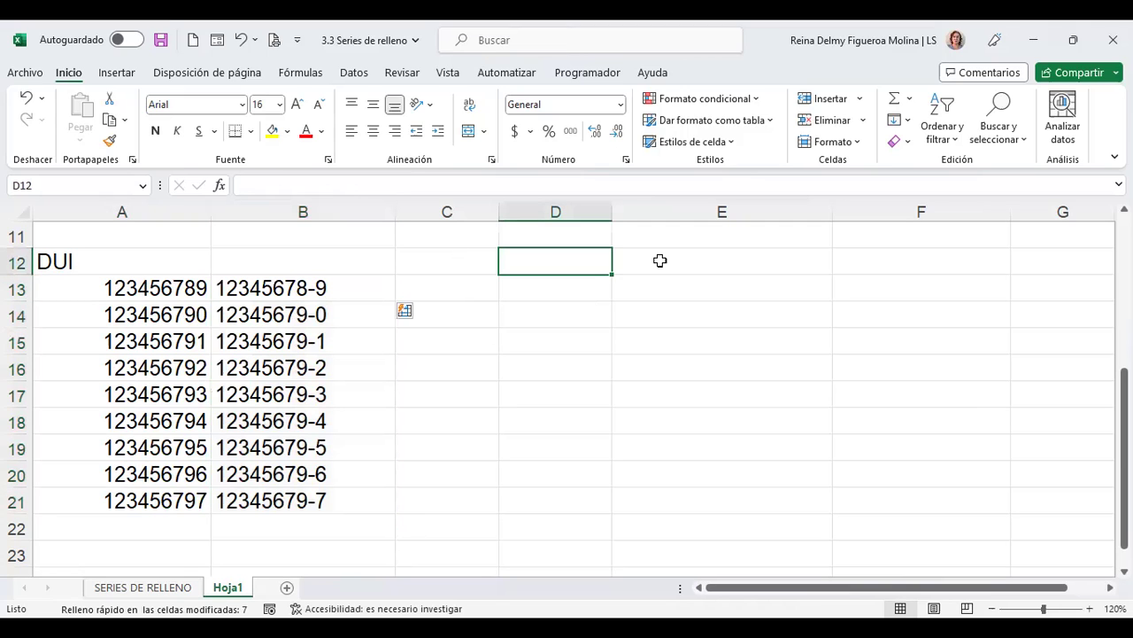
- Enter the heading Teléfonos in D12 and the first phone number 712345678 in D13
type("Te")
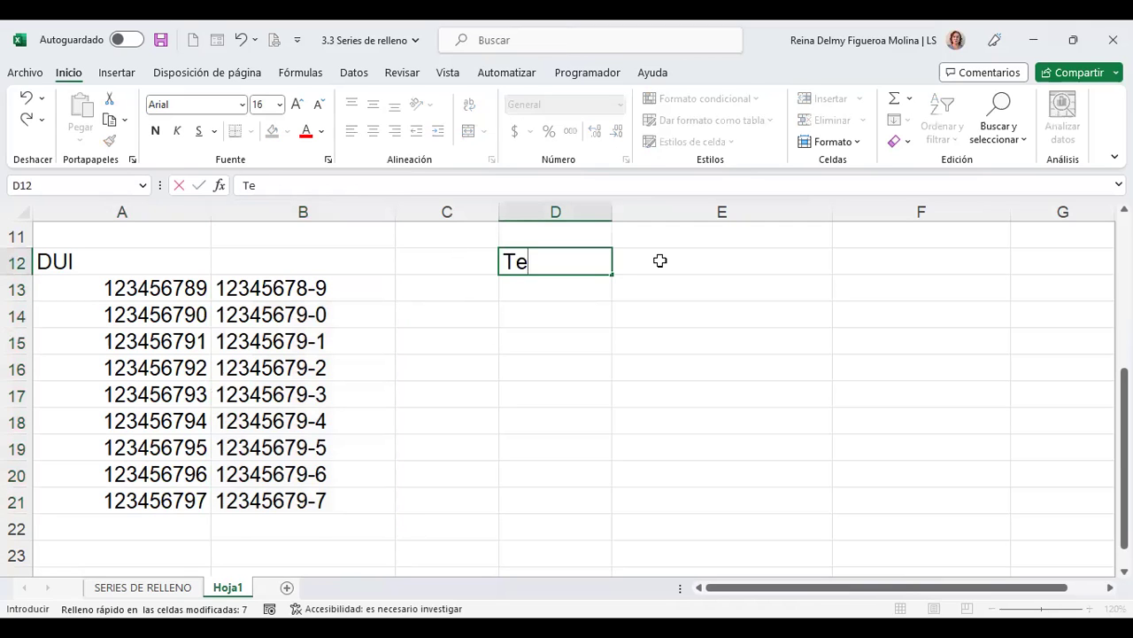
type("léfonos")
key("Return")
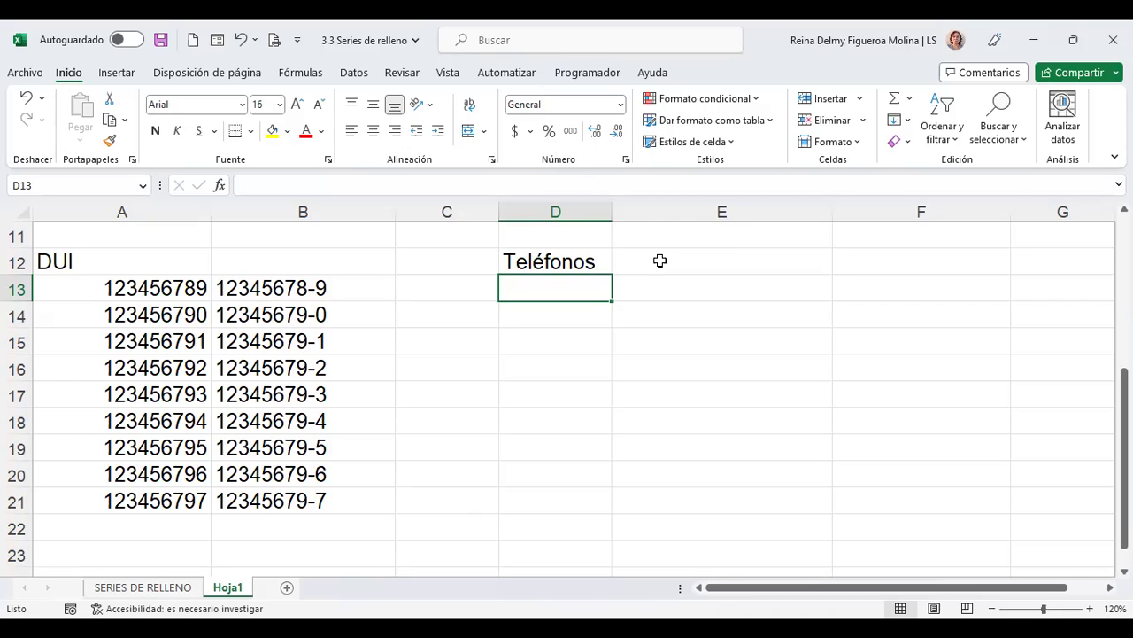
type("712345678")
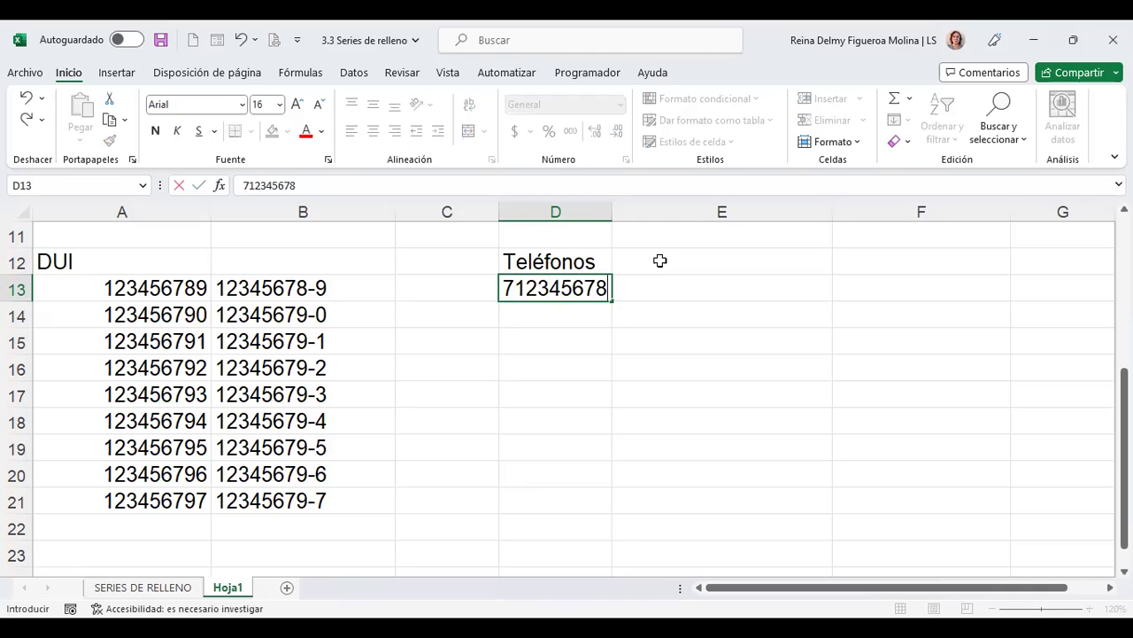
key("Return")
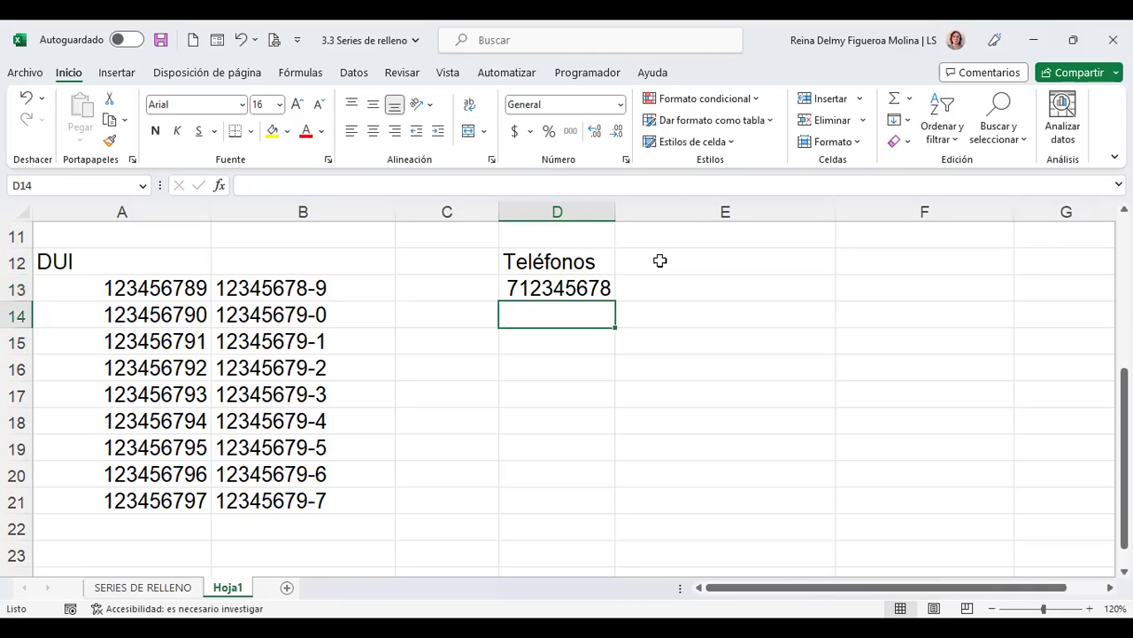
- Fill D13:D20 as an increasing series from 712345678 to 712345685
left_click(557, 290)
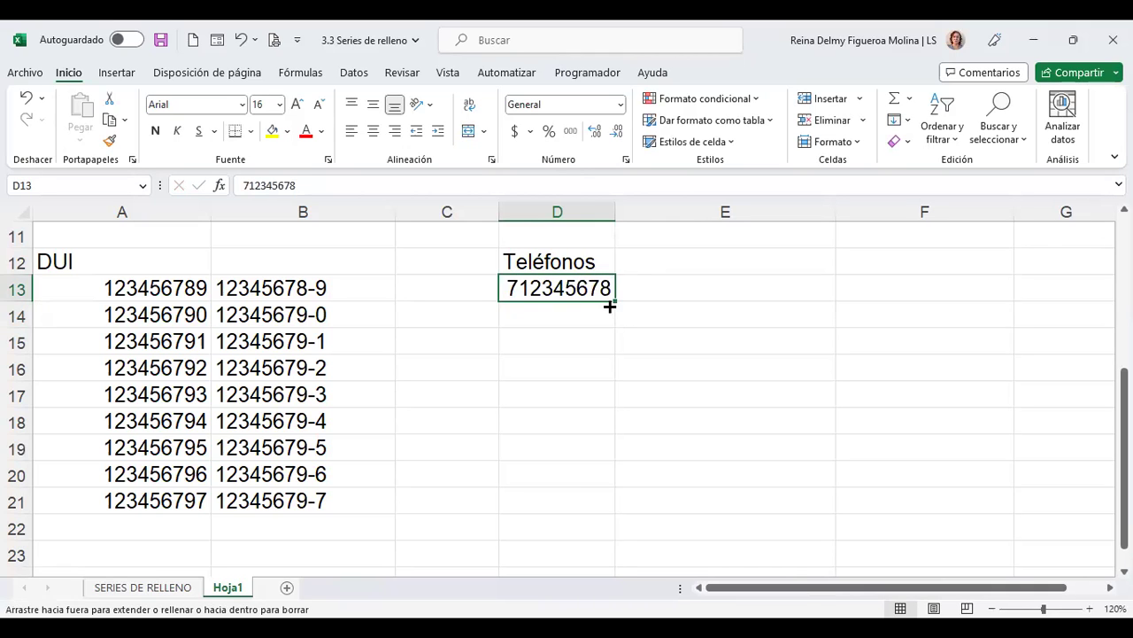
left_click_drag(608, 442, 620, 474)
left_click(630, 496)
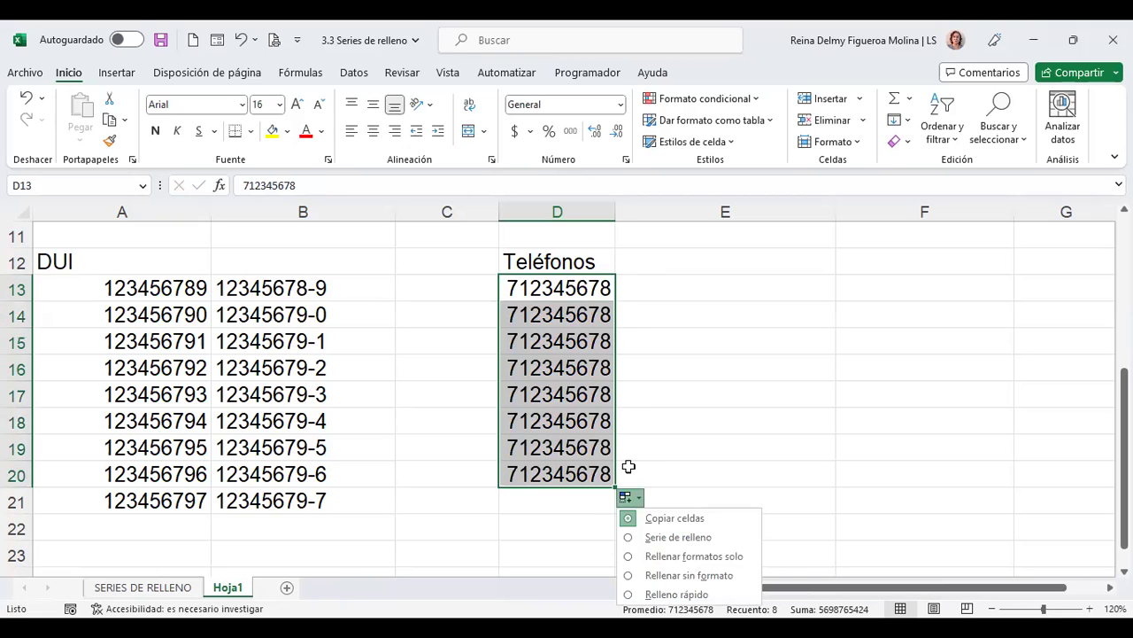
left_click(708, 538)
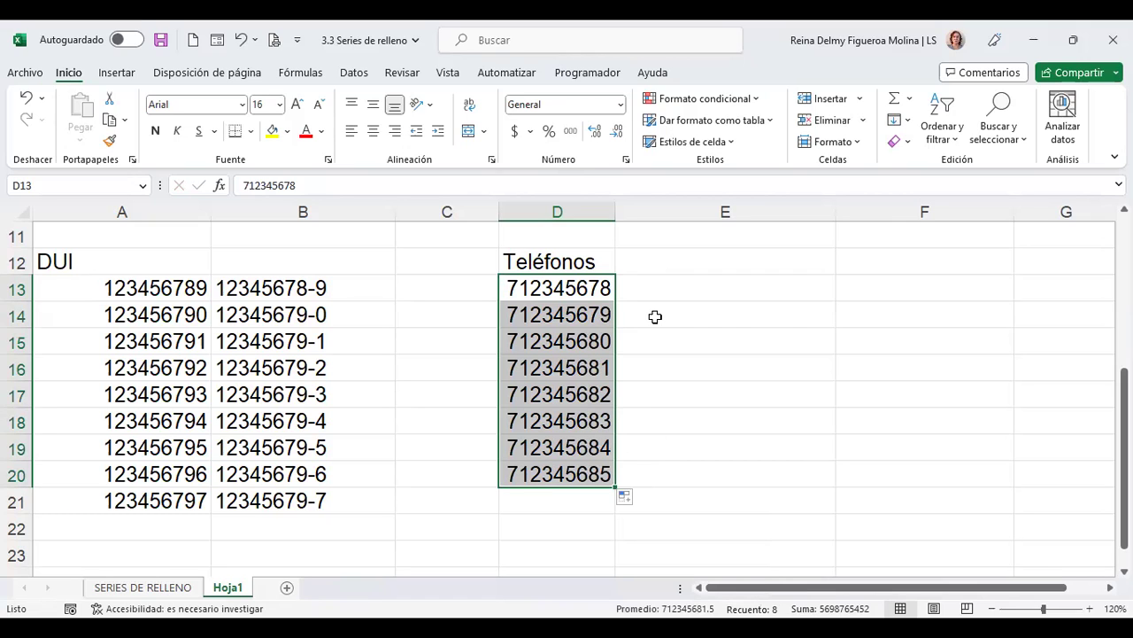
left_click(577, 288)
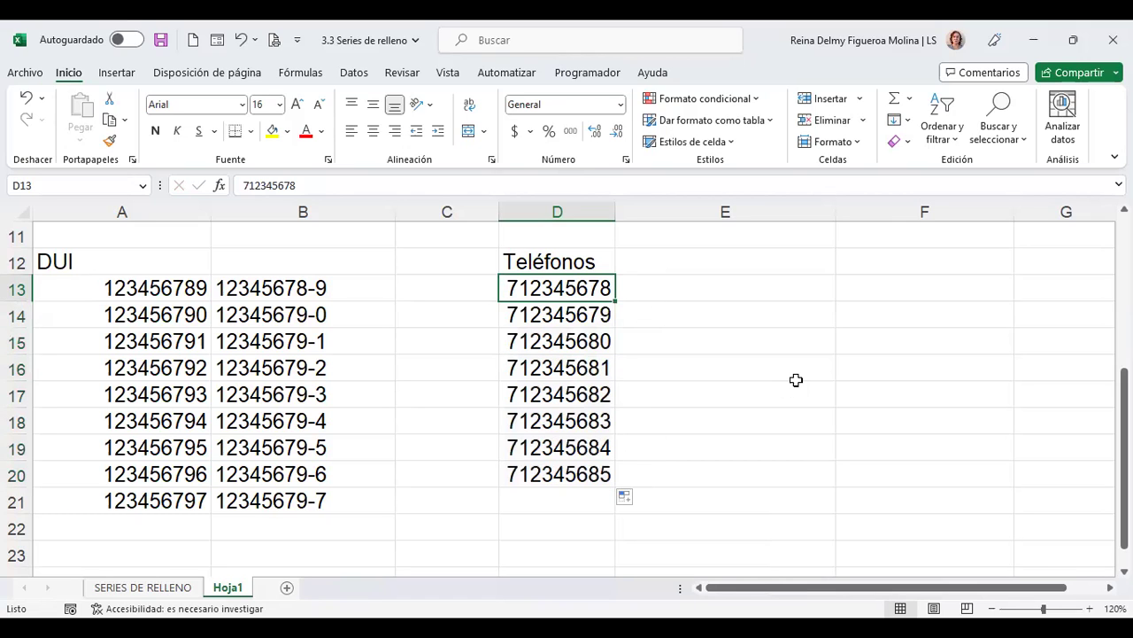
left_click(768, 291)
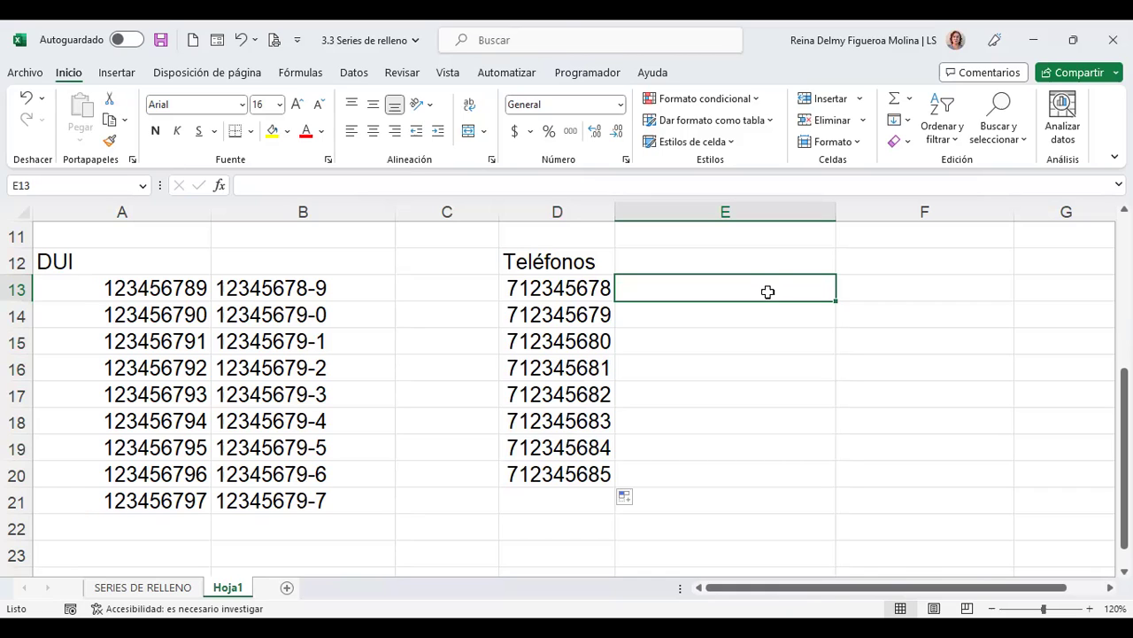
- Discard the partial E13 entry and shorten the D13 phone number to 71234567
type("7123")
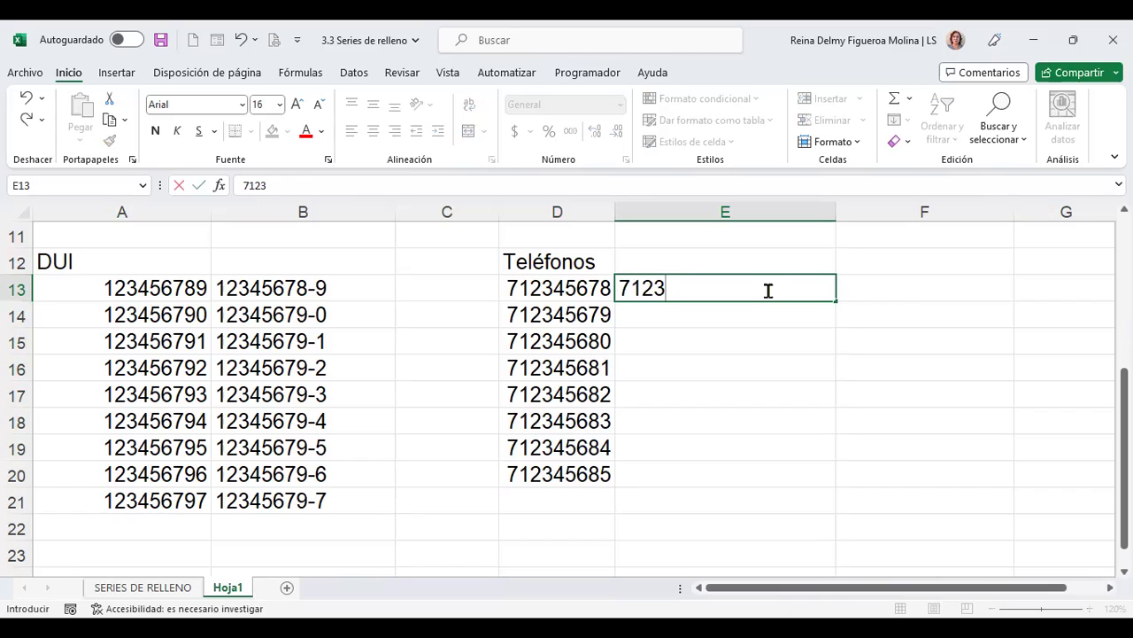
type("-")
key("ctrl+e")
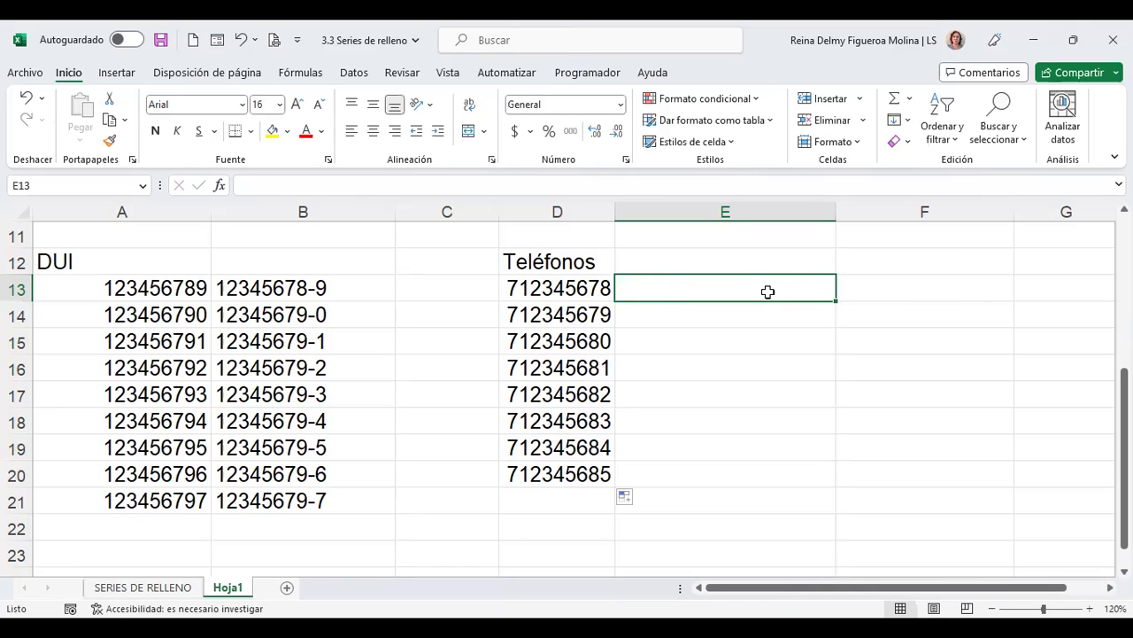
key("Left")
key("F2")
key("BackSpace")
key("Return")
key("Up")
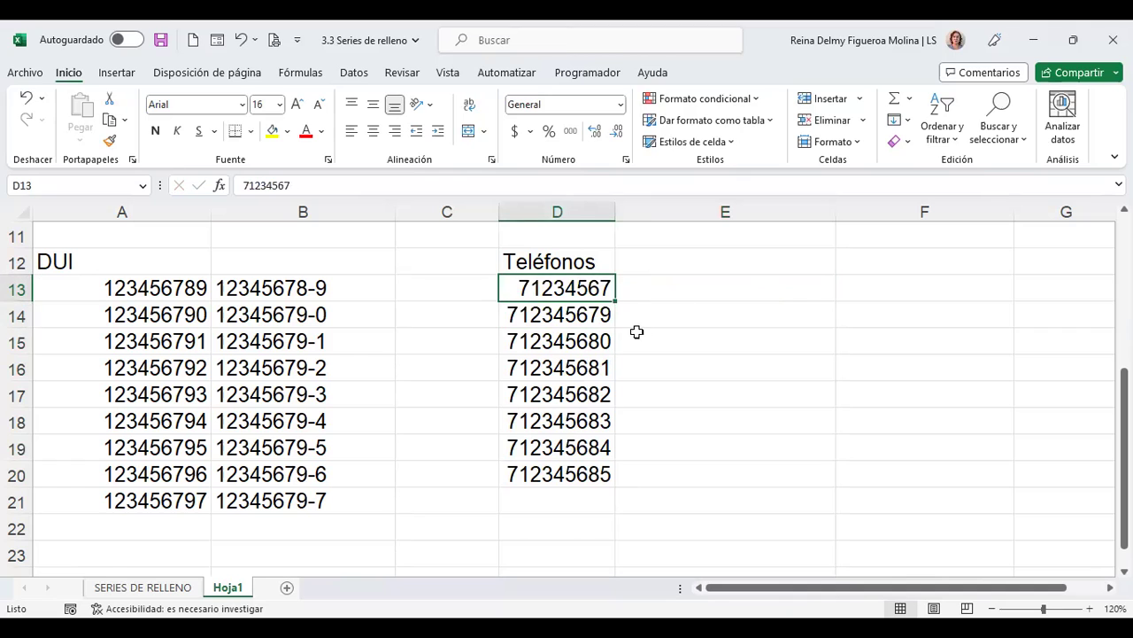
- Fill D13:D21 as a series from 71234567 to 71234575
left_click_drag(616, 301, 618, 509)
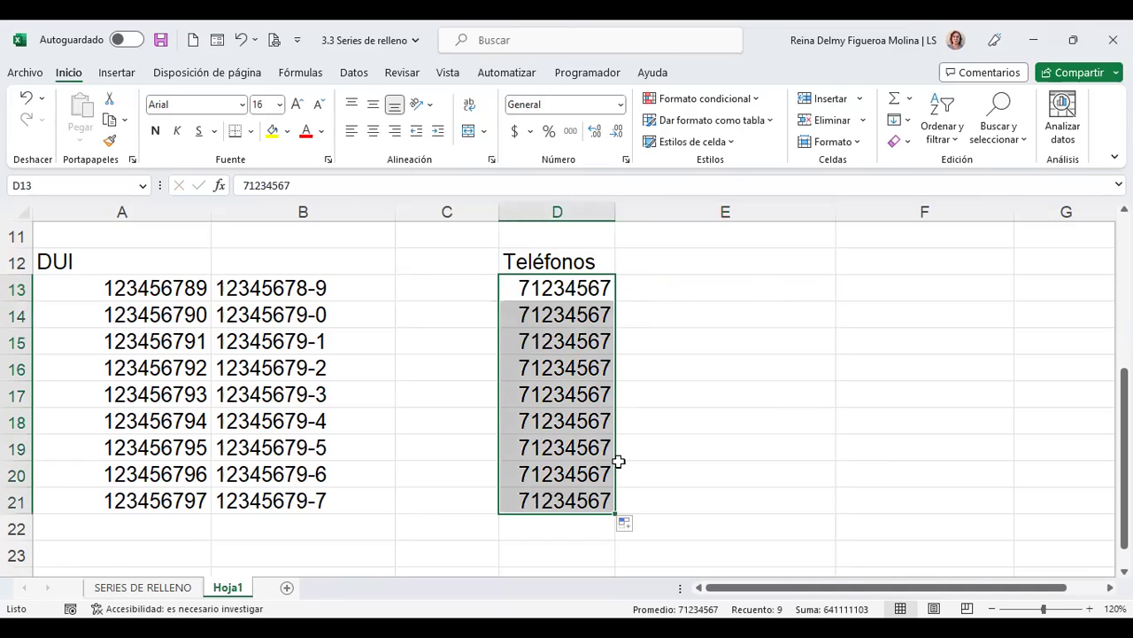
left_click(625, 523)
left_click(690, 445)
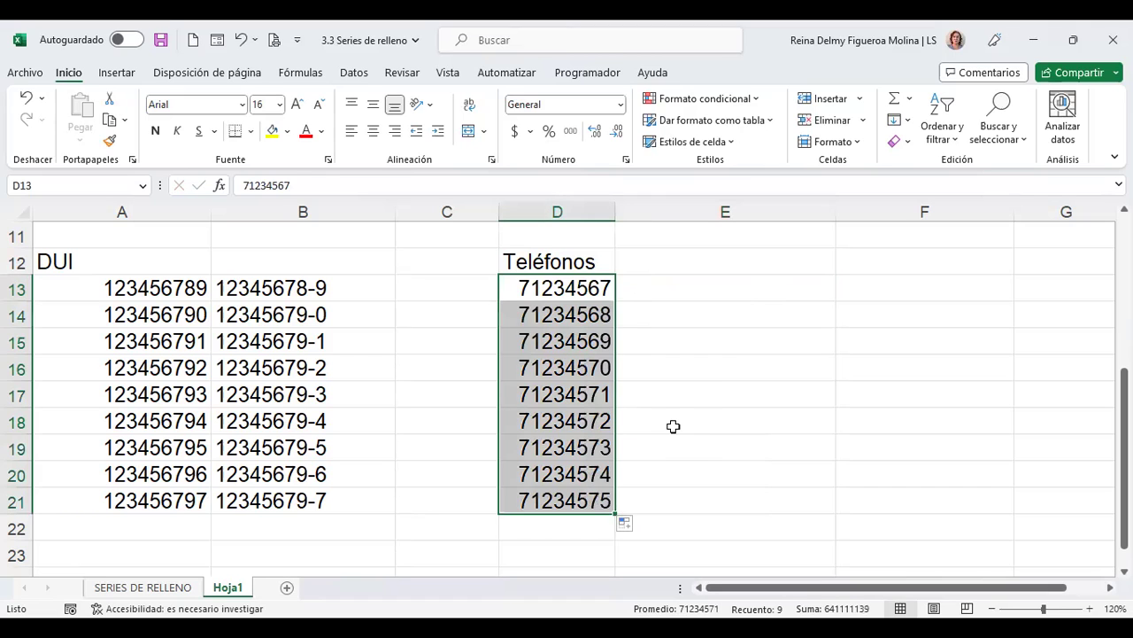
- Enter the hyphenated phone example 7123-4567 in E13
left_click(673, 283)
type("7123-4567")
key("Return")
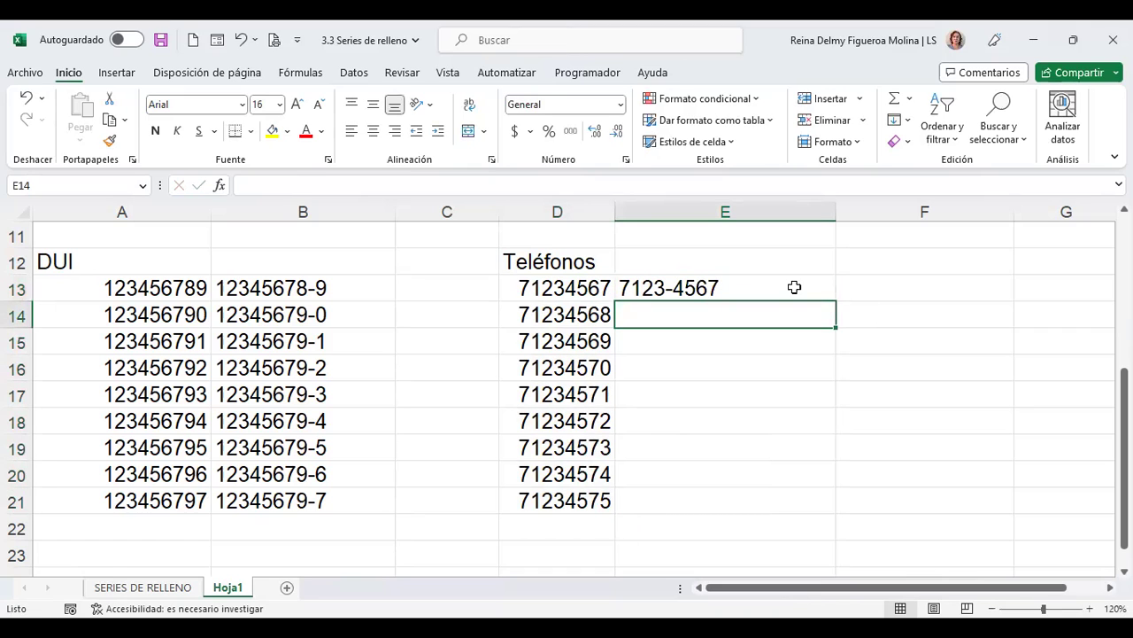
- Flash-fill column E from E13 with hyphenated phones 7123-4567 to 7123-4575, then return to A1
left_click(795, 287)
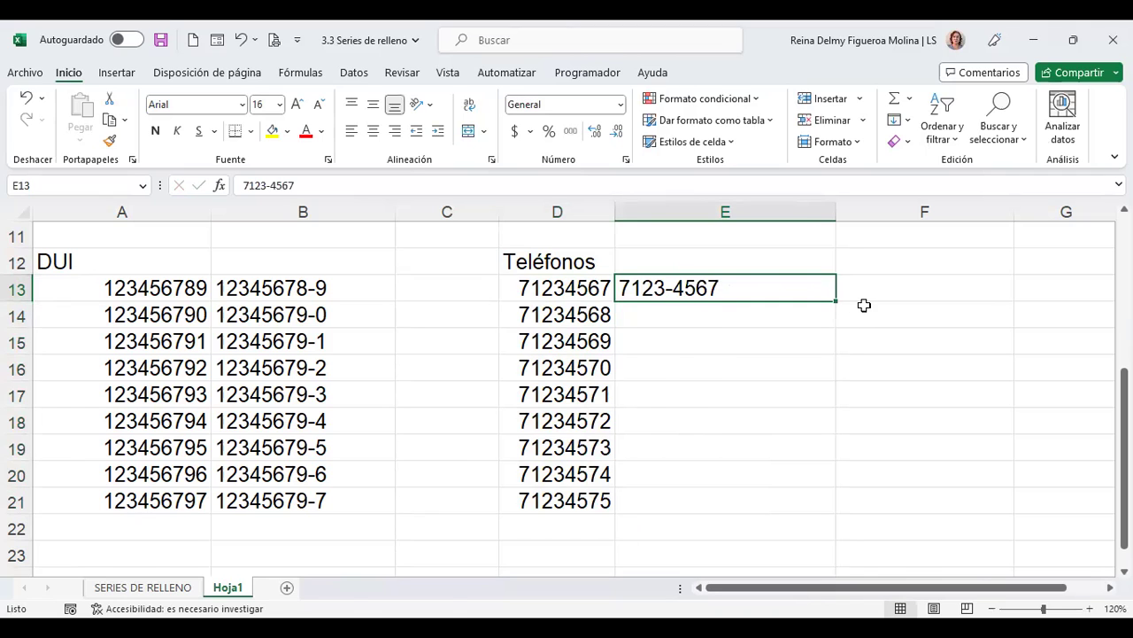
key("ctrl+e")
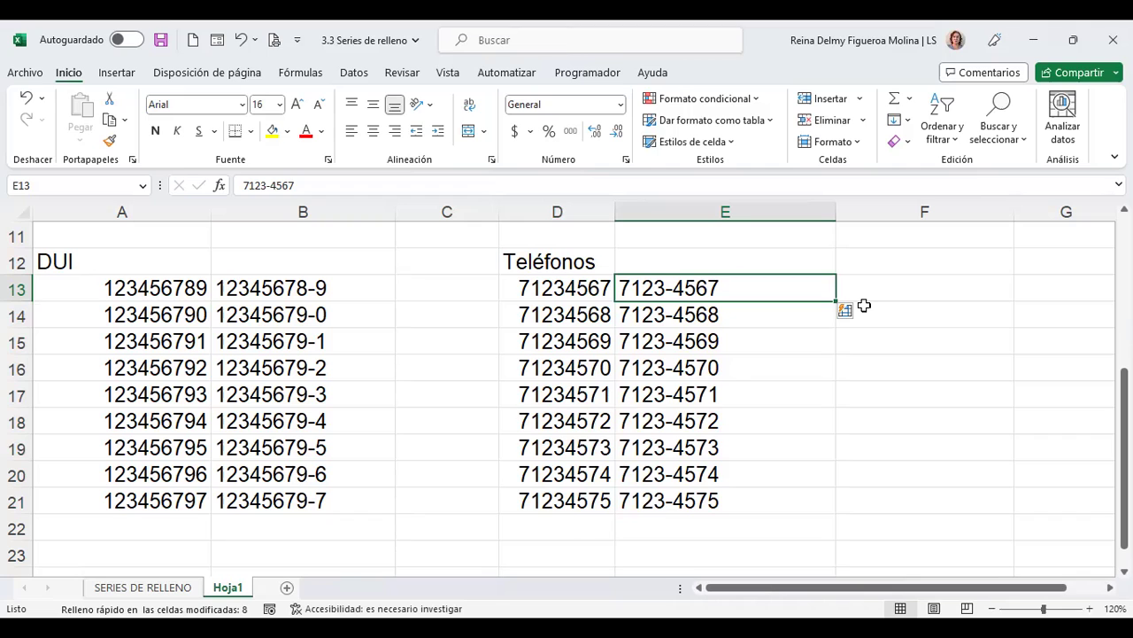
left_click(864, 306)
key("Right")
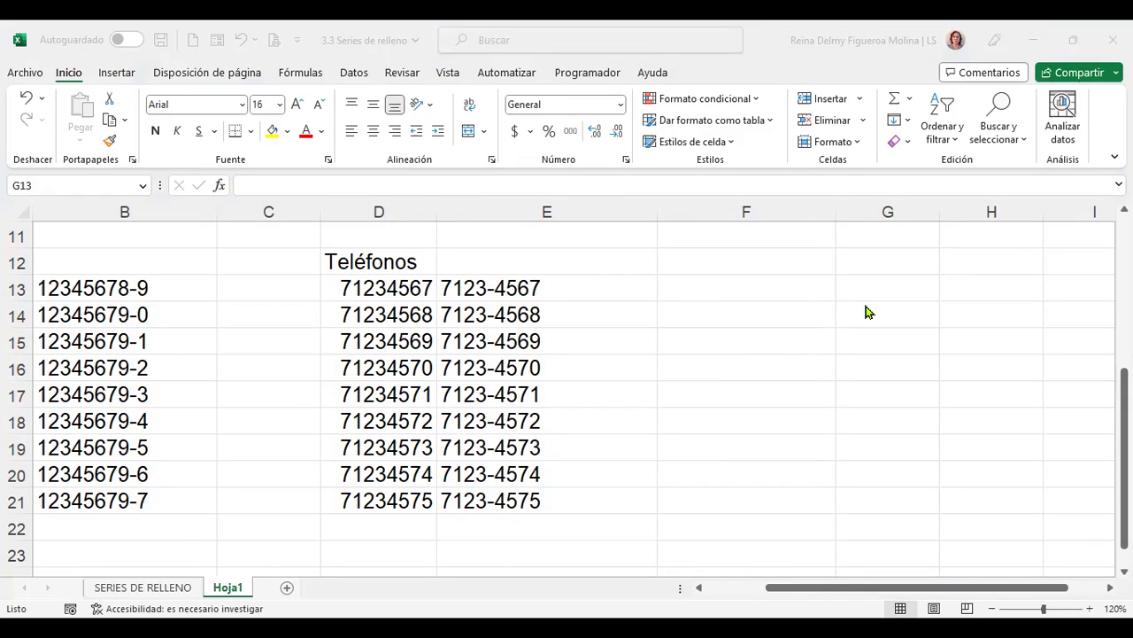
key("ctrl+Home")
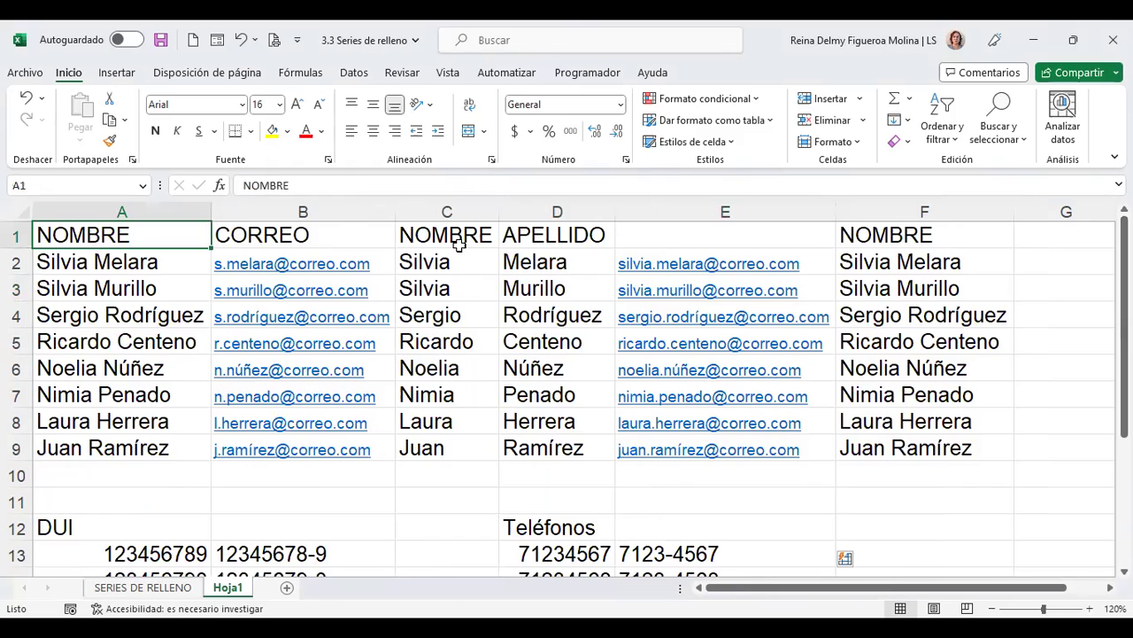
- Copy the NOMBRE first names in C1:C9 and paste them into A24:A32
left_click_drag(461, 231, 445, 449)
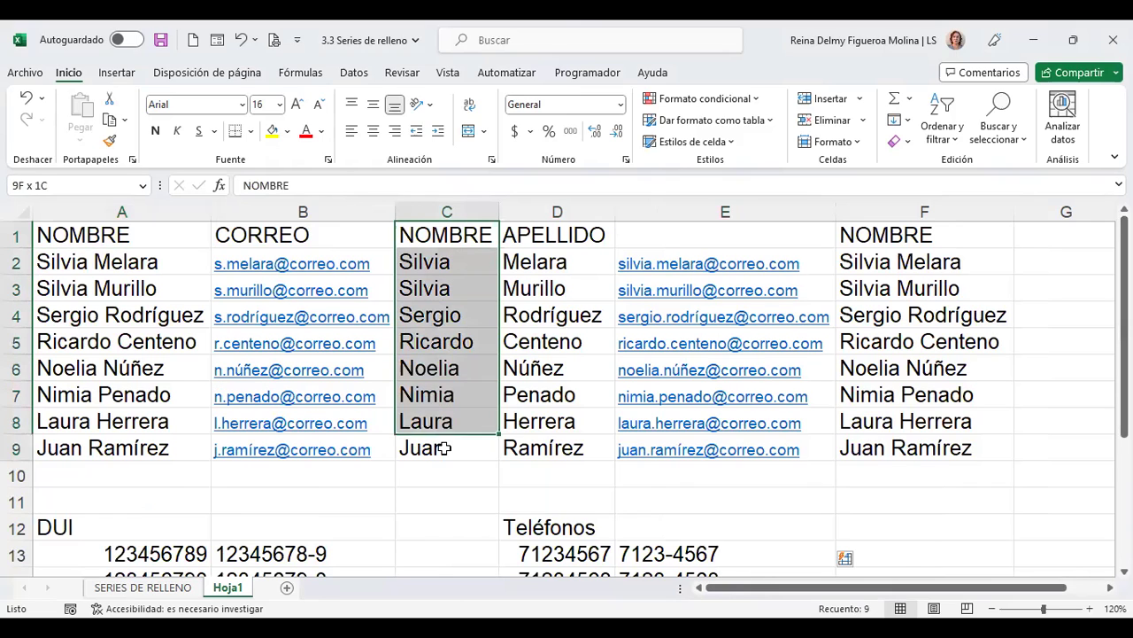
key("ctrl+c")
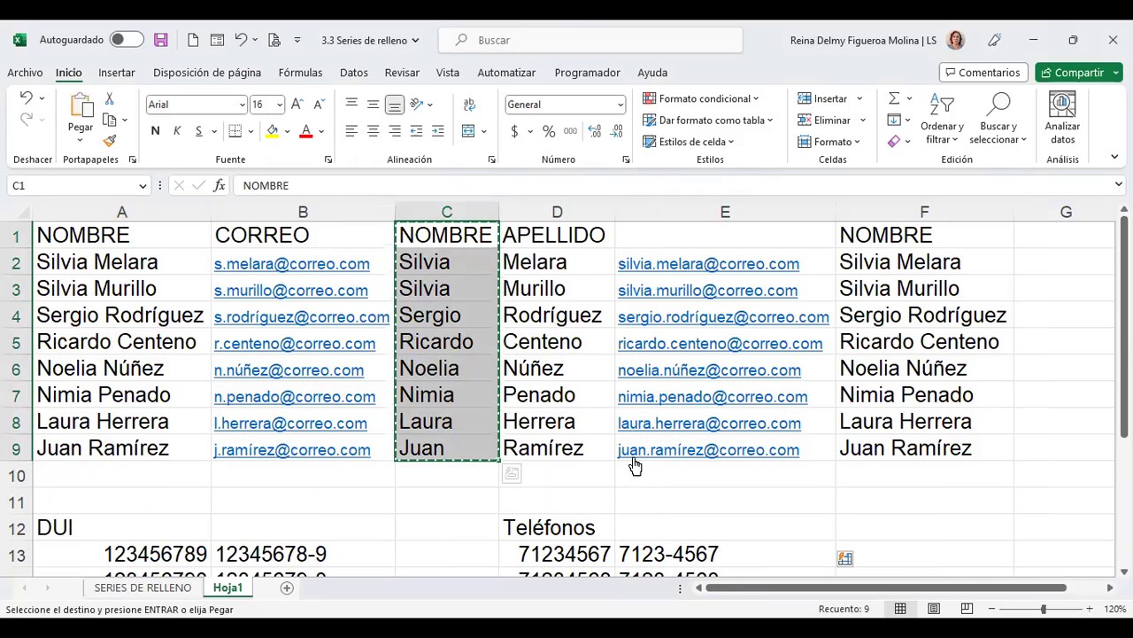
scroll(628, 456, "down", 3)
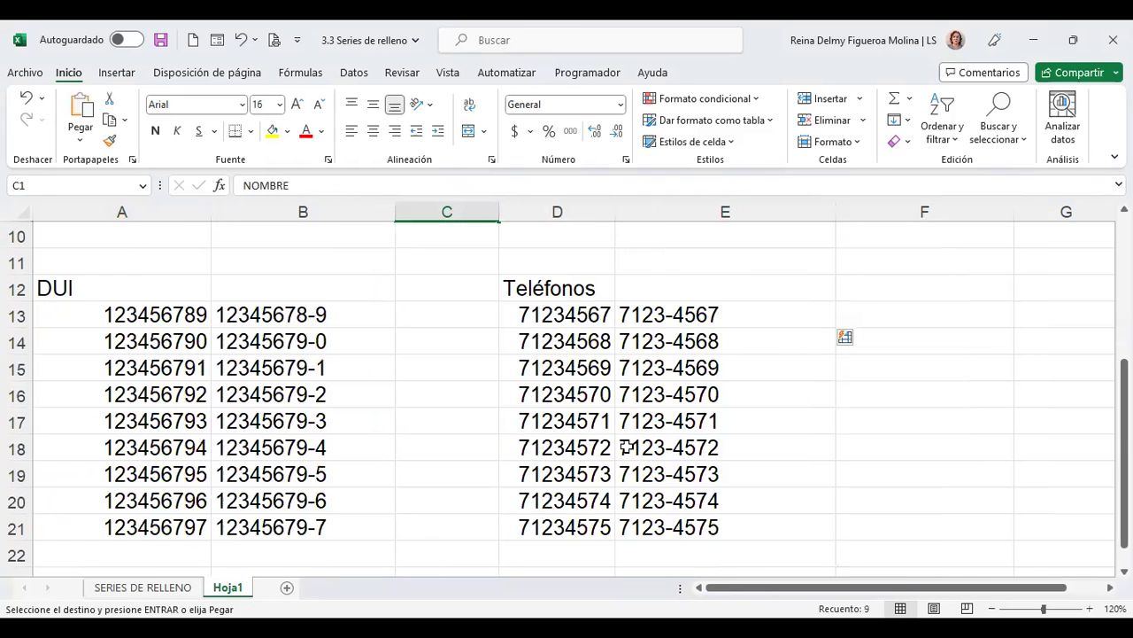
scroll(627, 448, "down", 4)
scroll(334, 360, "up", 2)
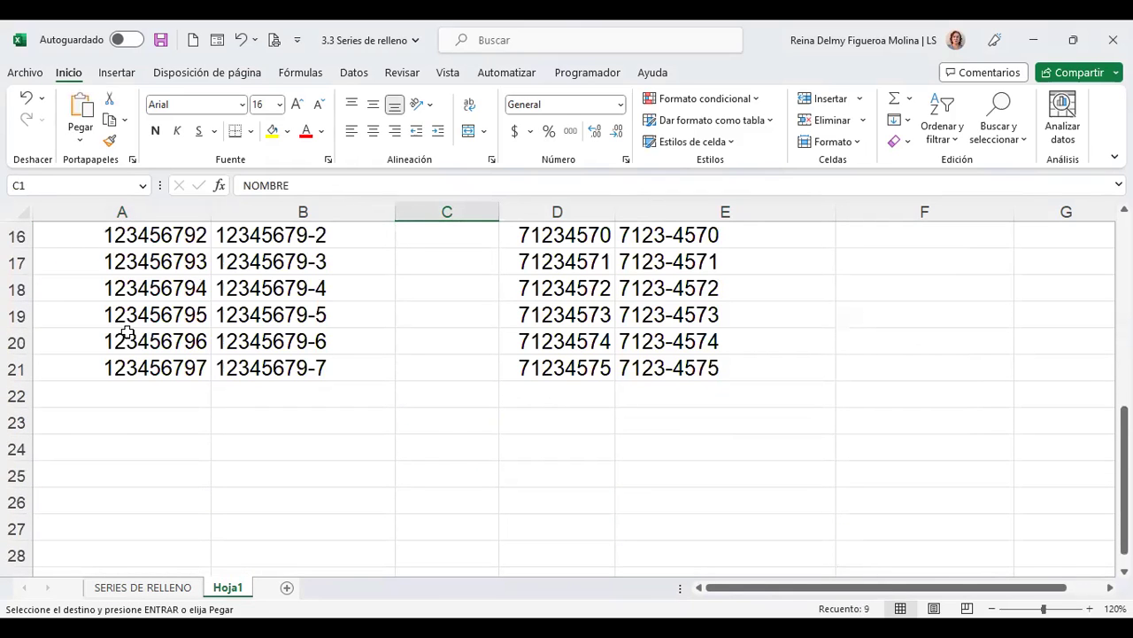
left_click(124, 446)
key("ctrl+v")
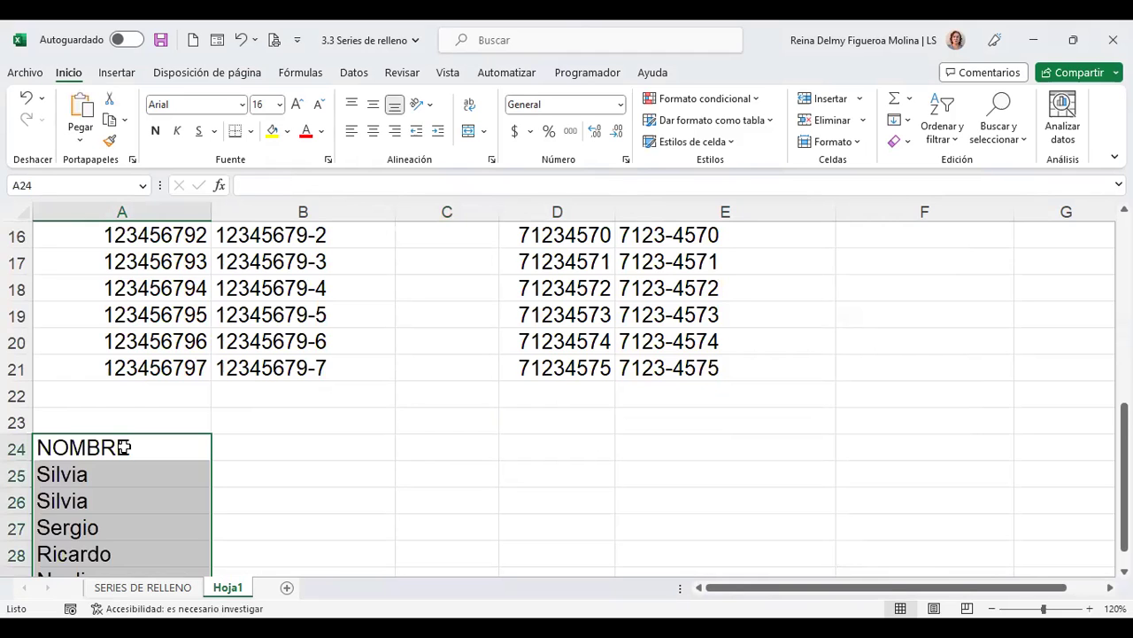
scroll(263, 426, "down", 2)
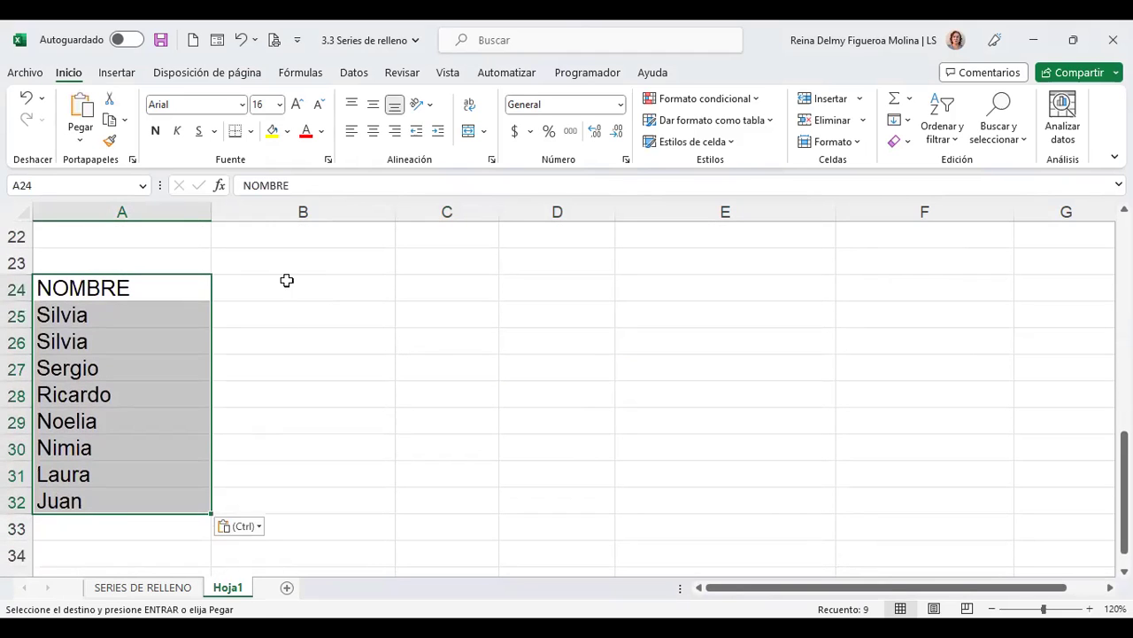
left_click(286, 281)
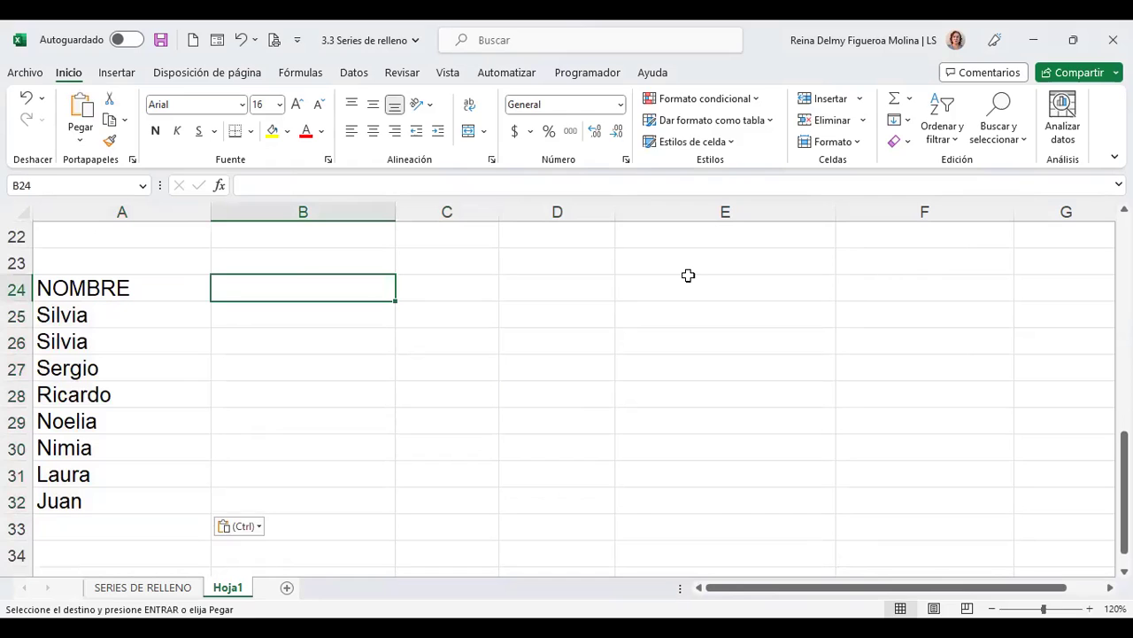
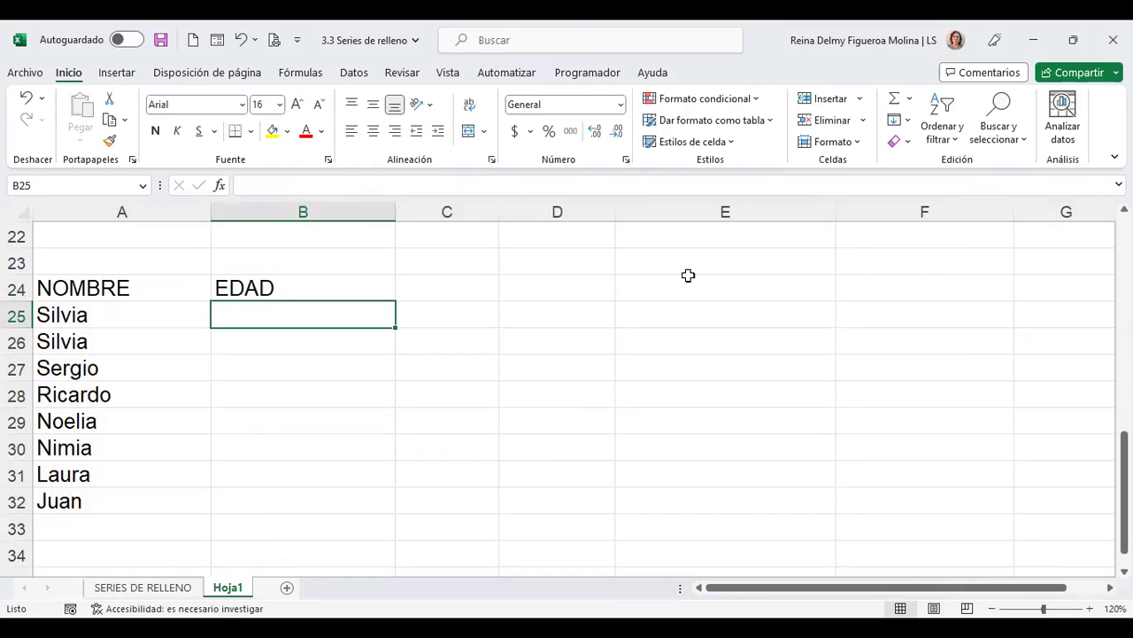
- Enter the first four ages in the EDAD column: 30, 20, 28 and 50
type("30")
key("Return")
type("20")
key("Return")
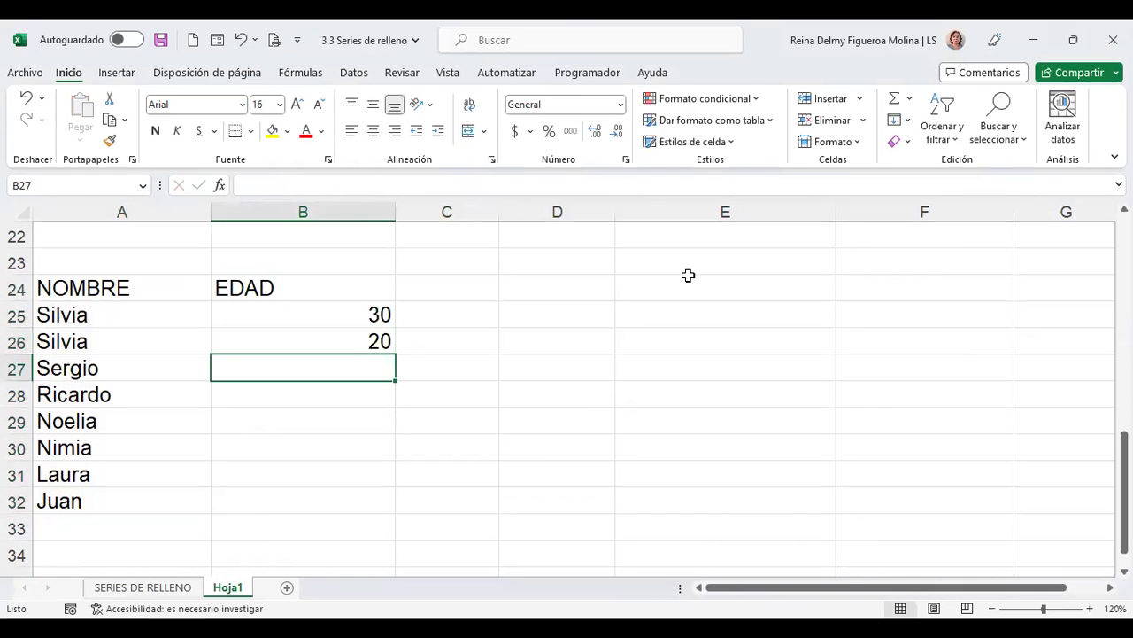
type("28")
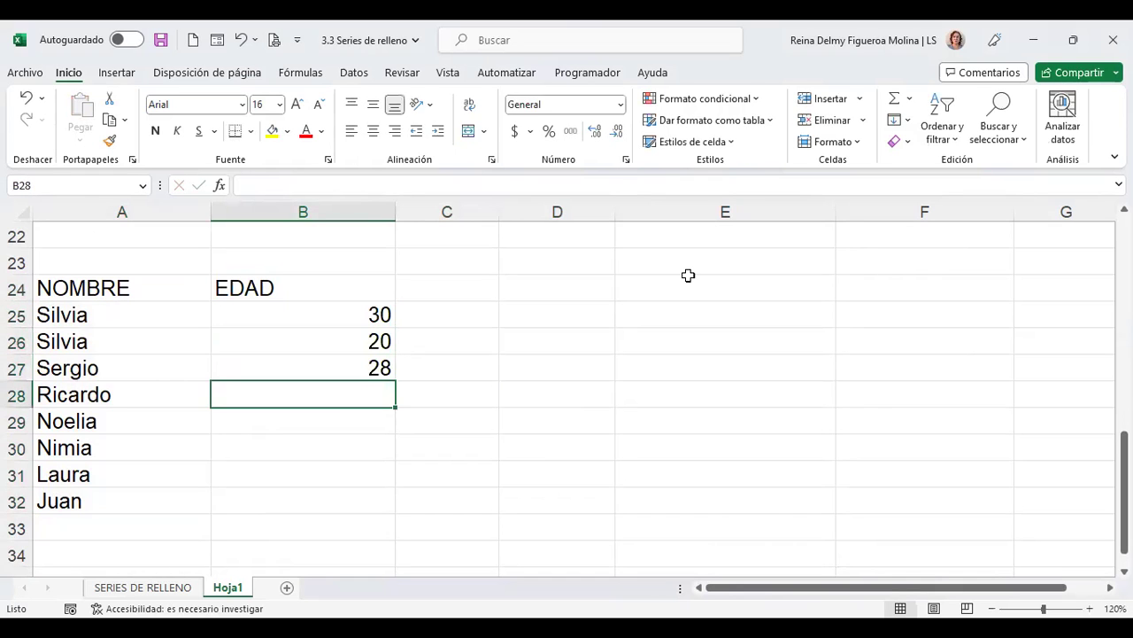
type("50")
key("Return")
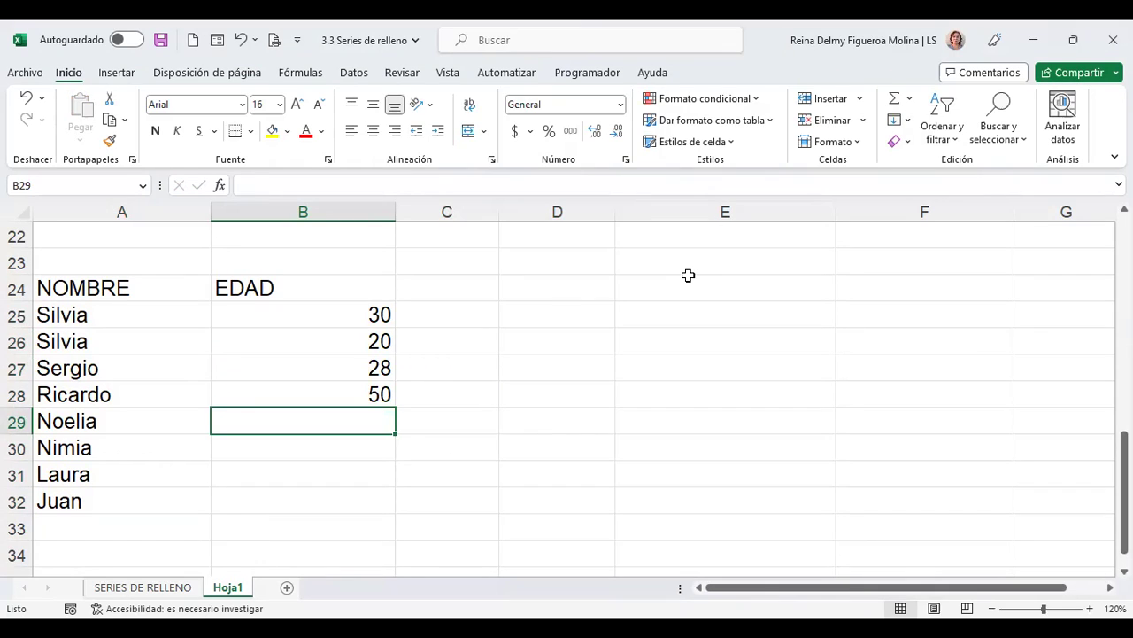
- Enter the remaining ages 40, 43, 45 and 21 down the EDAD column
type("40")
key("Return")
type("4")
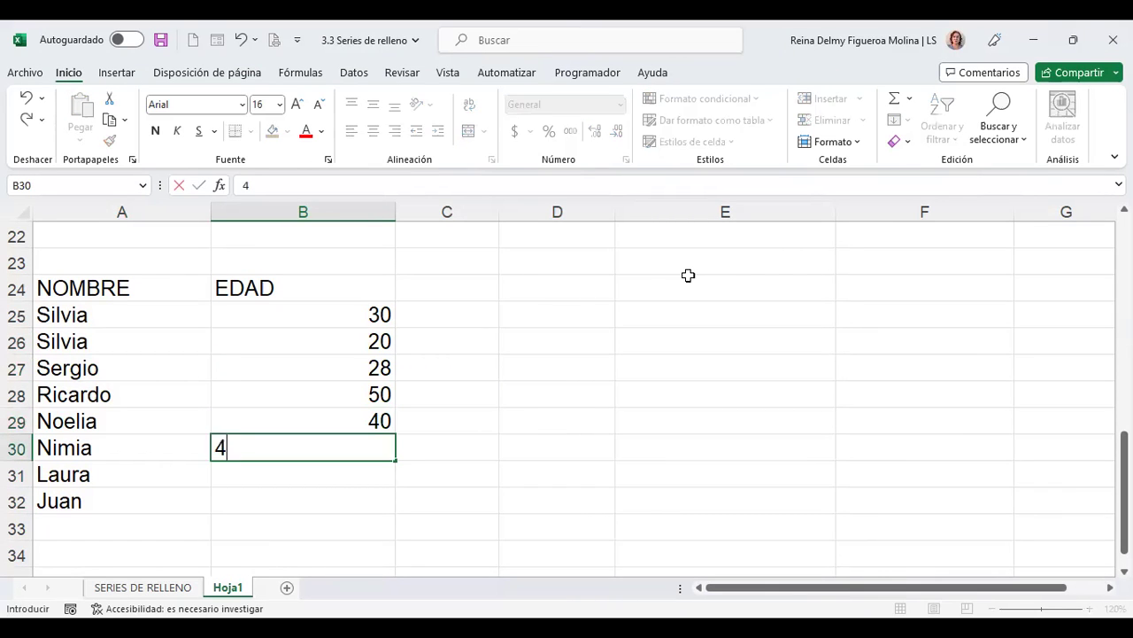
type("3")
key("Return")
type("45")
key("Return")
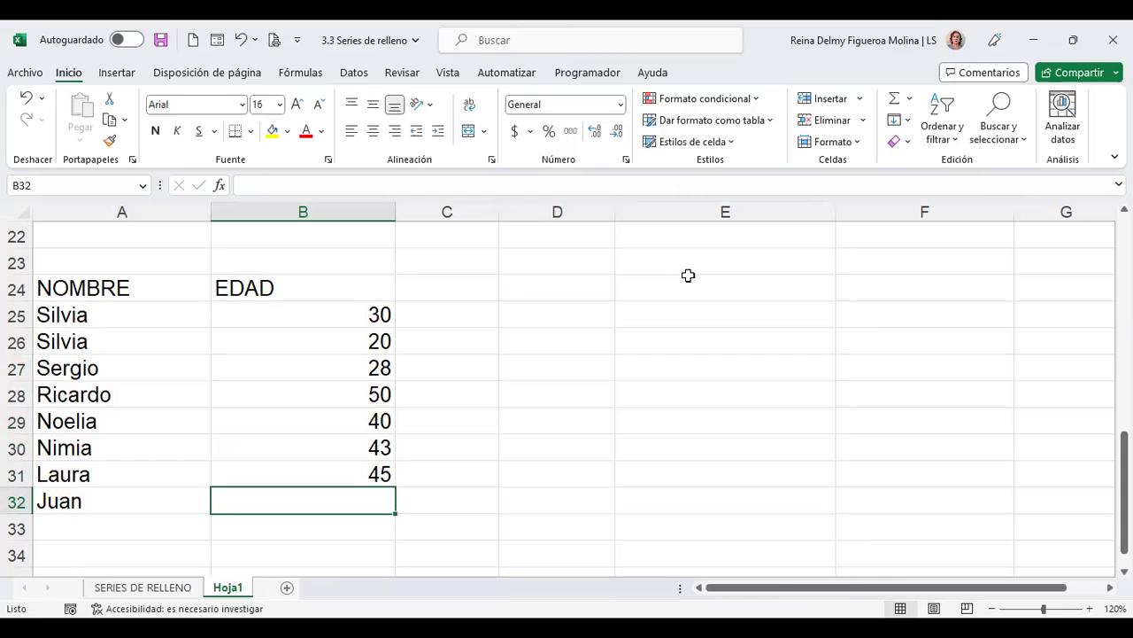
type("21")
key("Return")
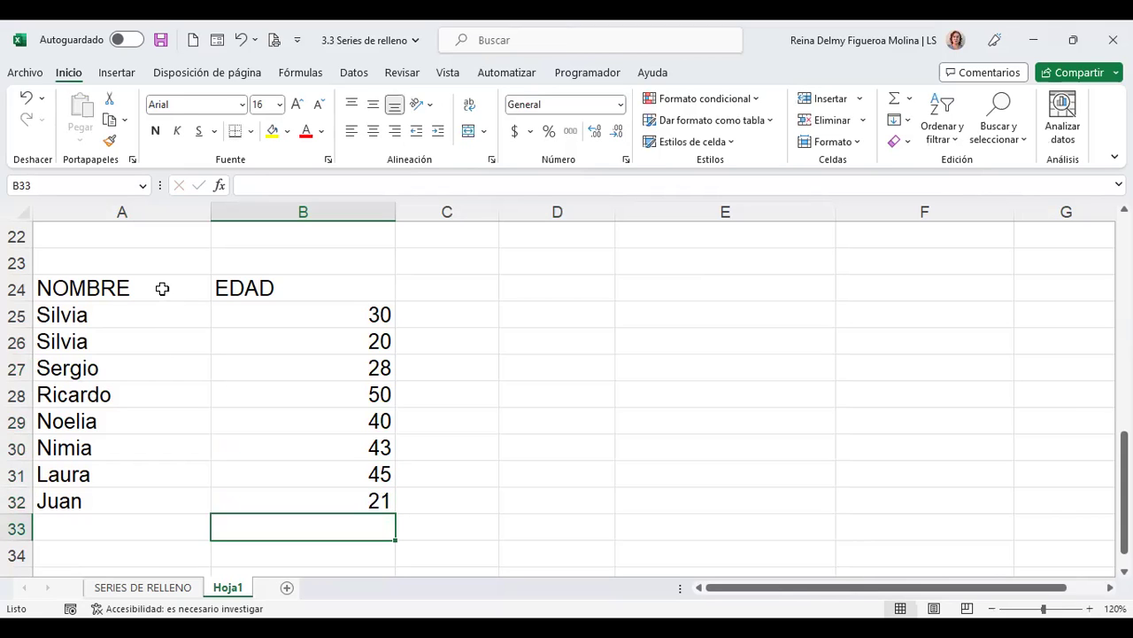
- Type the heading 'TEXTO CONCATENADO' in C24 and autofit column C to it
left_click(472, 293)
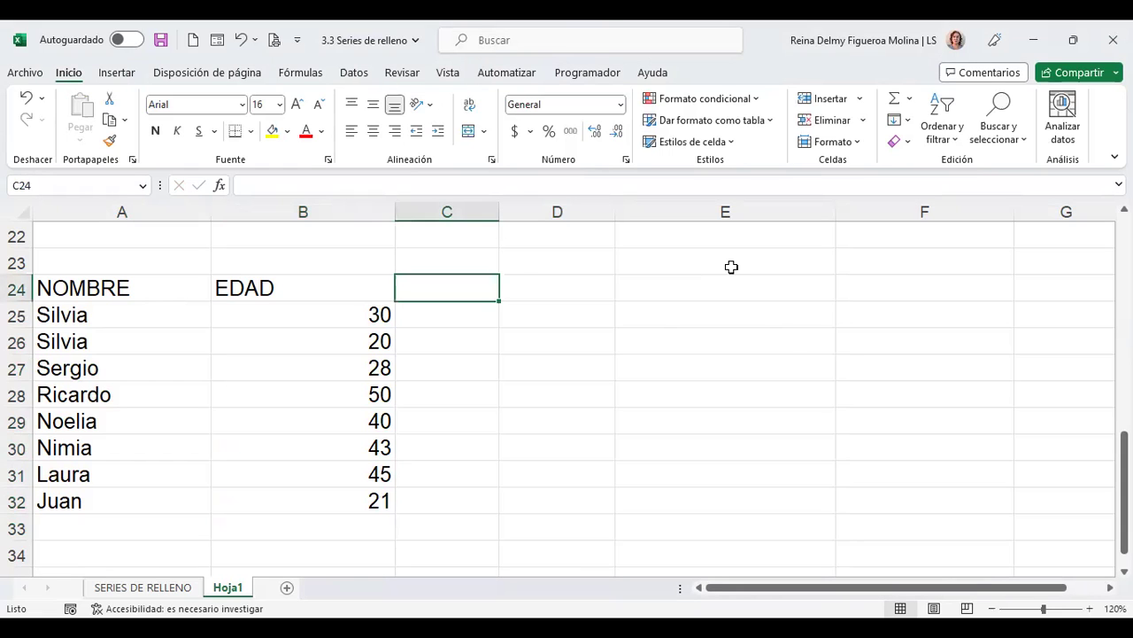
type("T")
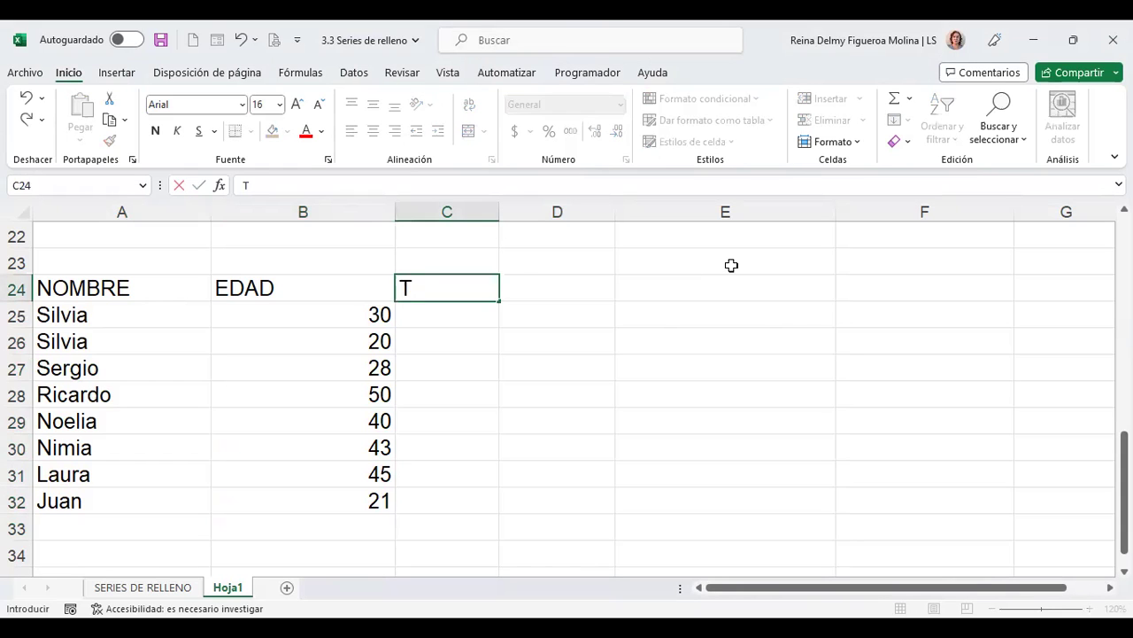
type("EXTO CONCATENAD")
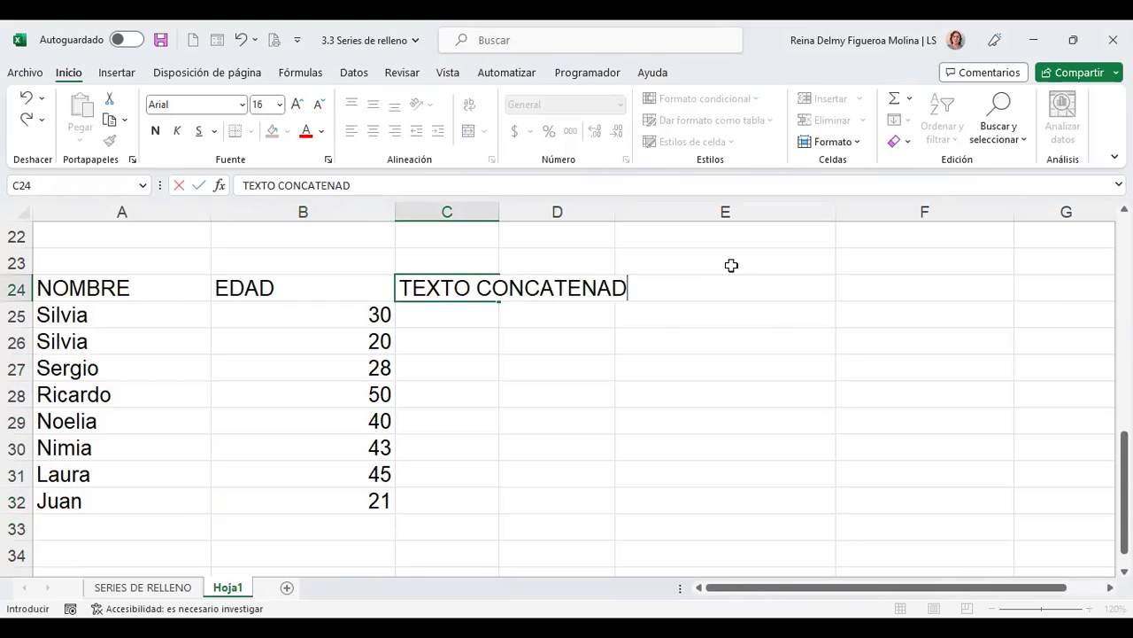
type("O")
key("Return")
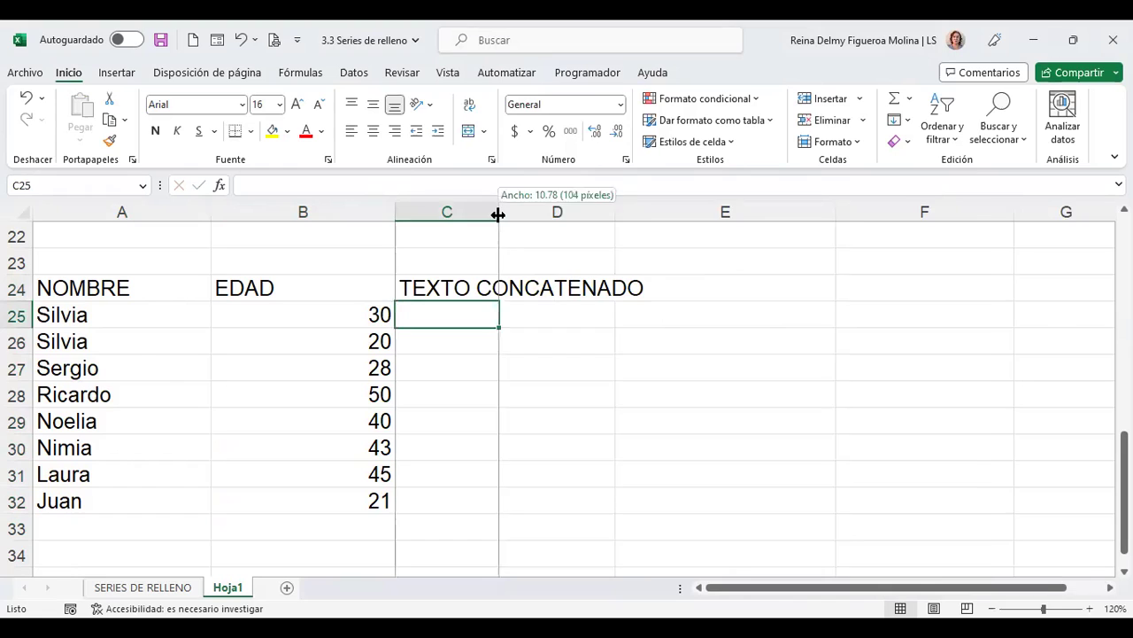
double_click(499, 211)
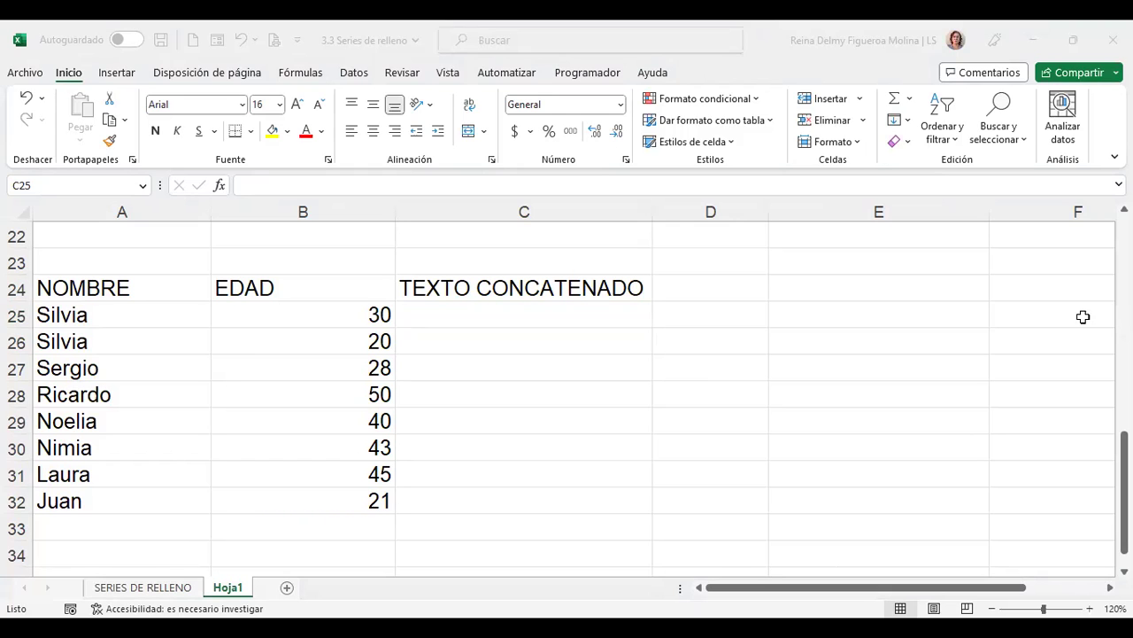
- Type 'sILVIA tiene 30 años' in C25 and flash fill the sentence for the remaining names
type("sI")
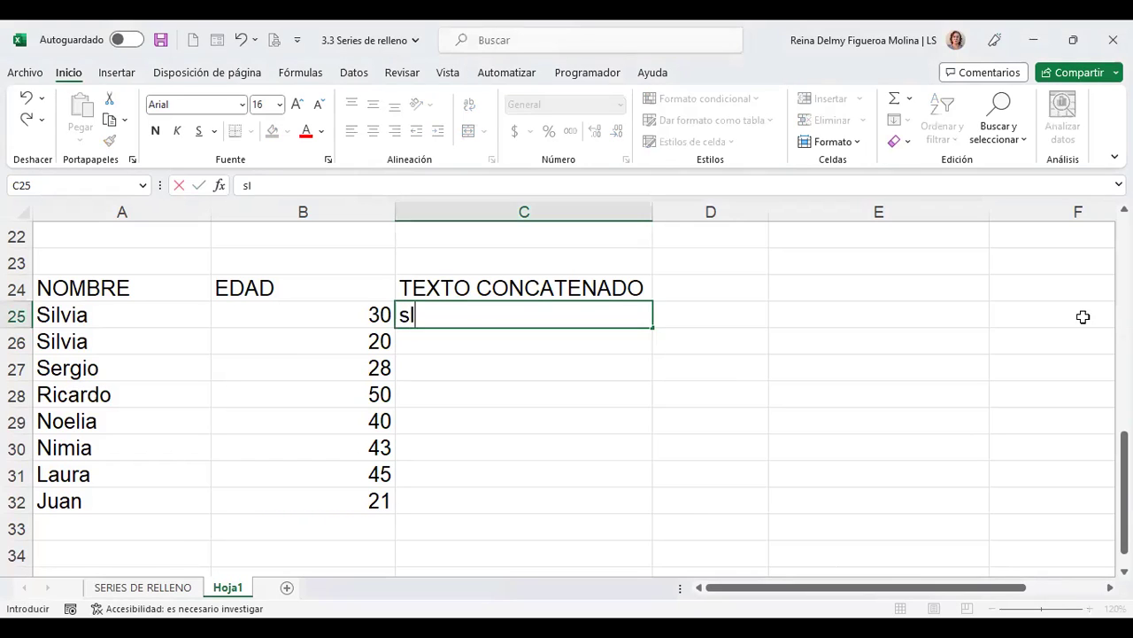
type("LVIA")
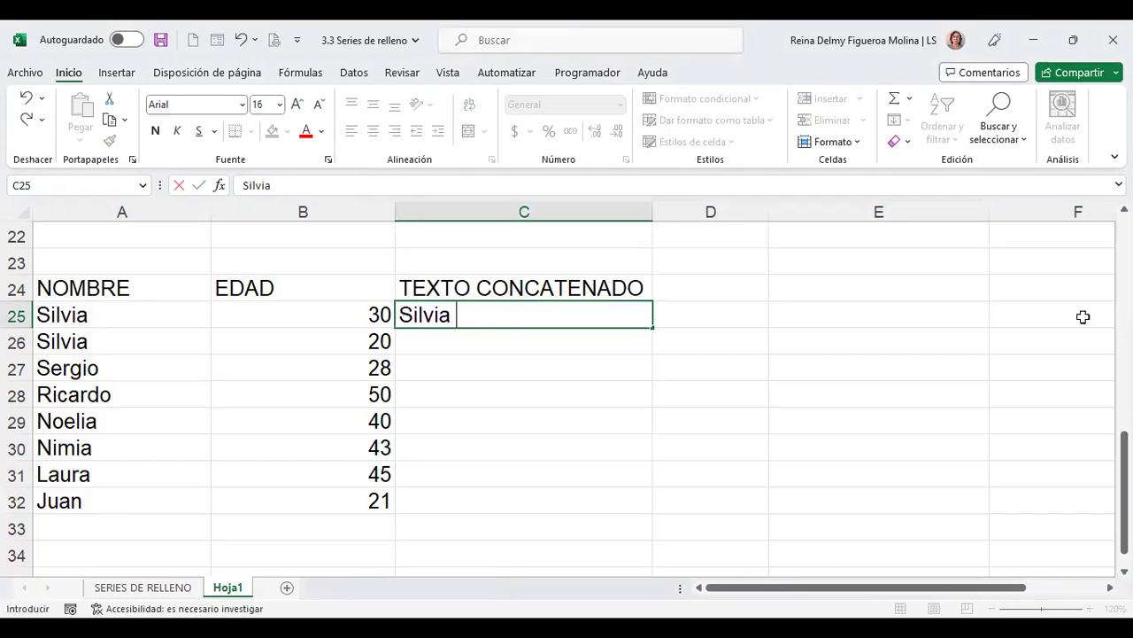
type(" tiene 30")
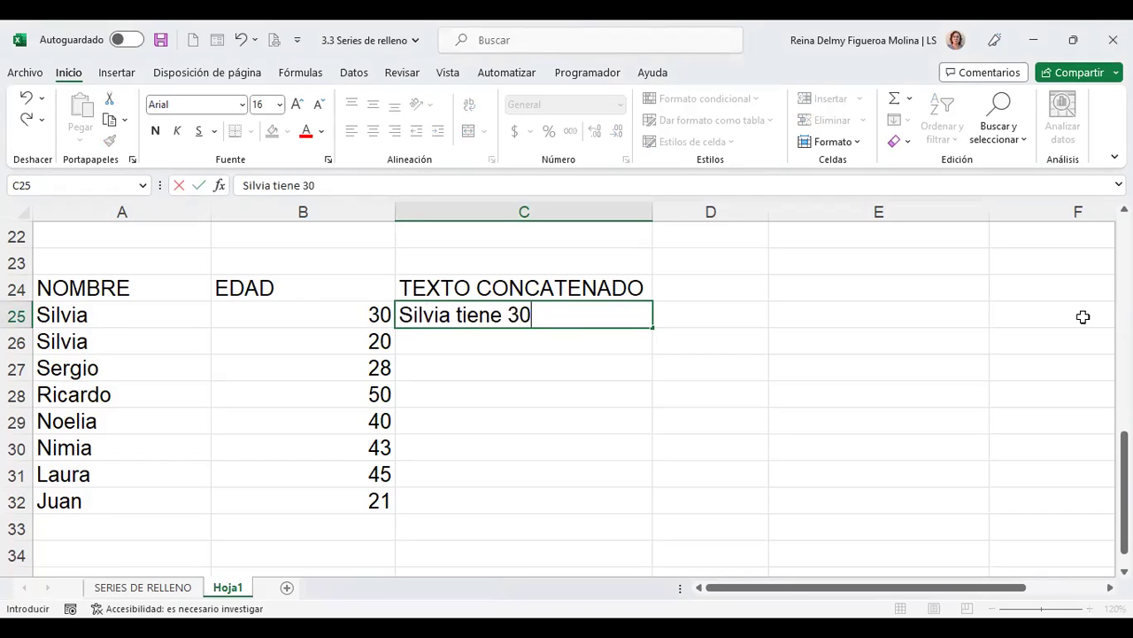
type(" años")
key("Return")
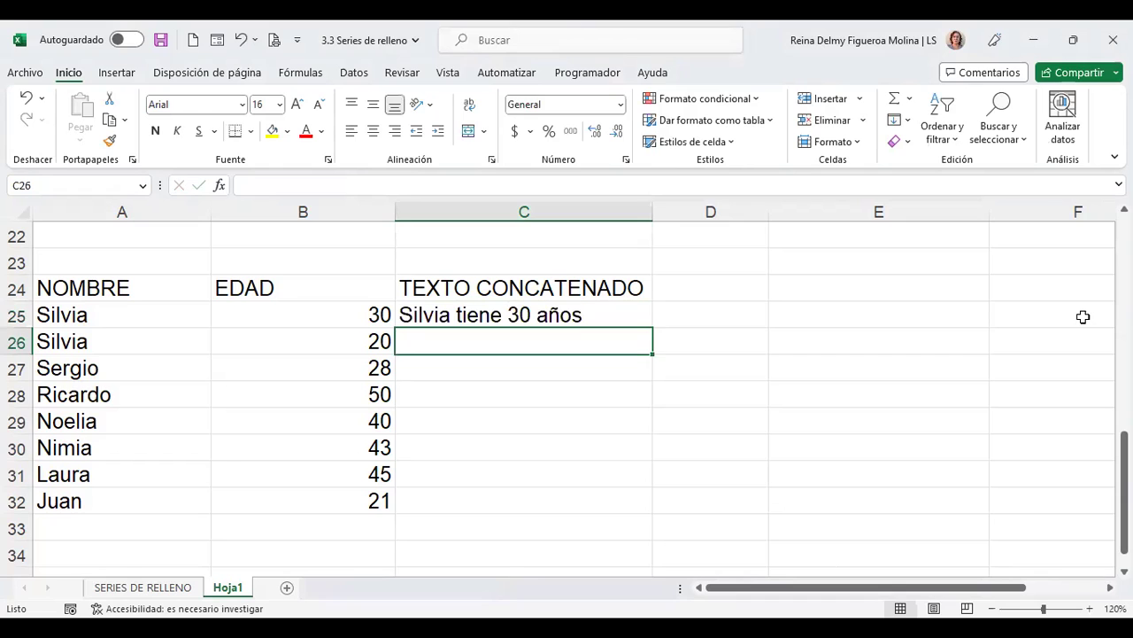
key("Up")
key("ctrl+e")
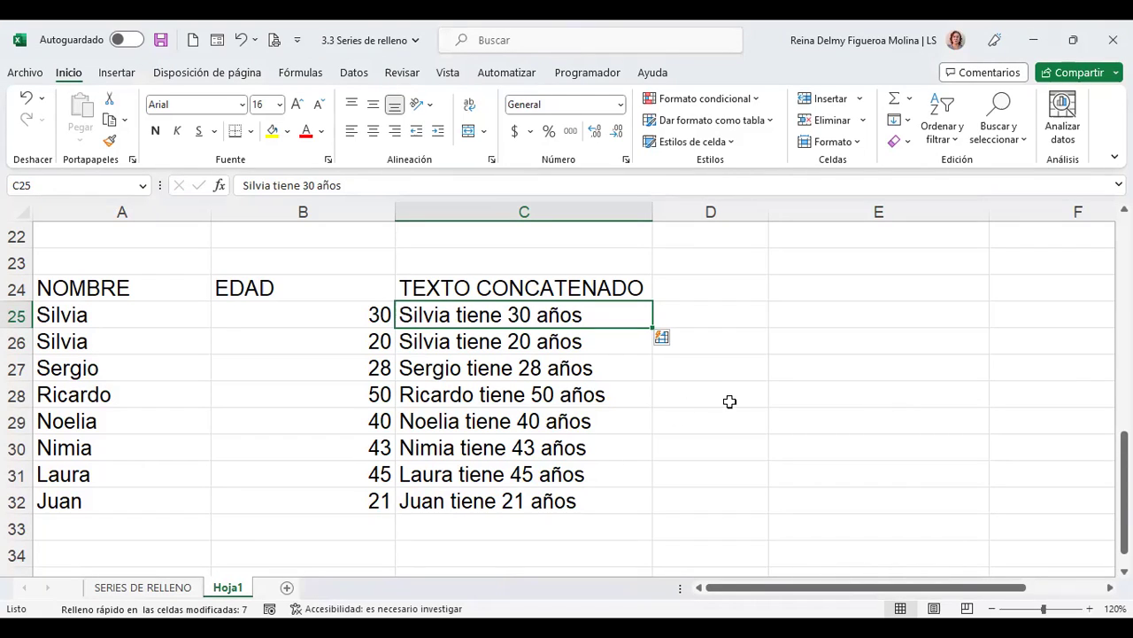
- Switch away from Excel briefly, then return to the table and select cell D25
key("alt")
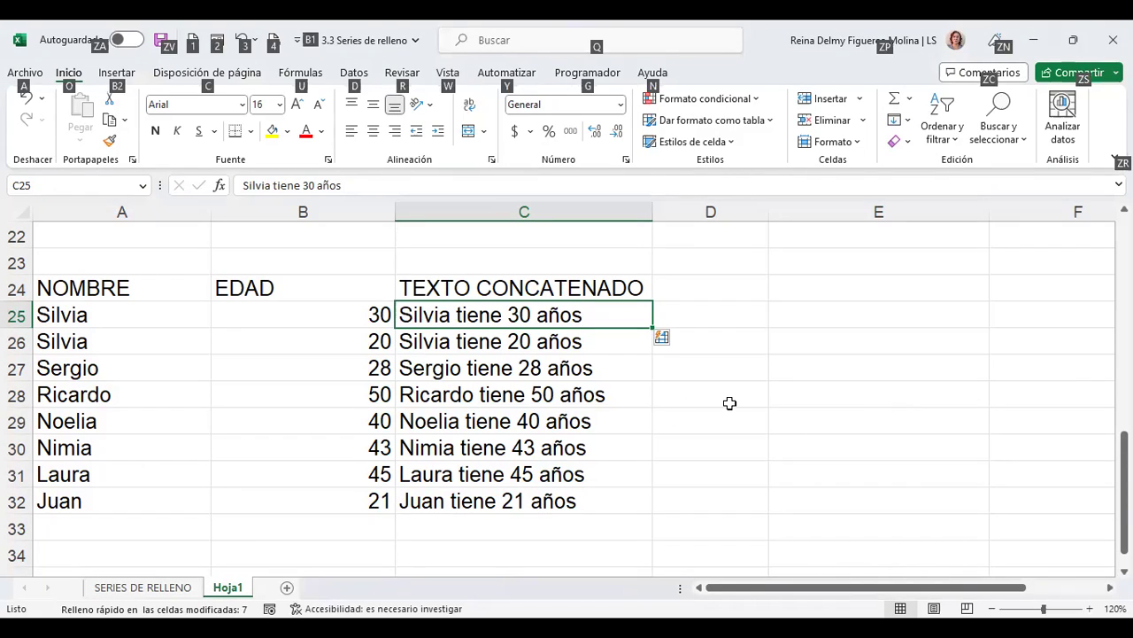
key("alt+Tab")
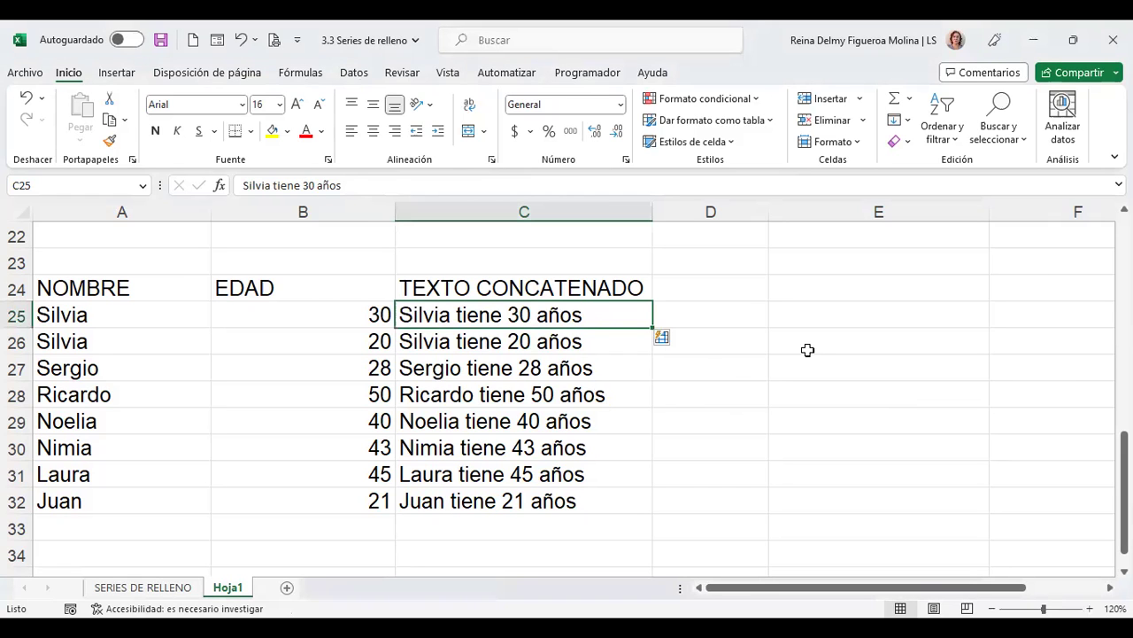
scroll(670, 391, "up", 3)
scroll(671, 392, "up", 4)
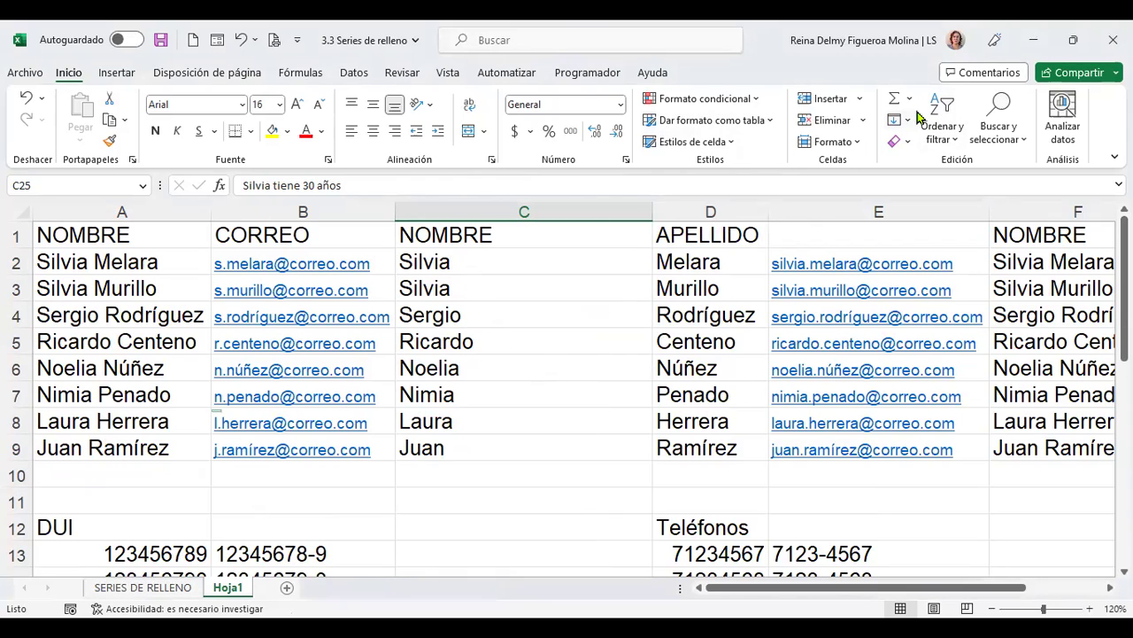
scroll(877, 278, "down", 6)
scroll(877, 278, "down", 1)
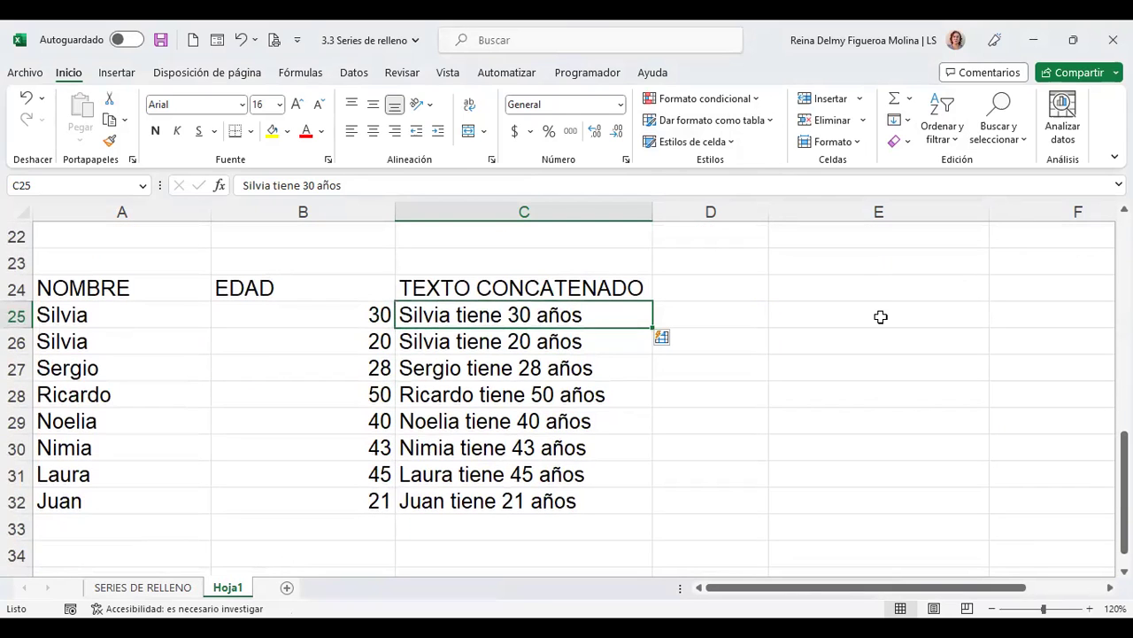
left_click(731, 314)
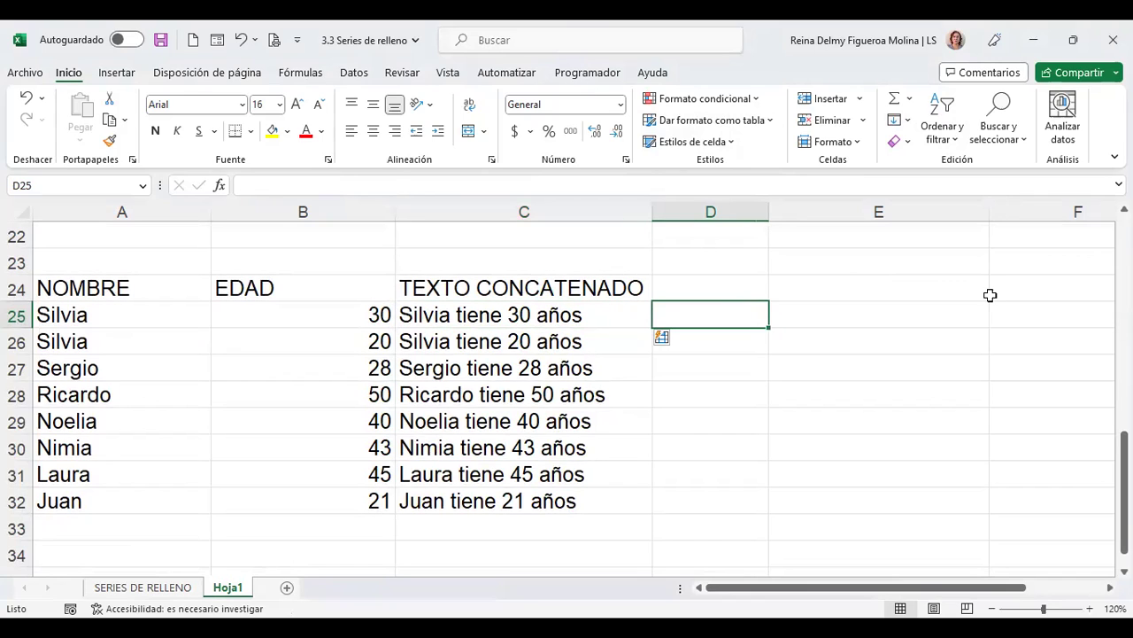
- Enter 'a' in D25 and fill it down into D26, checking the fill options
type("a")
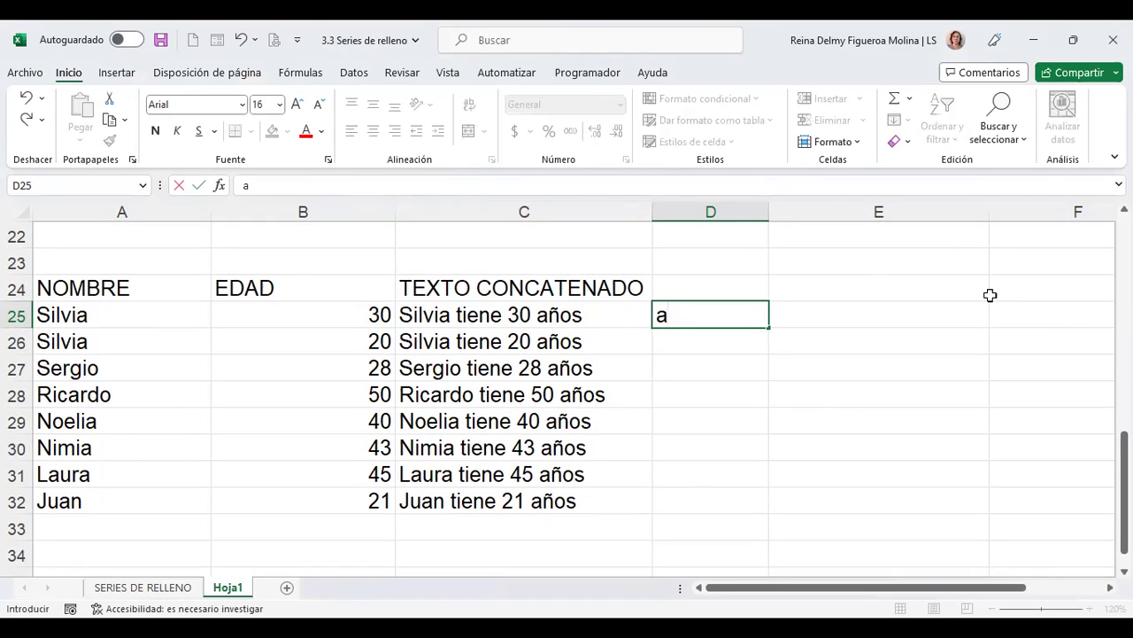
key("Return")
left_click(739, 316)
left_click_drag(768, 335, 769, 350)
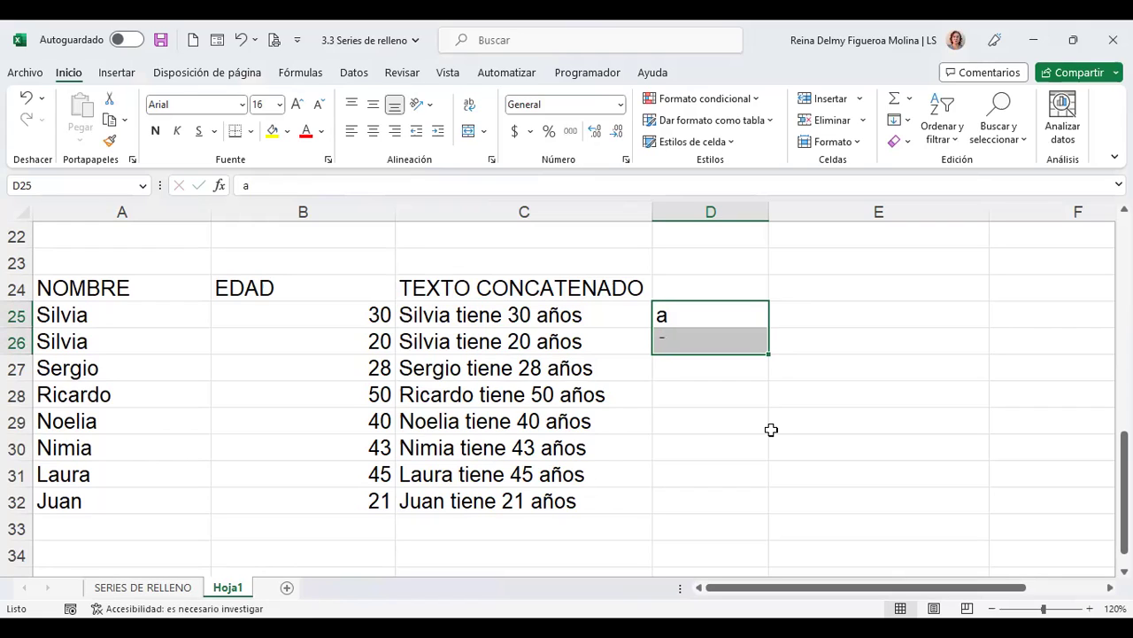
left_click(783, 364)
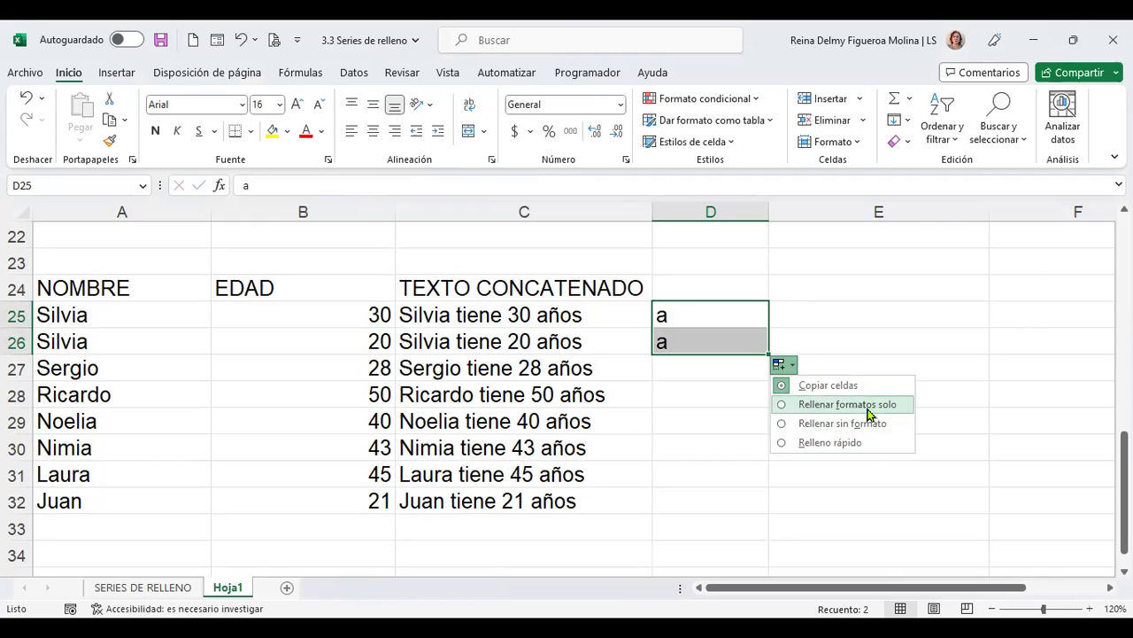
left_click(770, 323)
left_click(699, 348)
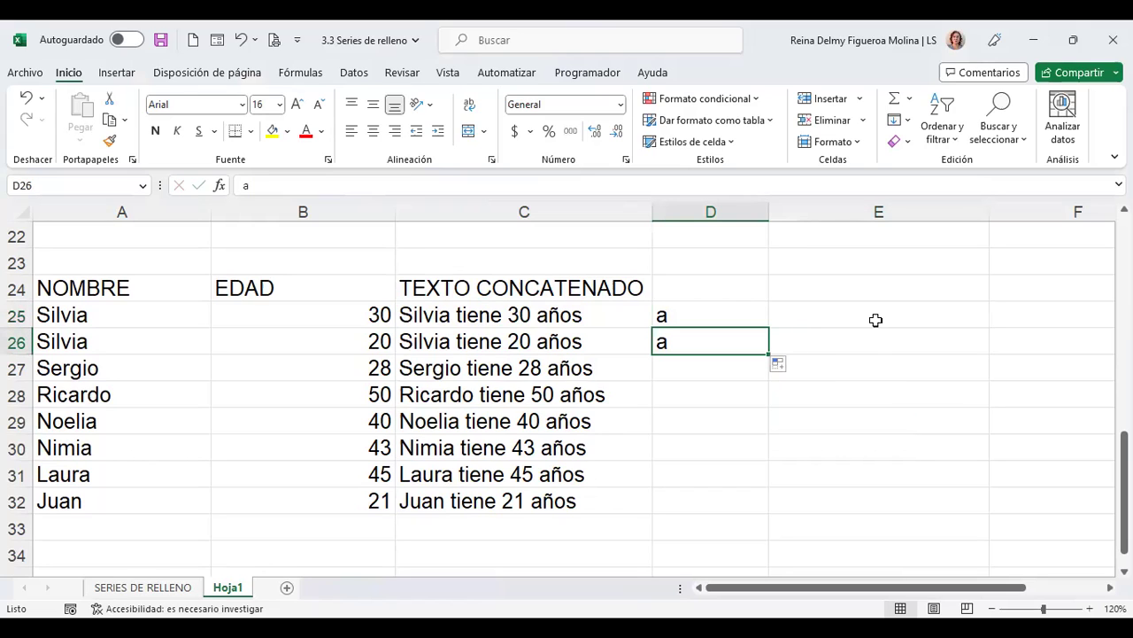
- Change D26 to 'b' and extend the a, b pattern from D25:D26 down to D29
type("b")
key("Return")
mouse_move(741, 313)
left_mouse_down()
mouse_move(739, 353)
mouse_move(766, 375)
mouse_move(752, 386)
left_mouse_up()
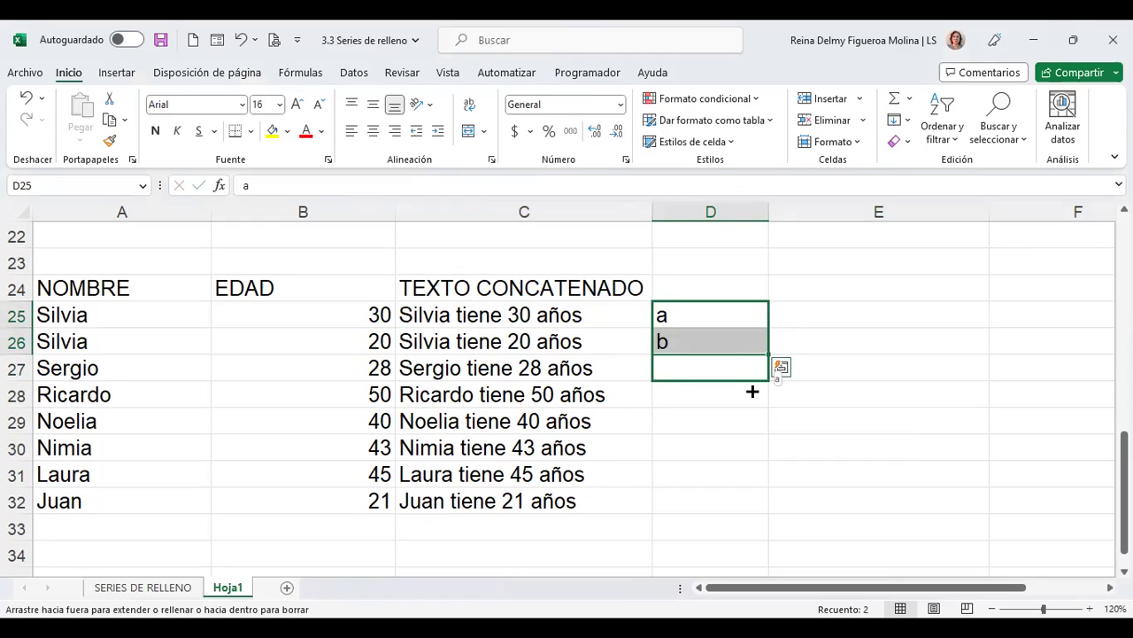
mouse_move(752, 386)
left_mouse_down()
mouse_move(756, 427)
mouse_move(762, 373)
left_mouse_up()
key("Escape")
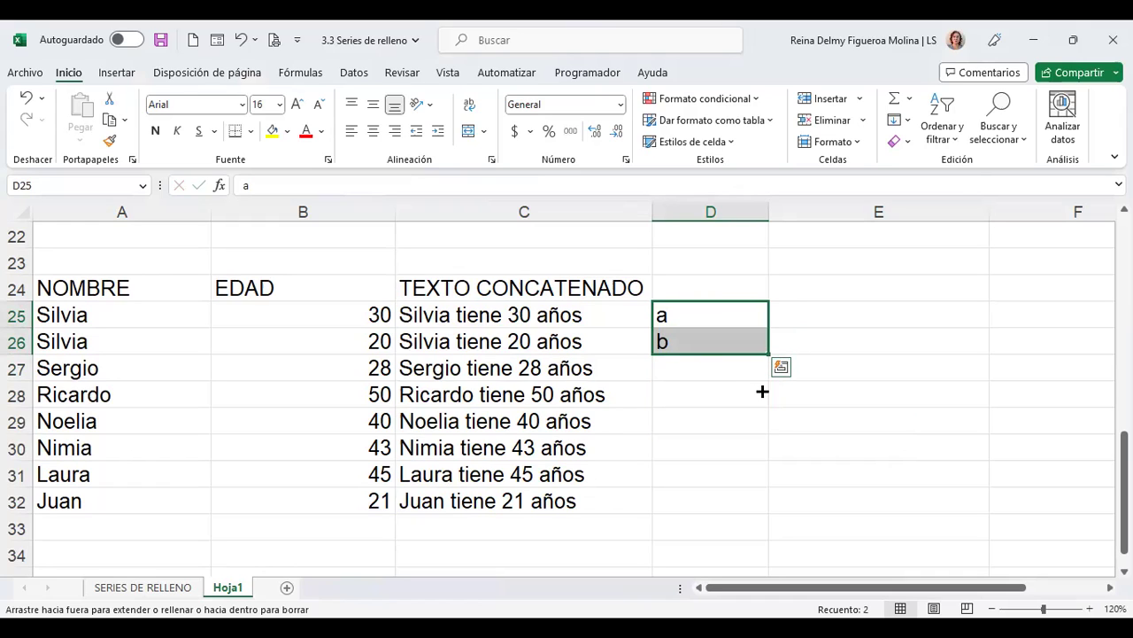
left_click_drag(763, 429, 763, 431)
- Review the fill options for the new series and select the whole range D25:D29
scroll(820, 451, "down", 1)
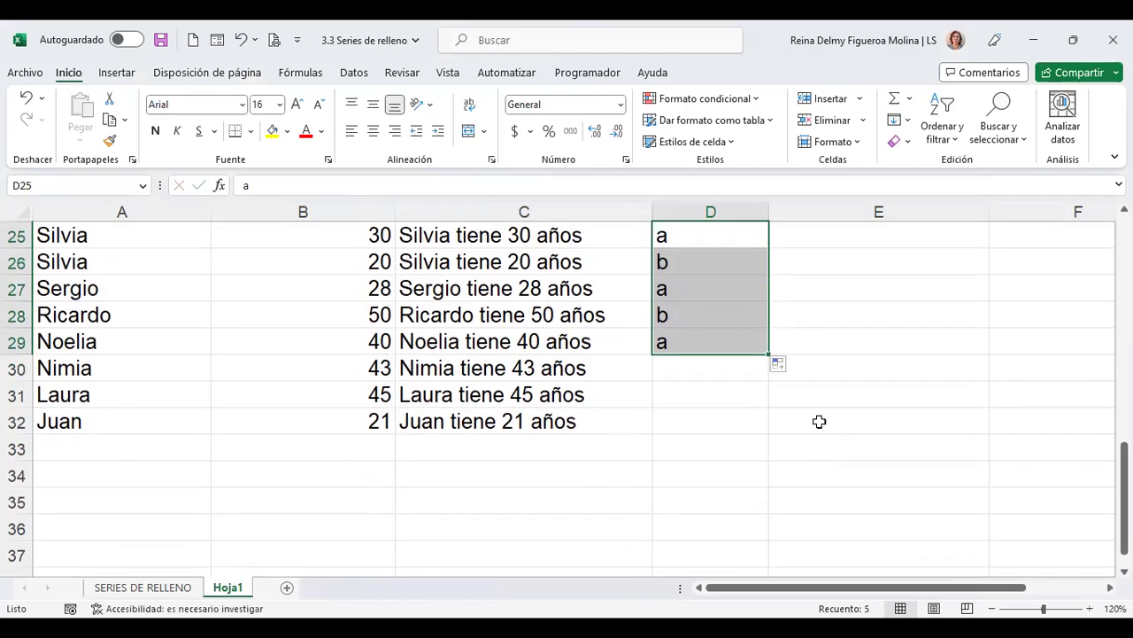
left_click(786, 368)
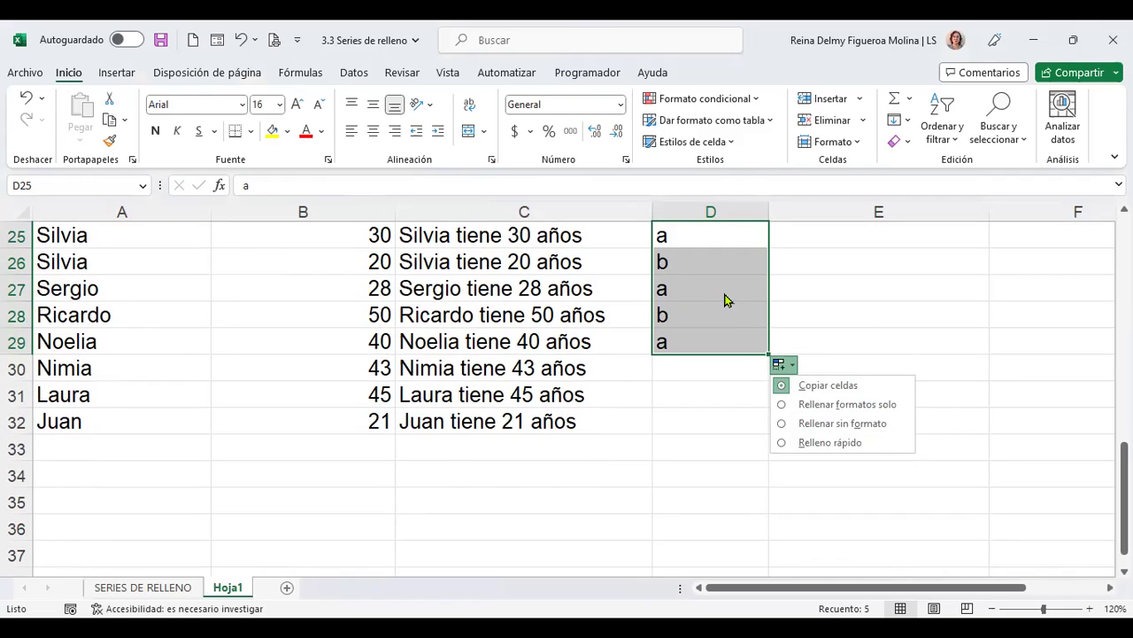
scroll(729, 297, "up", 1)
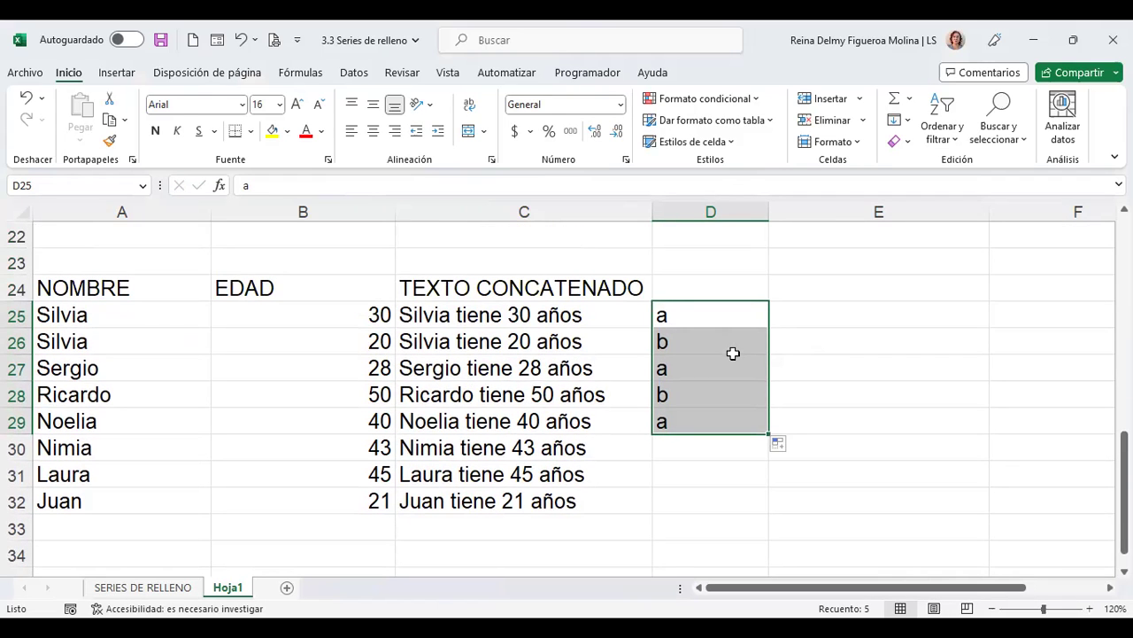
left_click(731, 352)
left_click_drag(723, 311, 724, 427)
- Clear the a/b series from D25:D29 and start typing 'Letra a' in D25
key("Delete")
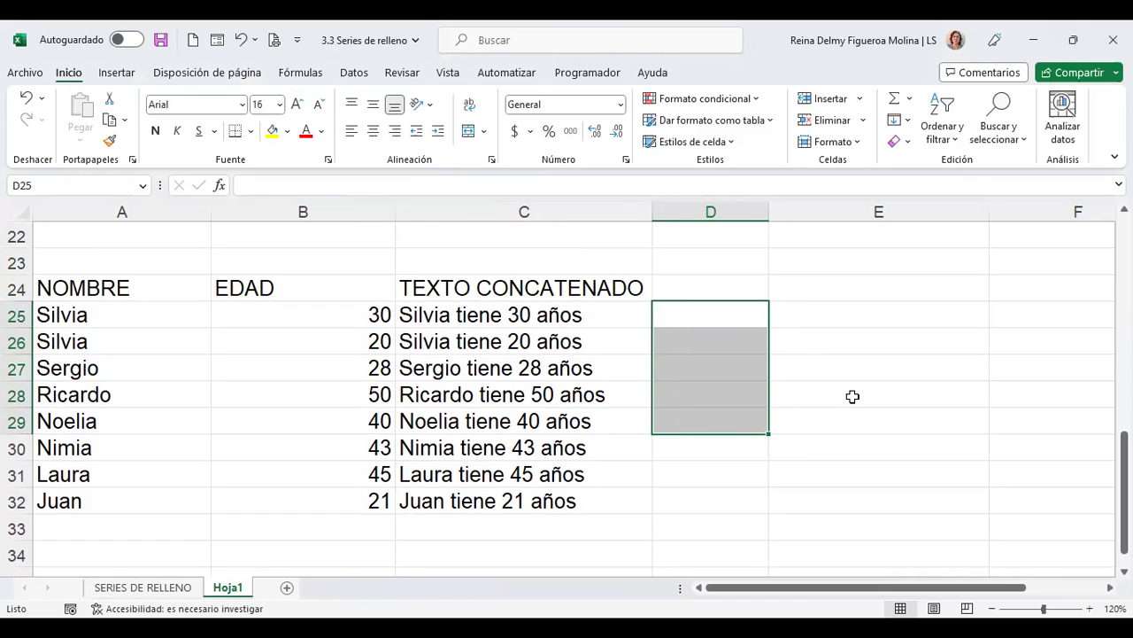
key("Up")
key("Down")
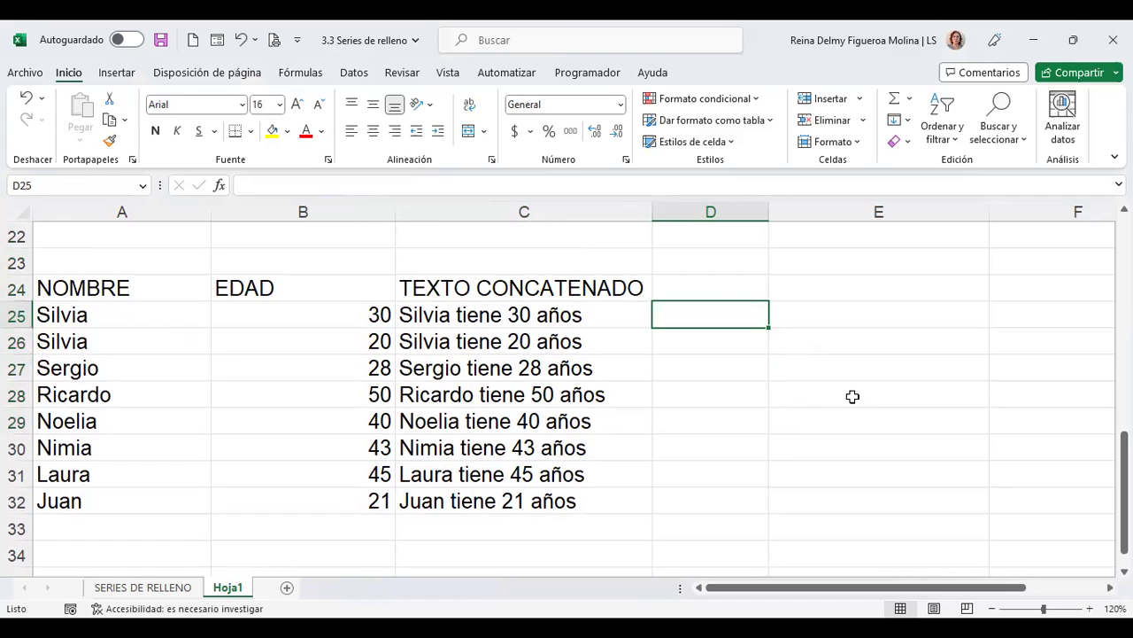
type("L")
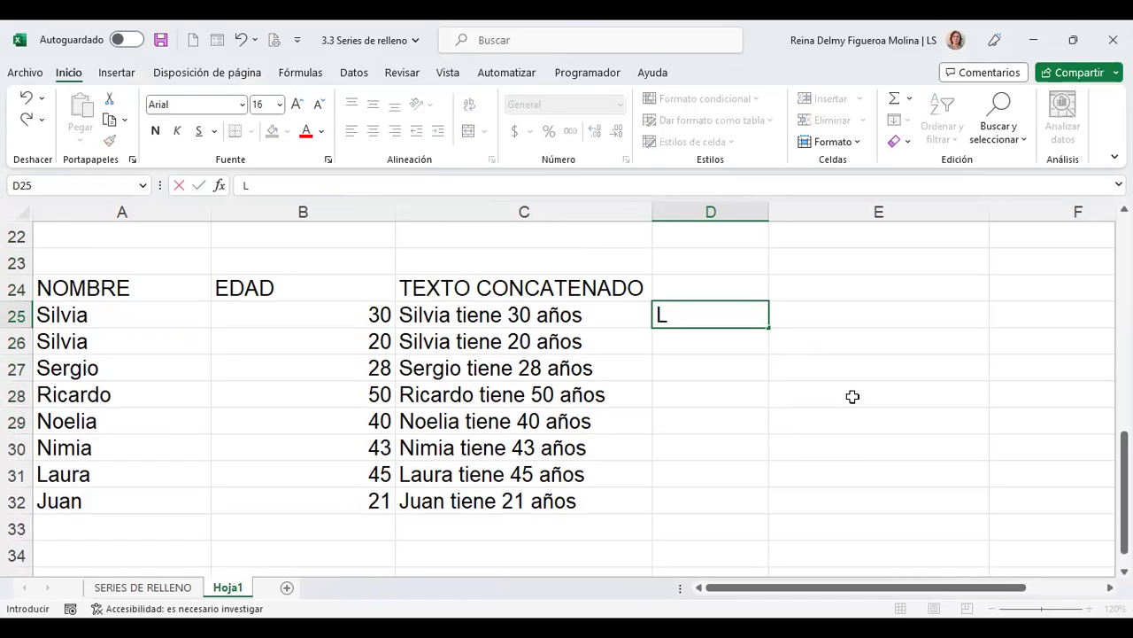
key("Escape")
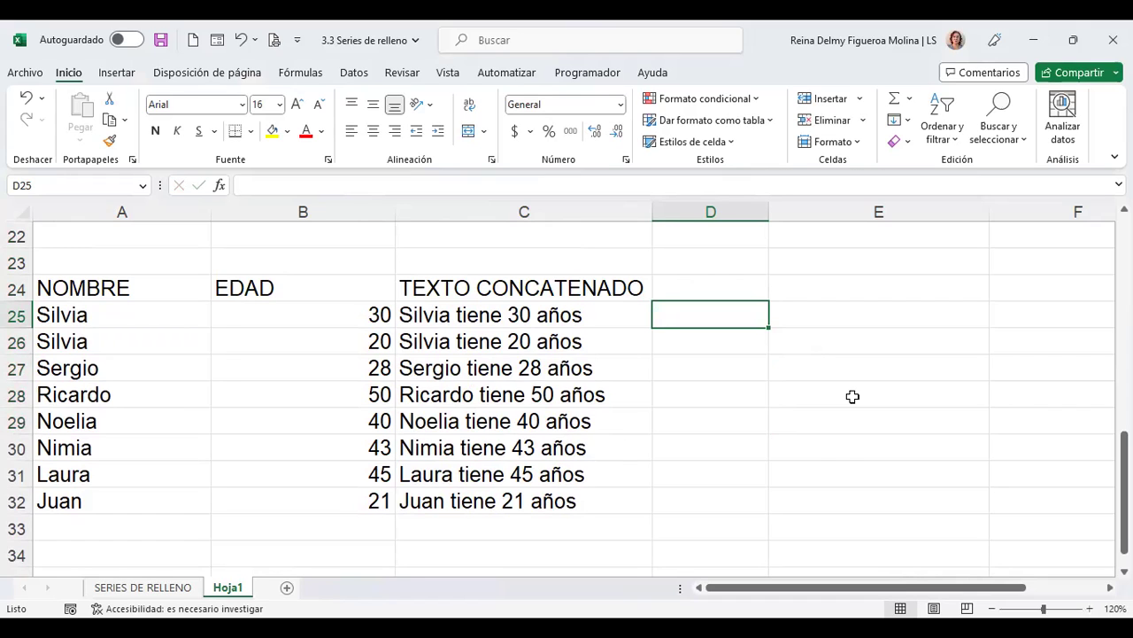
type("Letra ")
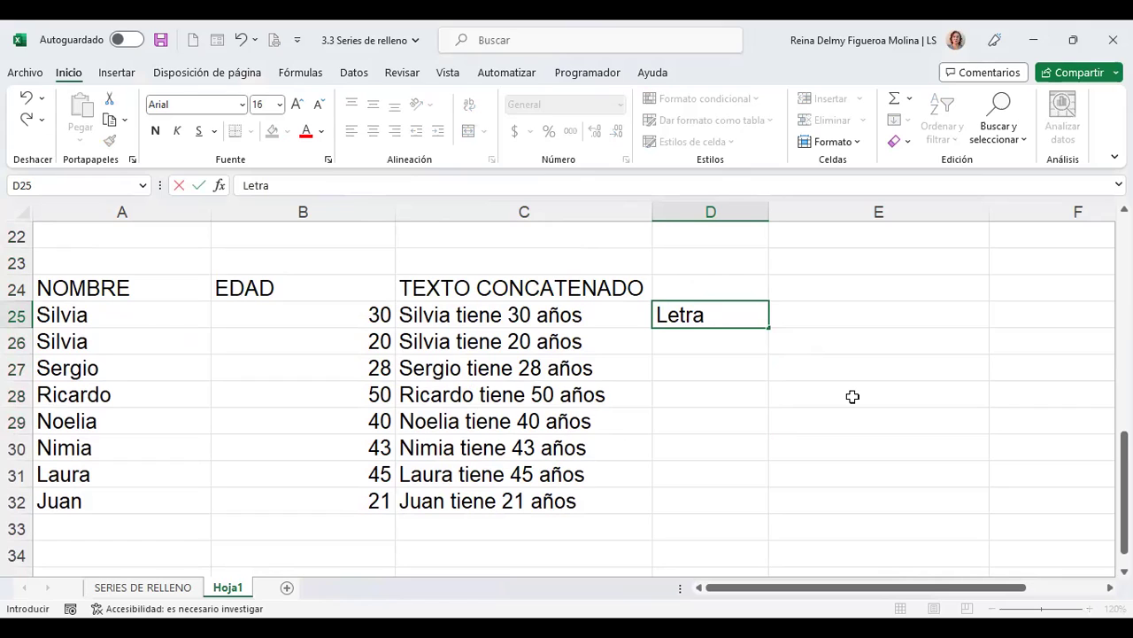
type("a")
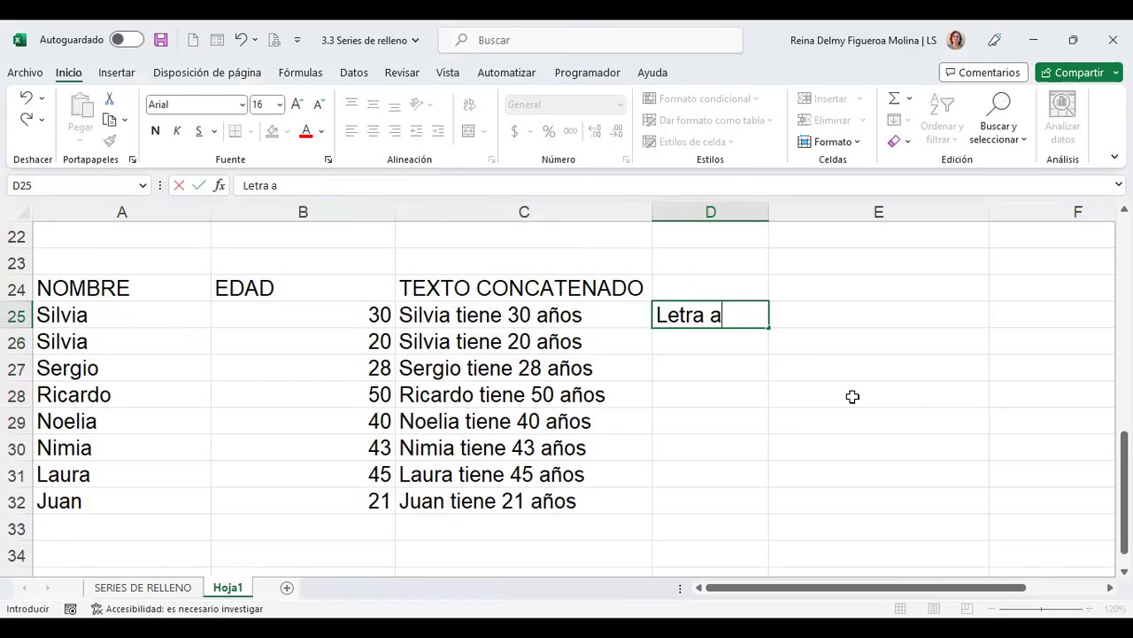
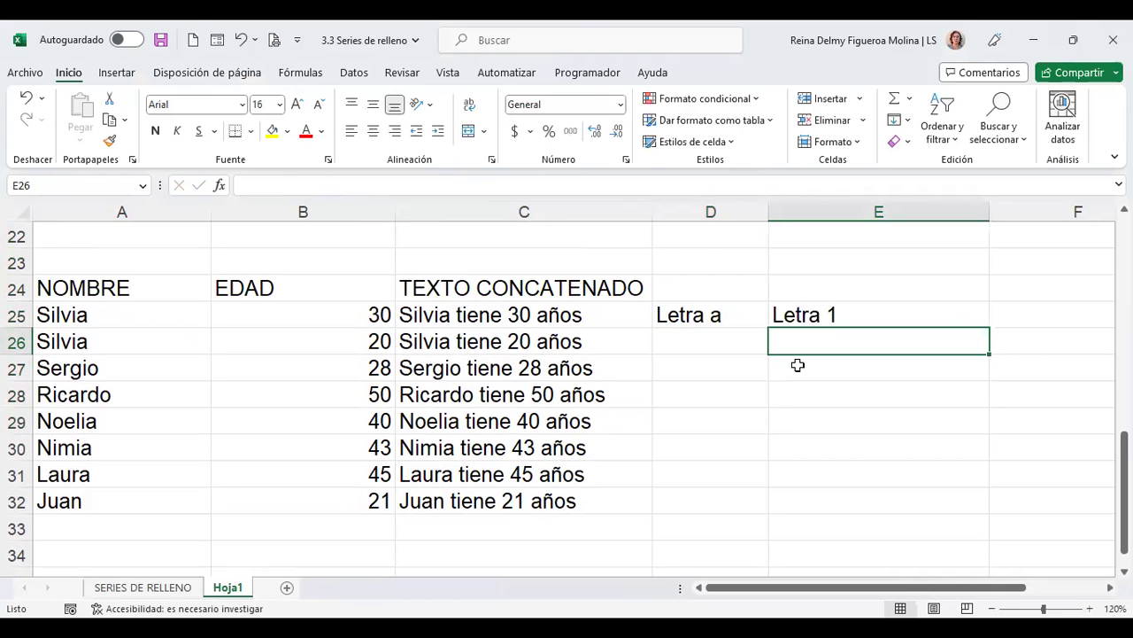
- Try extending Letra a and editing D25 to Letra b, then undo back to Letra a
scroll(730, 352, "down", 1)
left_click(736, 238)
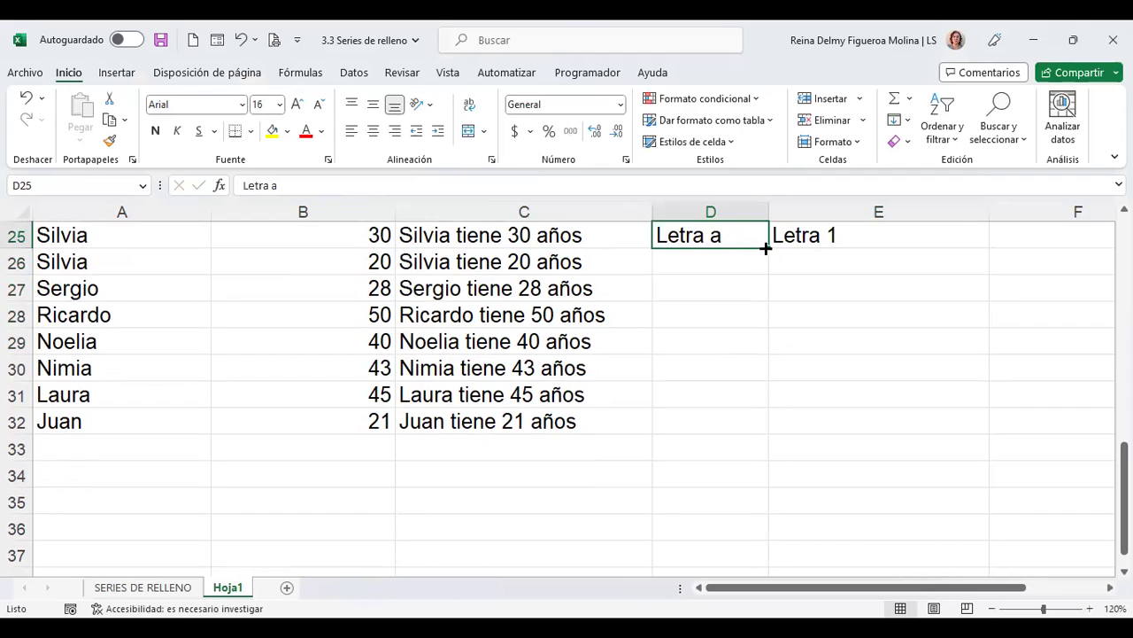
mouse_move(767, 249)
left_mouse_down()
mouse_move(766, 299)
mouse_move(770, 237)
left_mouse_up()
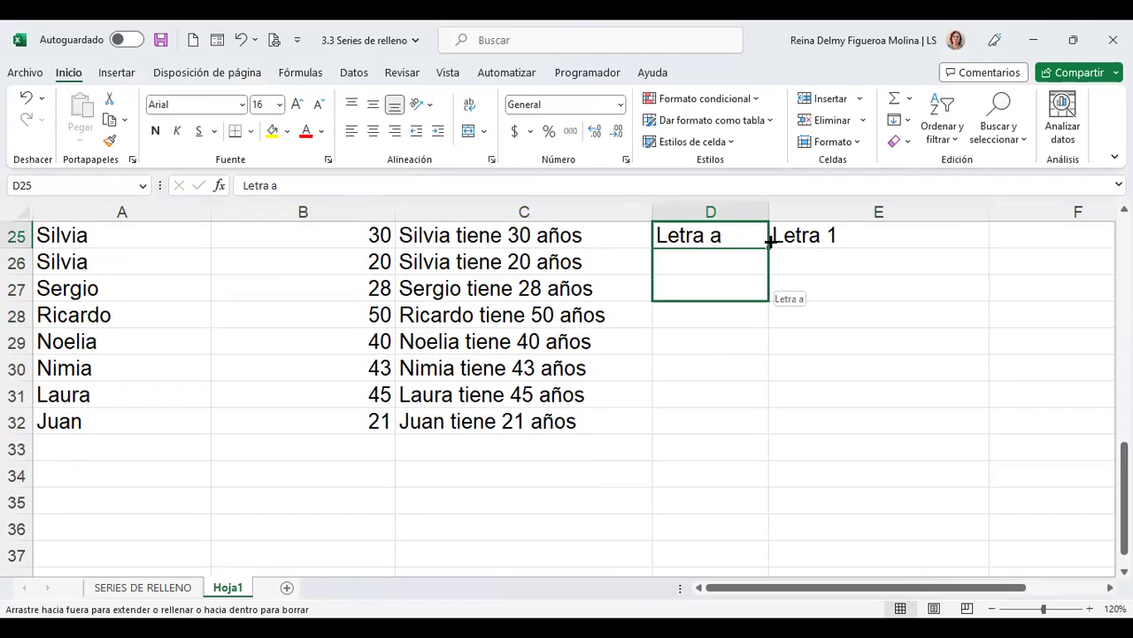
scroll(746, 348, "up", 1)
double_click(736, 314)
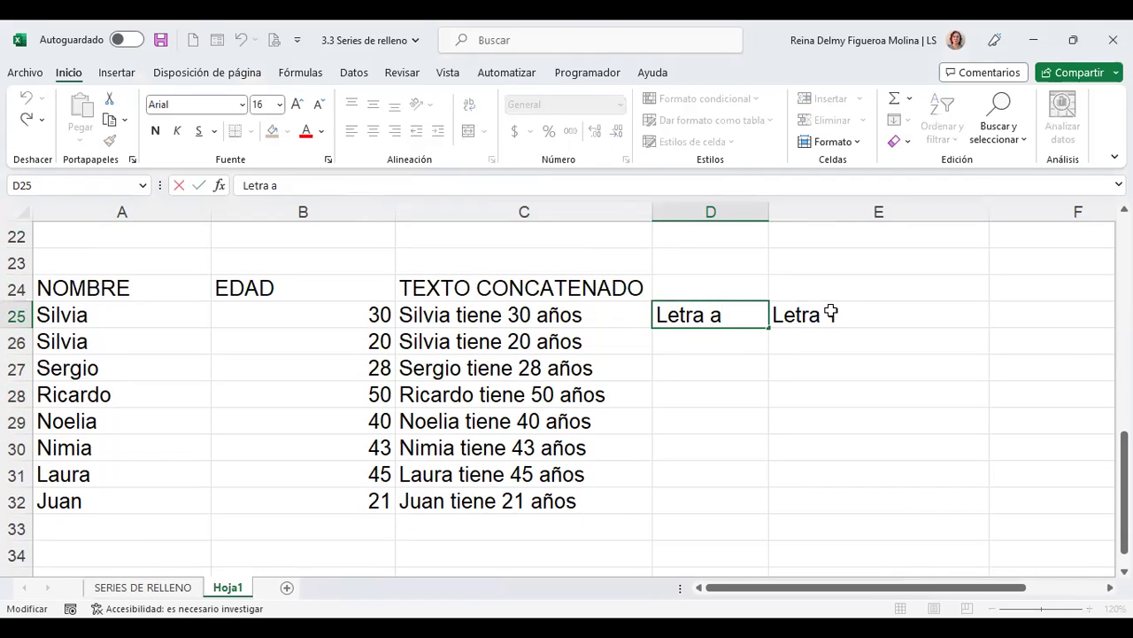
key("BackSpace")
type("b")
key("Return")
left_click(713, 312)
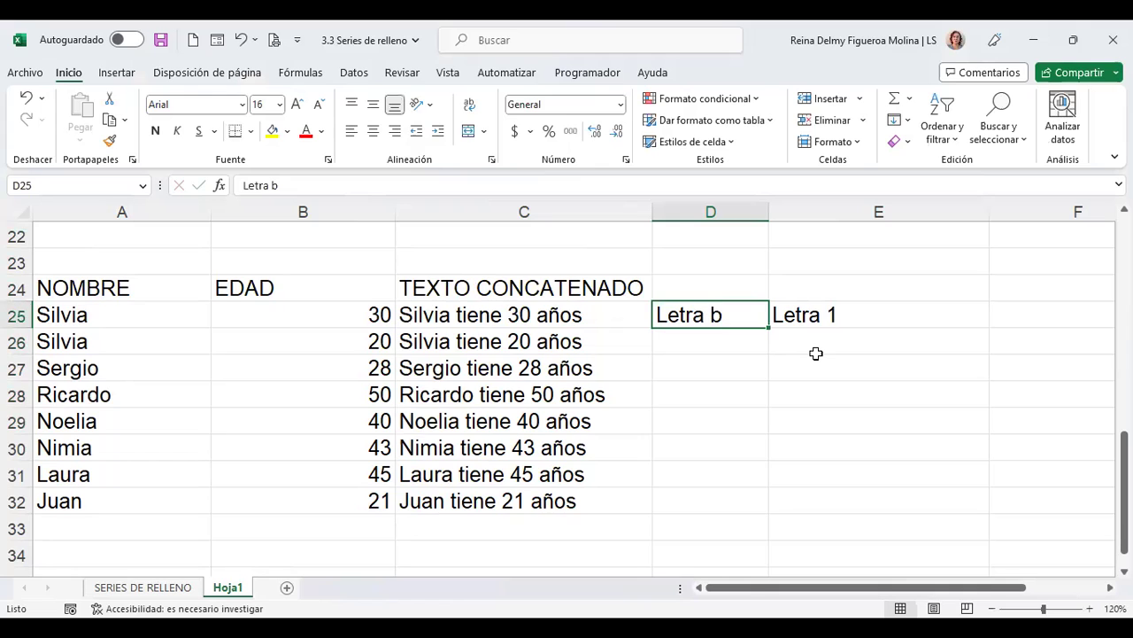
key("ctrl+z")
- Copy Letra a from D25 into D26 and change it to Letra b
key("ctrl+c")
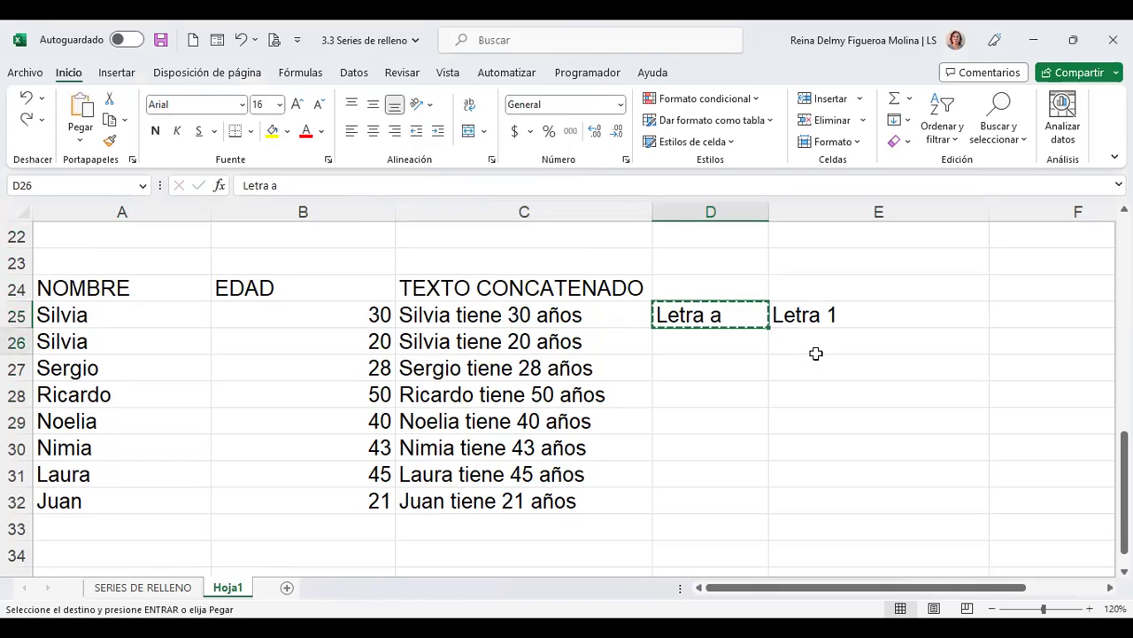
key("Down")
key("Return")
key("F2")
key("BackSpace")
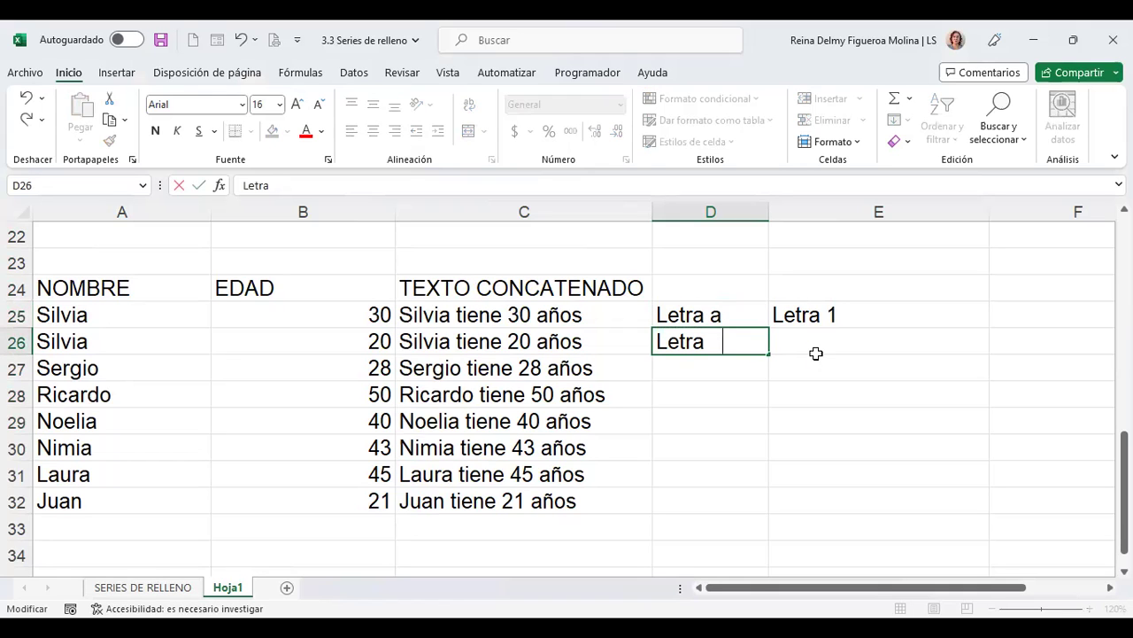
type("b")
key("Return")
scroll(762, 314, "down", 1)
- Extend the Letra a/Letra b pair from D25:D26 down to D32
left_click_drag(741, 237, 801, 451)
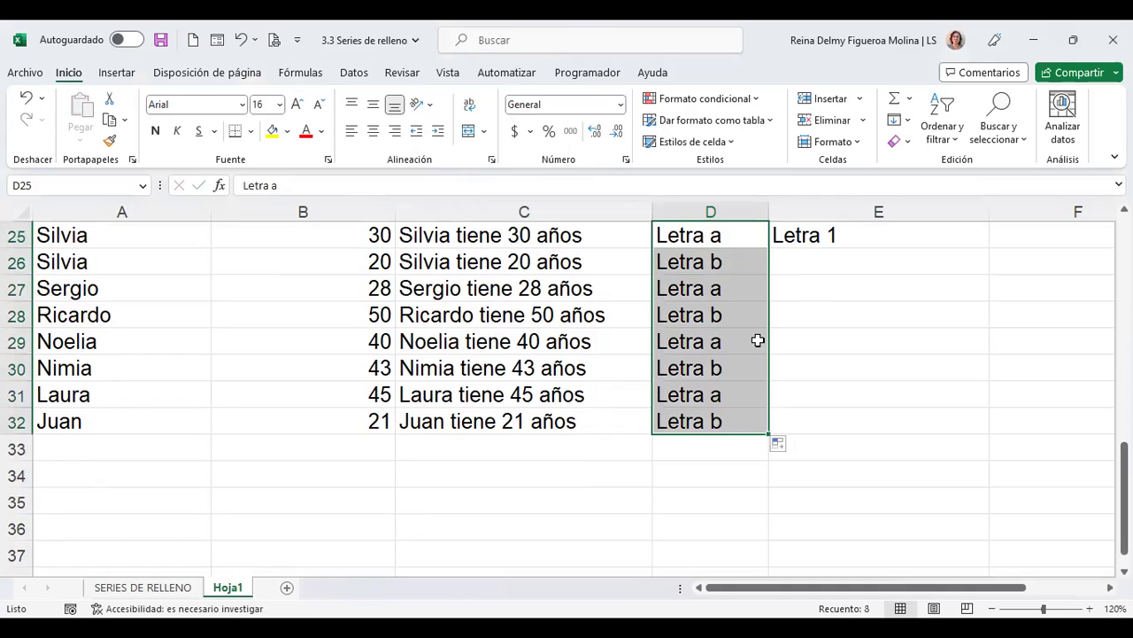
scroll(838, 303, "up", 1)
scroll(842, 329, "down", 1)
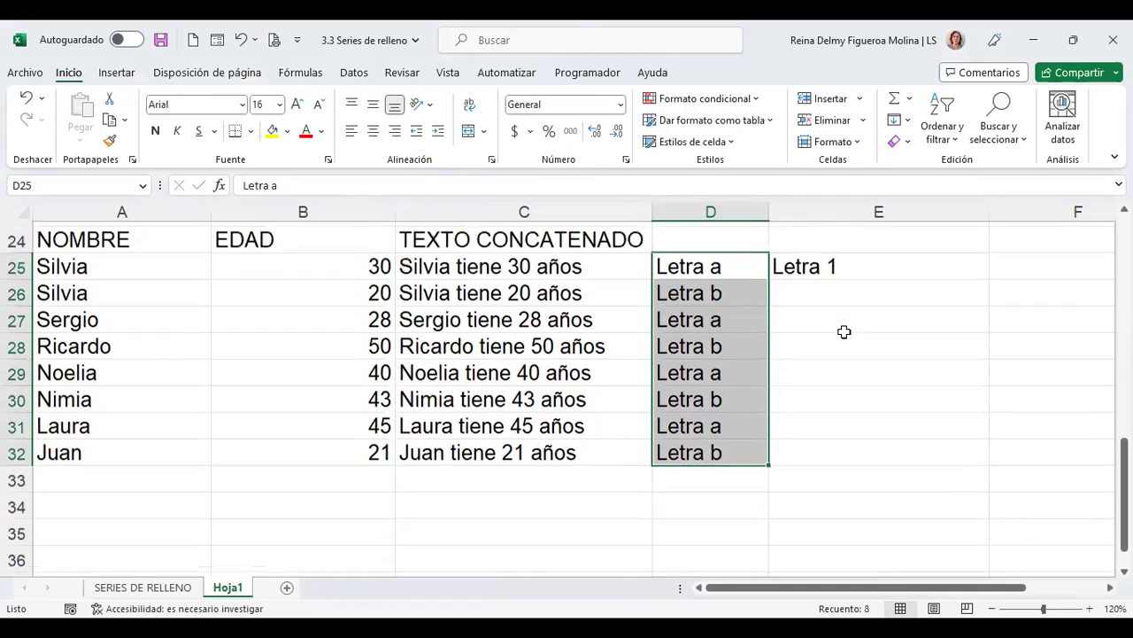
- Fill E25 down to E32 so it counts Letra 1 through Letra 8
left_click(832, 235)
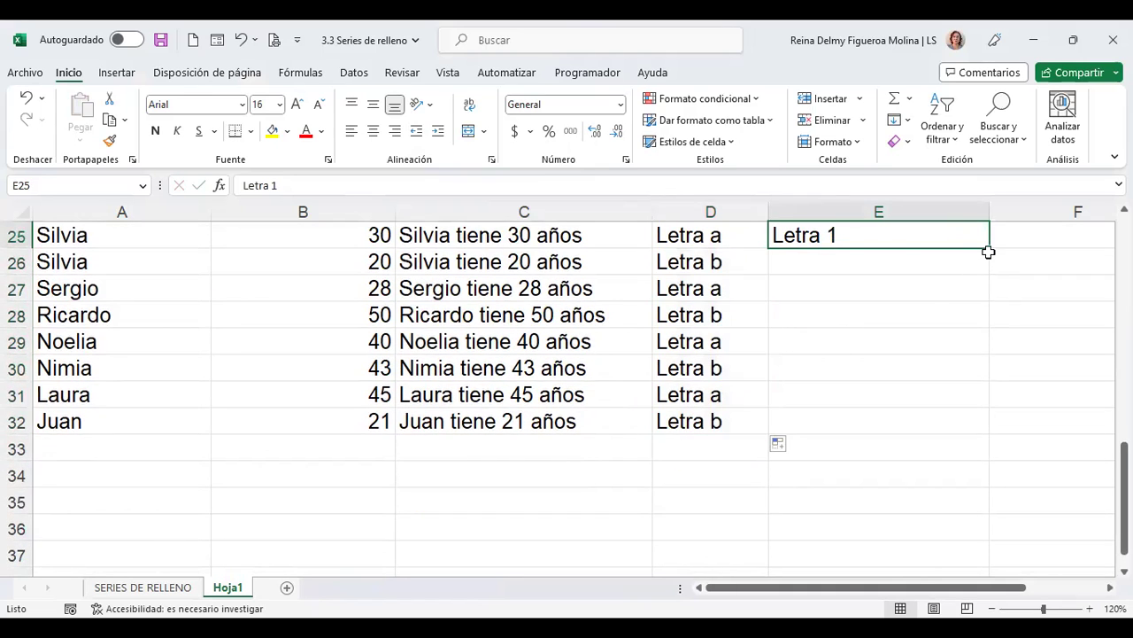
left_click_drag(989, 258, 988, 422)
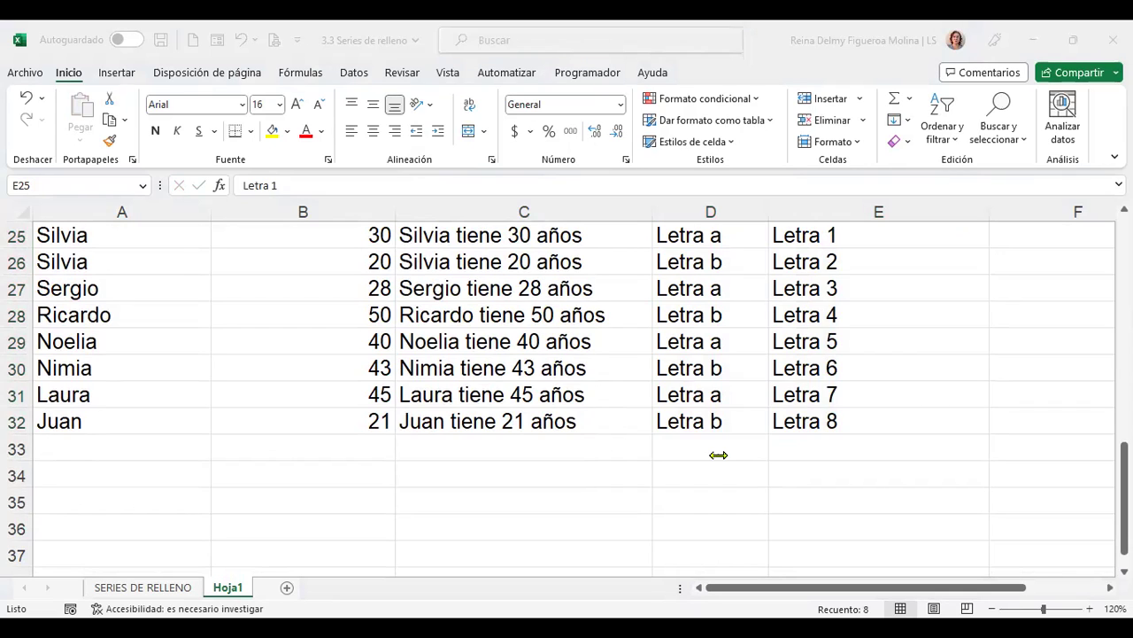
left_click(730, 370)
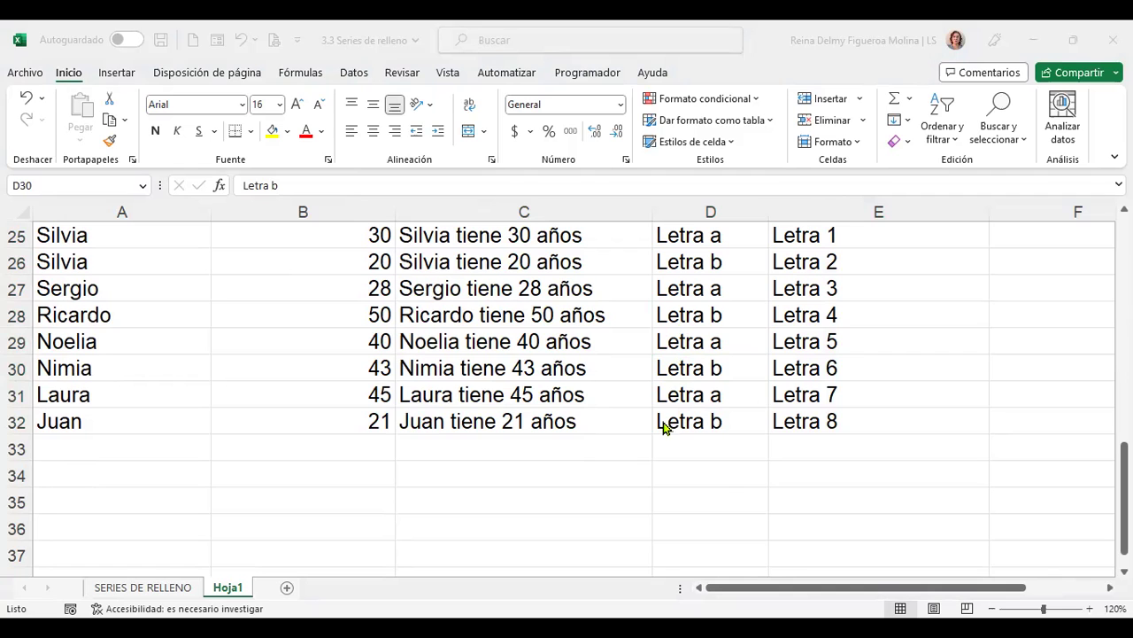
scroll(434, 462, "up", 2)
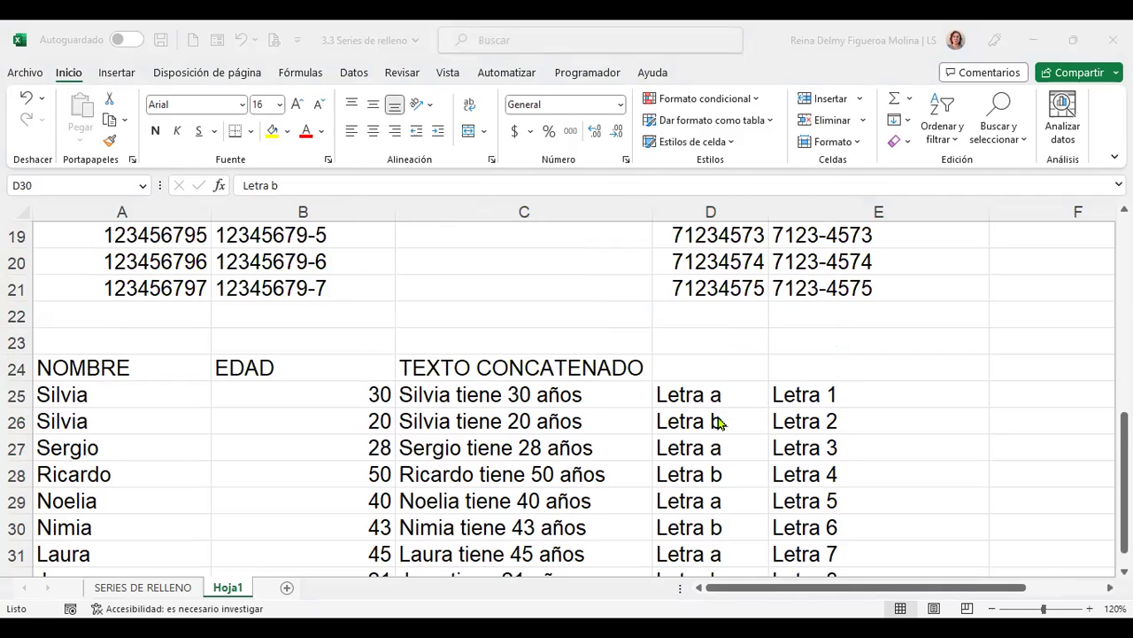
scroll(860, 417, "down", 4)
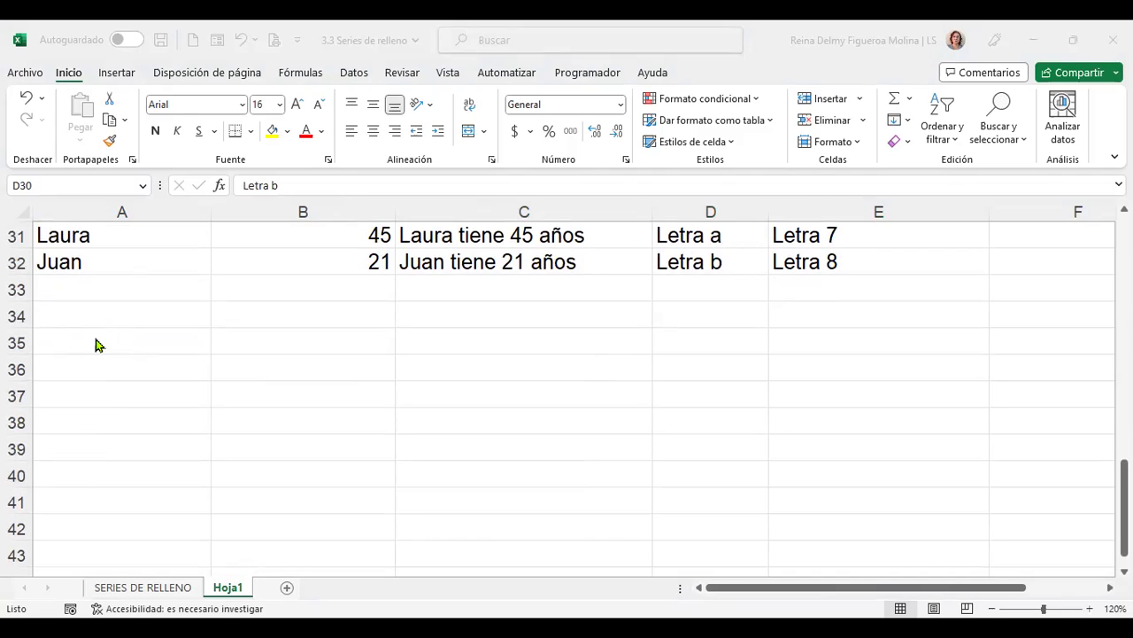
- Enter i in A35 and I in B35
left_click(98, 344)
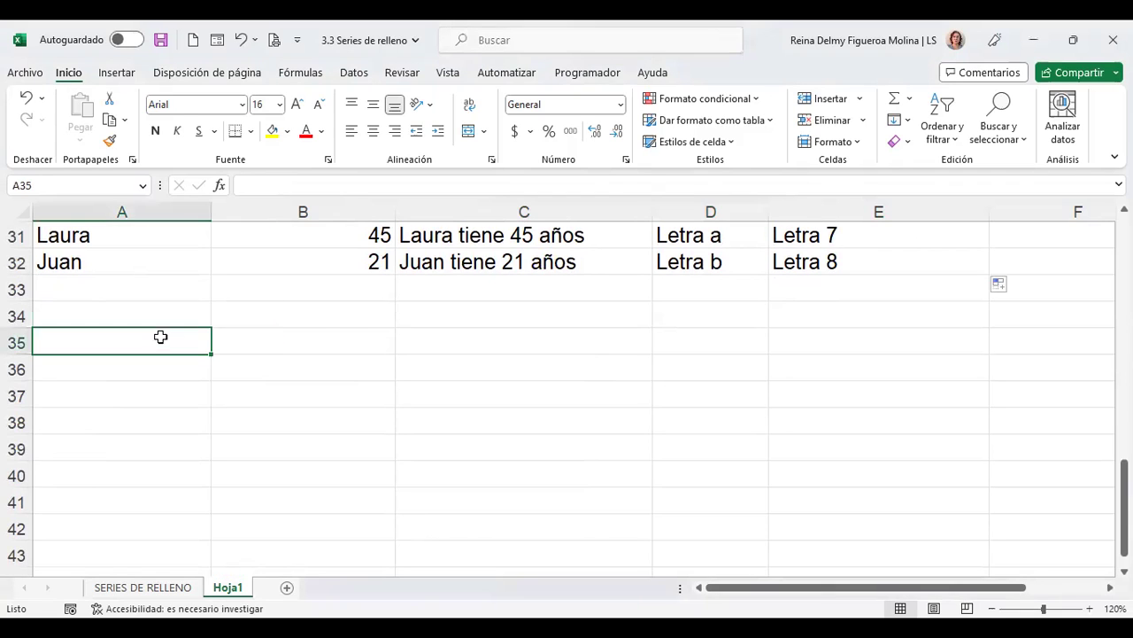
type("i")
left_click(372, 330)
type("l")
key("Left")
key("Return")
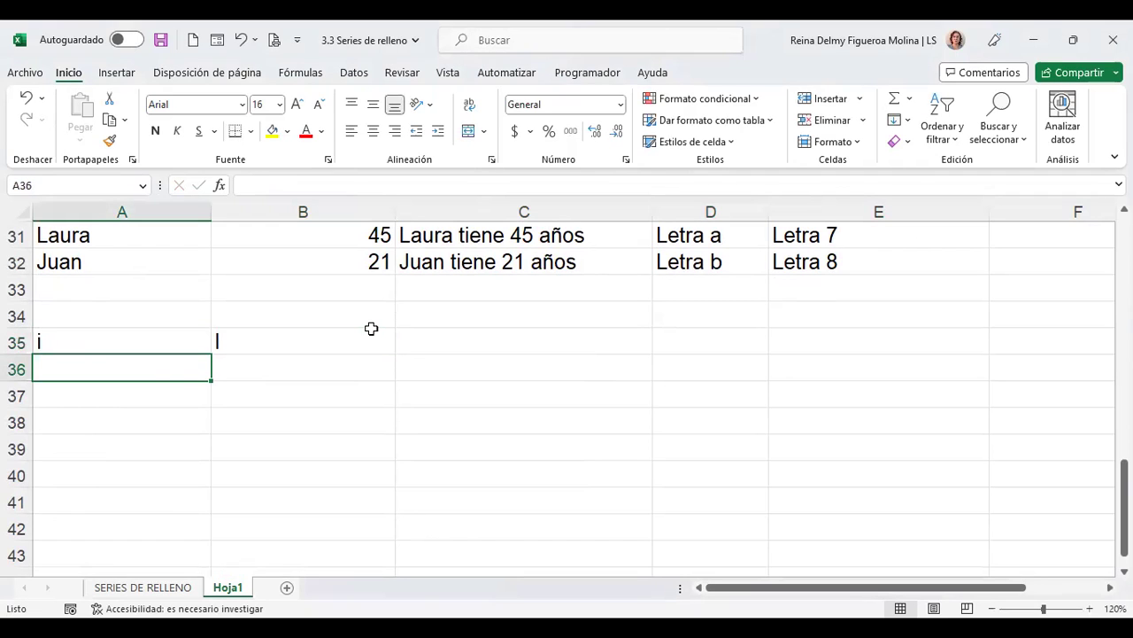
- Enter ii in A36 and II in B36, then select A35:B36
type("ii")
key("Tab")
type("ll")
key("Up")
key("Left")
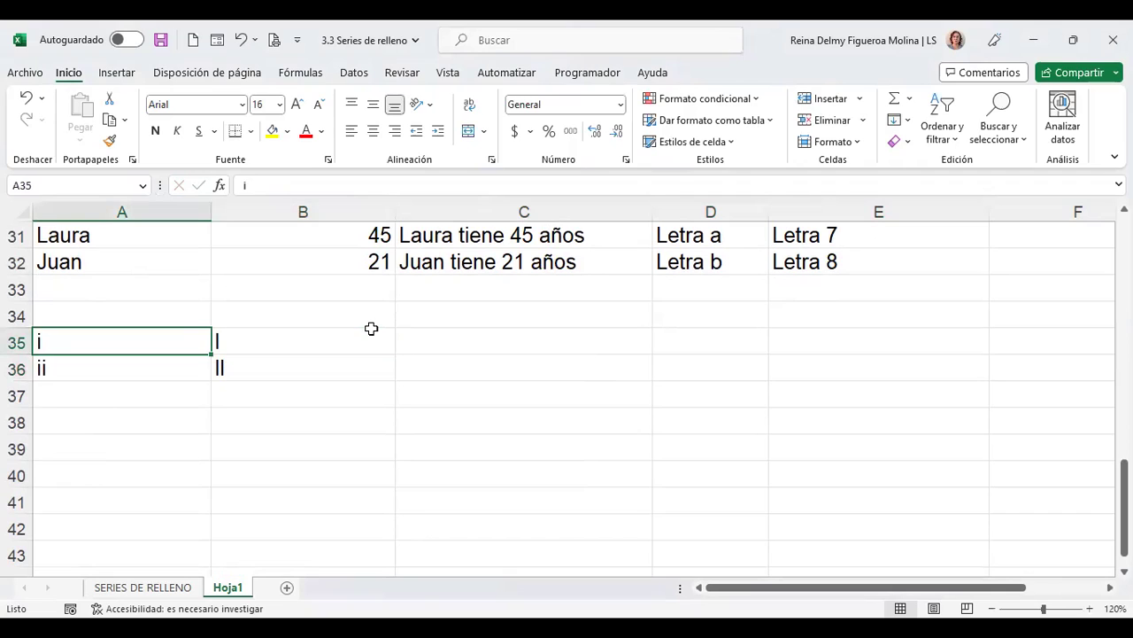
key("shift+Right")
key("shift+Down")
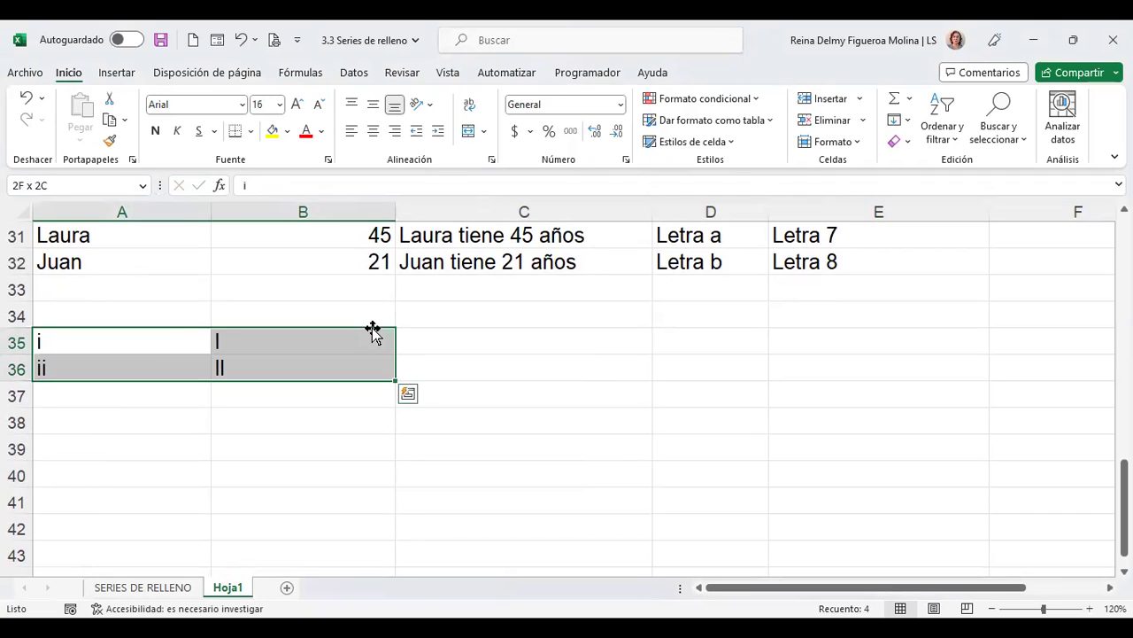
mouse_move(394, 389)
left_mouse_down()
mouse_move(382, 432)
mouse_move(387, 359)
mouse_move(191, 363)
mouse_move(208, 458)
left_mouse_up()
key("ctrl+z")
left_click(197, 356)
key("ctrl+z")
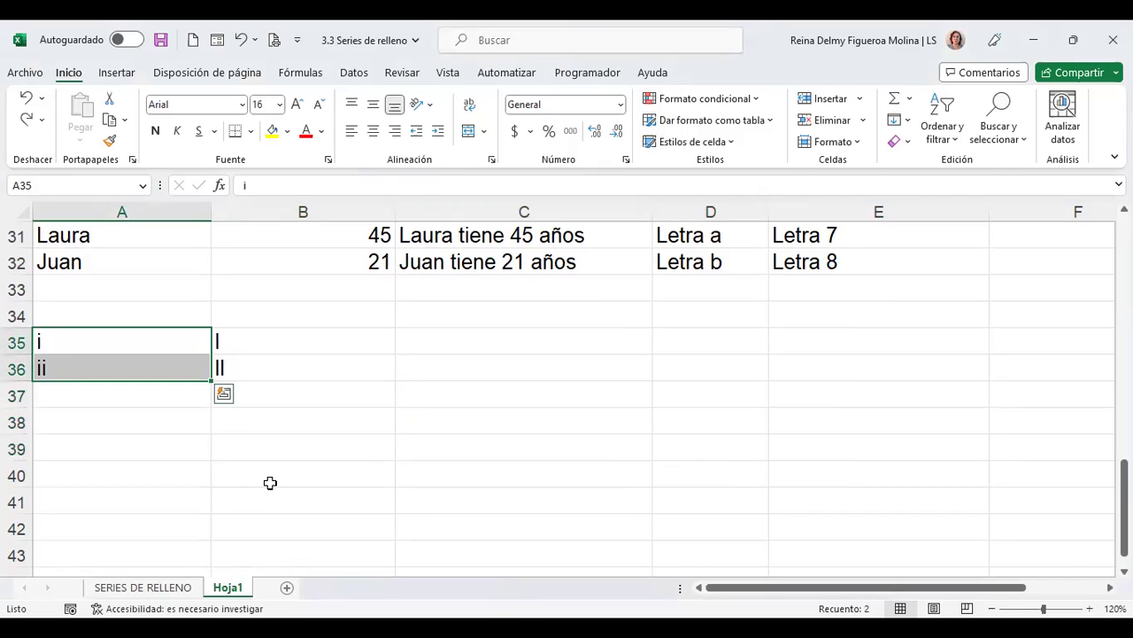
left_click(258, 351)
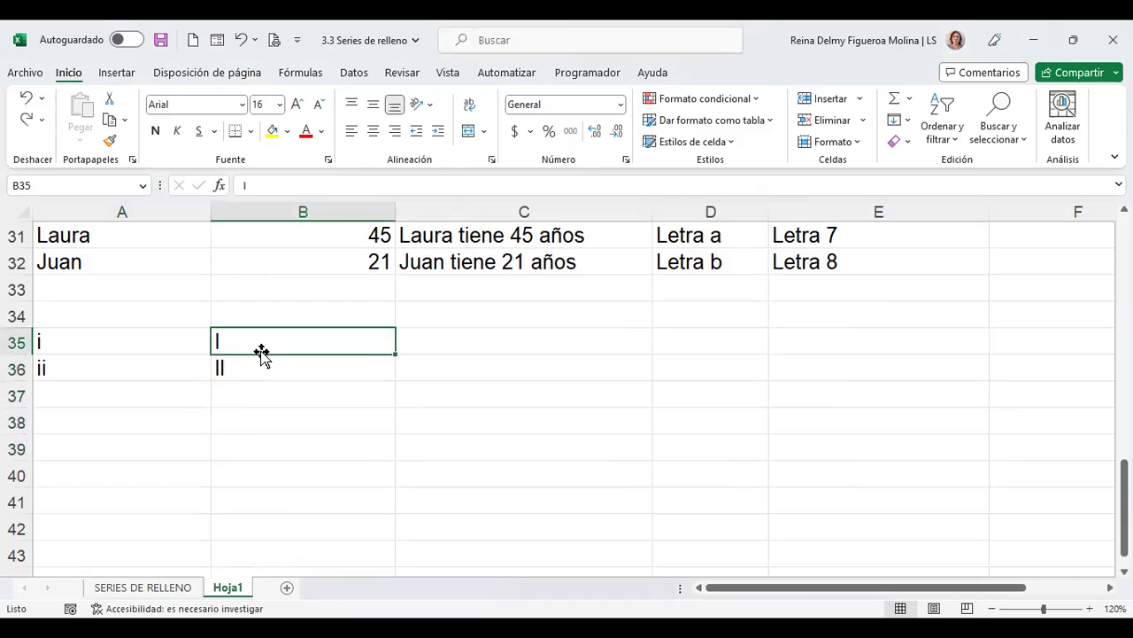
left_click(131, 342)
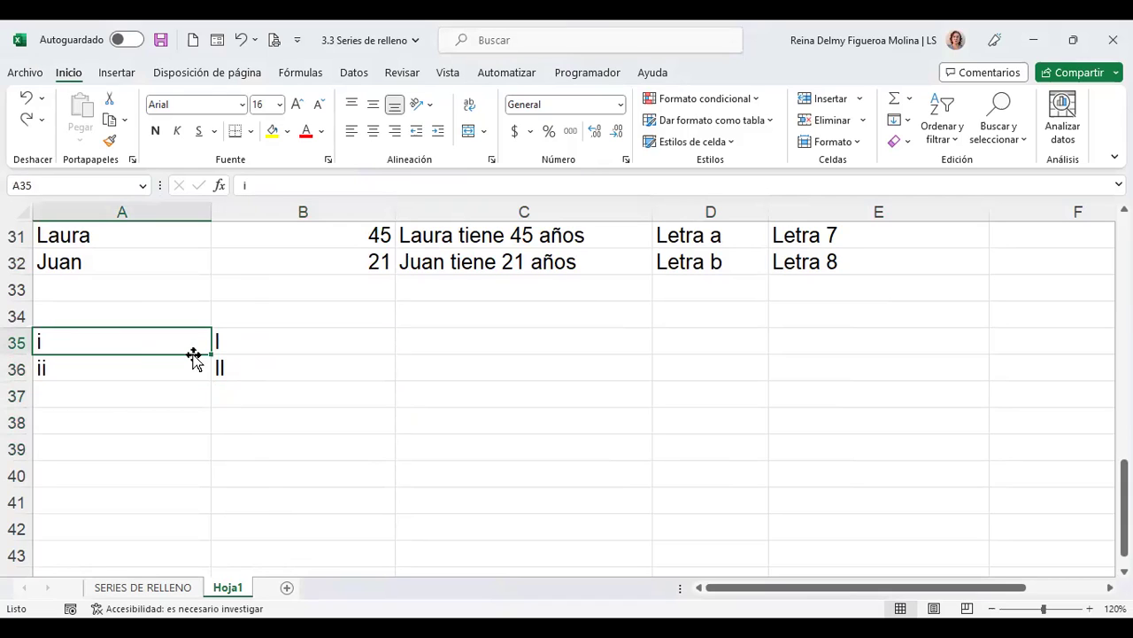
left_click(323, 335)
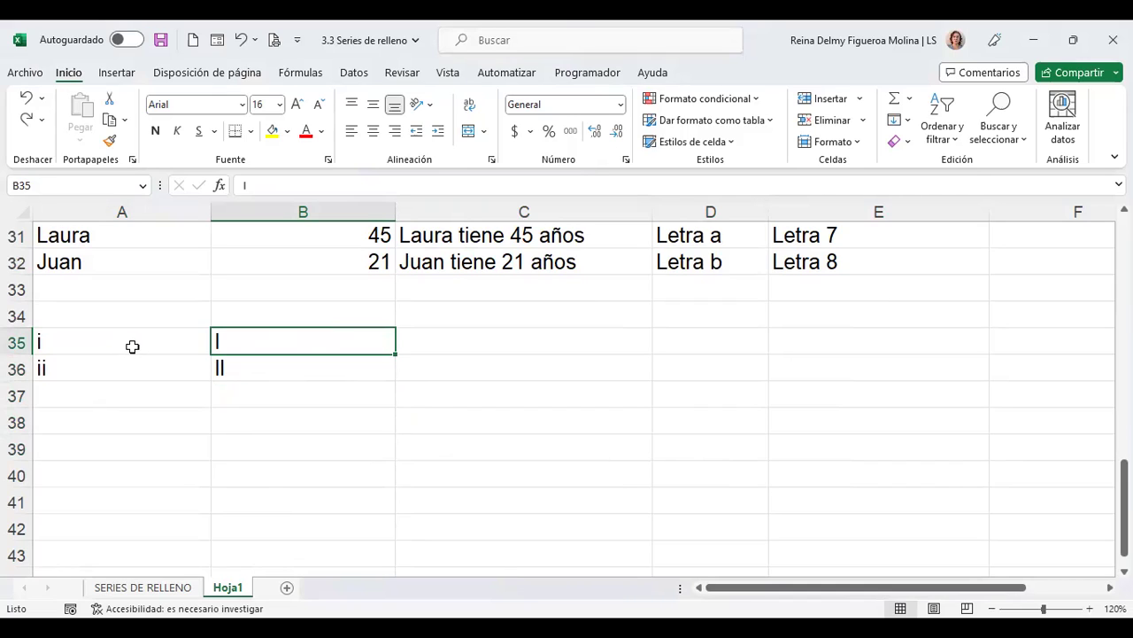
left_click_drag(142, 342, 149, 369)
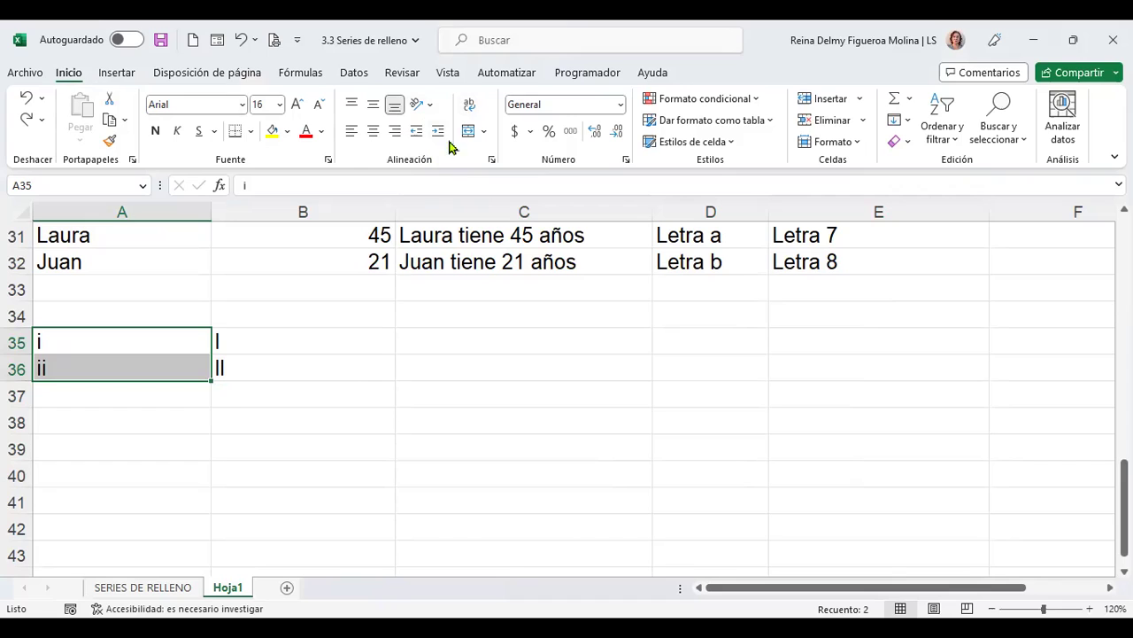
left_click(346, 397)
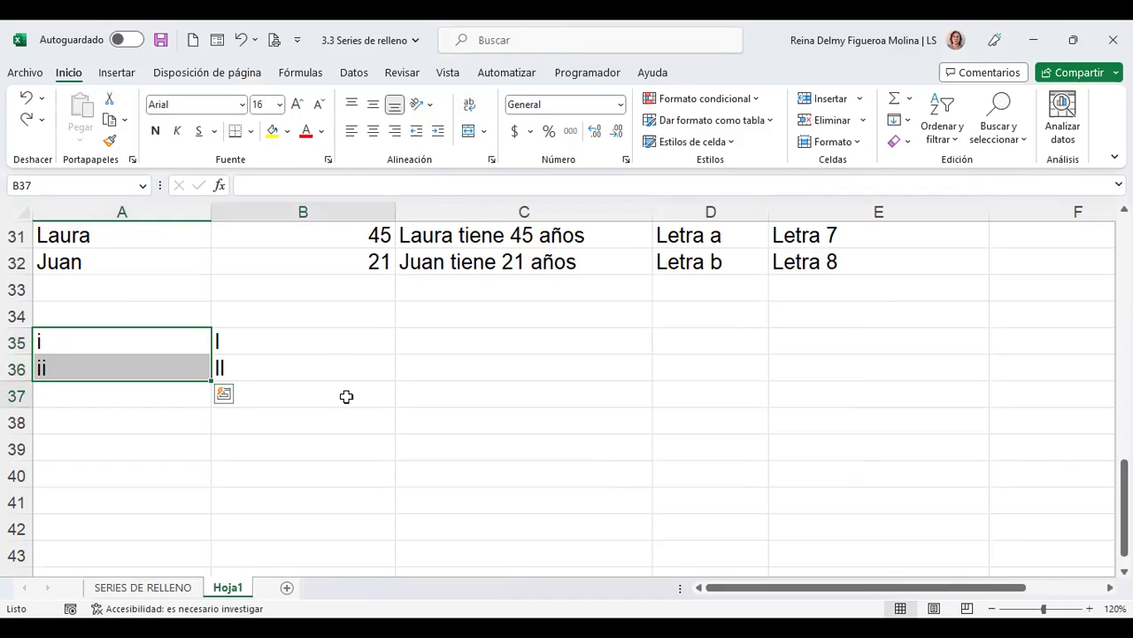
left_click(128, 398)
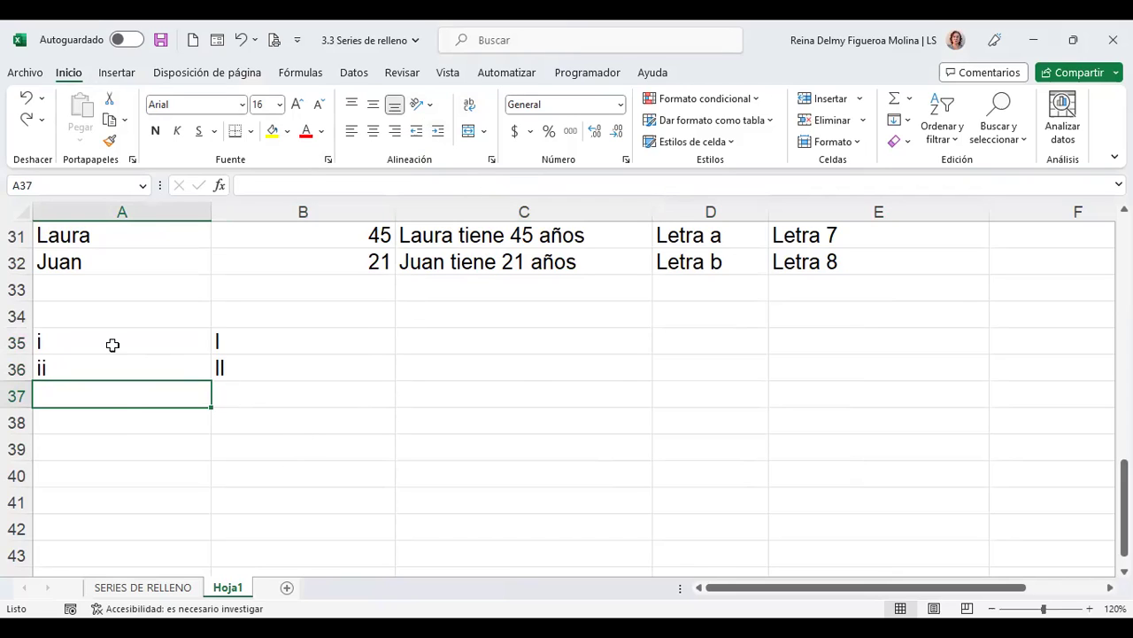
left_click_drag(132, 337, 130, 377)
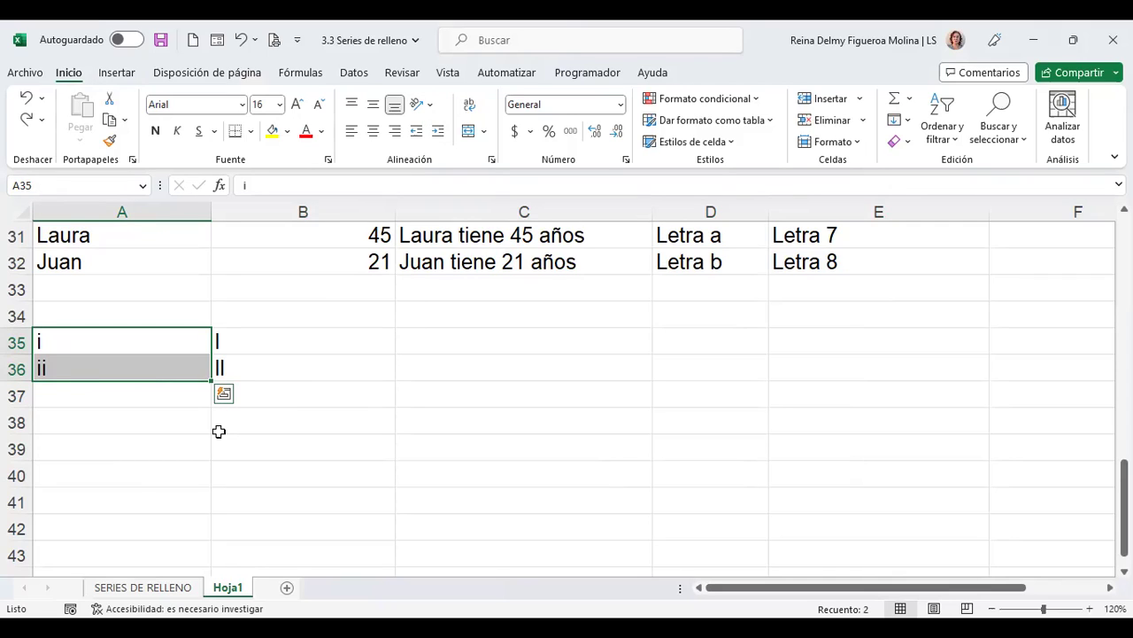
left_click_drag(240, 341, 247, 385)
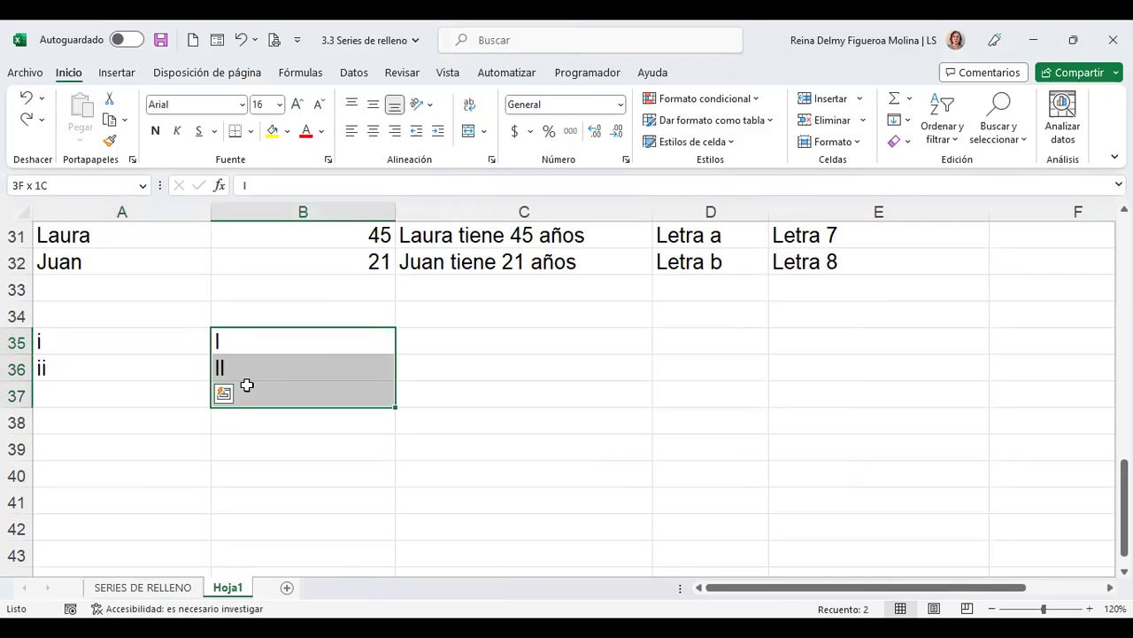
left_click(266, 389)
left_click(270, 341)
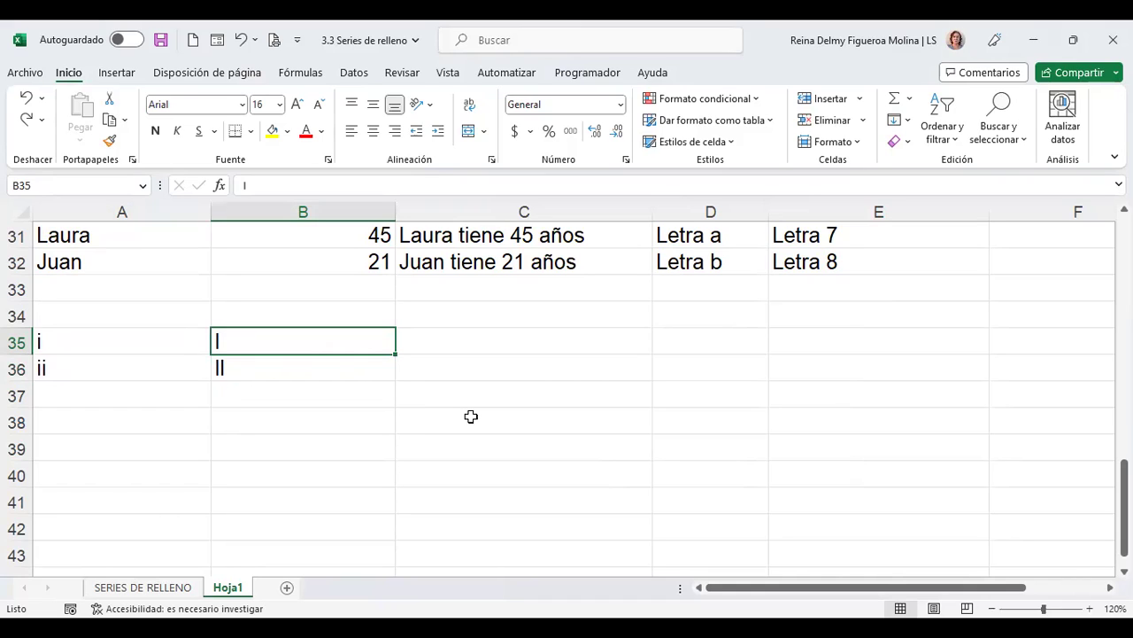
- Add a closing parenthesis to A35 so it reads i)
left_click(152, 337)
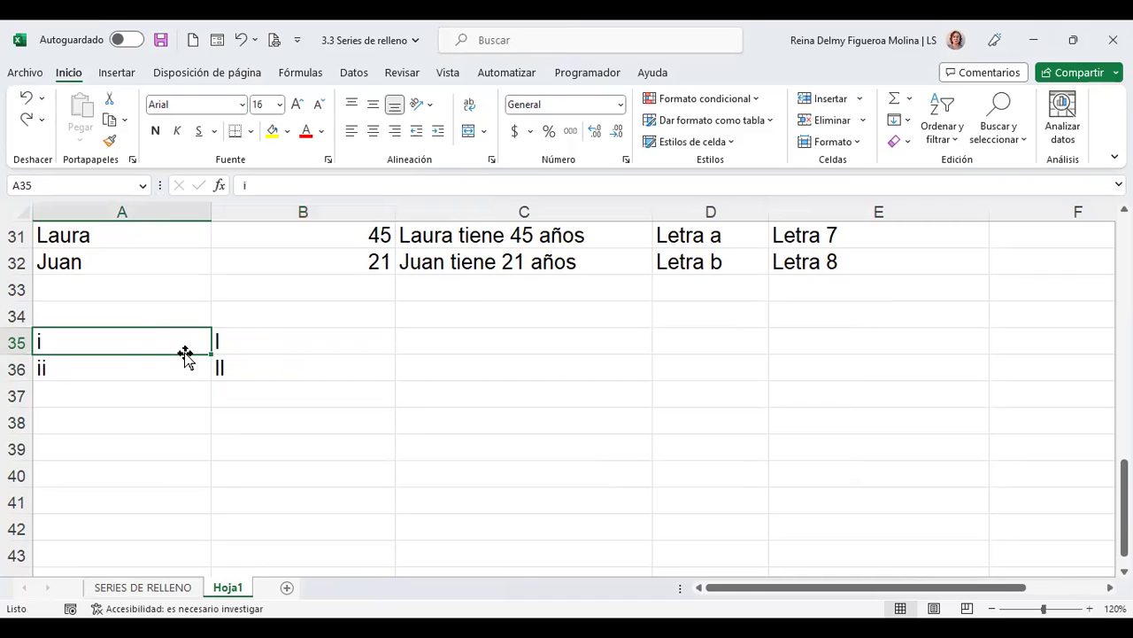
double_click(185, 351)
type(")")
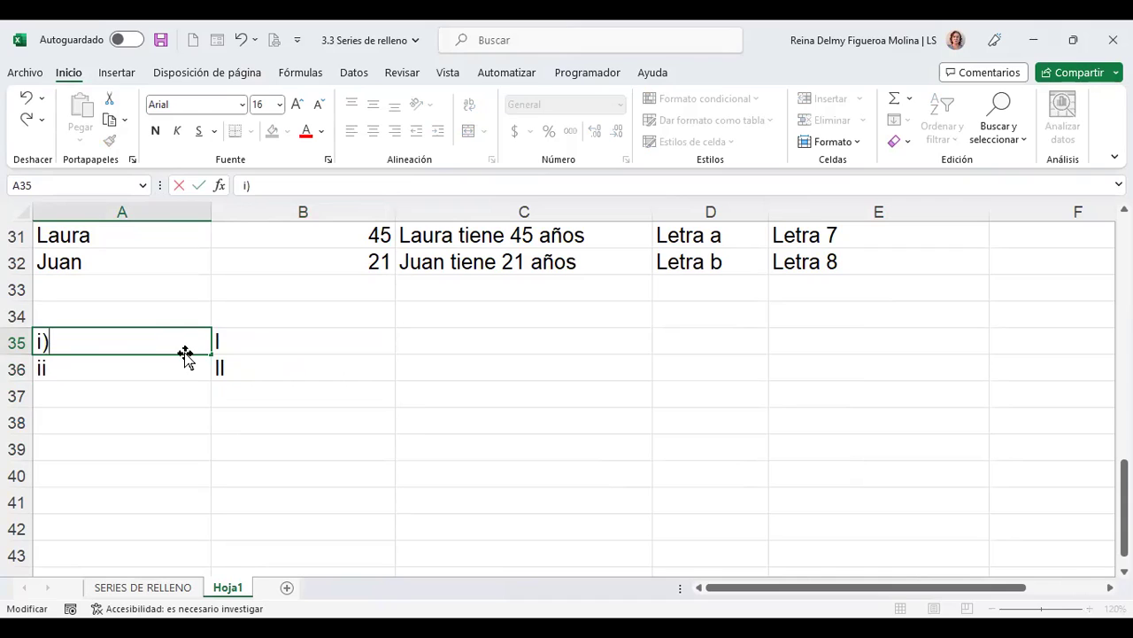
key("Return")
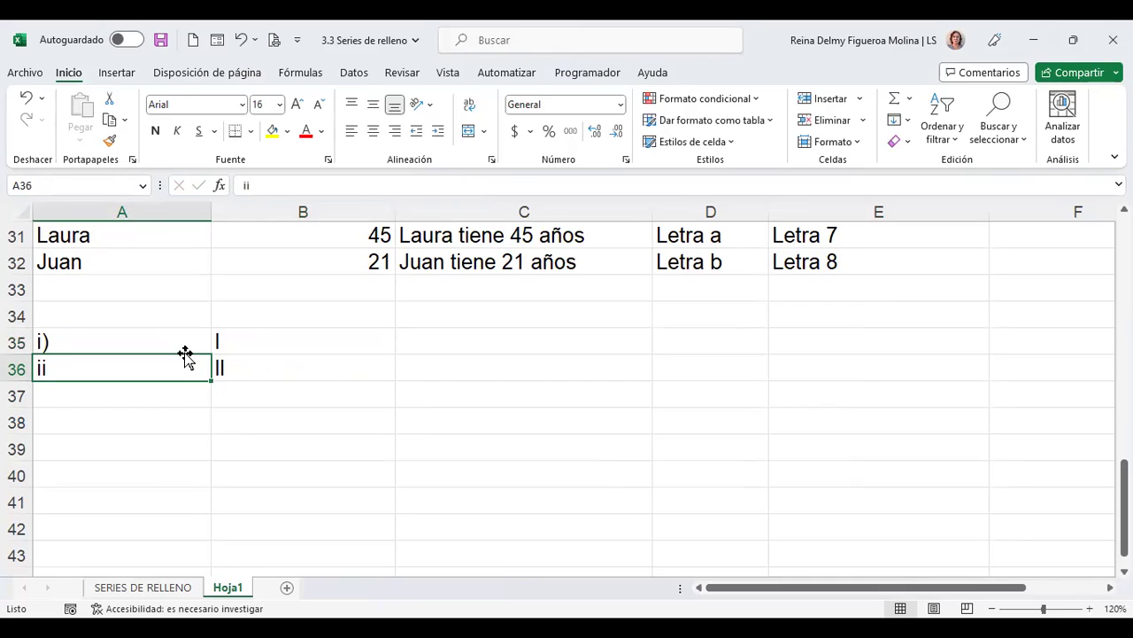
left_click(185, 352)
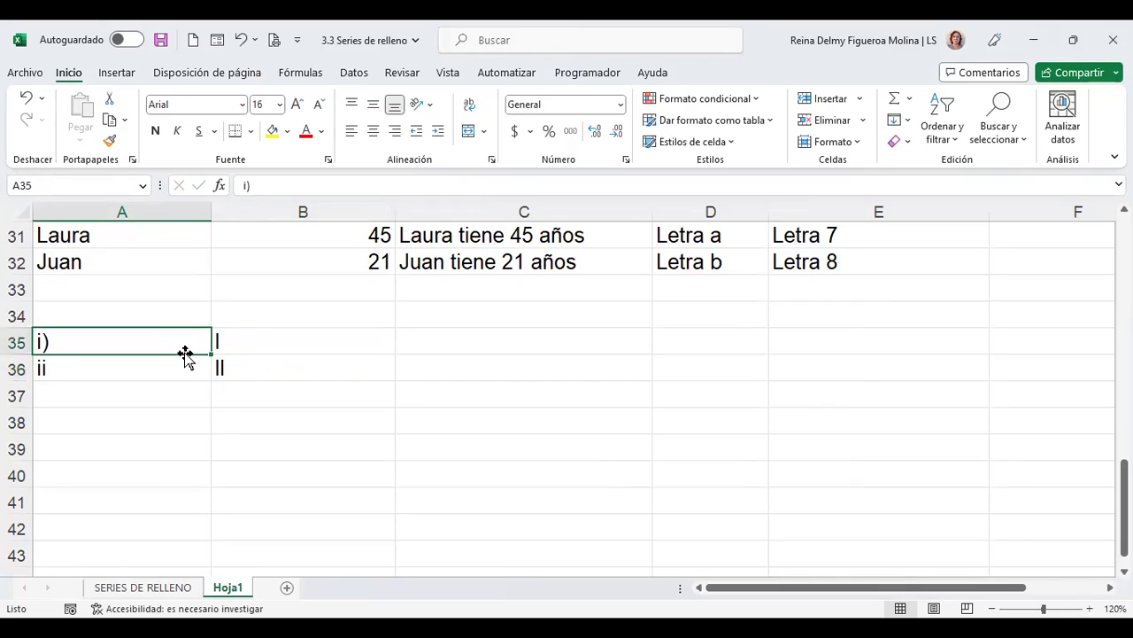
- Make A36 read ii), undoing an accidental overwrite, and drag the A35:A36 pair down to row 40
key("Down")
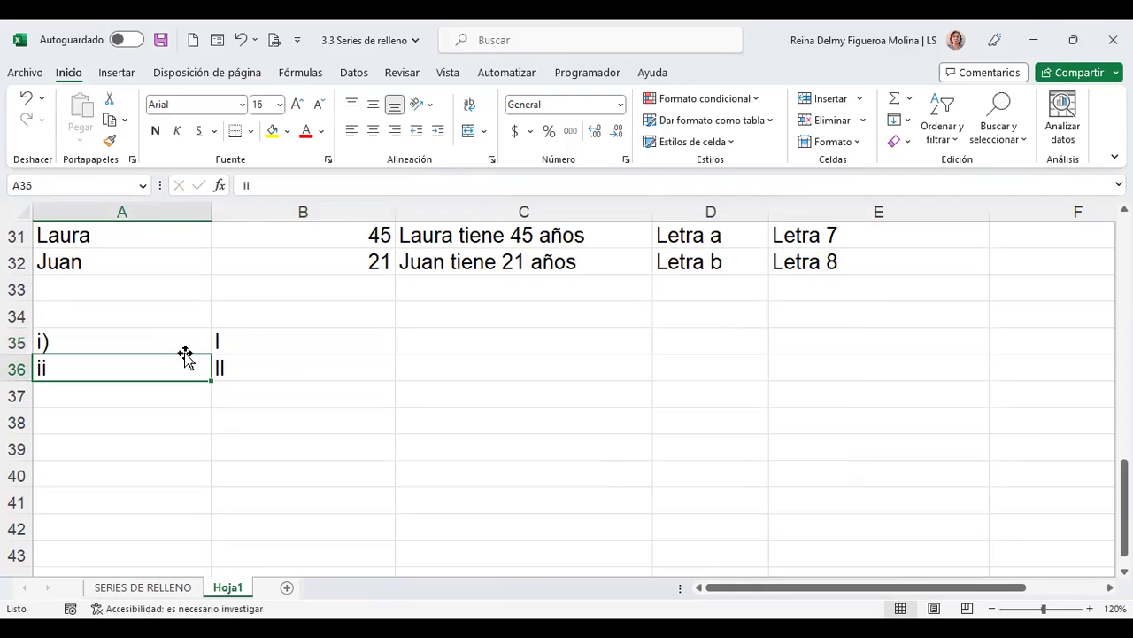
type(")")
key("Return")
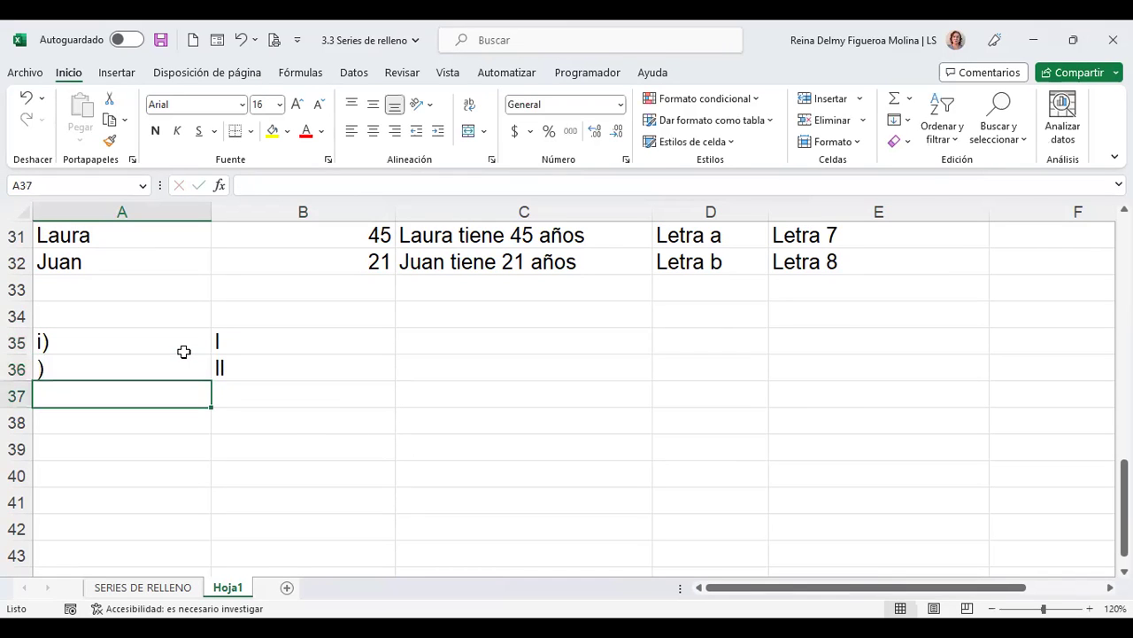
key("ctrl+z")
key("F2")
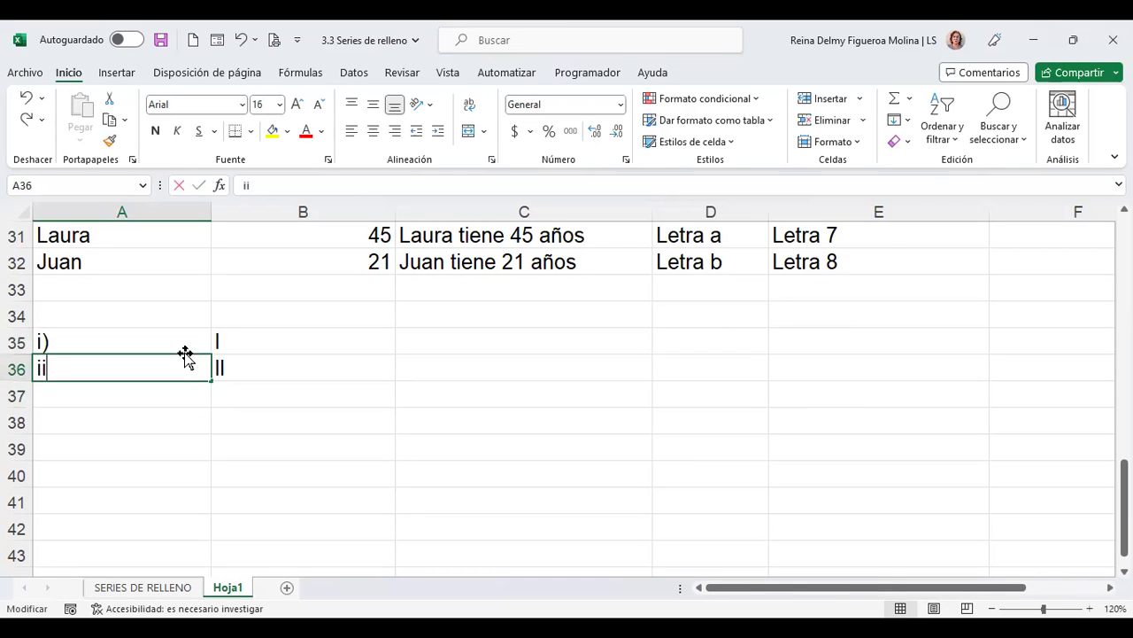
type(")")
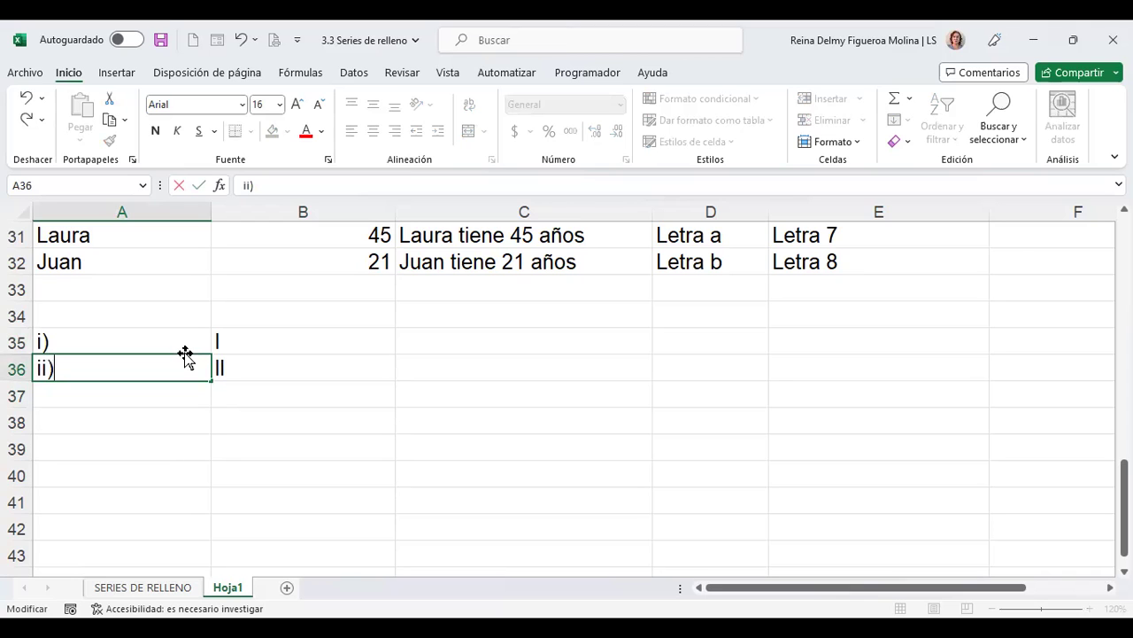
key("Return")
key("Up")
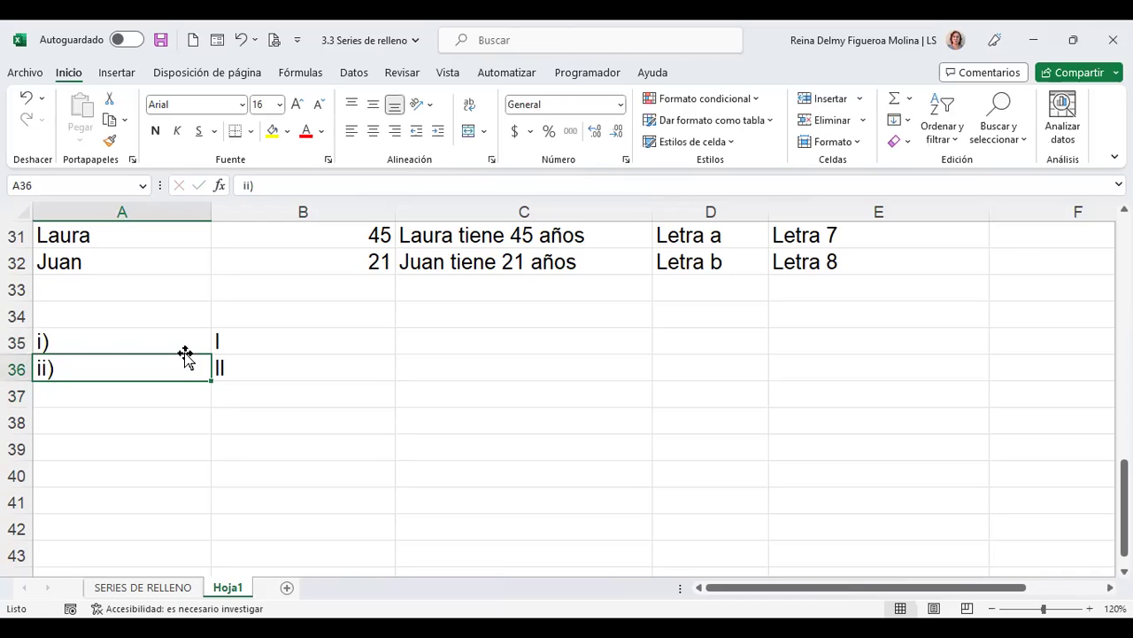
left_click_drag(172, 344, 179, 481)
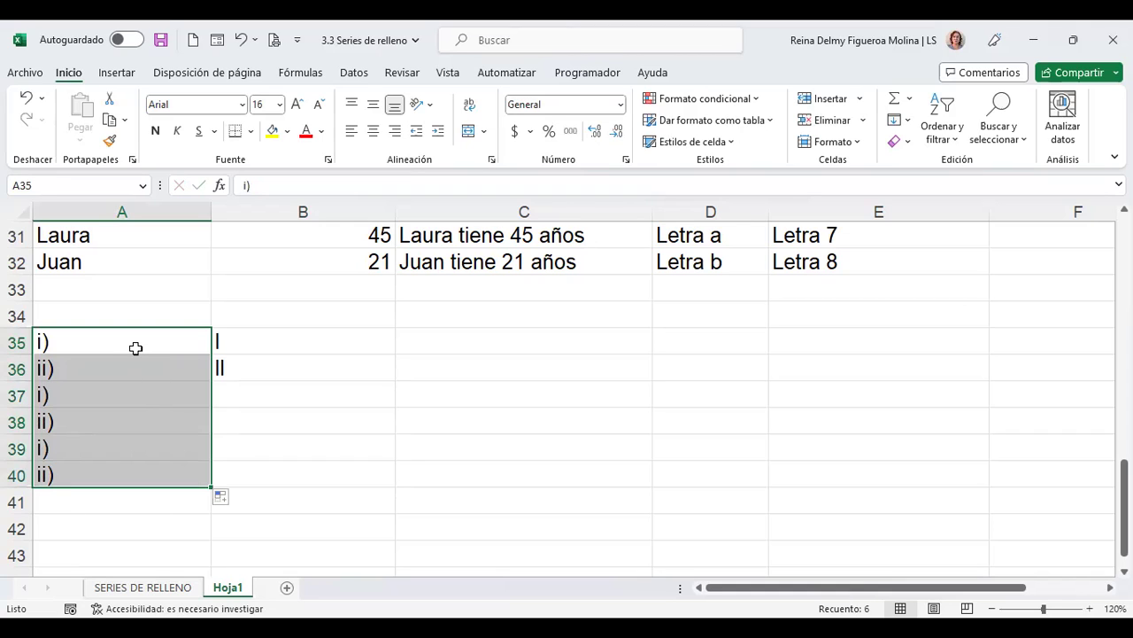
- Undo the fill and apply the Número format to A35 and A36
key("ctrl+z")
left_click(136, 348)
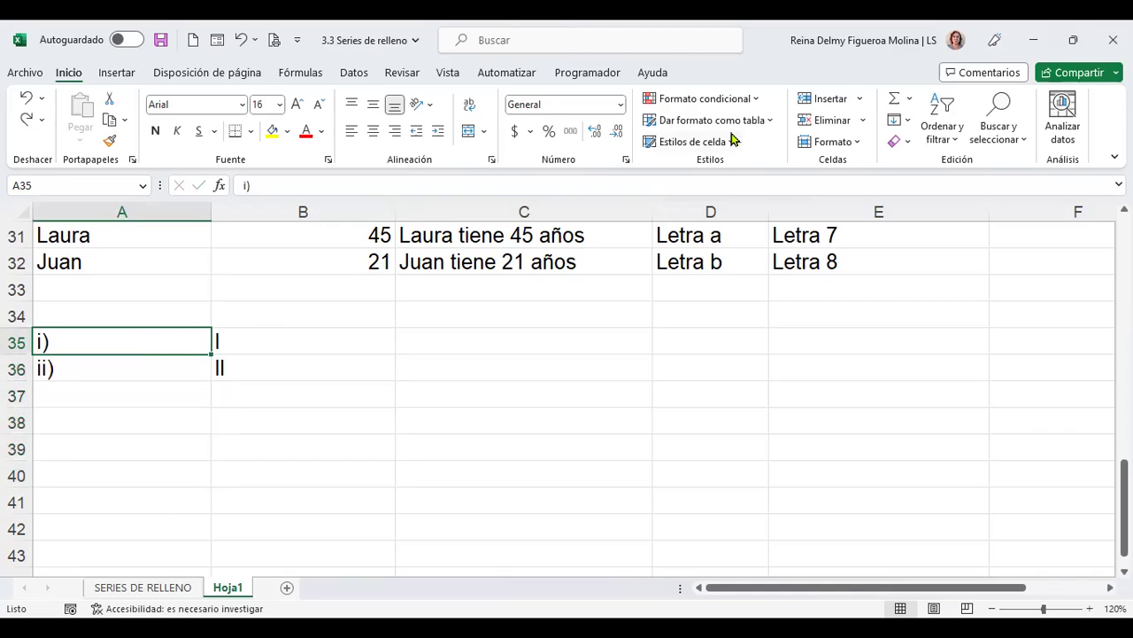
left_click(620, 104)
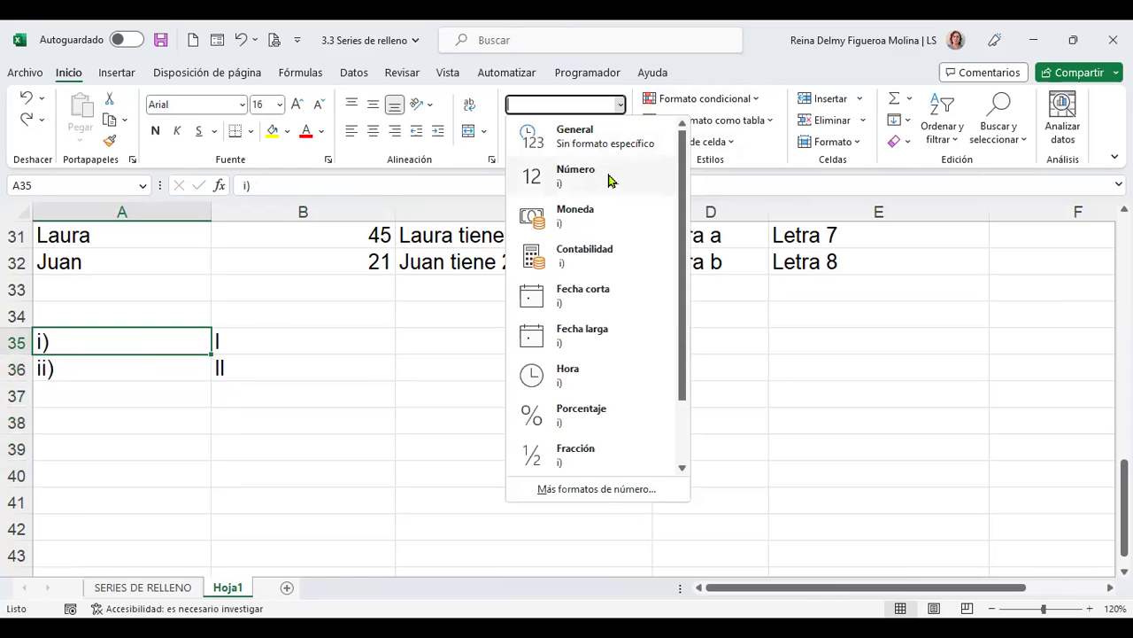
left_click(609, 180)
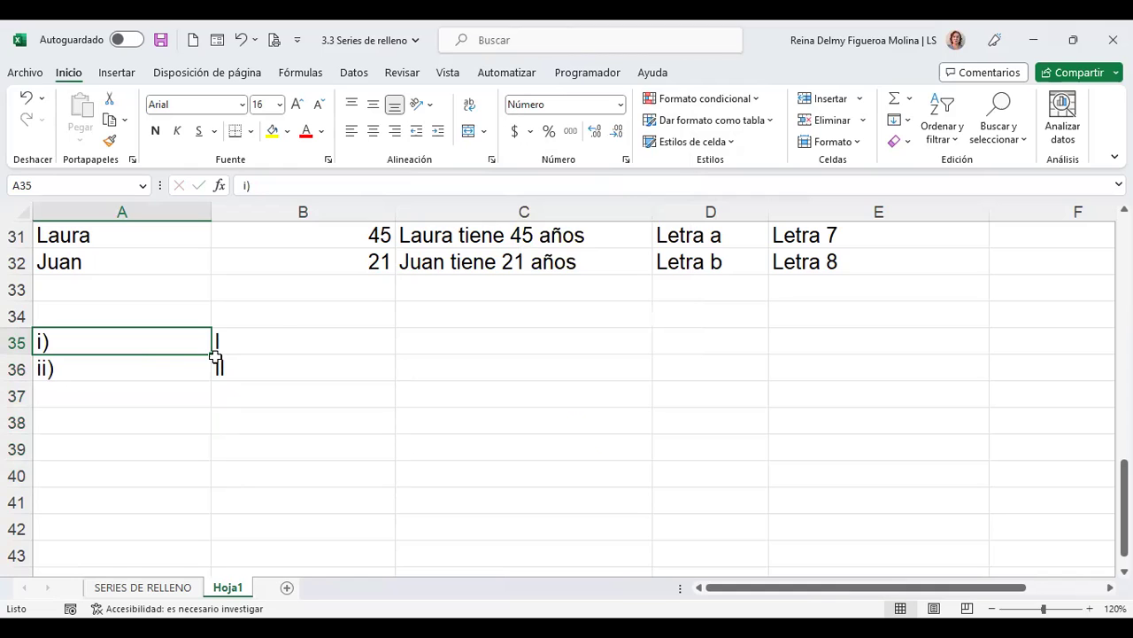
left_click(161, 368)
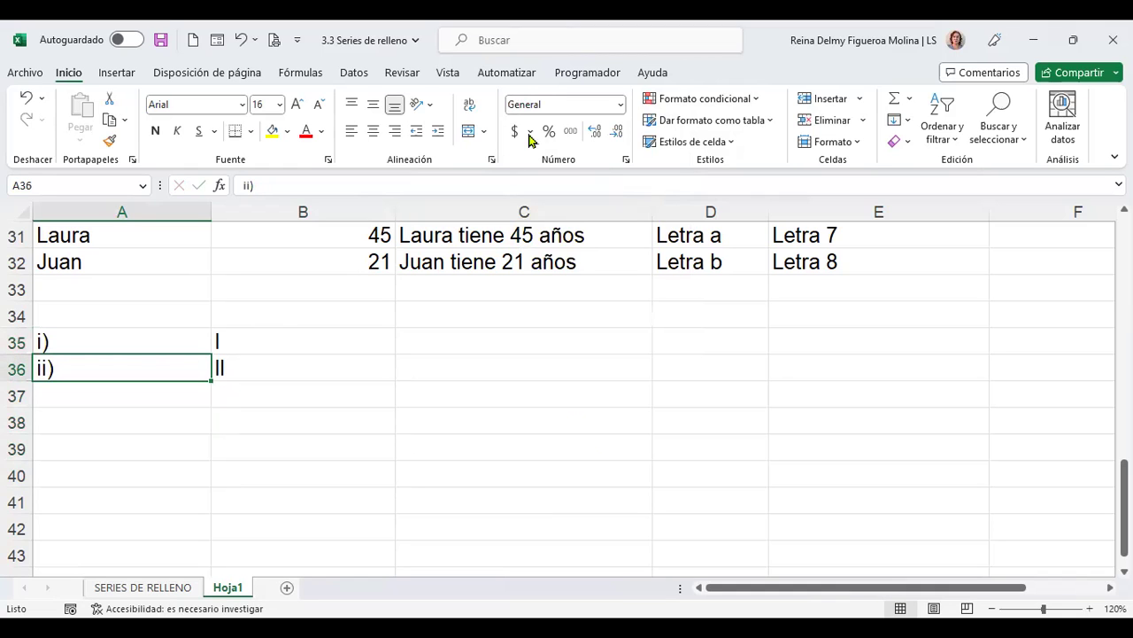
left_click(620, 107)
left_click(599, 178)
- Try filling the pair to row 38, clear it, and open Format Cells for A35:A42
left_click(135, 346)
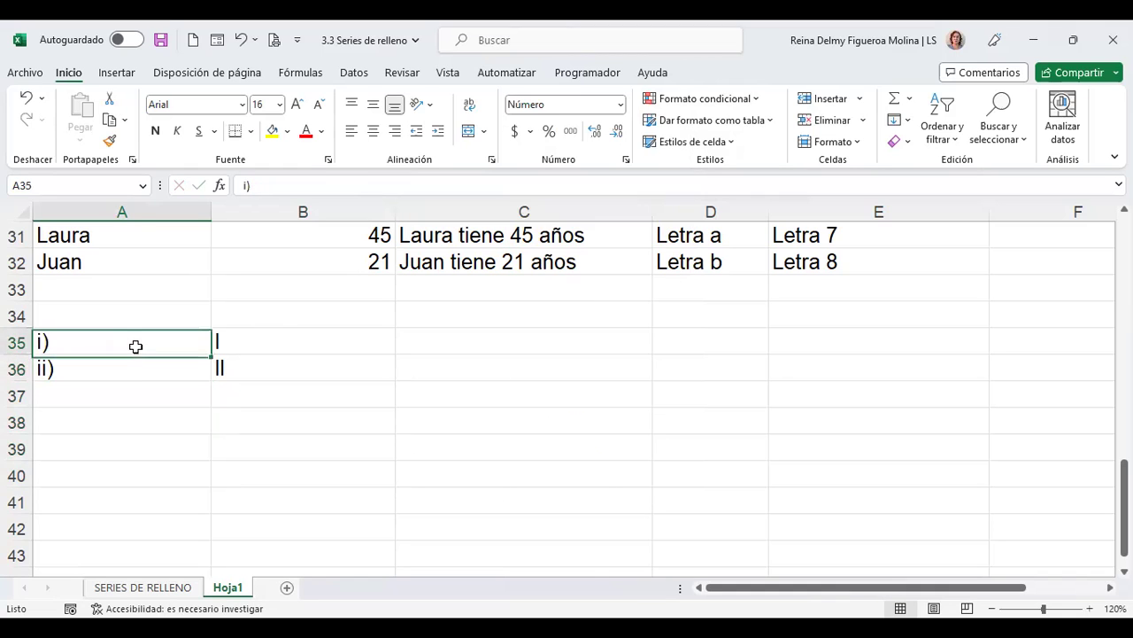
left_click_drag(135, 346, 138, 363)
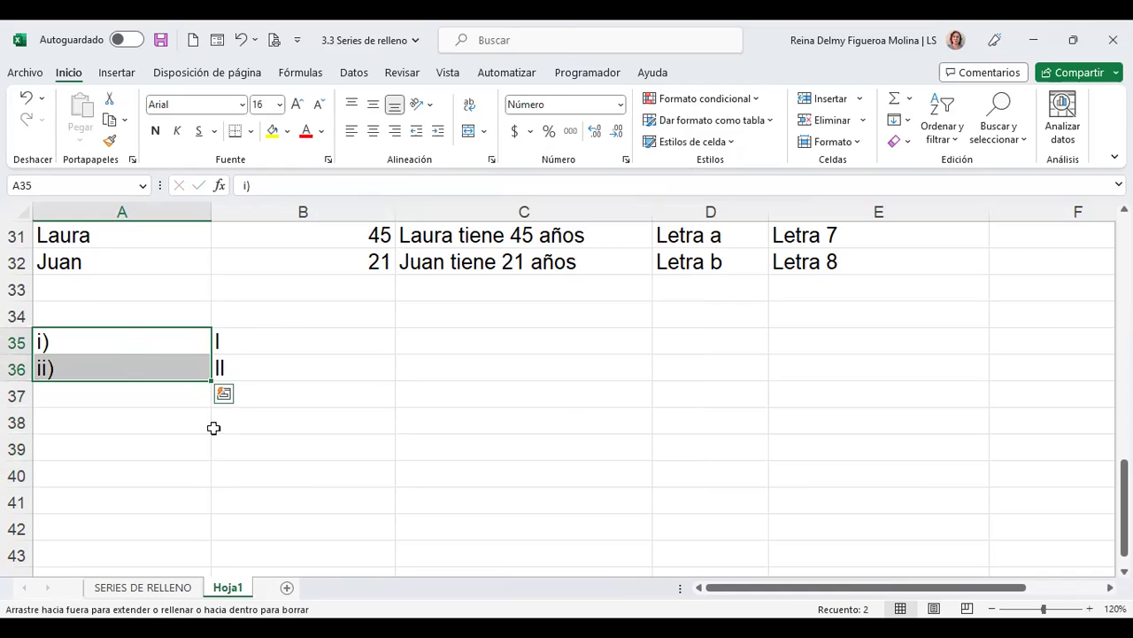
left_click_drag(214, 428, 222, 455)
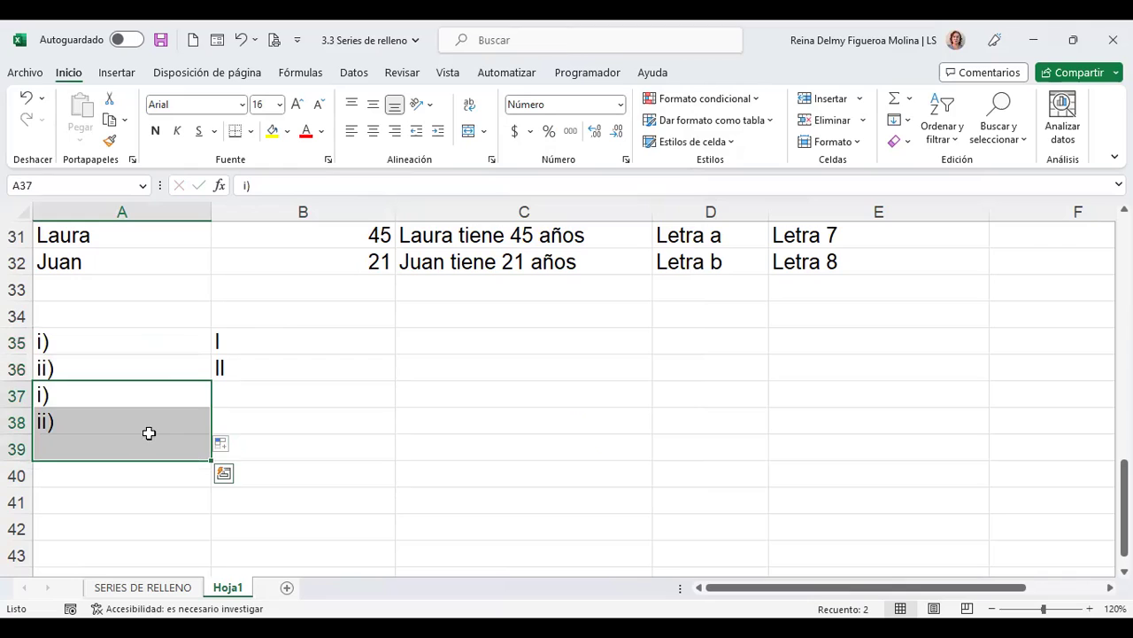
key("Delete")
left_click_drag(155, 344, 142, 517)
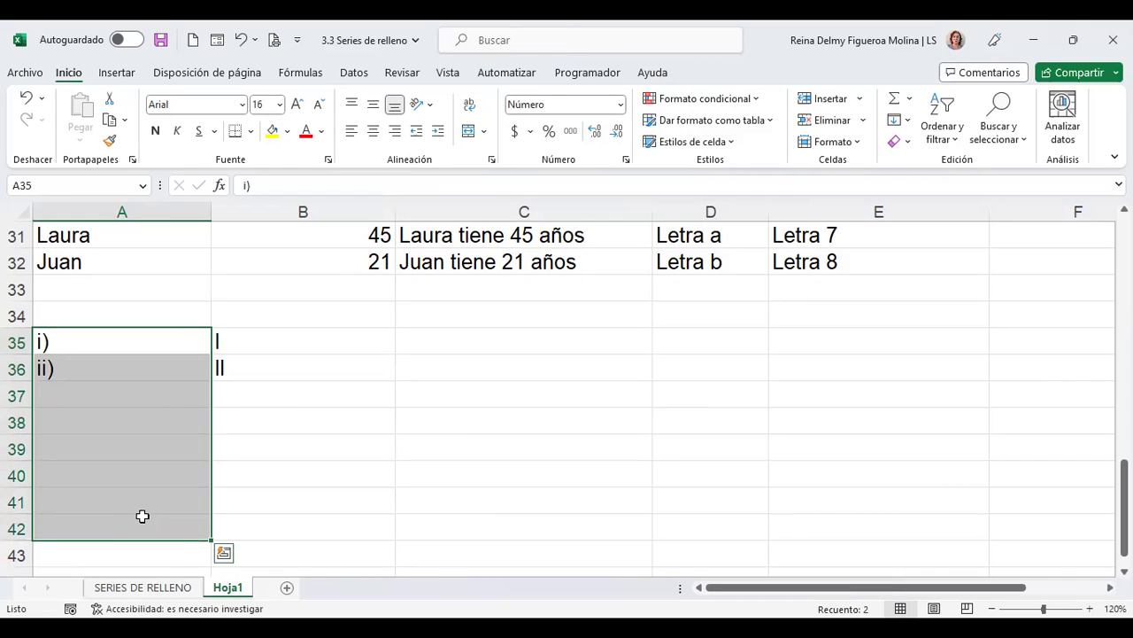
key("ctrl+1")
left_click(351, 316)
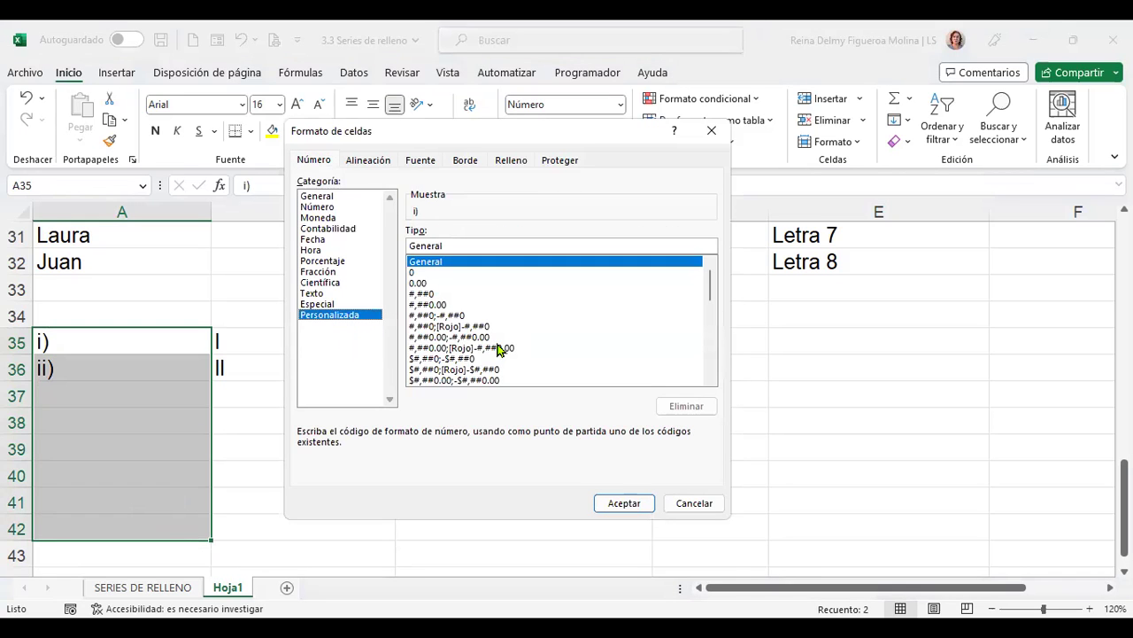
left_click(330, 209)
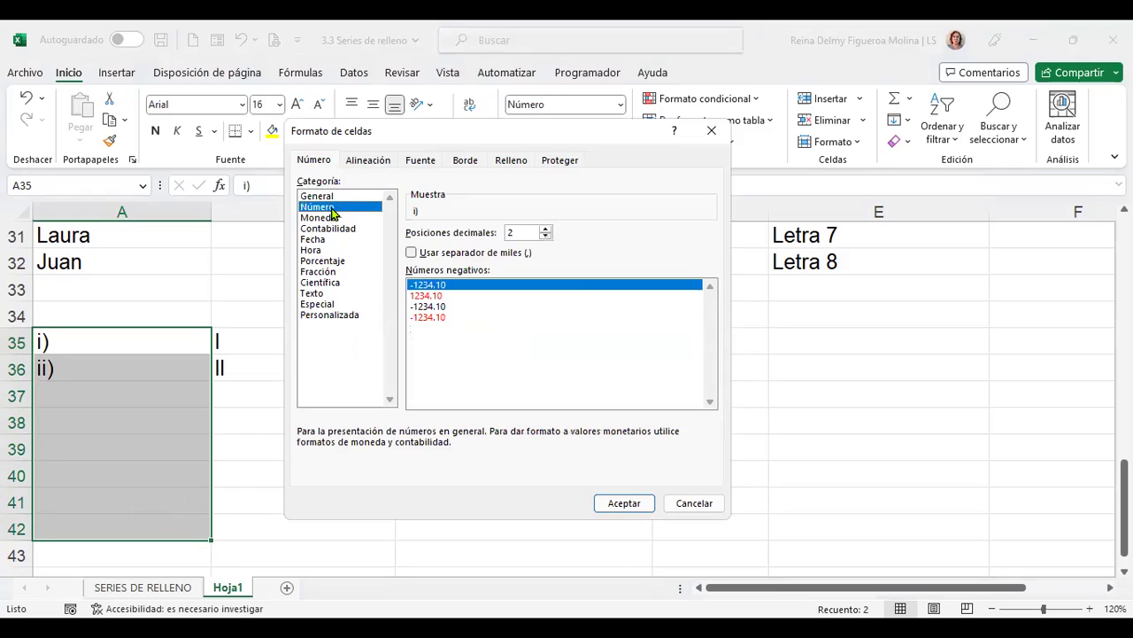
left_click(335, 200)
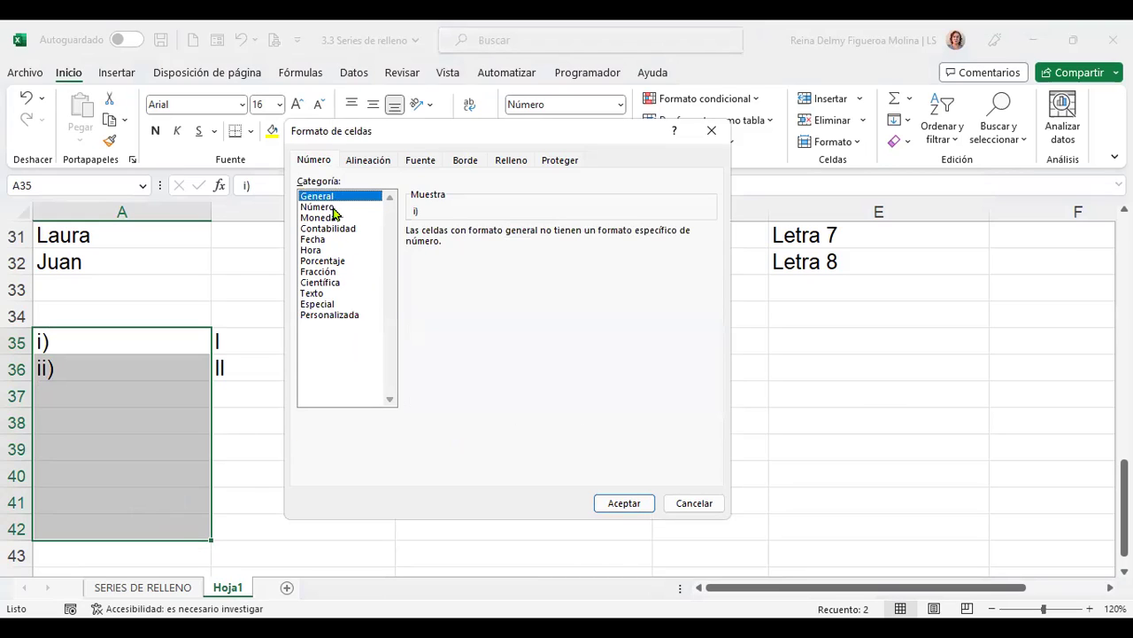
left_click(337, 315)
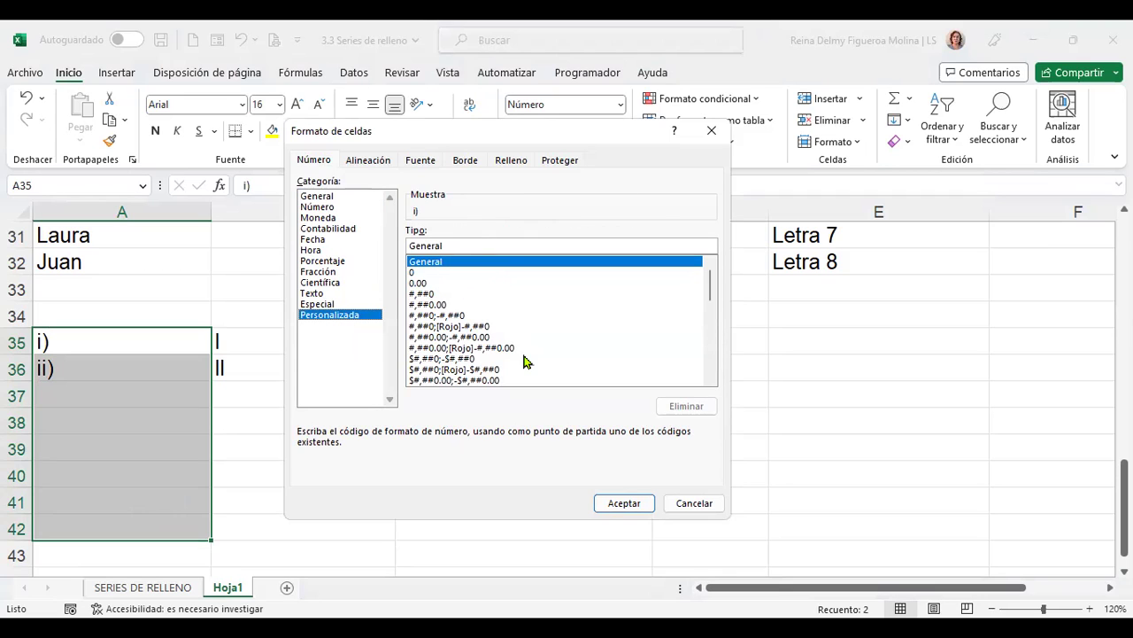
left_click_drag(711, 287, 708, 367)
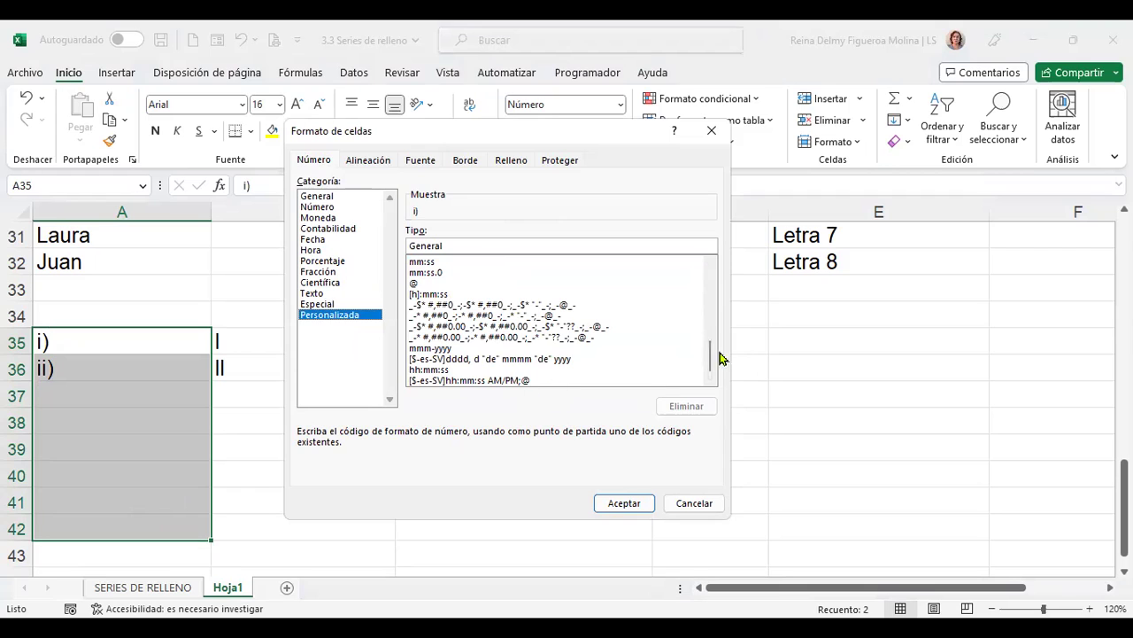
left_click_drag(711, 368, 709, 283)
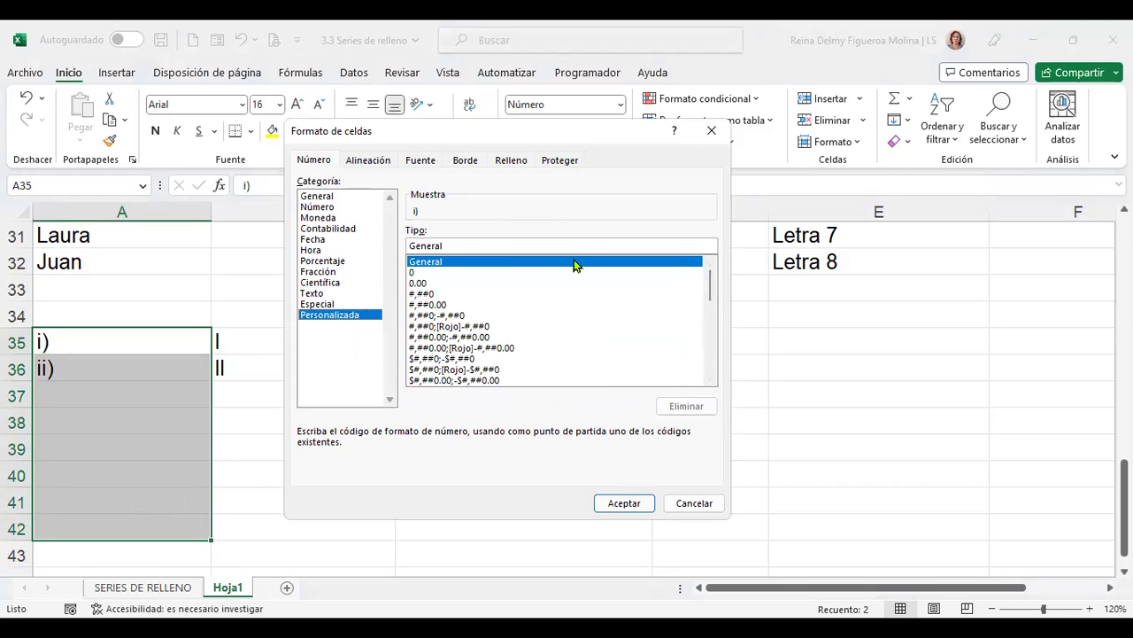
double_click(504, 242)
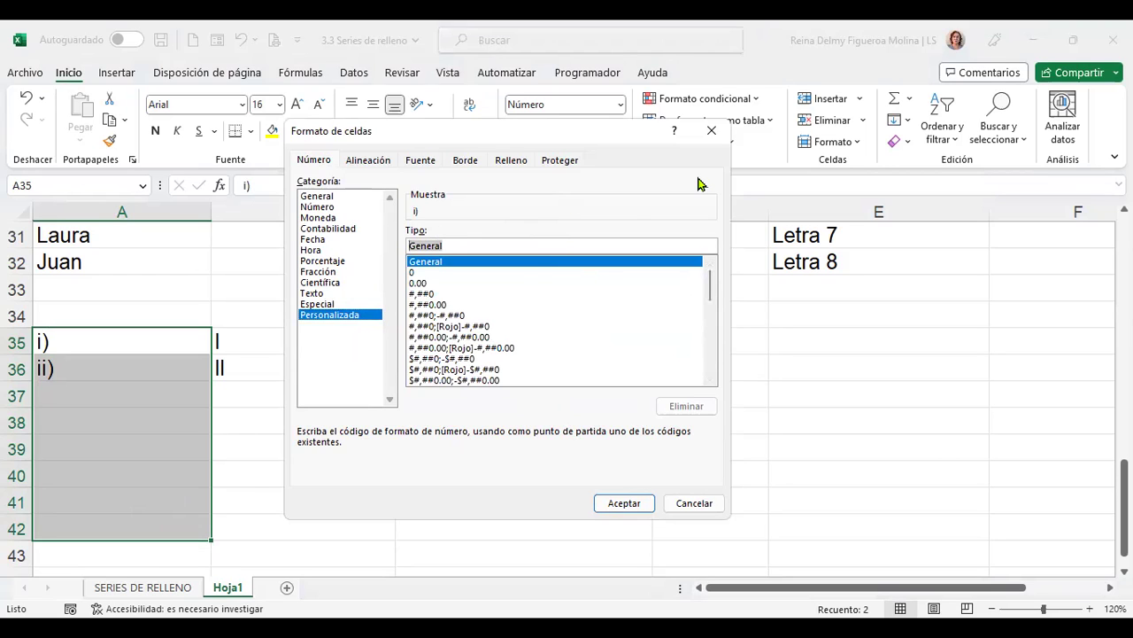
left_click(320, 209)
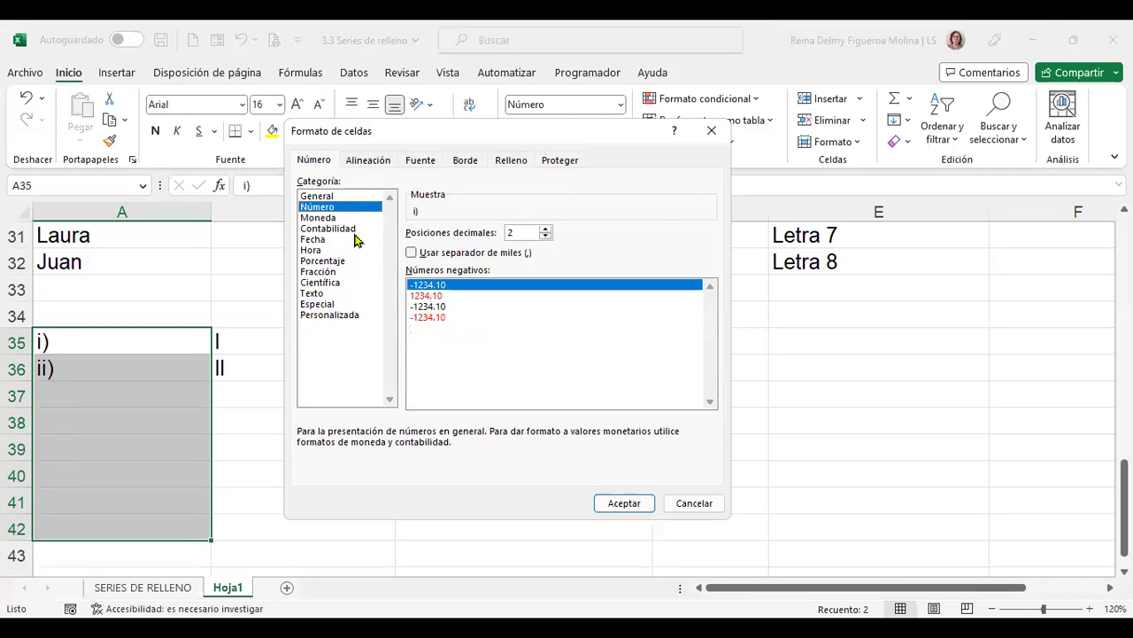
left_click(357, 316)
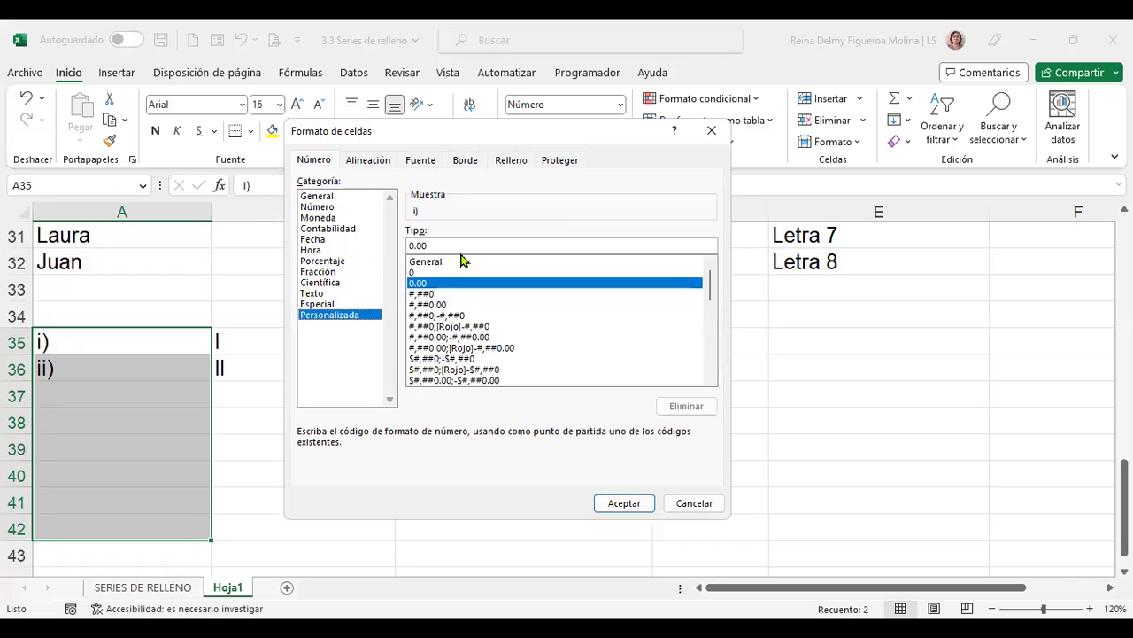
left_click(340, 305)
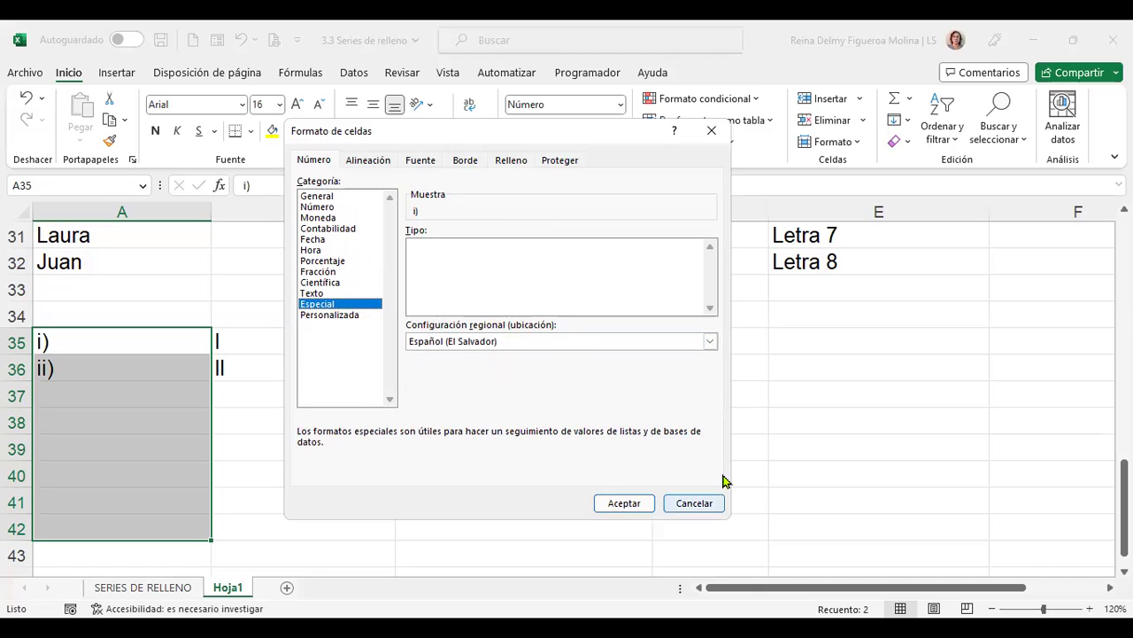
left_click(695, 502)
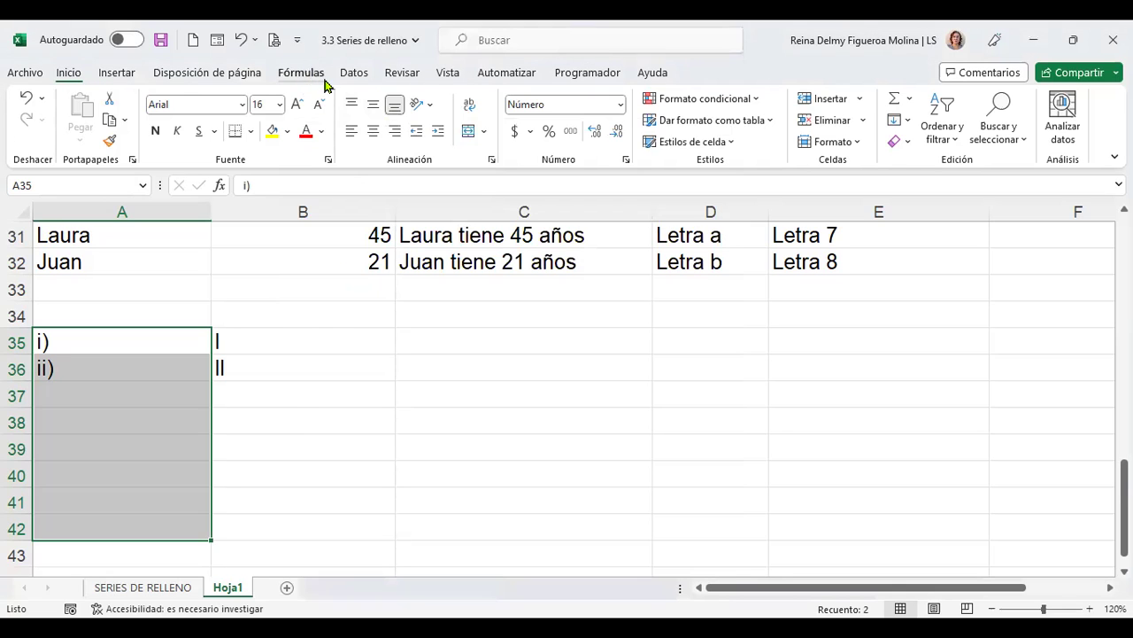
- Open the Fórmulas Texto function list and scroll down to VALOR
left_click(310, 76)
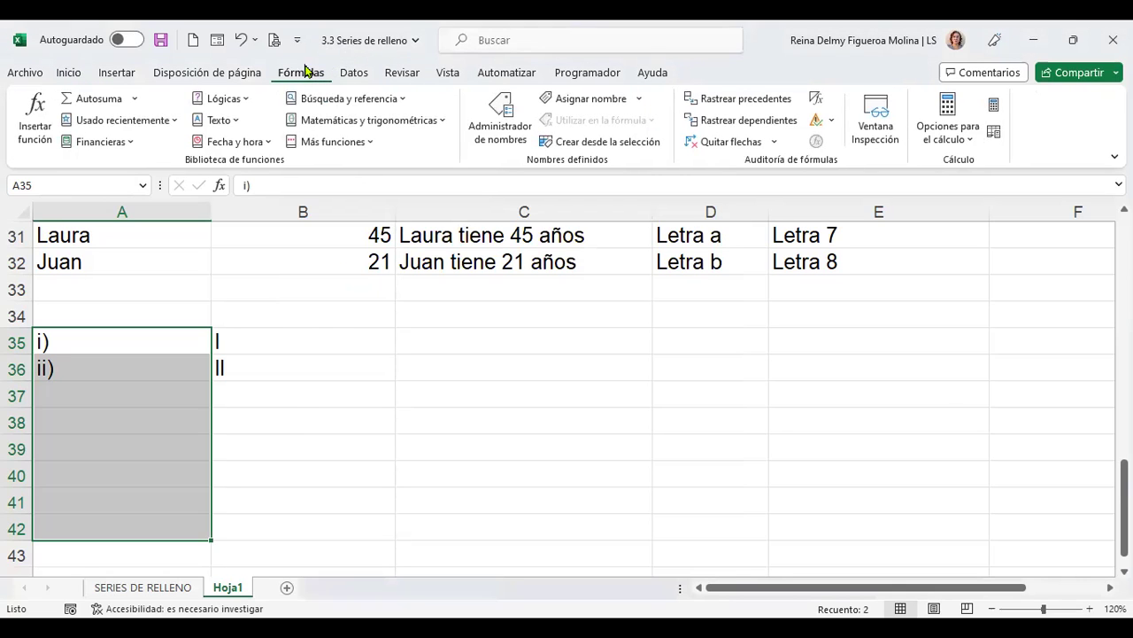
left_click(236, 124)
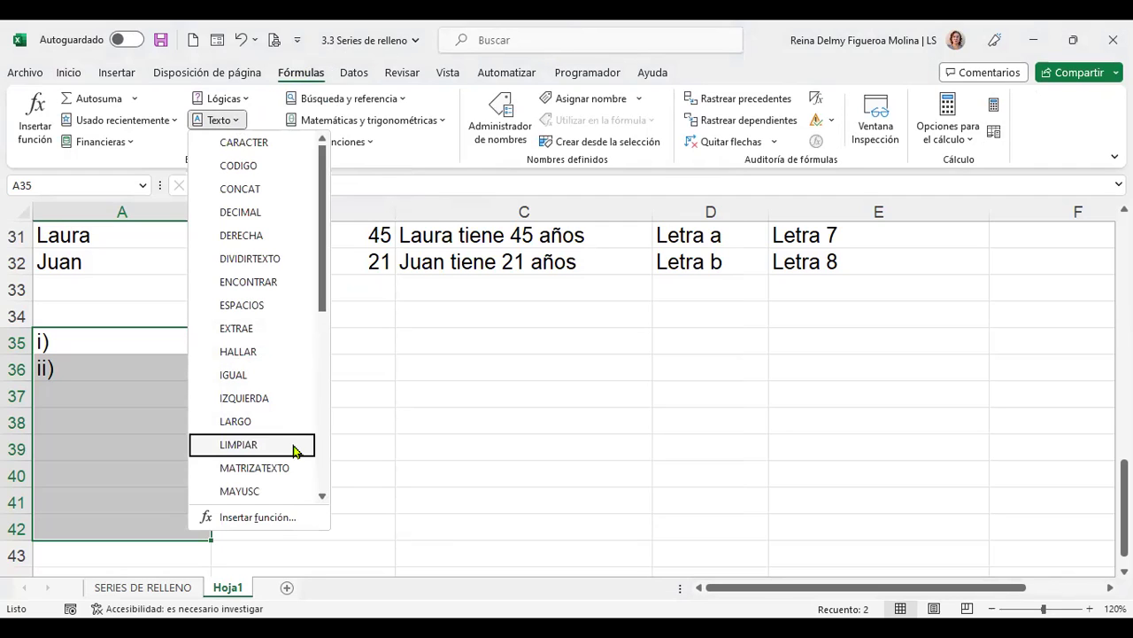
scroll(268, 478, "down", 1)
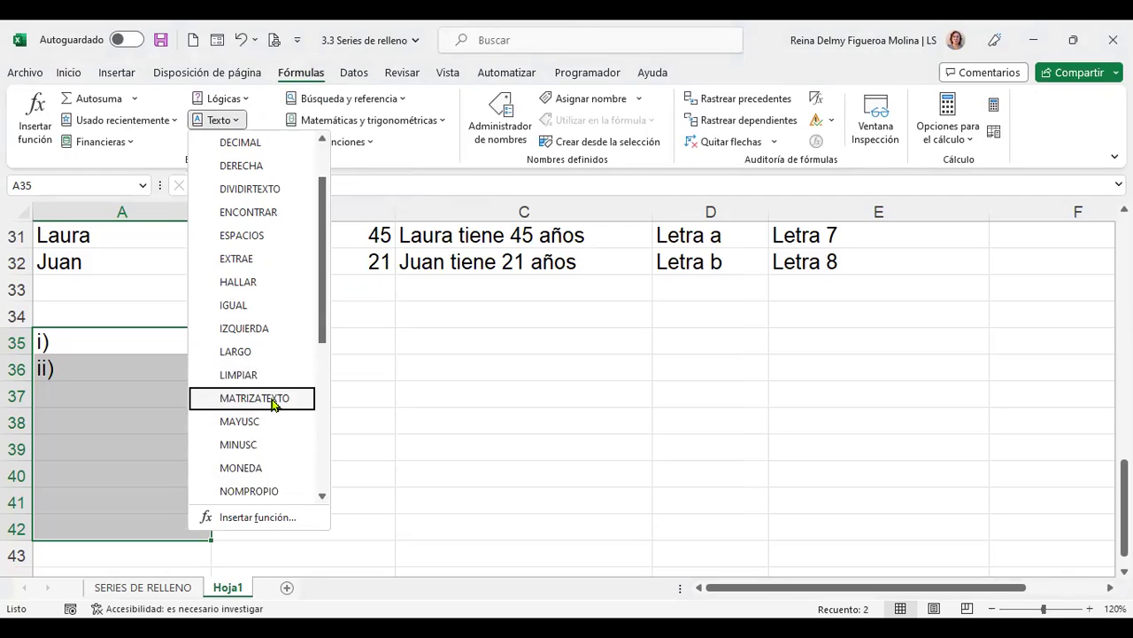
scroll(274, 416, "down", 1)
scroll(274, 398, "down", 2)
scroll(274, 399, "down", 2)
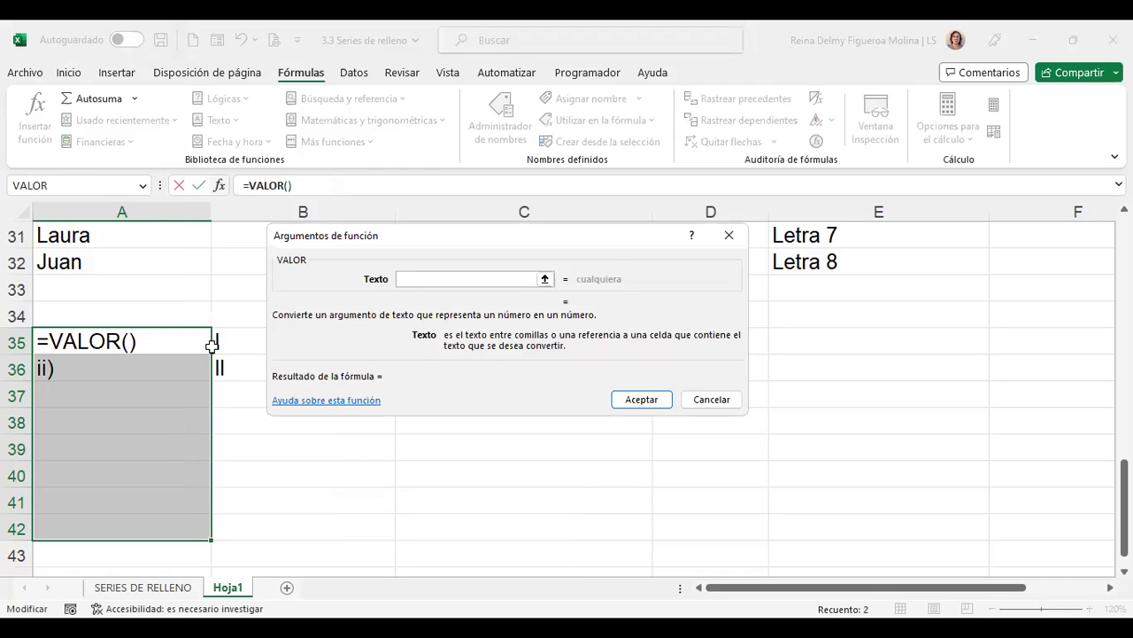
- Set B35 as VALOR's Texto argument and confirm, making A35 =VALOR(B35)
left_click(230, 342)
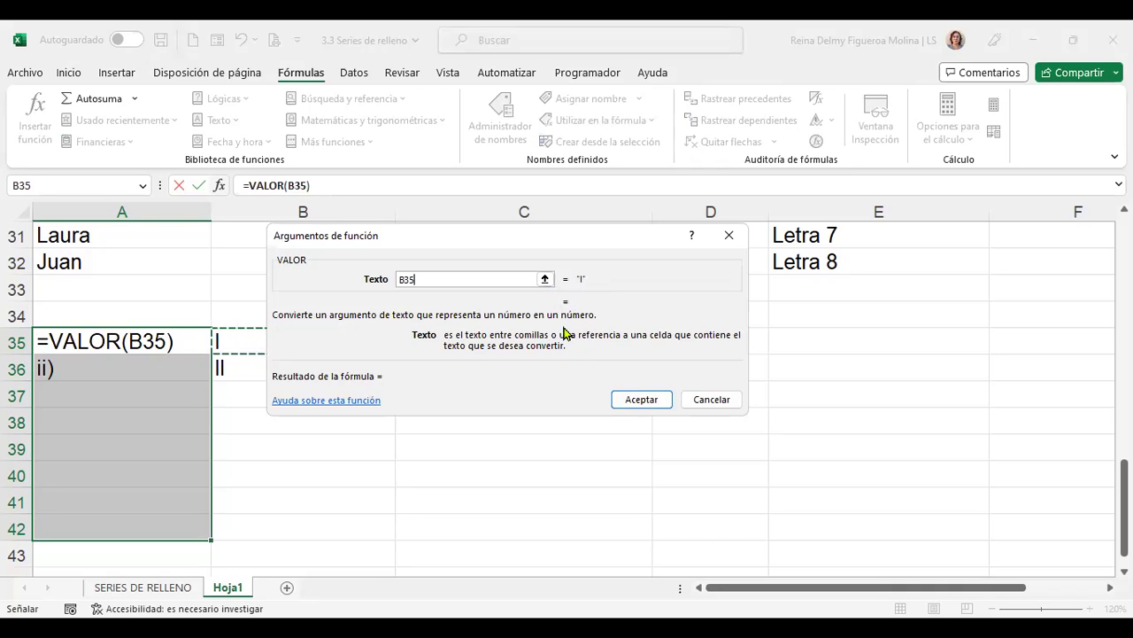
left_click(651, 400)
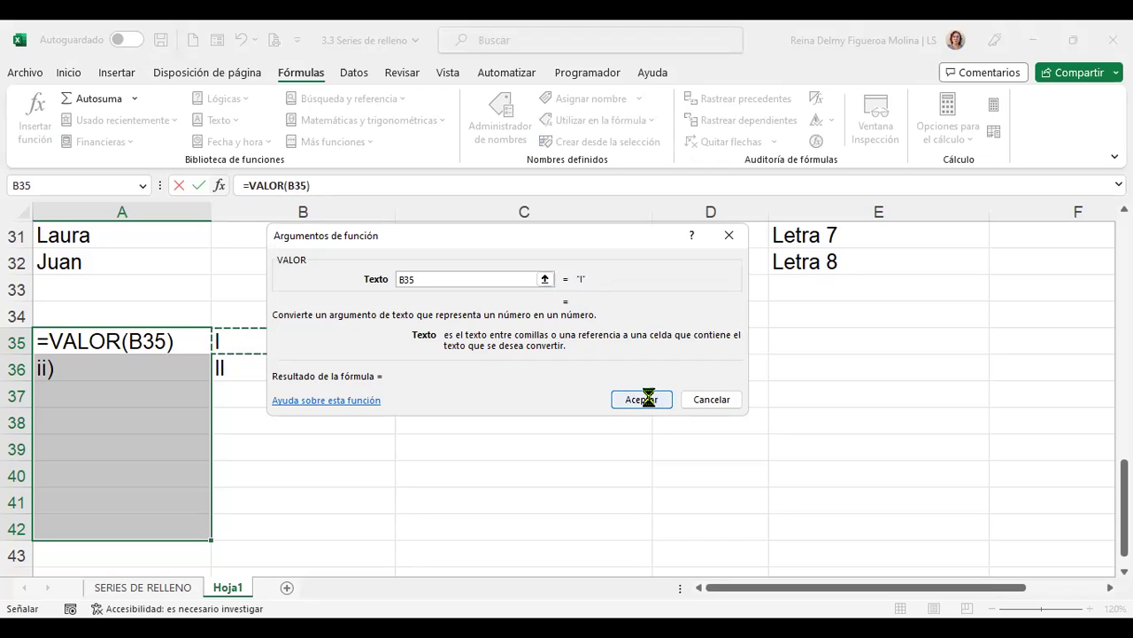
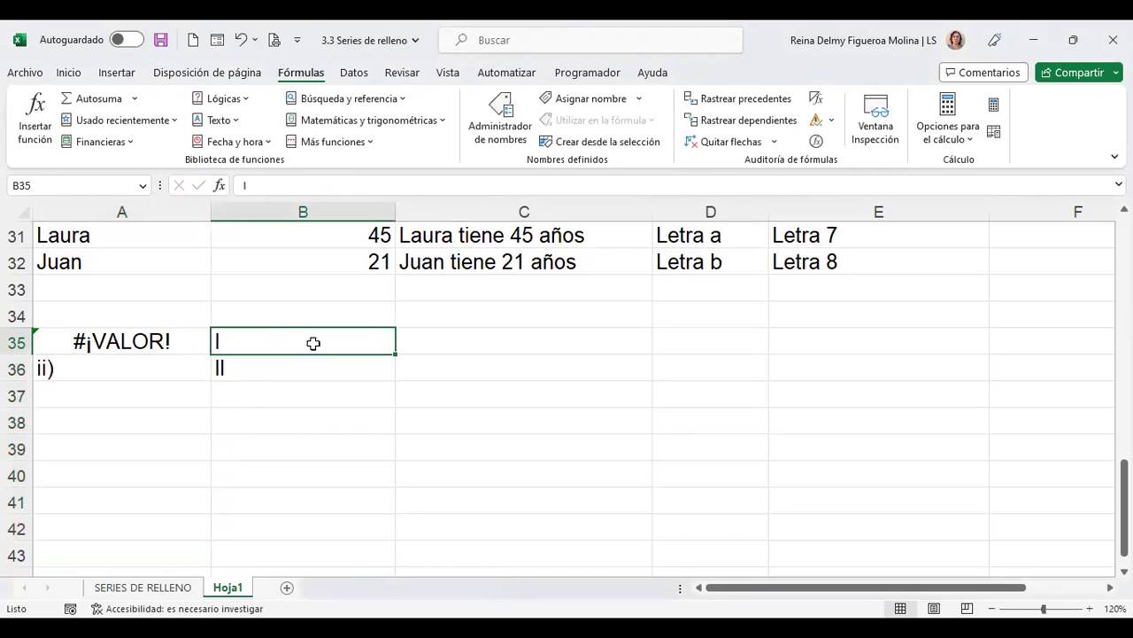
- Inspect the arguments of the VALOR formula in A35 and close them unchanged
left_click(128, 344)
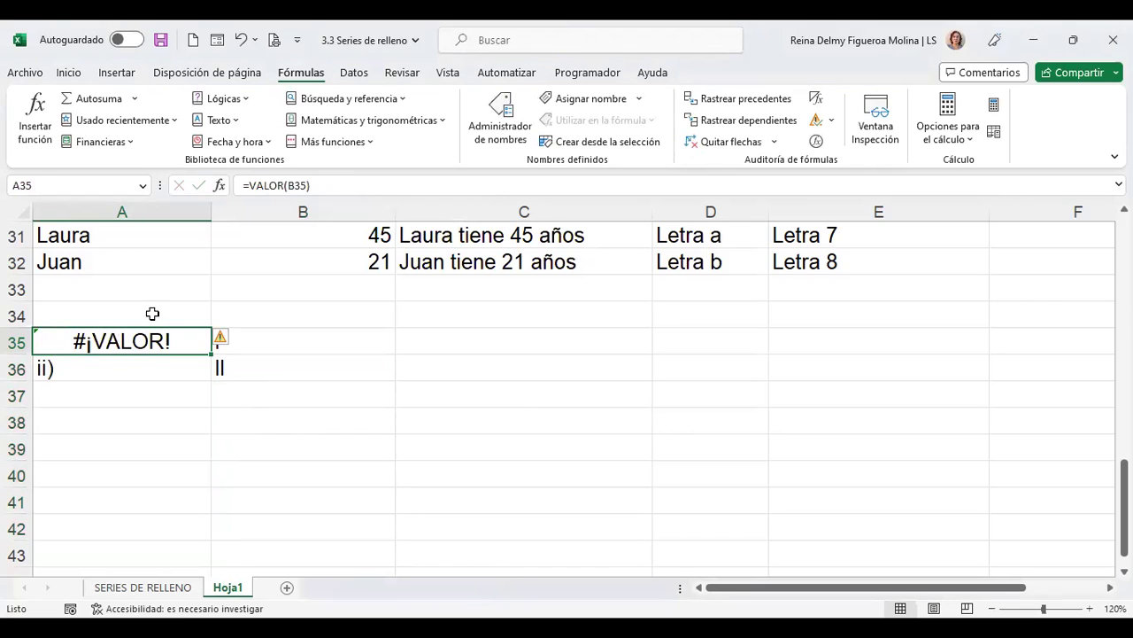
left_click(217, 186)
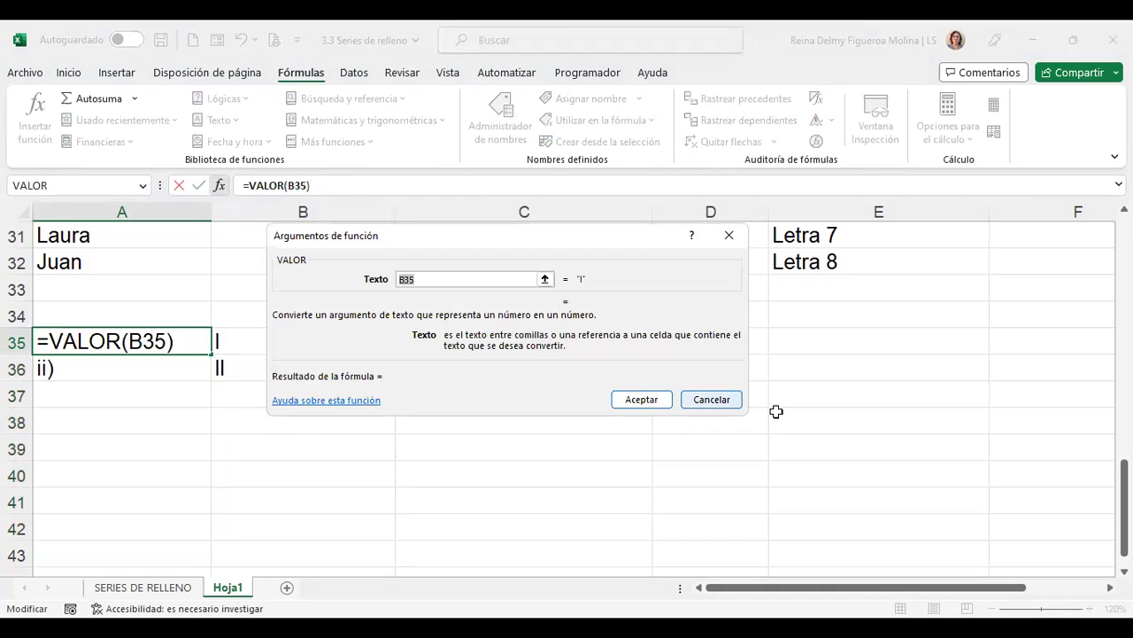
left_click(699, 395)
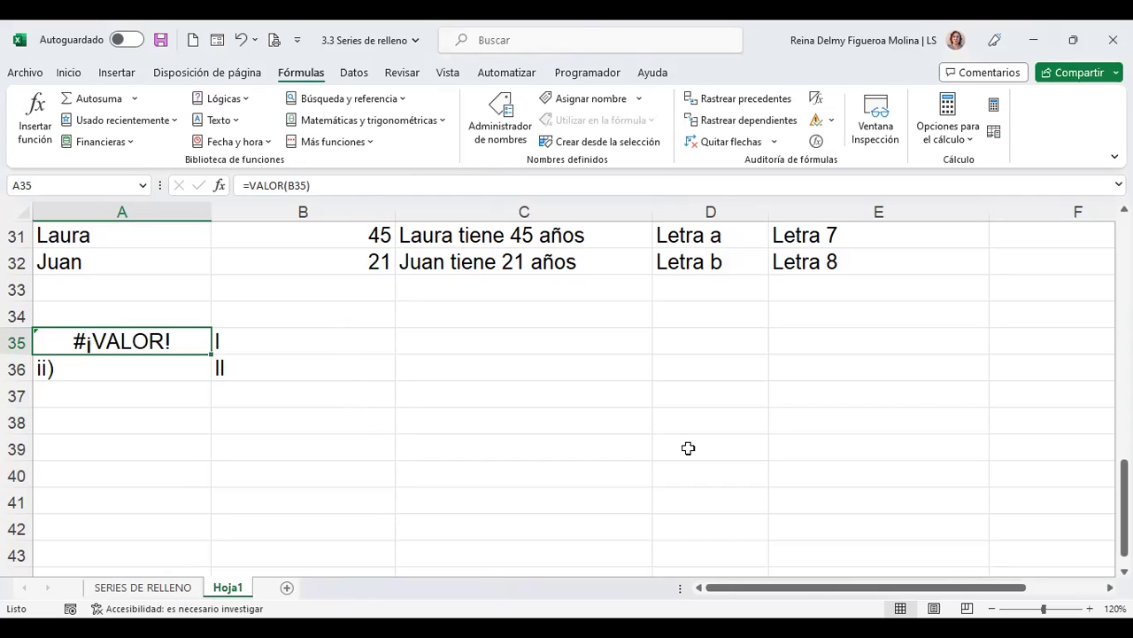
left_click(434, 345)
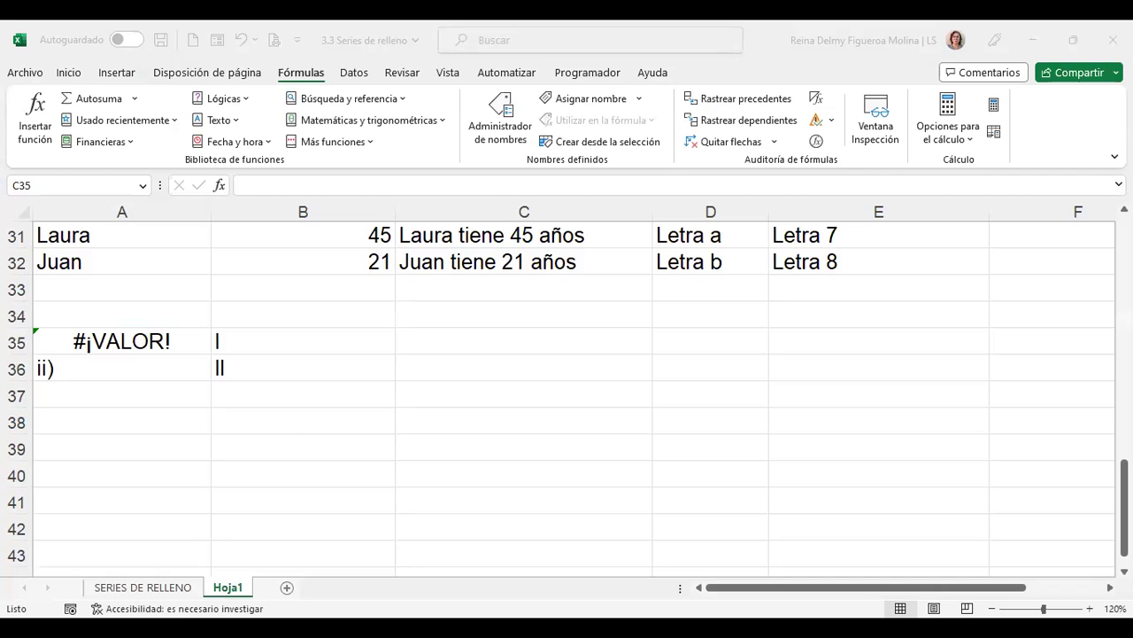
- Select the Letra 1 cell E25 and bring up the Rellenar fill options on Inicio
left_click(109, 420)
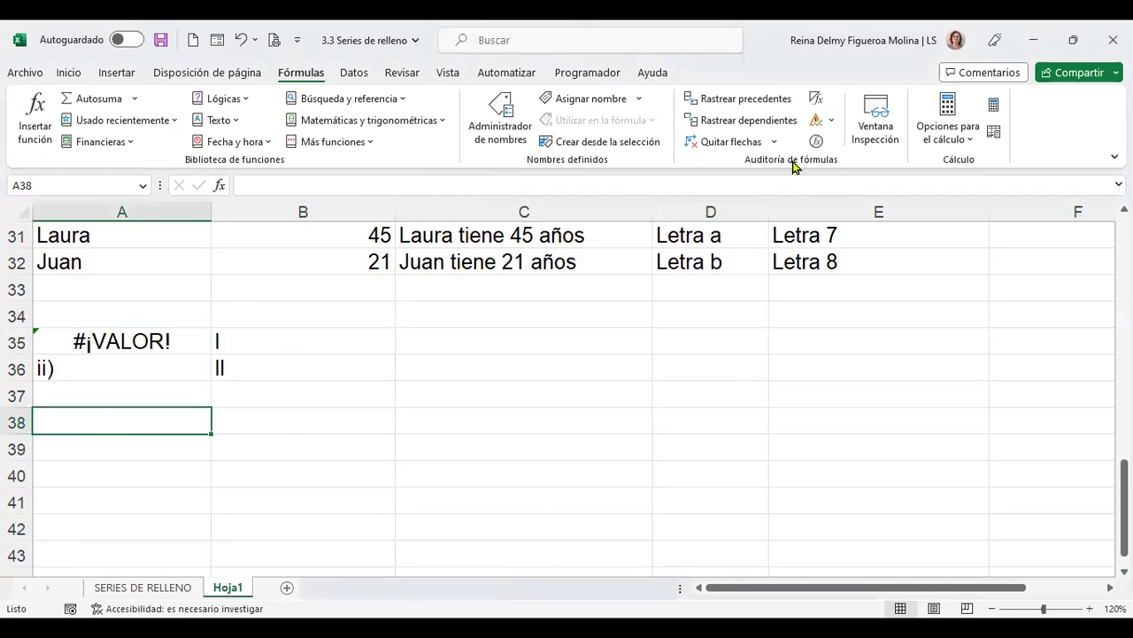
scroll(551, 455, "up", 5)
scroll(551, 455, "up", 5)
scroll(552, 458, "down", 8)
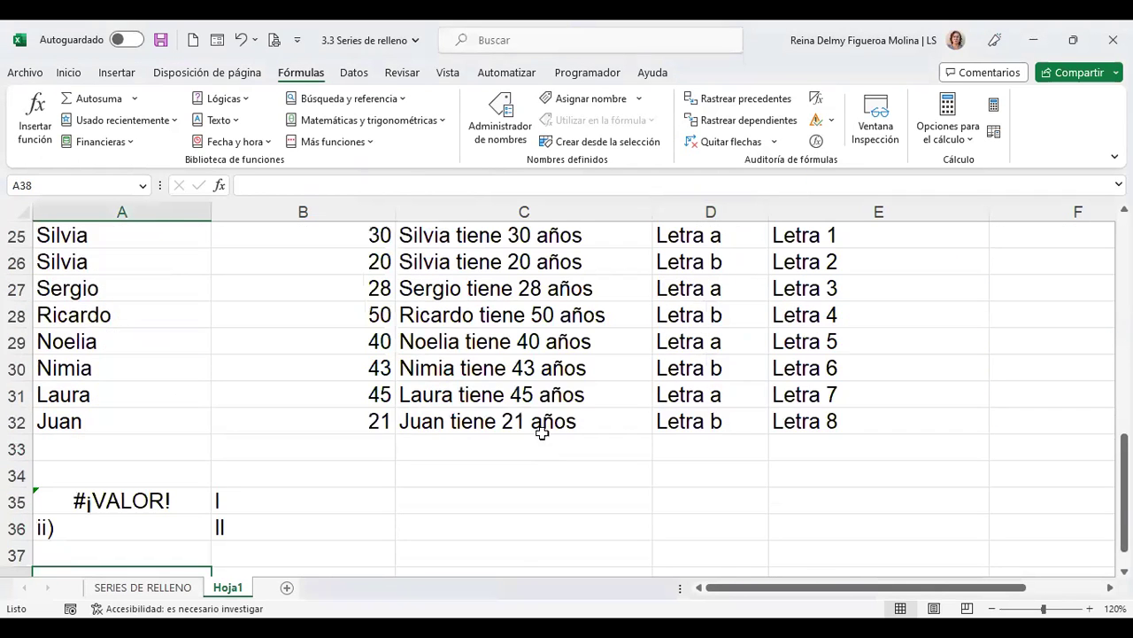
scroll(547, 417, "up", 2)
left_click(830, 400)
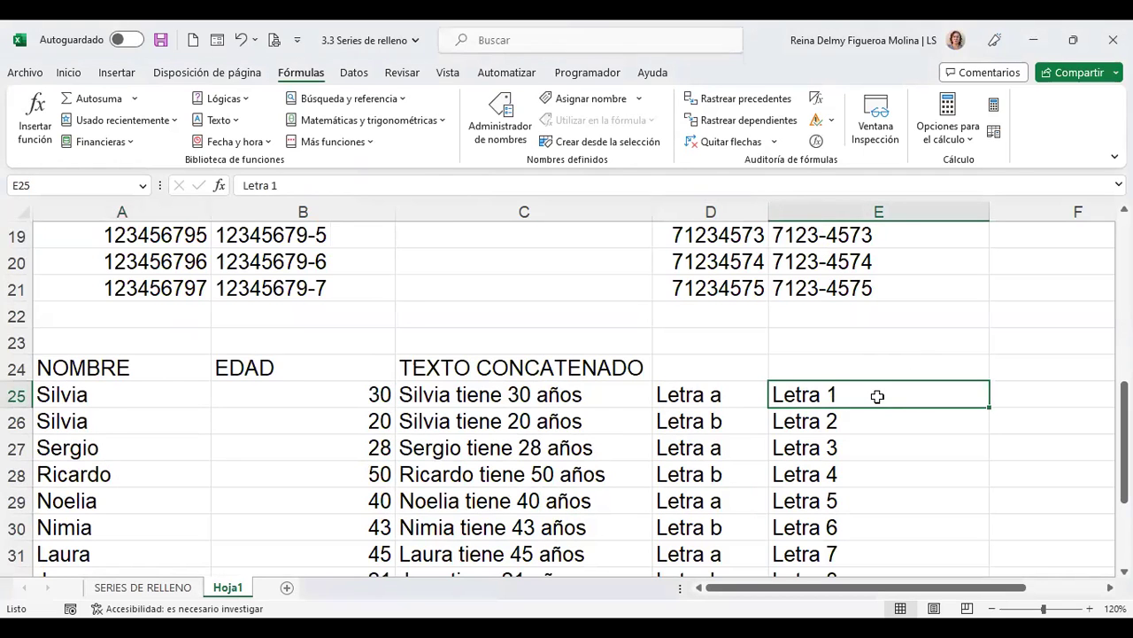
scroll(873, 398, "down", 1)
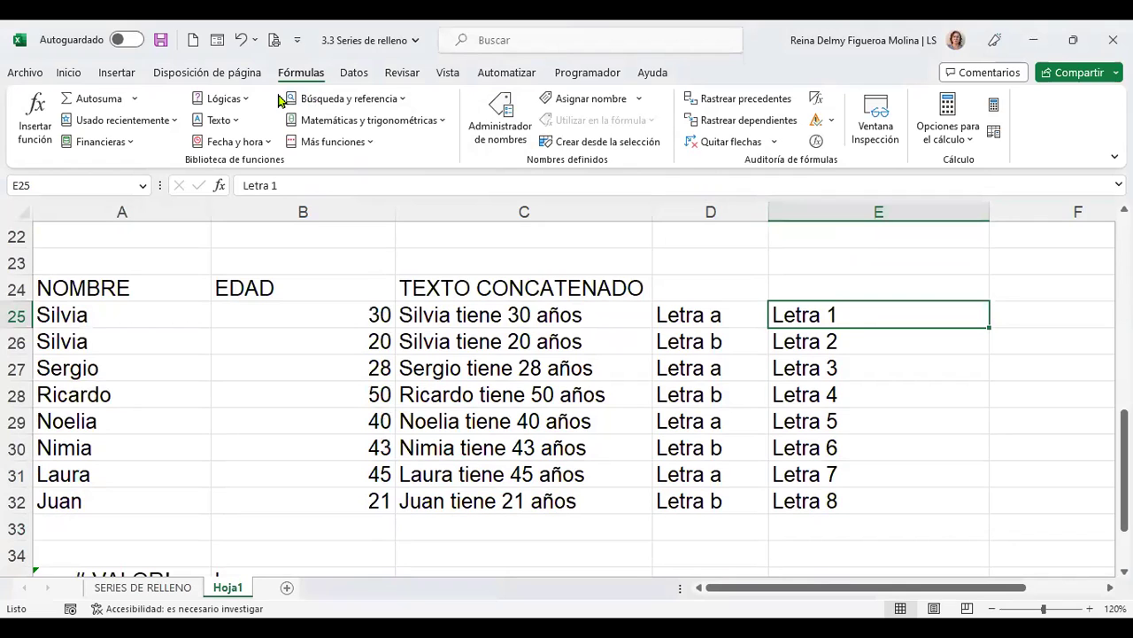
left_click(68, 73)
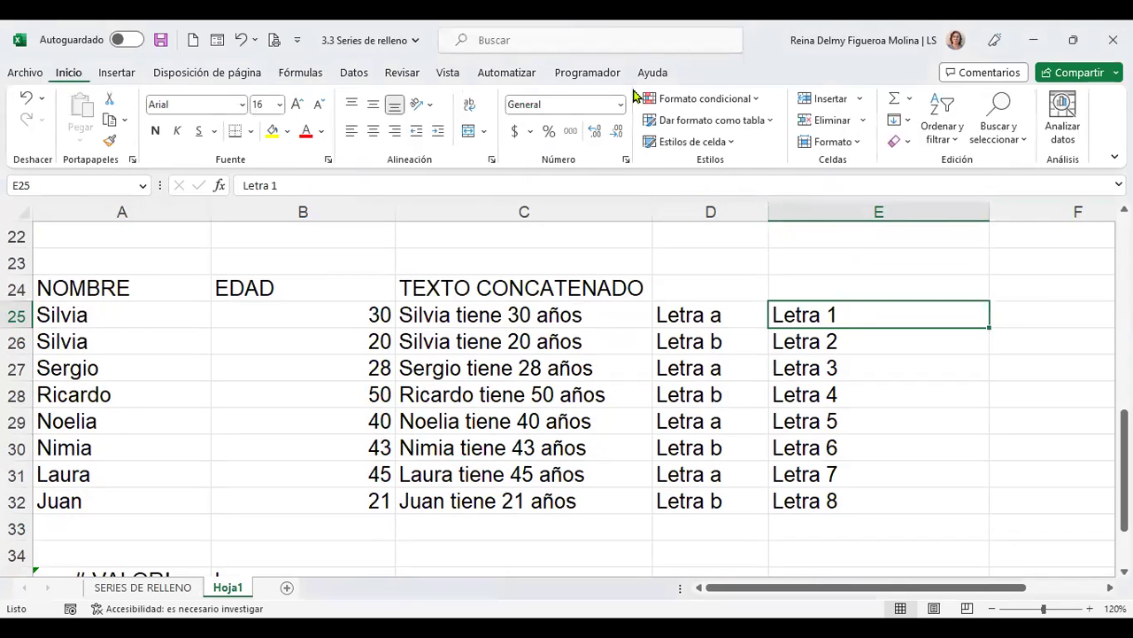
left_click(907, 122)
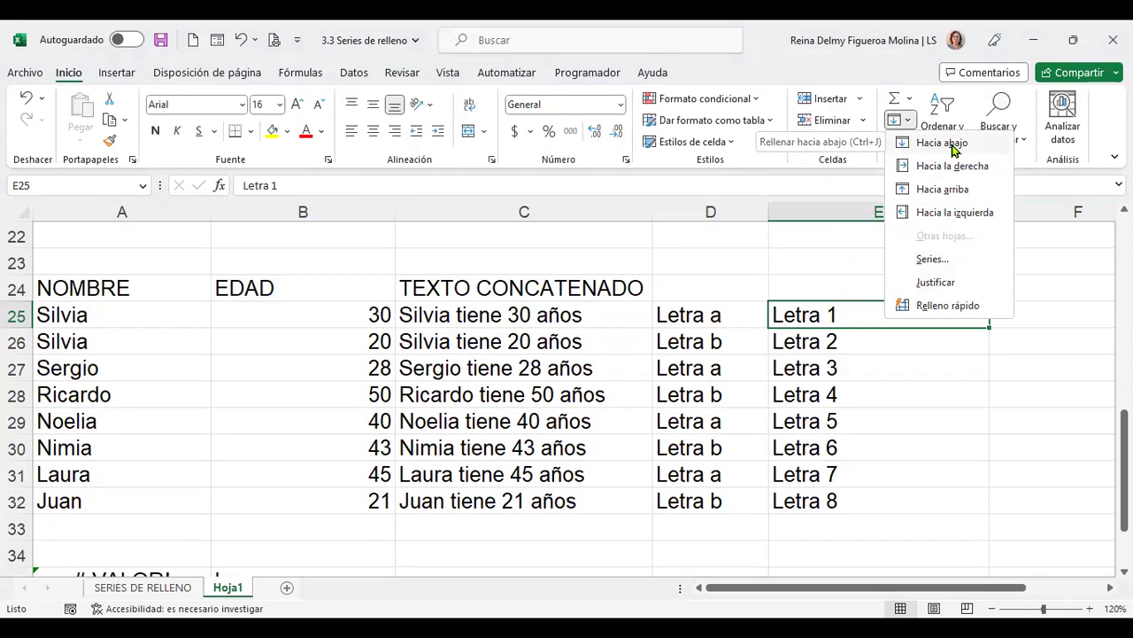
- Fill E25 down and undo it, then copy Letra 1 down into E26
left_click(954, 150)
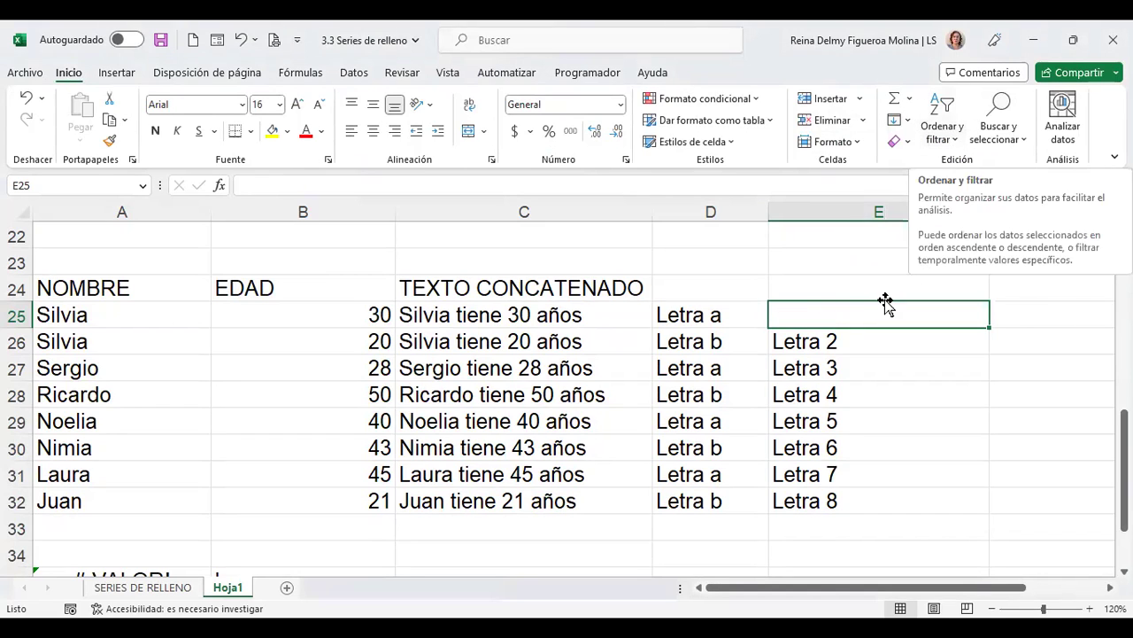
key("ctrl+z")
left_click(848, 340)
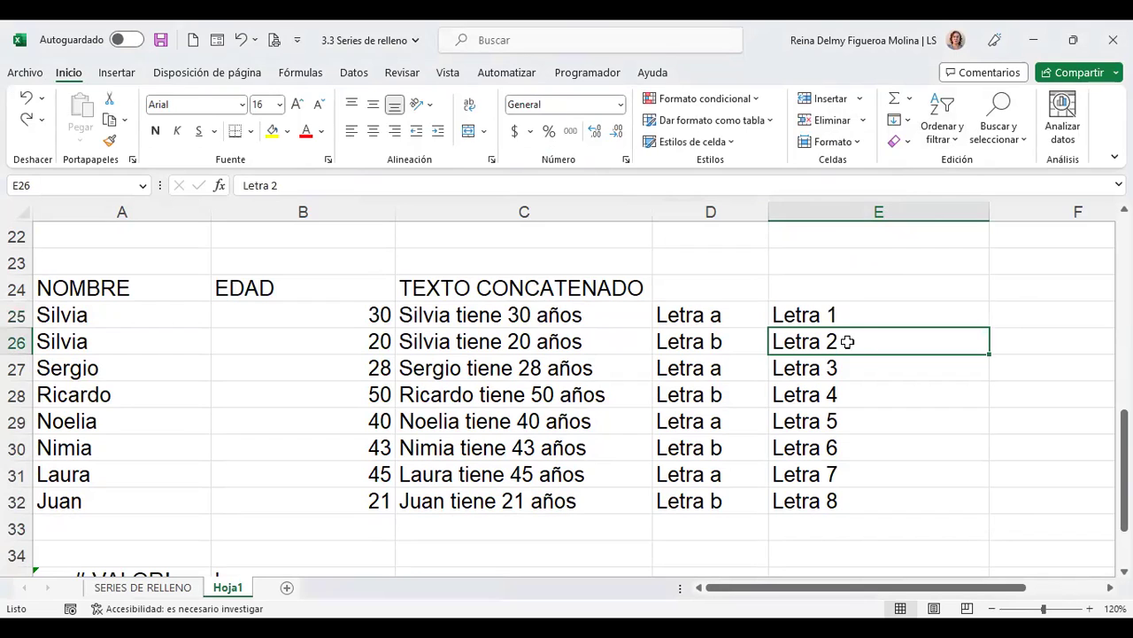
left_click(907, 122)
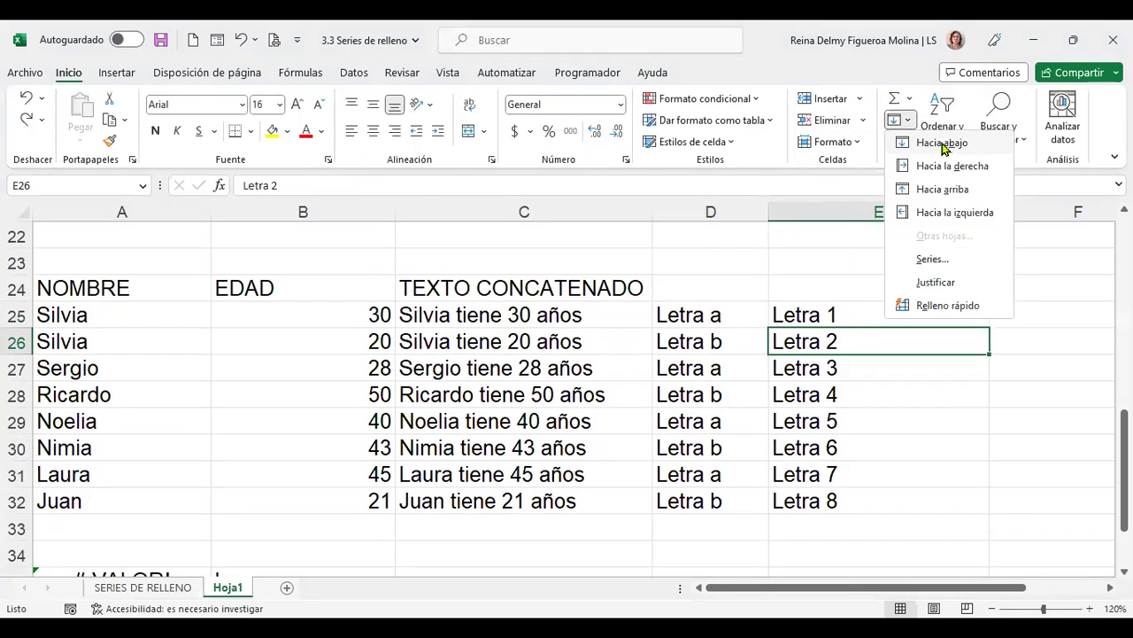
left_click(941, 143)
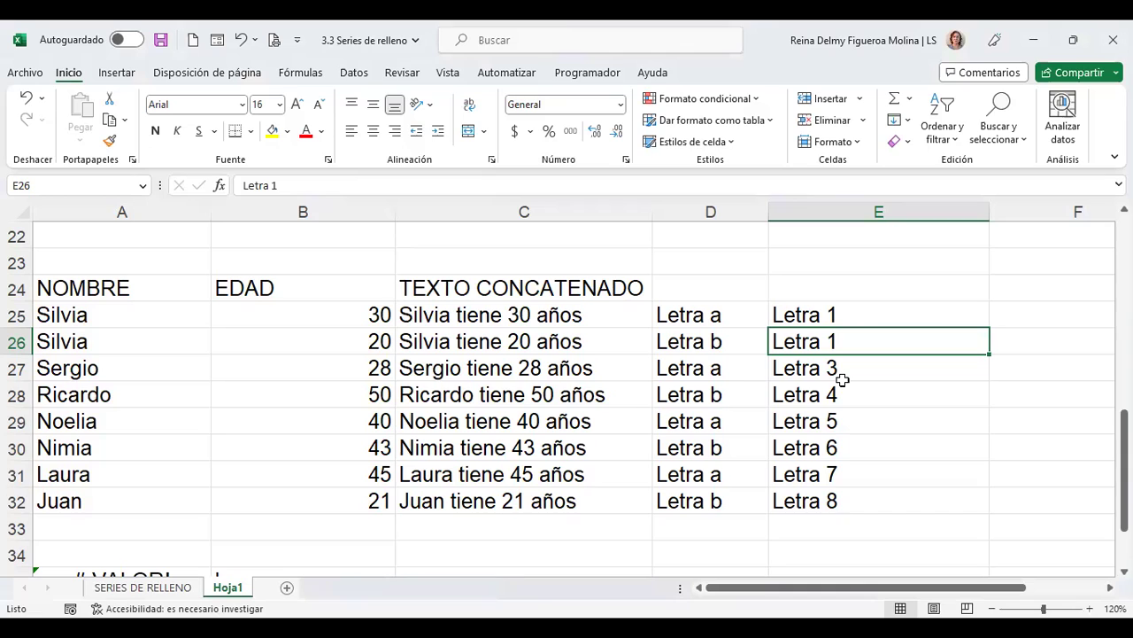
- Fill E26 rightward, upward and leftward in turn, keeping Letra 3 from E27
left_click(907, 121)
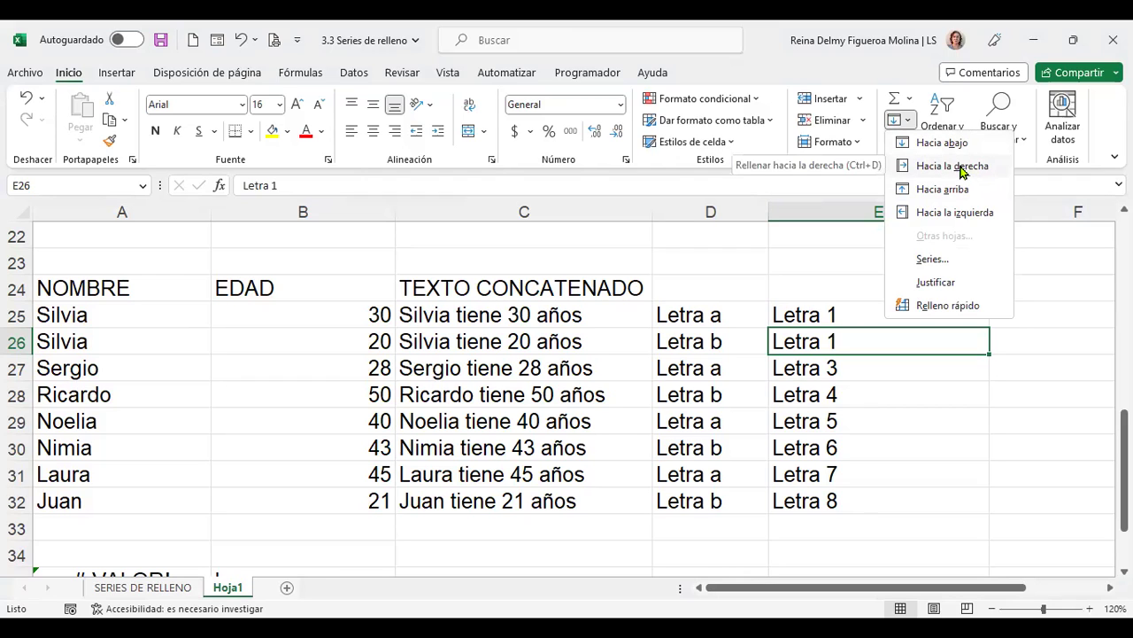
left_click(961, 168)
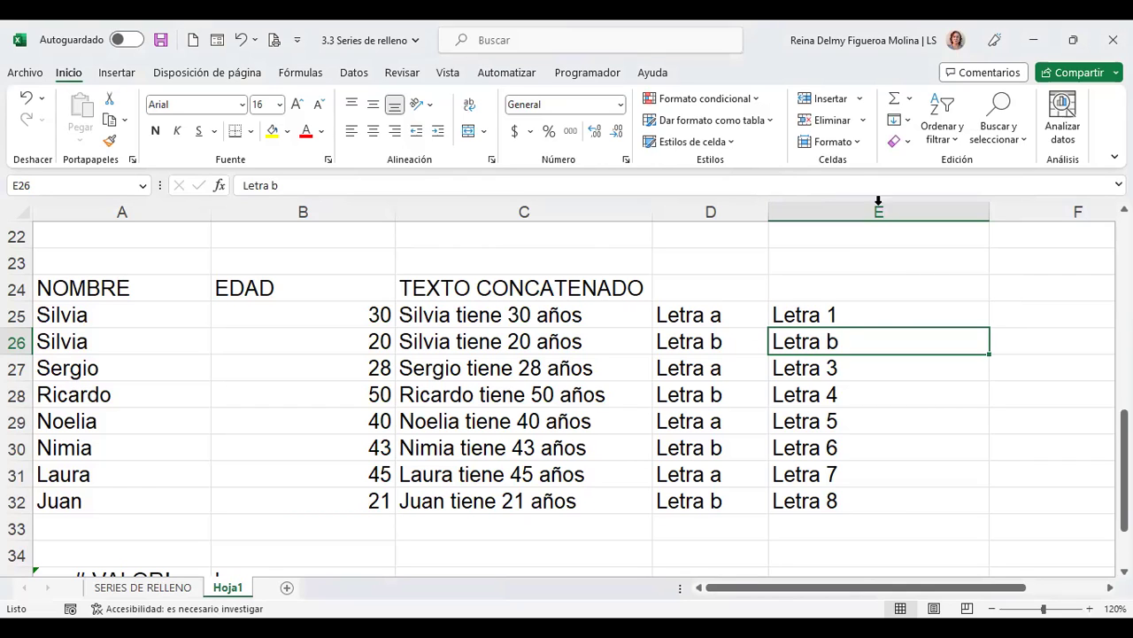
left_click(907, 121)
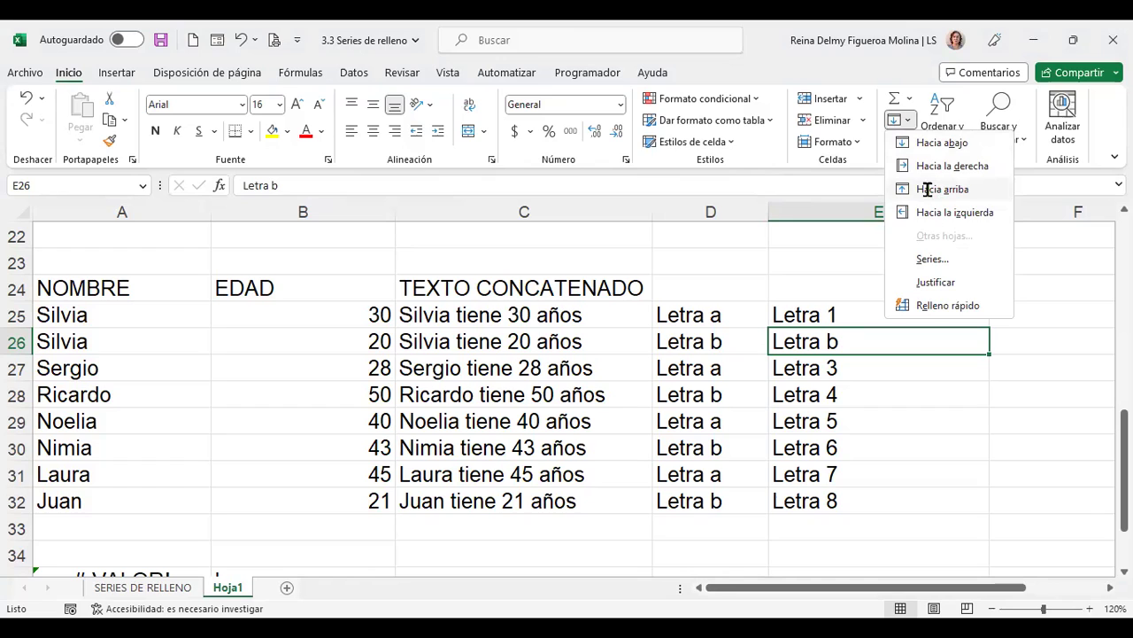
left_click(927, 189)
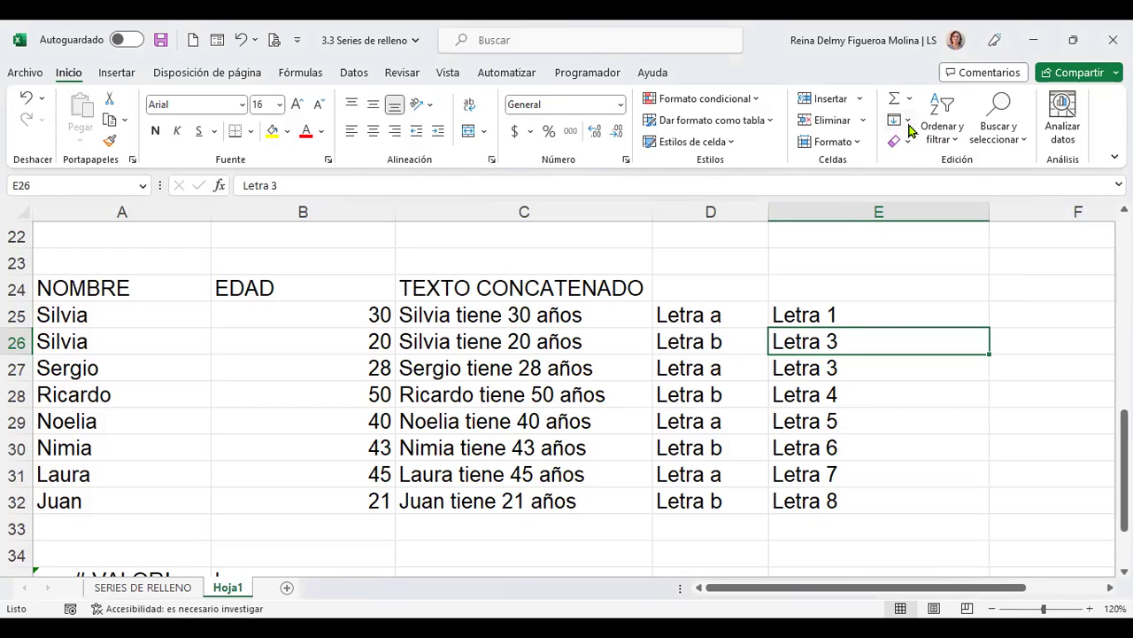
left_click(910, 122)
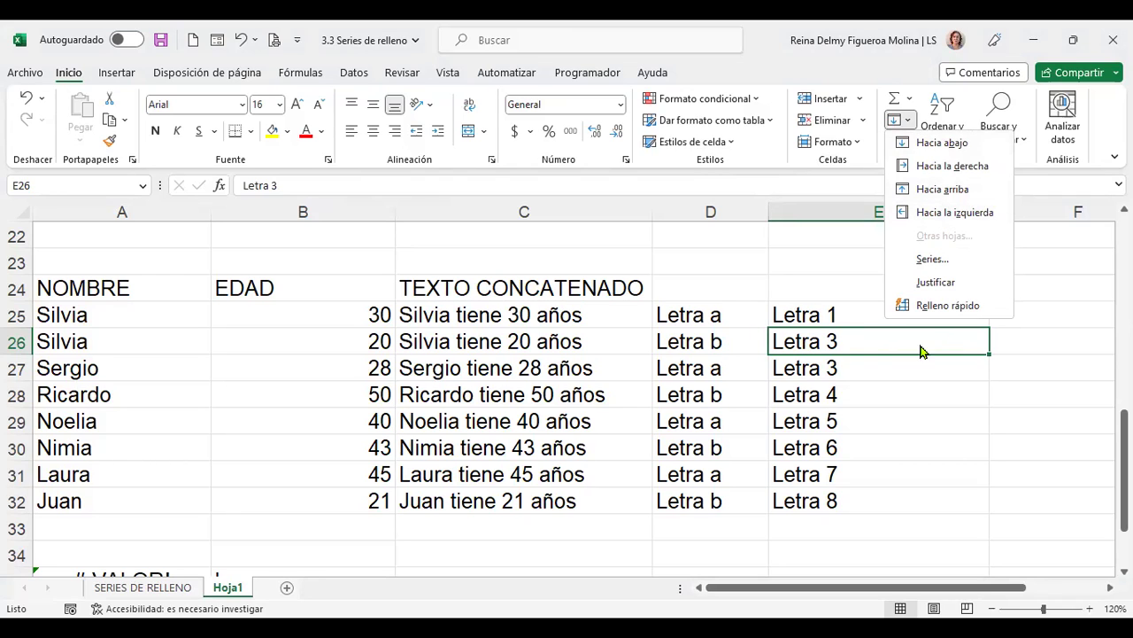
left_click(961, 215)
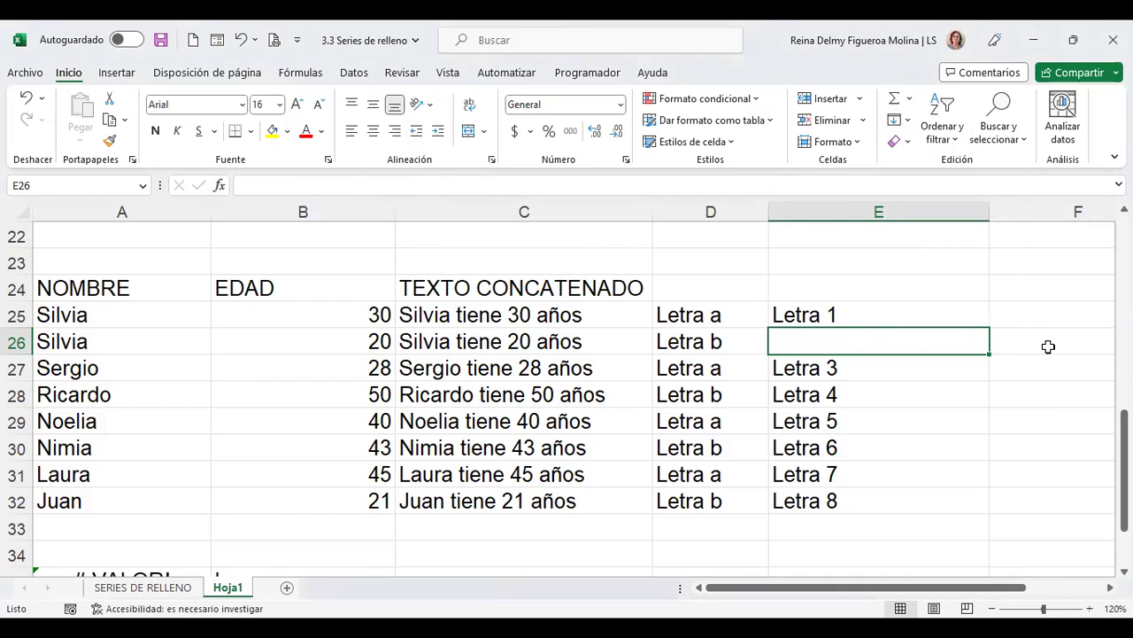
key("ctrl+z")
- Fill D26 leftward with Letra 3 from E26, replacing Letra b
left_click(726, 341)
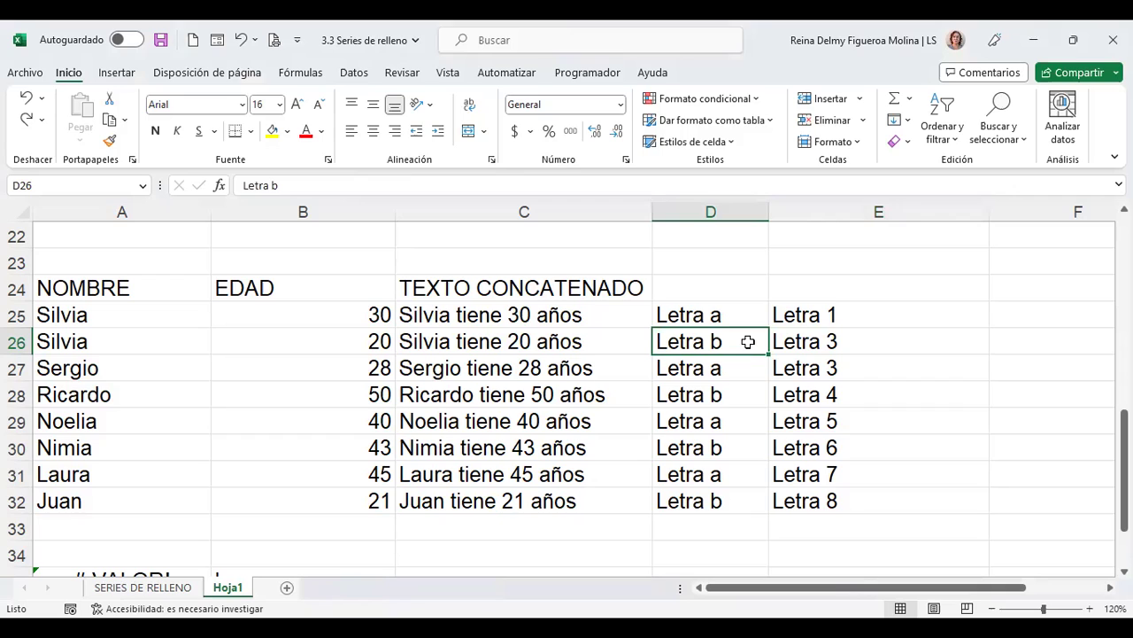
left_click(900, 120)
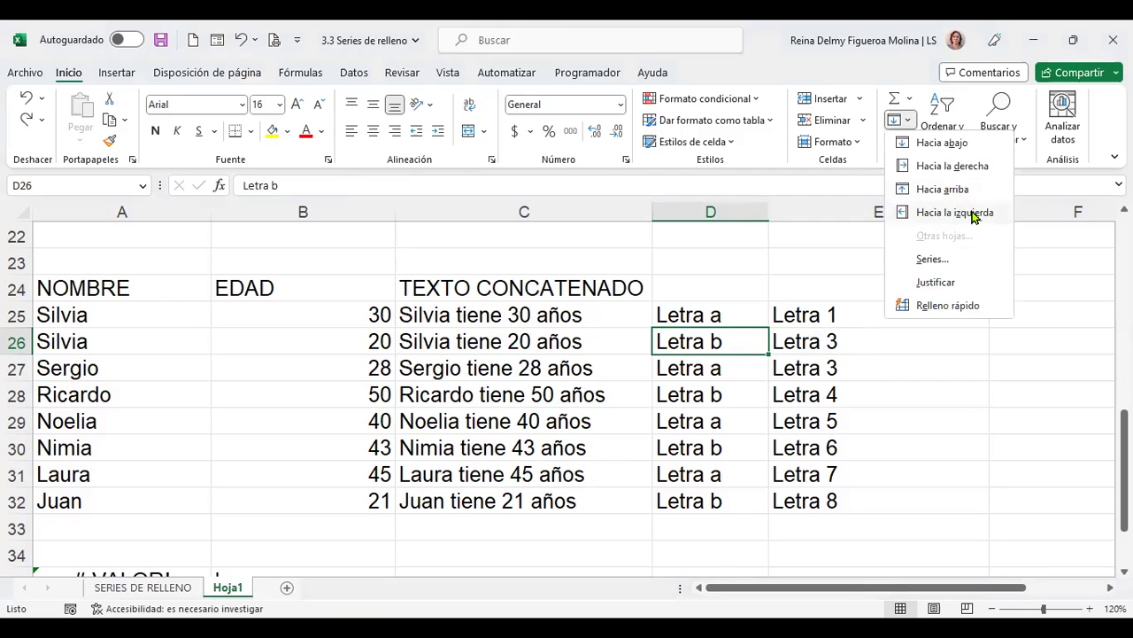
left_click(912, 213)
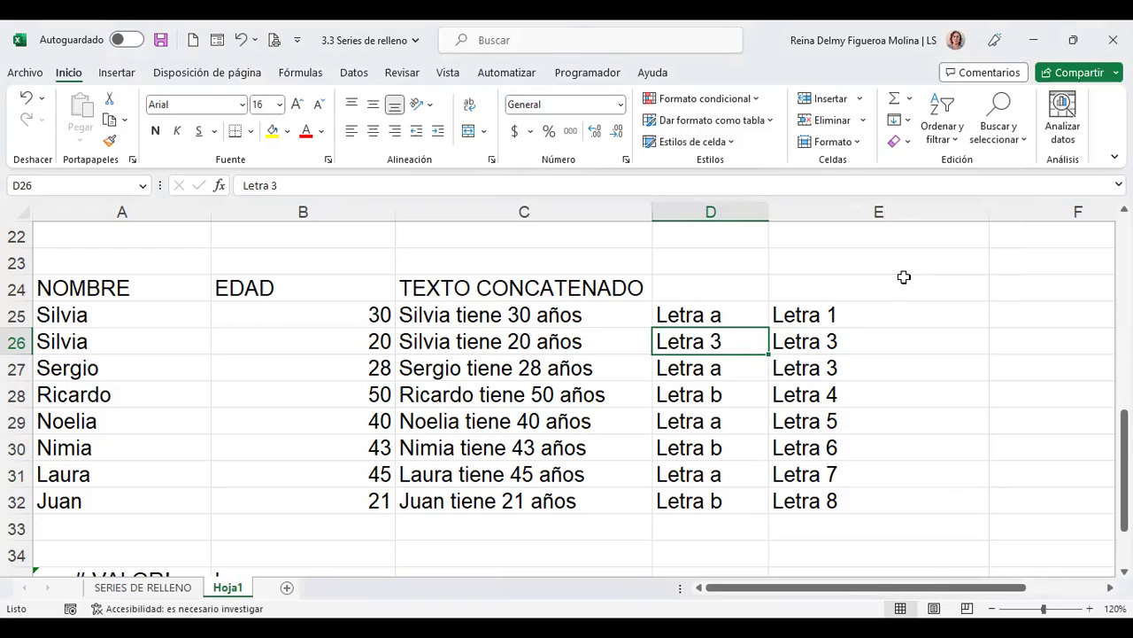
- Open the Rellenar Series dialog and cancel it without changes
left_click(909, 122)
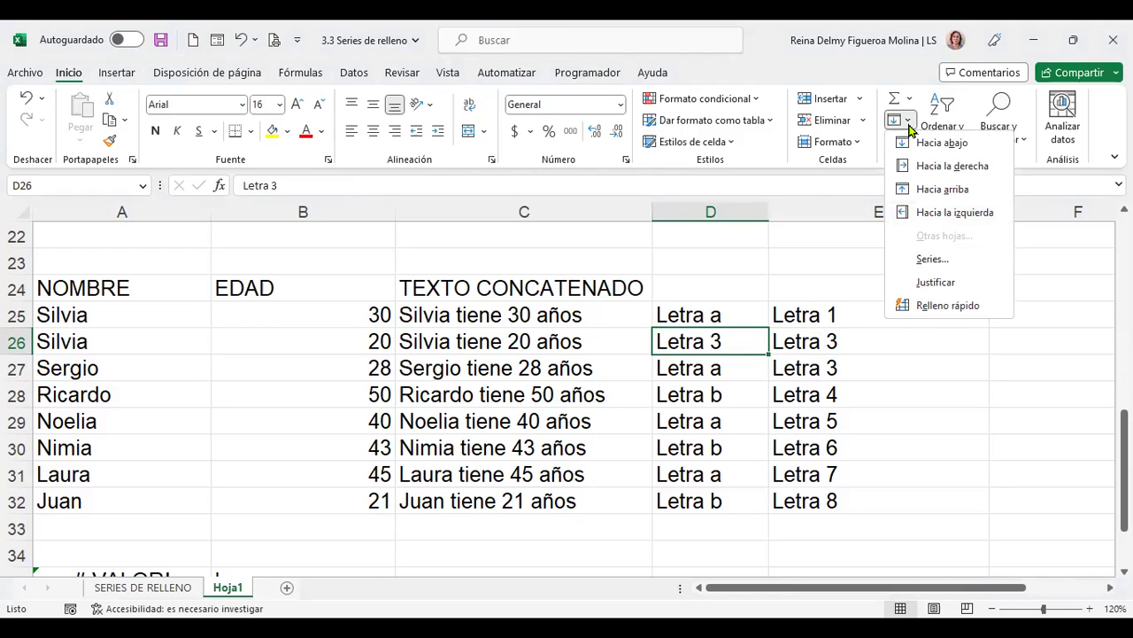
left_click(958, 285)
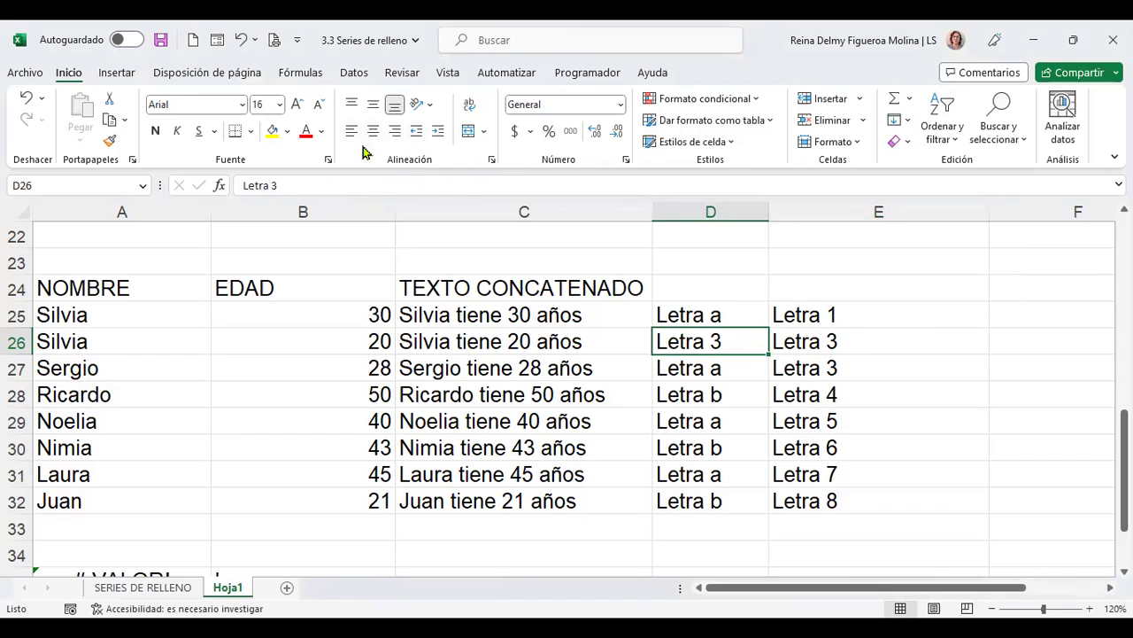
left_click(904, 120)
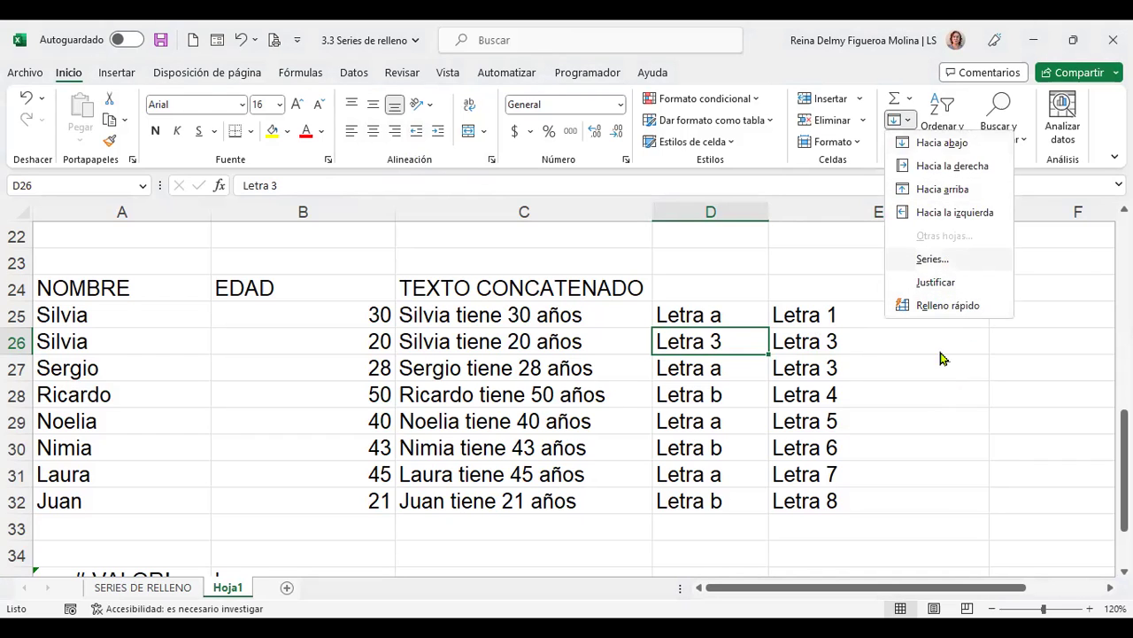
key("Return")
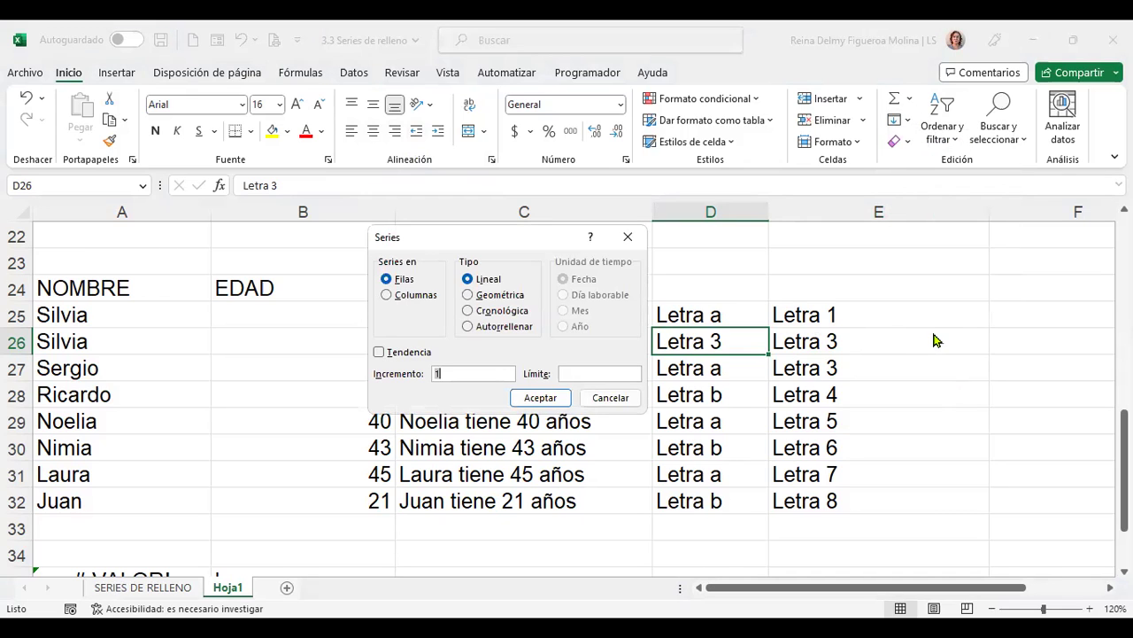
left_click(611, 396)
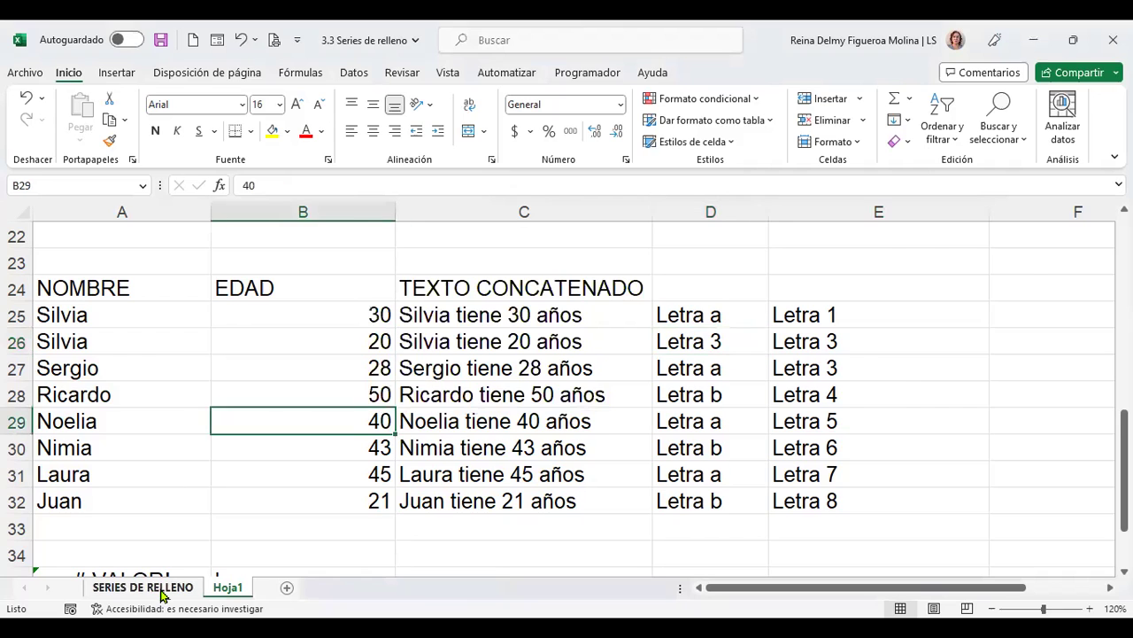
- Switch to the SERIES DE RELLENO sheet and select empty cell B19
left_click(164, 588)
scroll(399, 387, "up", 3)
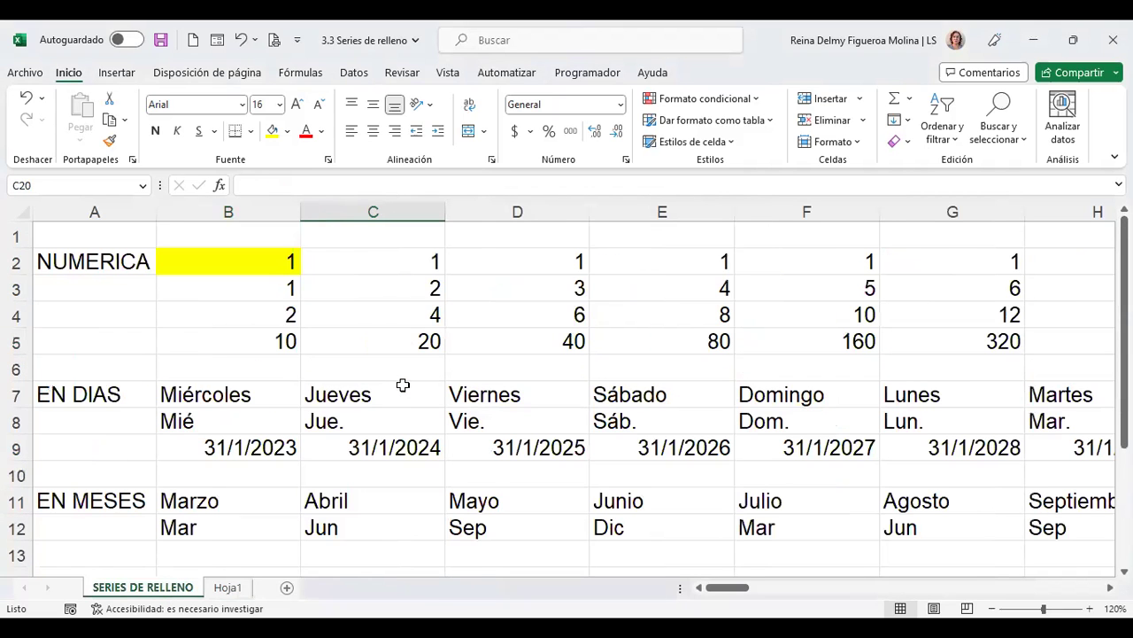
left_click(399, 389)
scroll(503, 351, "down", 4)
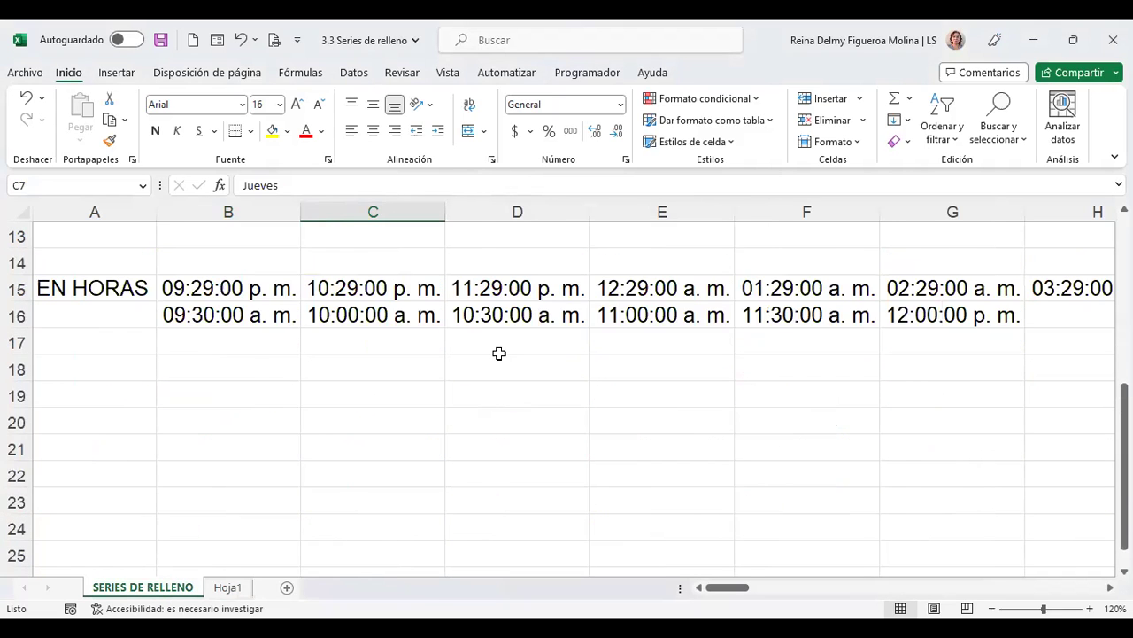
left_click(227, 398)
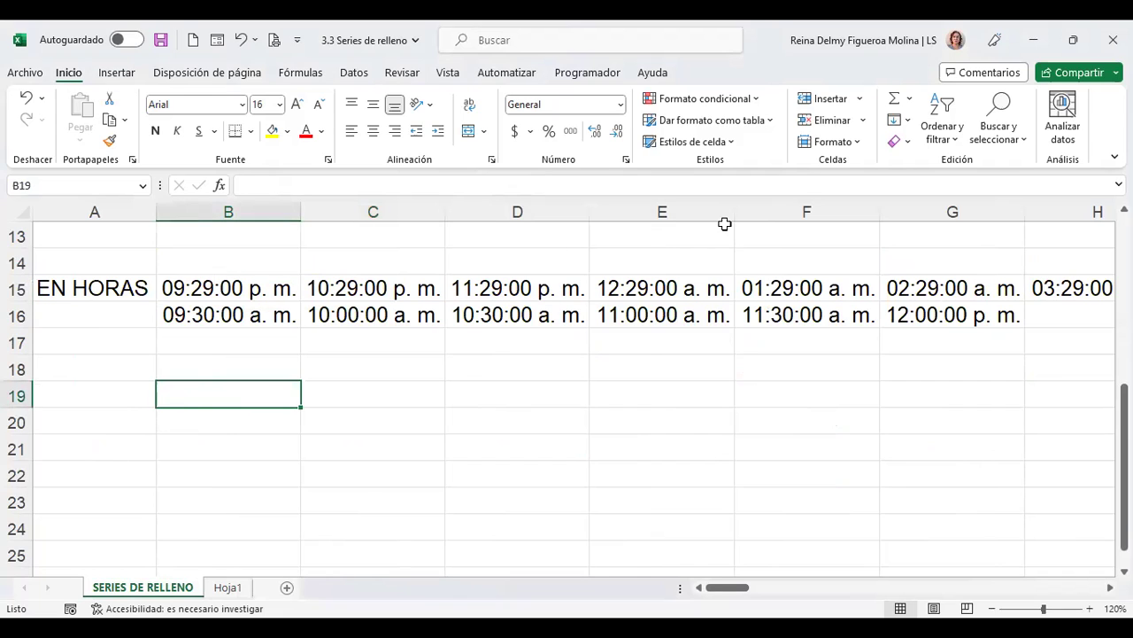
- Try Columnas and toggle Tendencia in the Series dialog, then cancel without filling
left_click(900, 119)
left_click(945, 261)
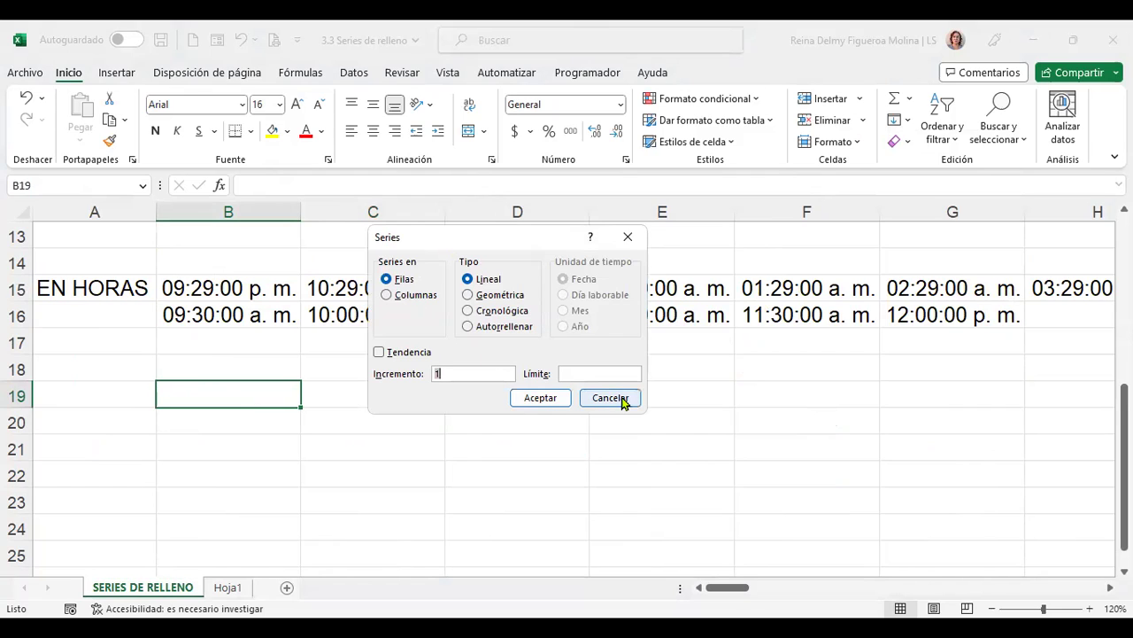
left_click(406, 296)
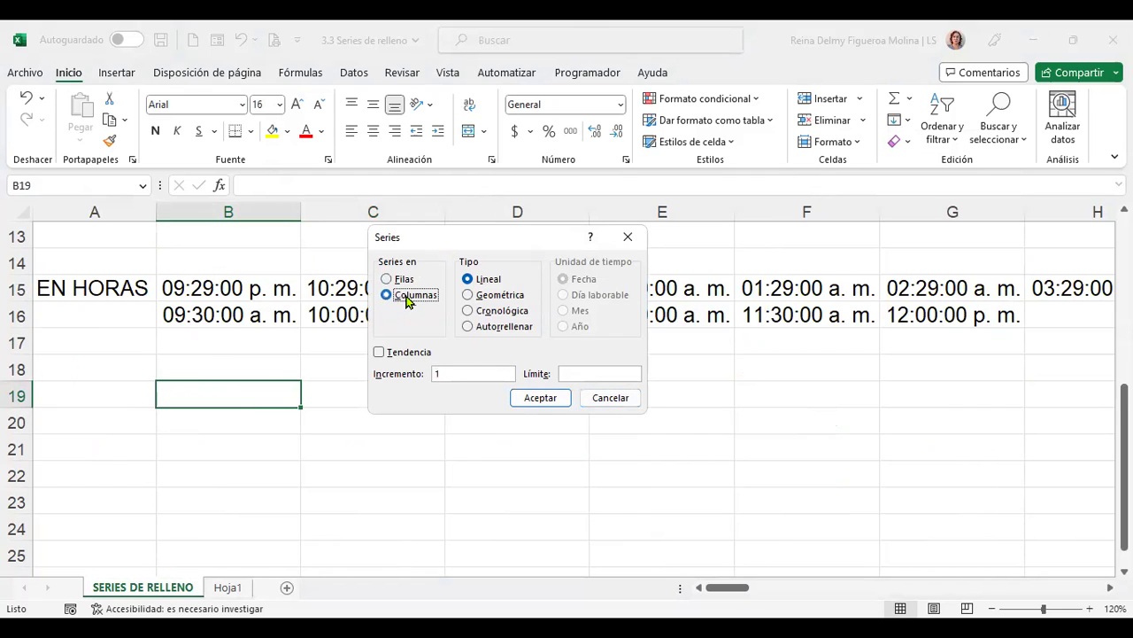
left_click(426, 352)
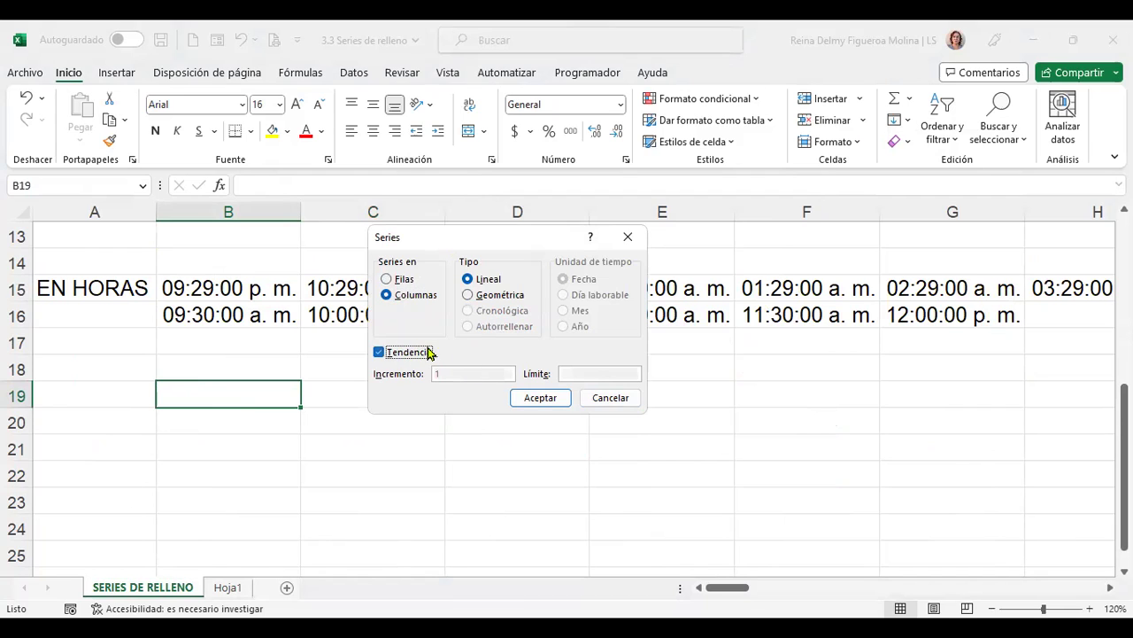
left_click(428, 352)
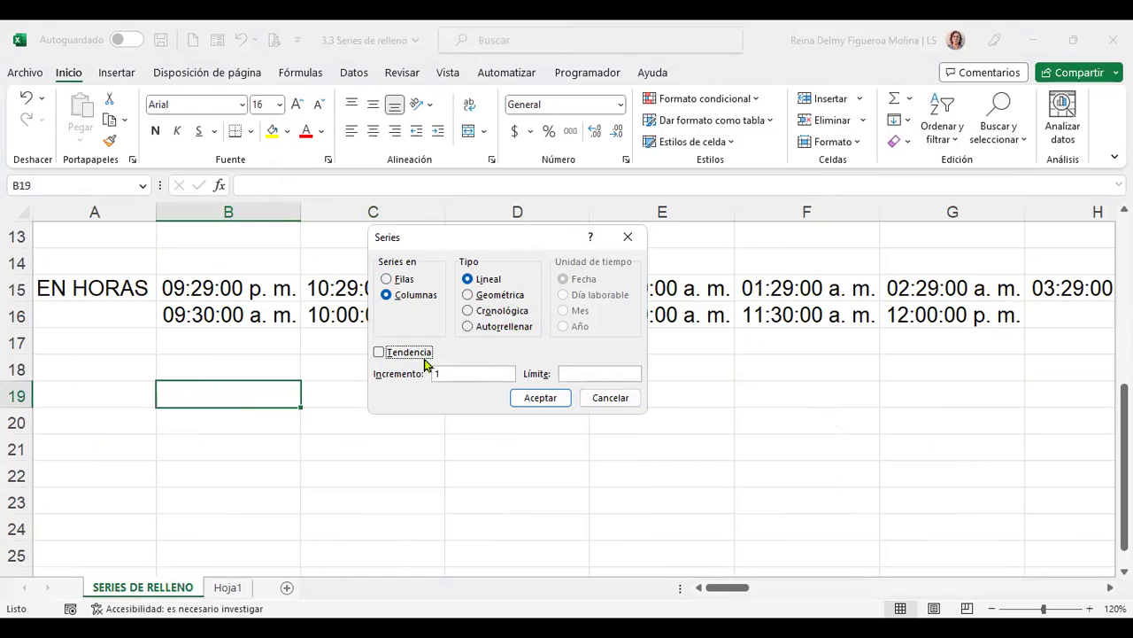
left_click(611, 397)
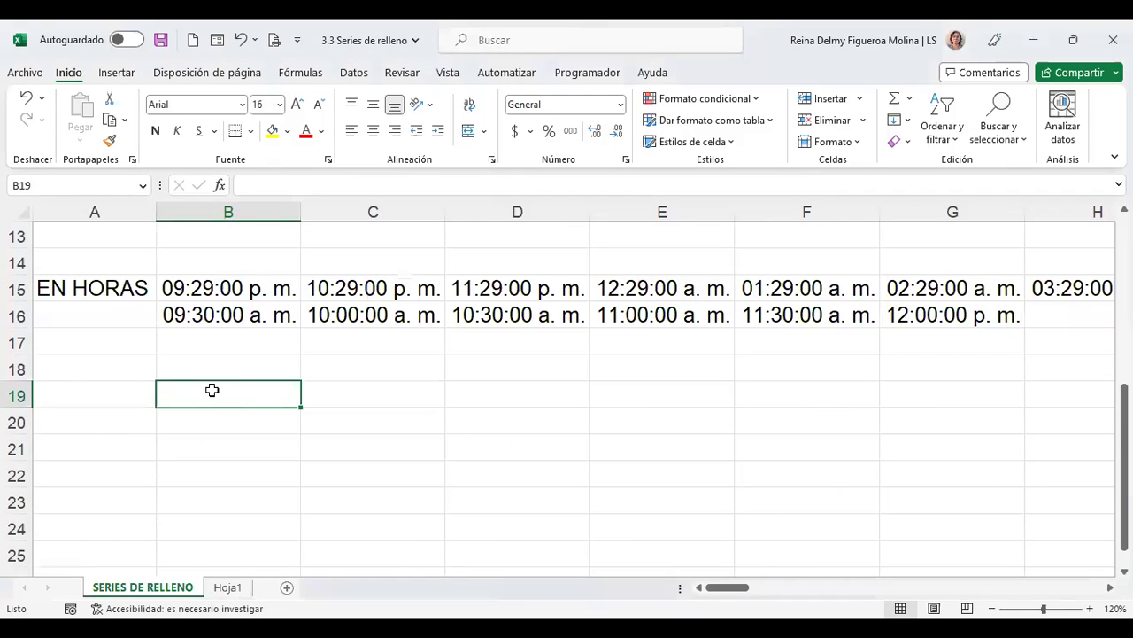
- Enter 25 in B19, clear a trial 50 from B20, and return to B19
type("25")
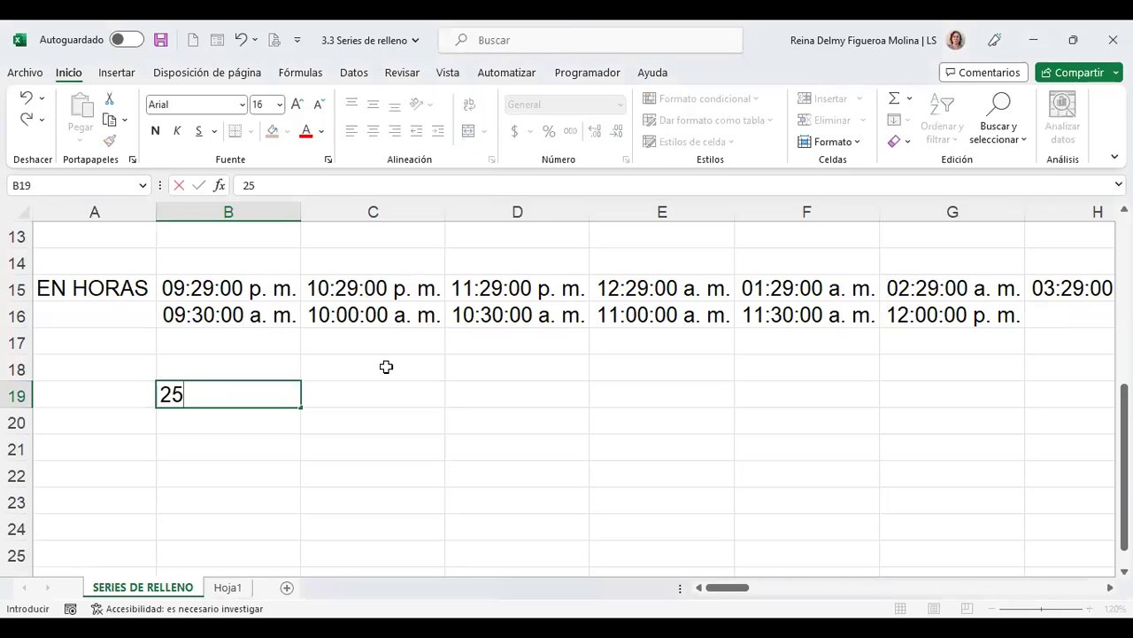
key("Return")
type("50")
key("Return")
key("Up")
key("Up")
key("Down")
key("Delete")
key("Up")
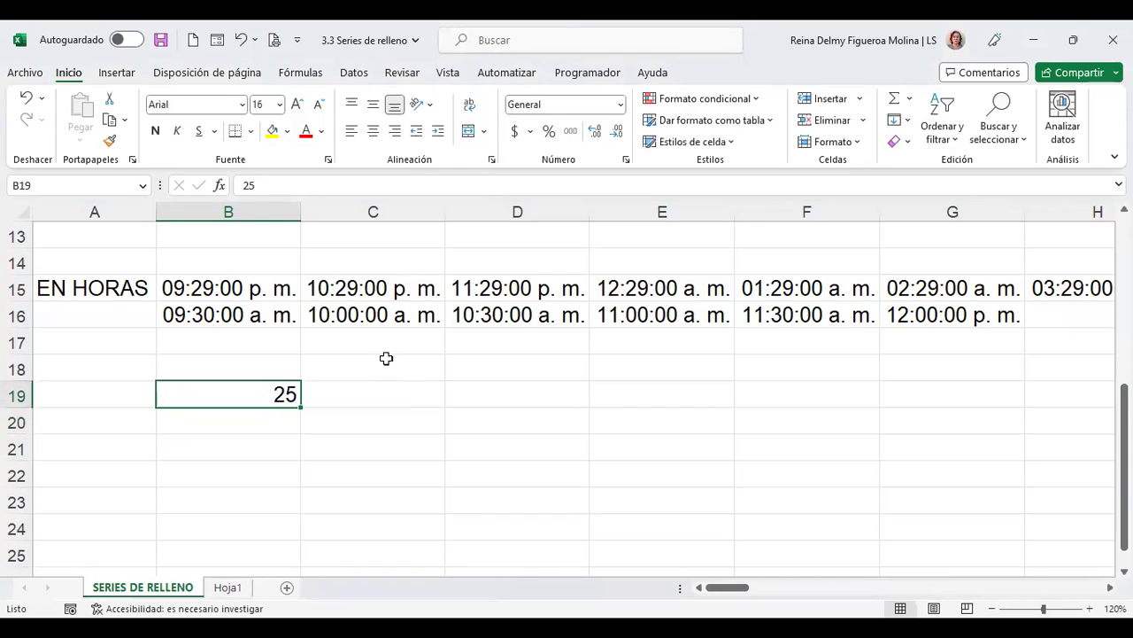
- Fill row 19 from 25 as a linear series, step 5, limit 500
left_click(906, 121)
left_click(956, 264)
type("5")
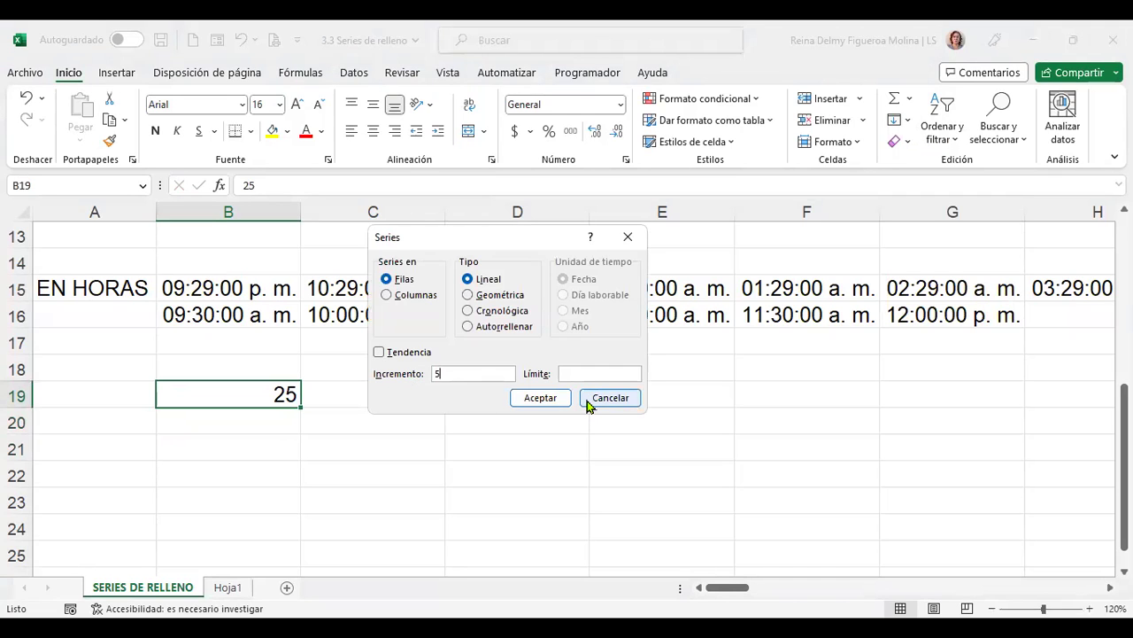
left_click(600, 373)
type("500")
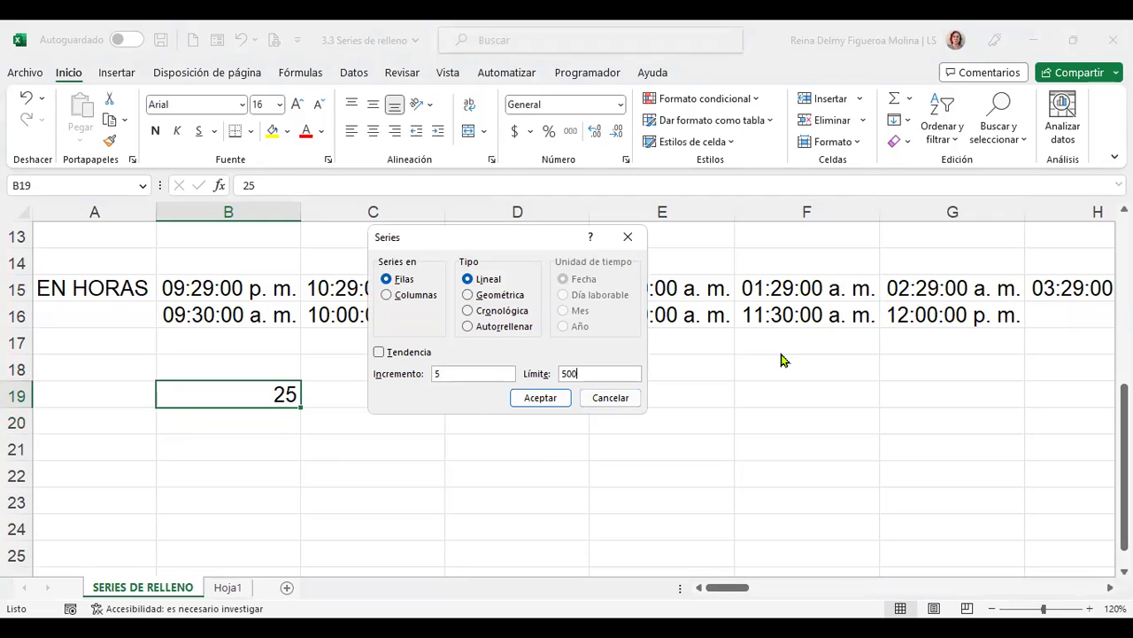
left_click(557, 397)
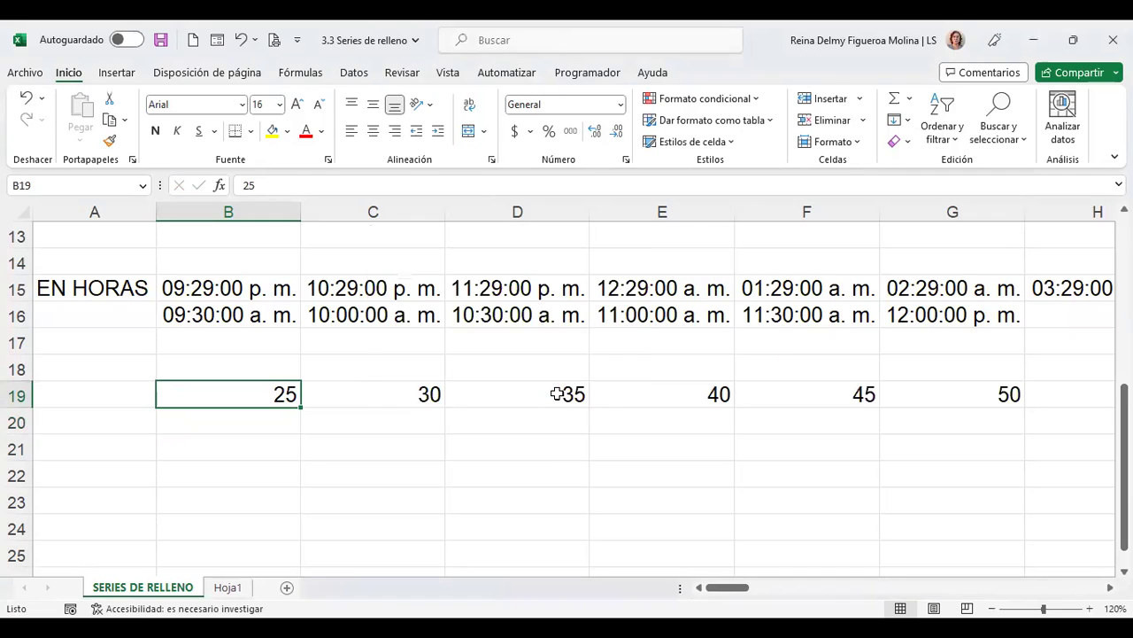
- Reopen the Series dialog, choose Columnas, then cancel without filling
left_click(904, 128)
left_click(938, 258)
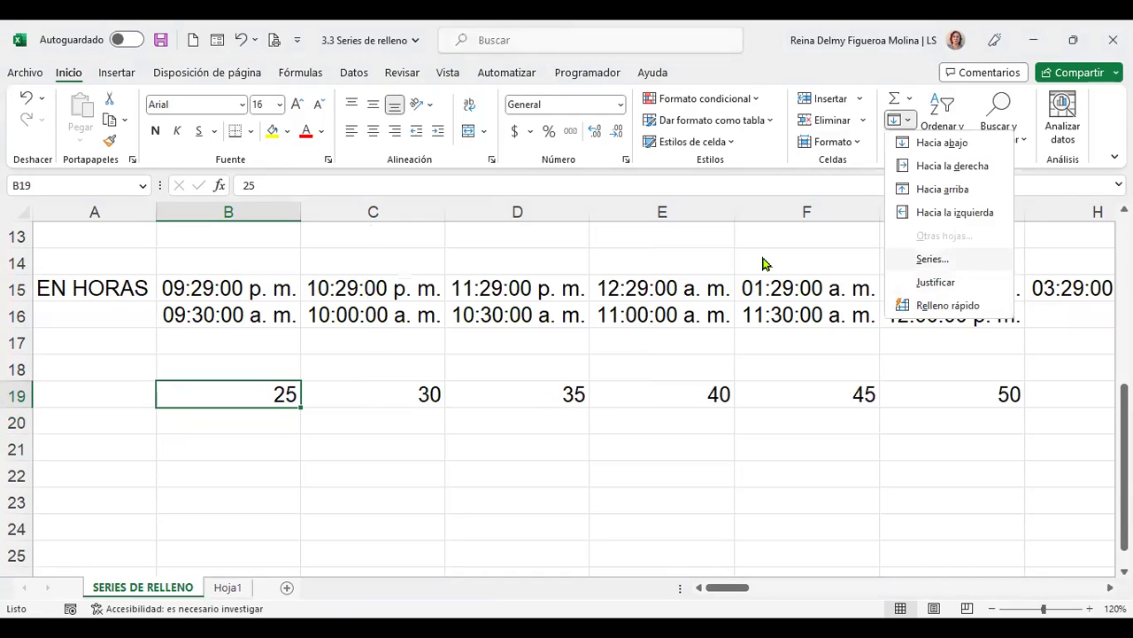
left_click(405, 297)
left_click(469, 369)
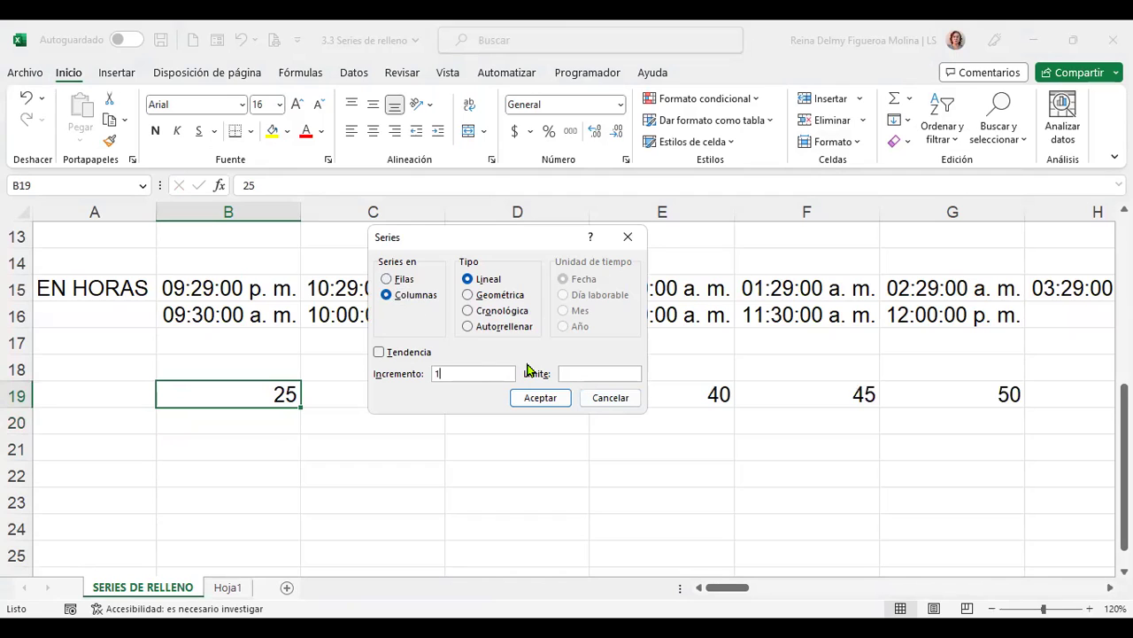
type("5")
left_click(600, 373)
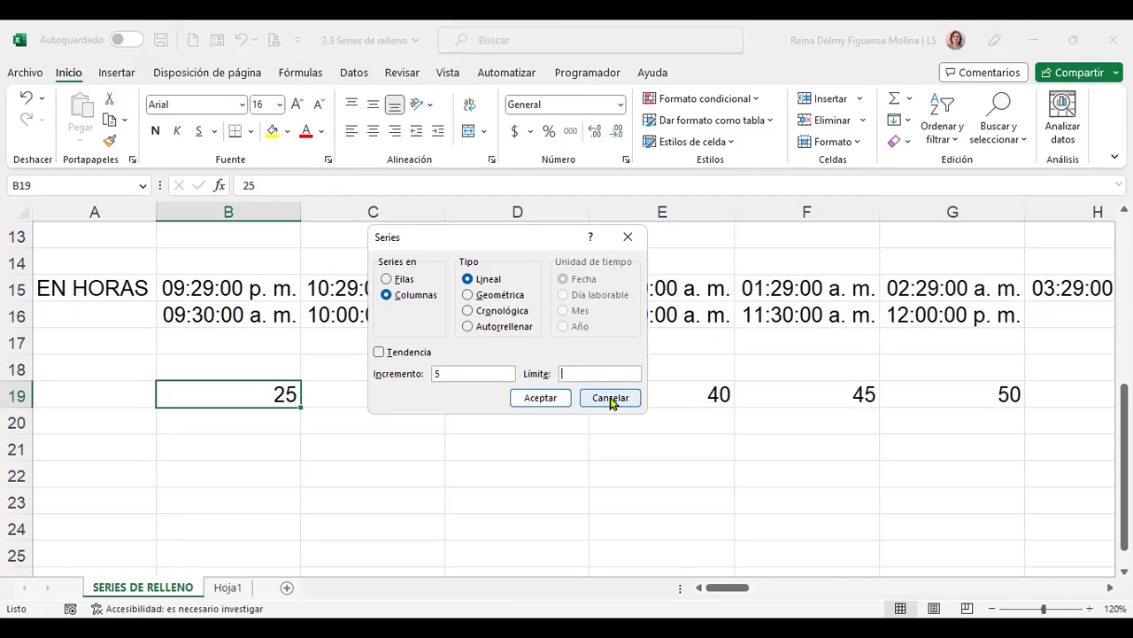
left_click(611, 399)
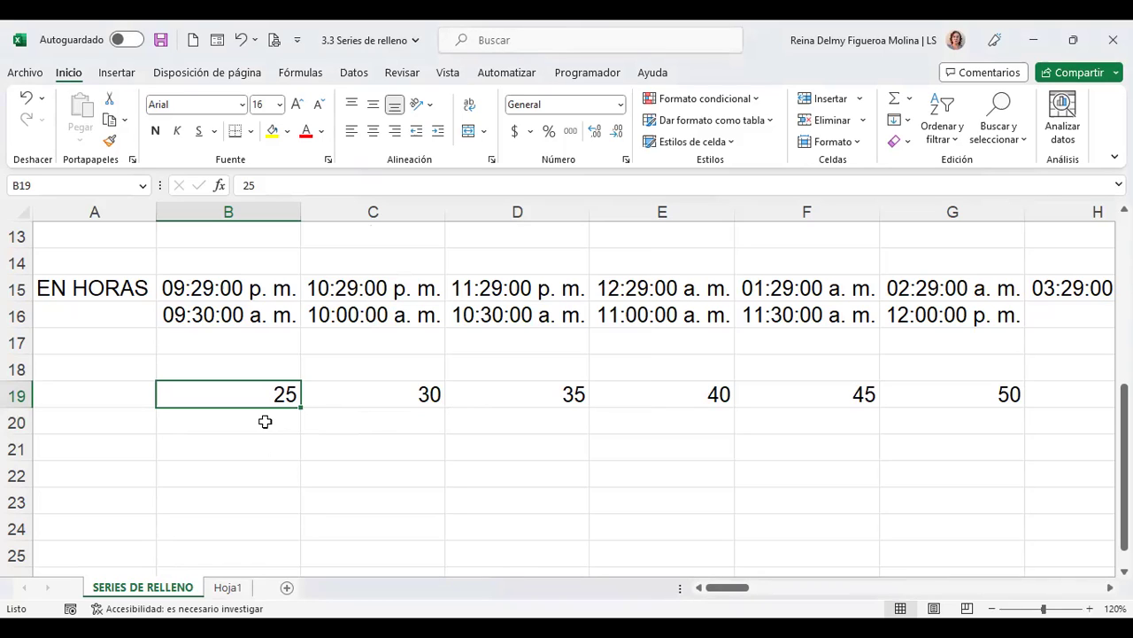
- Fill column B from 25 as a linear series, step 5, limit 500
left_click(906, 120)
left_click(950, 265)
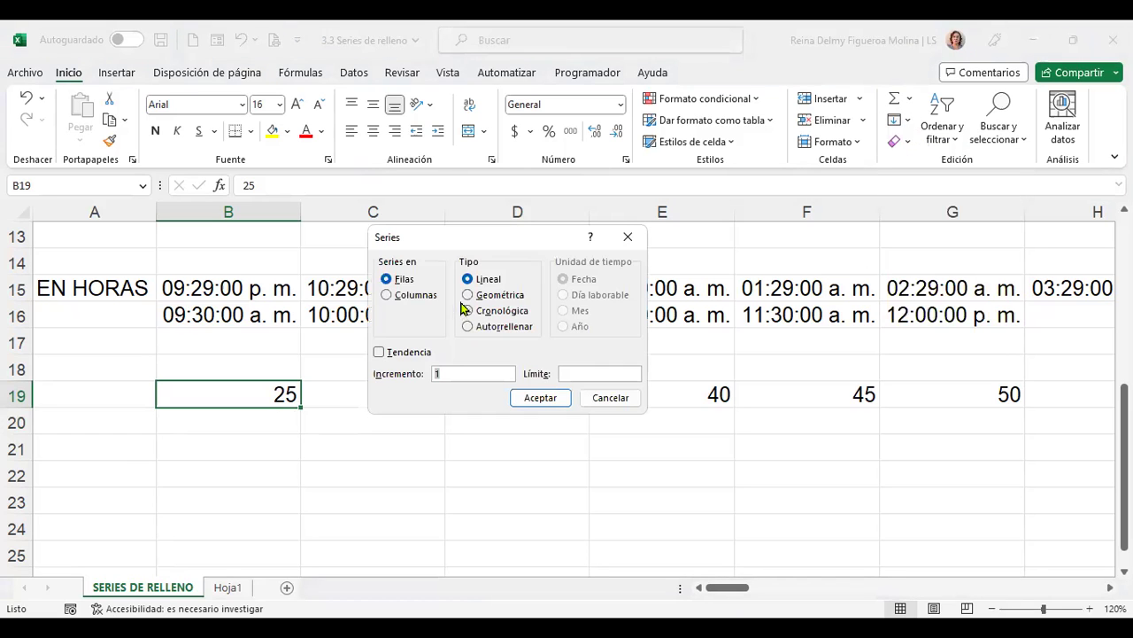
left_click(424, 297)
left_click(487, 373)
left_click(583, 371)
type("500")
left_click(539, 397)
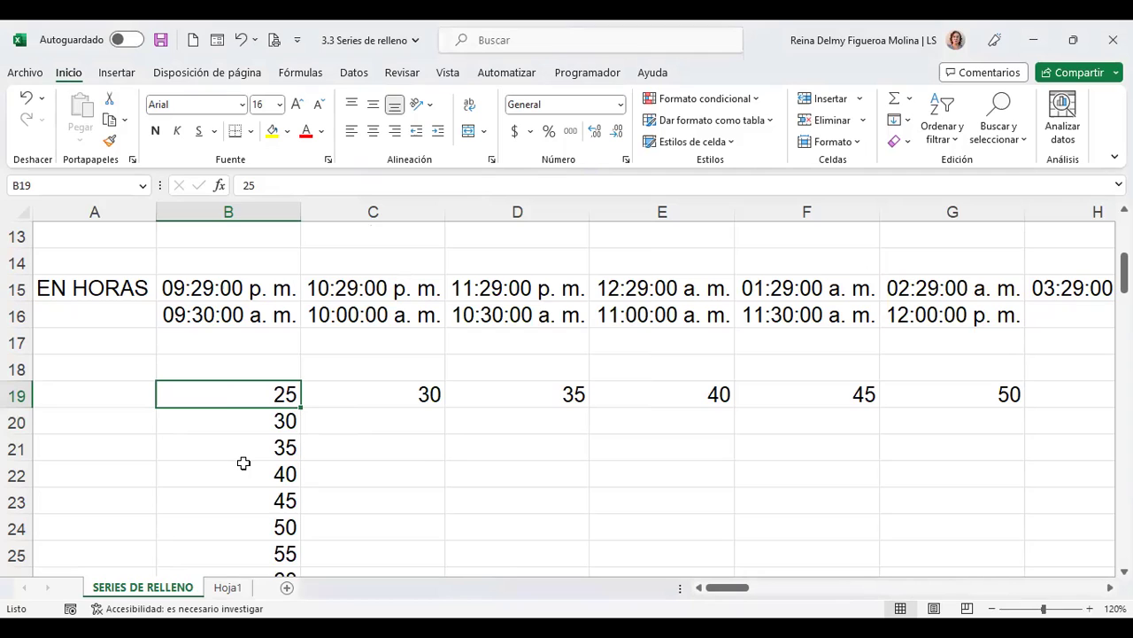
- Jump to B114 to confirm the series ends at 500, then scroll back up
key("ctrl+Down")
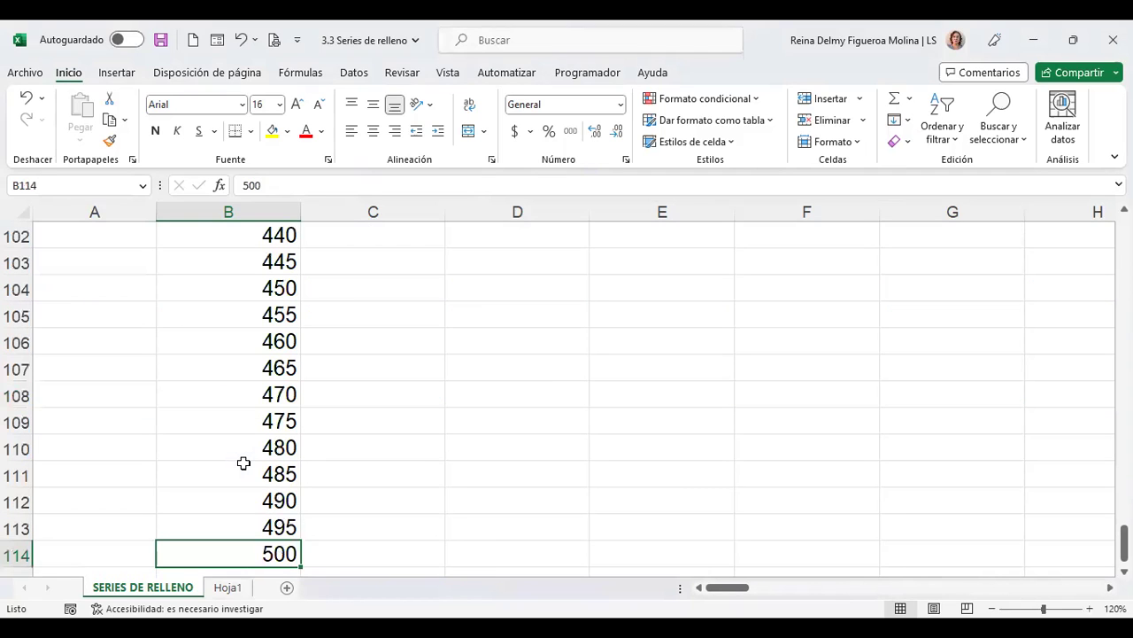
scroll(252, 464, "down", 2)
scroll(252, 463, "up", 2)
scroll(253, 469, "up", 11)
scroll(256, 474, "up", 4)
scroll(256, 475, "up", 6)
scroll(256, 473, "up", 5)
scroll(257, 473, "up", 4)
scroll(273, 472, "up", 1)
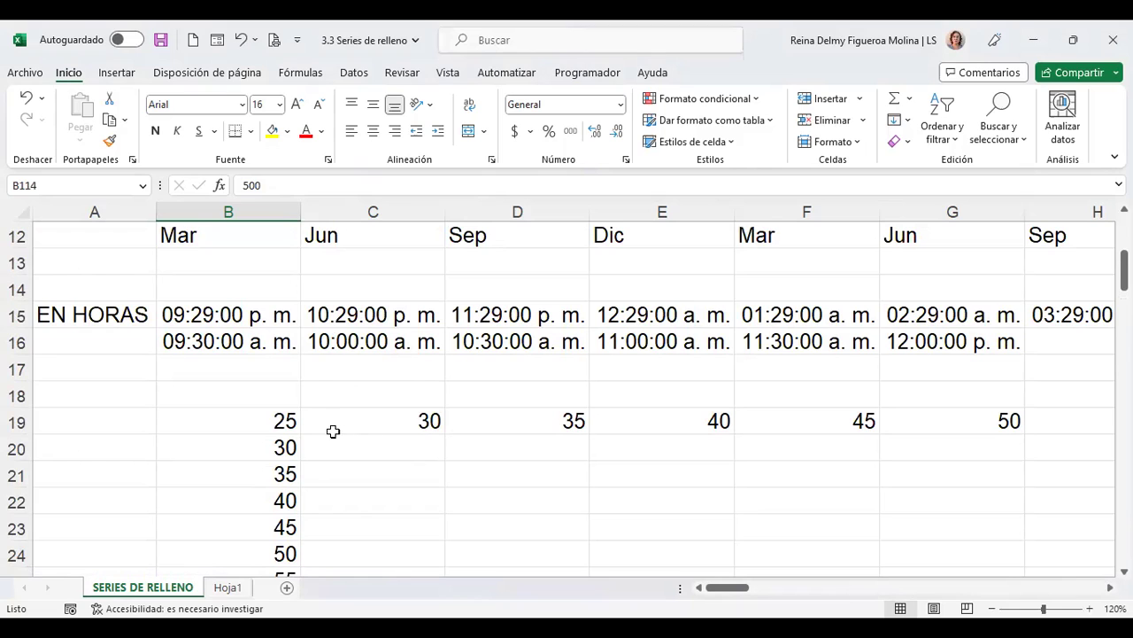
- Replace the 30 in C19 with 5 and reselect C19
left_click(238, 421)
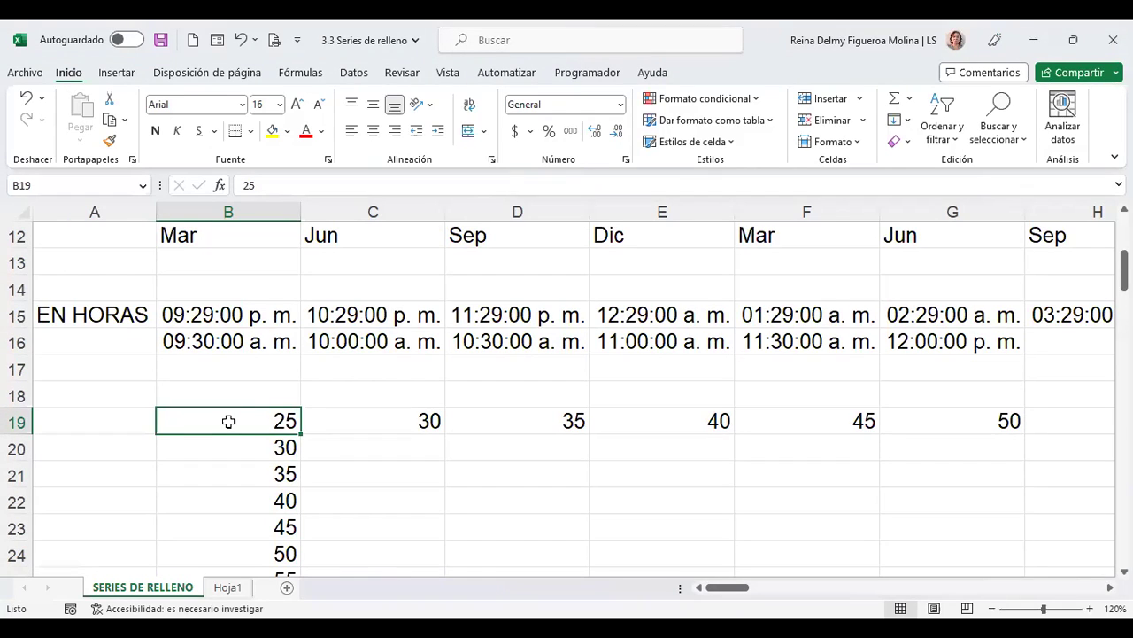
left_click(395, 421)
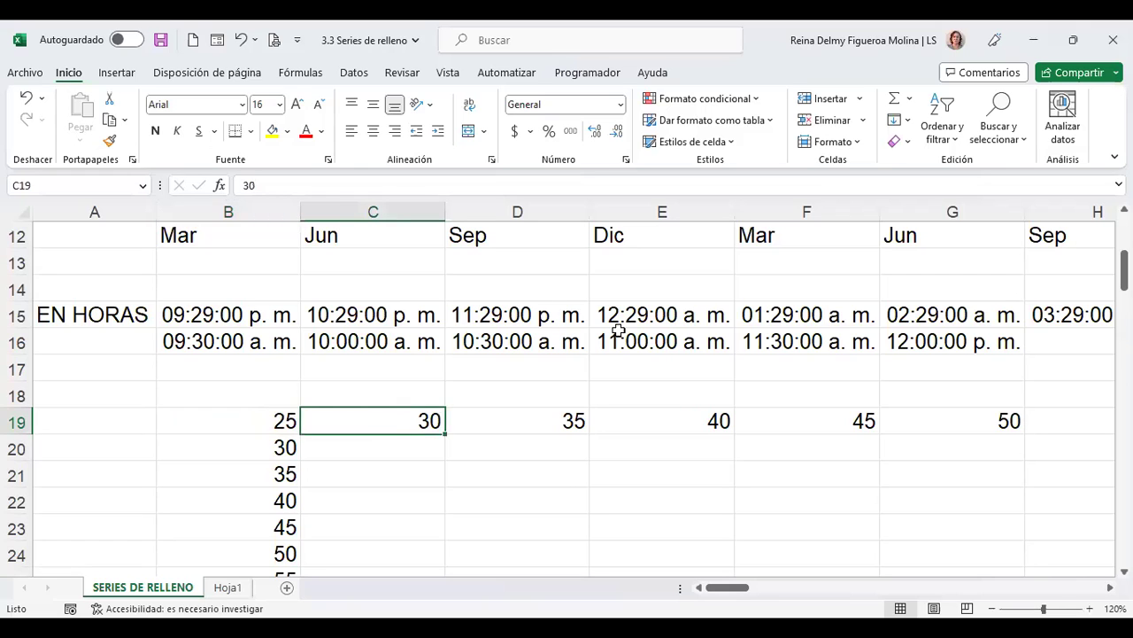
type("5")
key("Return")
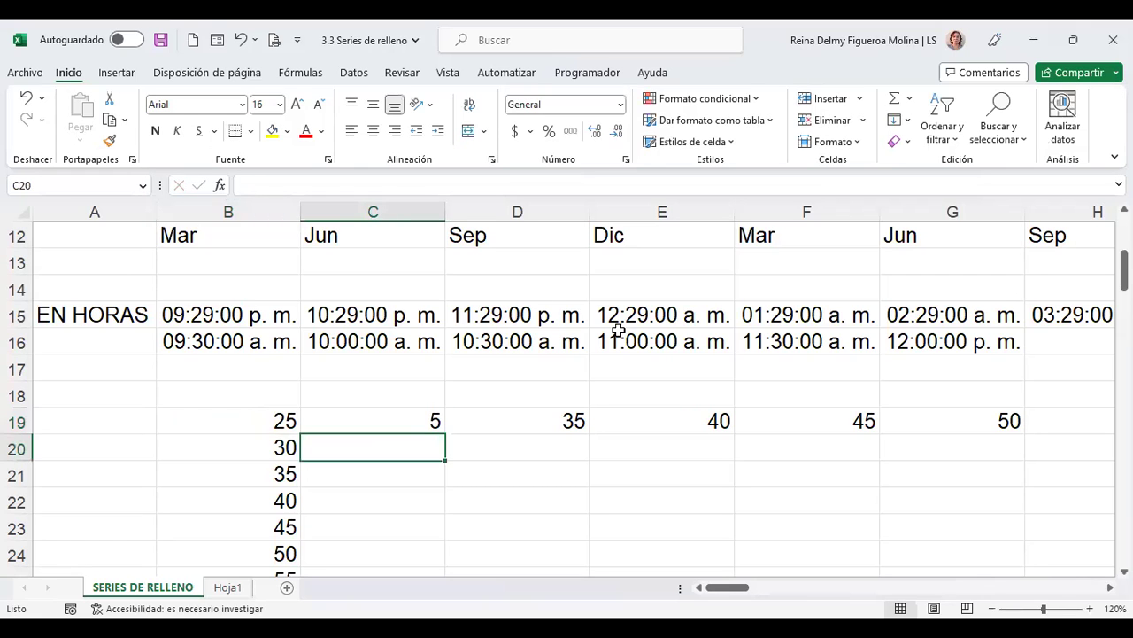
left_click(415, 417)
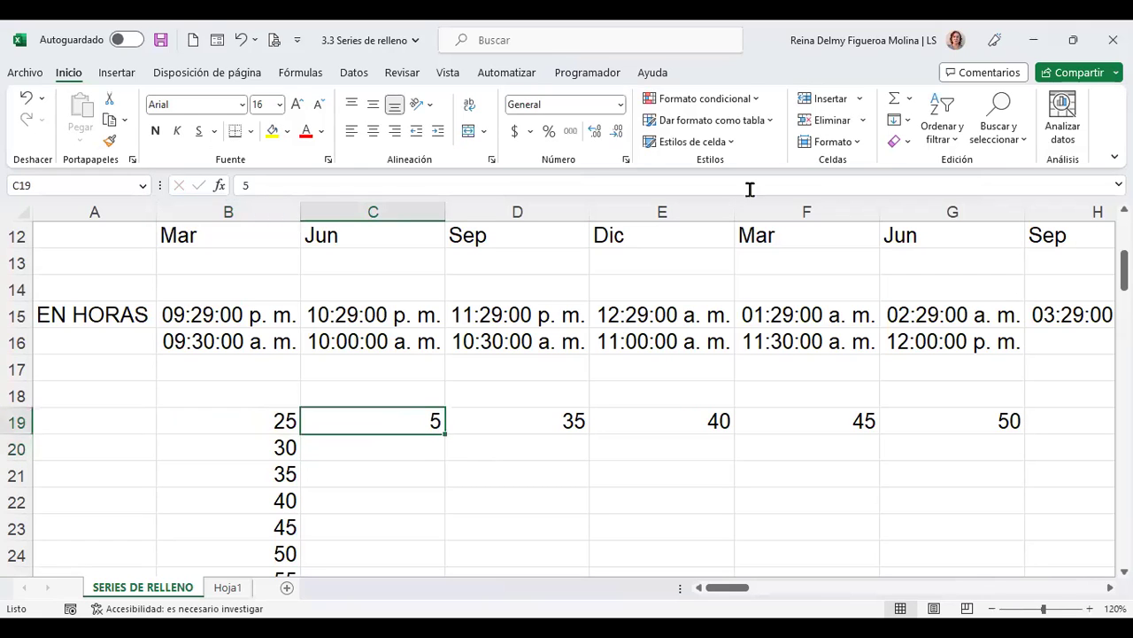
left_click(903, 119)
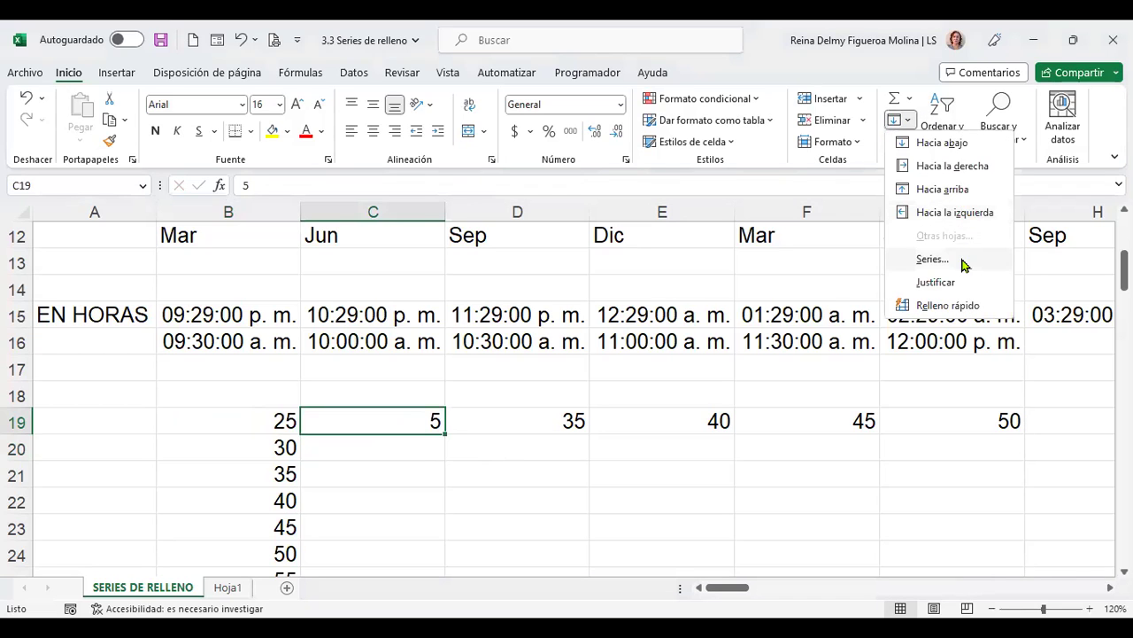
- Fill row 19 from C19 as a geometric series, step 3, limit 100: 5, 15, 45
key("Return")
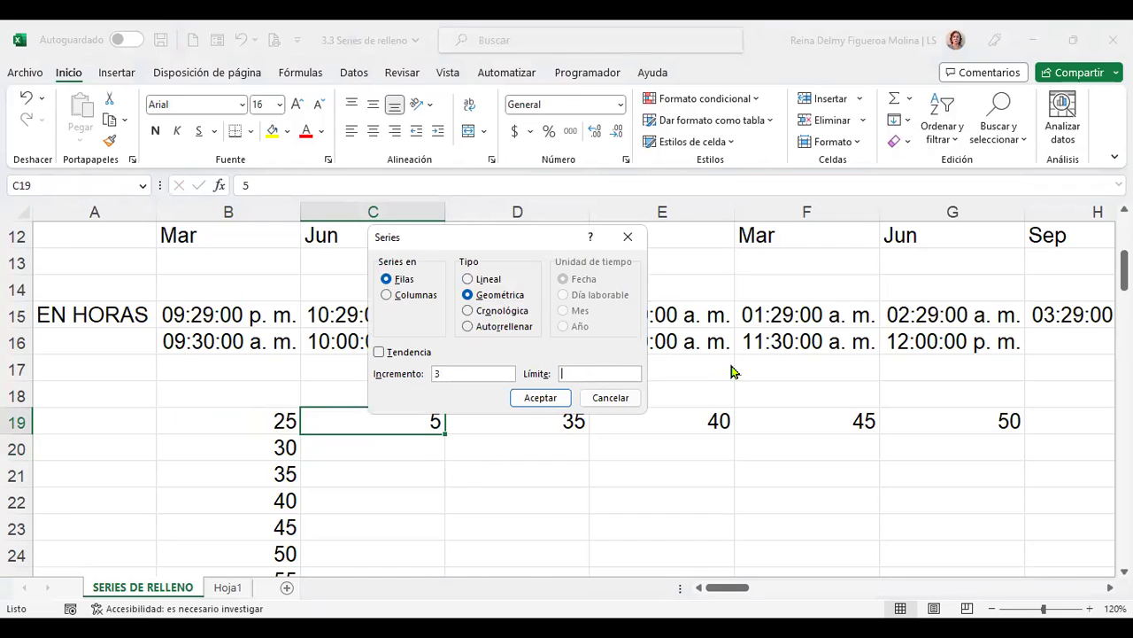
left_click(536, 401)
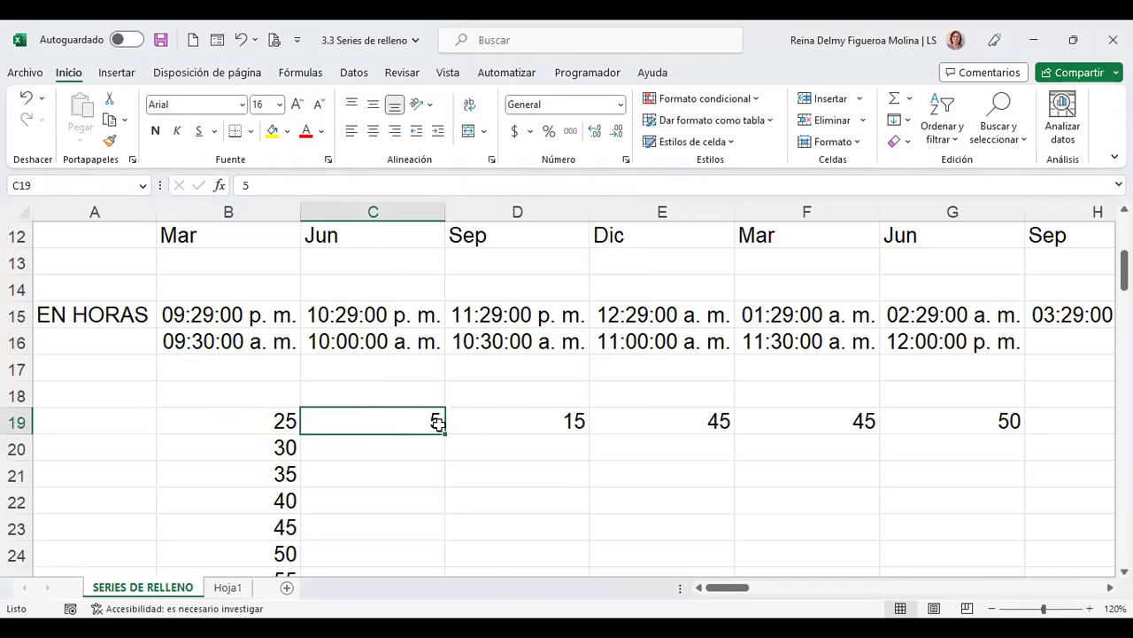
left_click(899, 119)
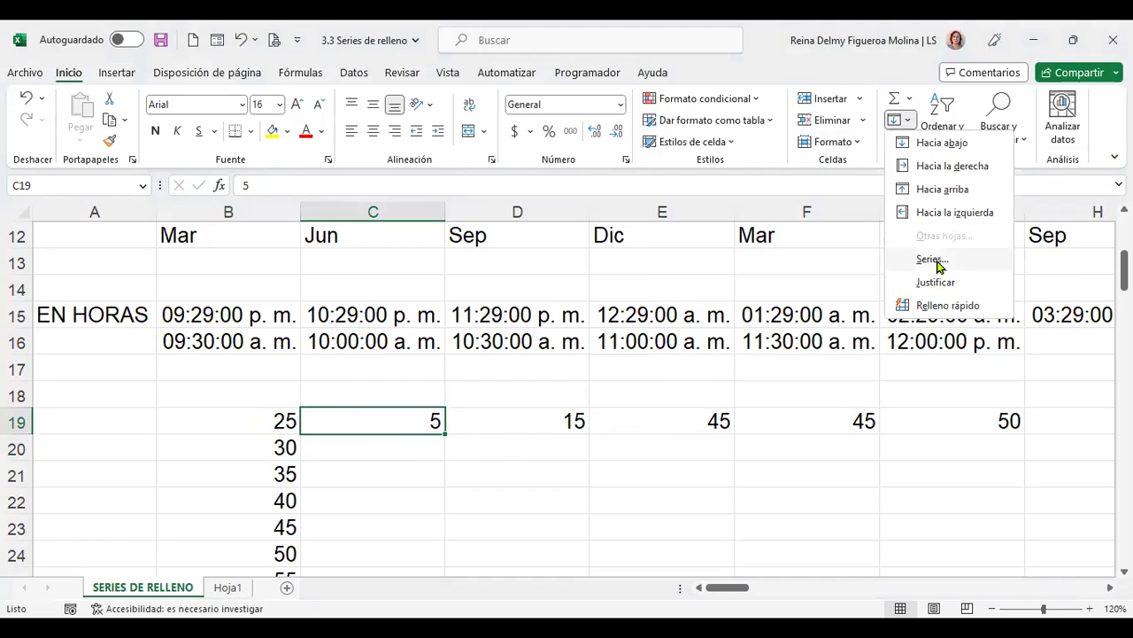
- Fill column C down from 5 as a geometric series, step 3, limit 100, and check the values
left_click(932, 259)
left_click(409, 294)
left_click(498, 295)
left_click(483, 373)
key("BackSpace")
type("3")
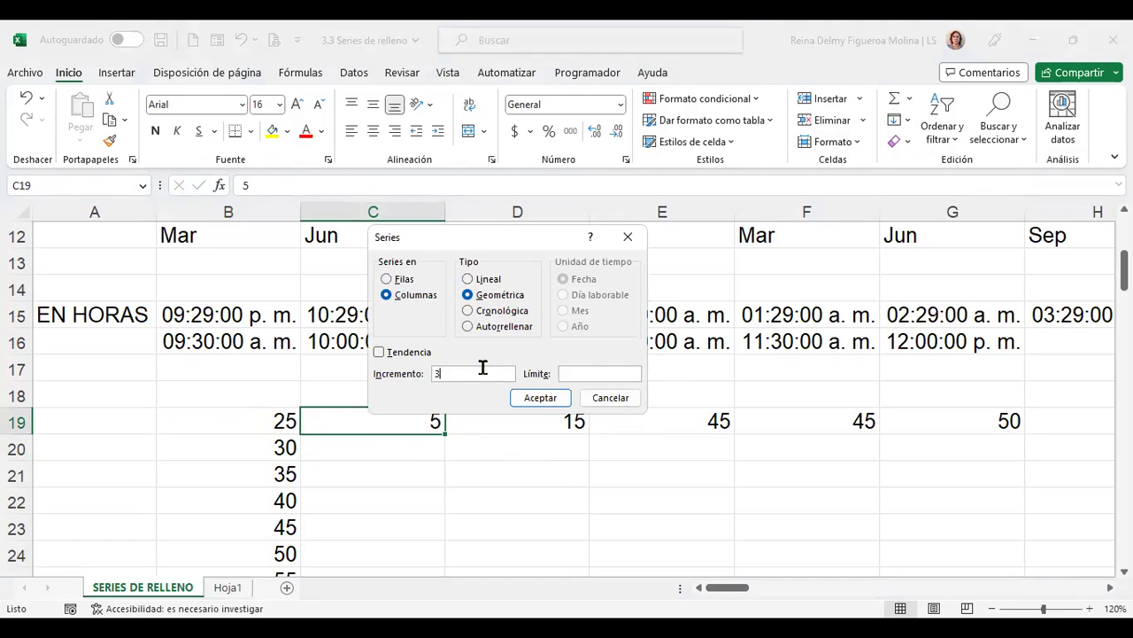
left_click(635, 373)
type("00")
left_click(545, 404)
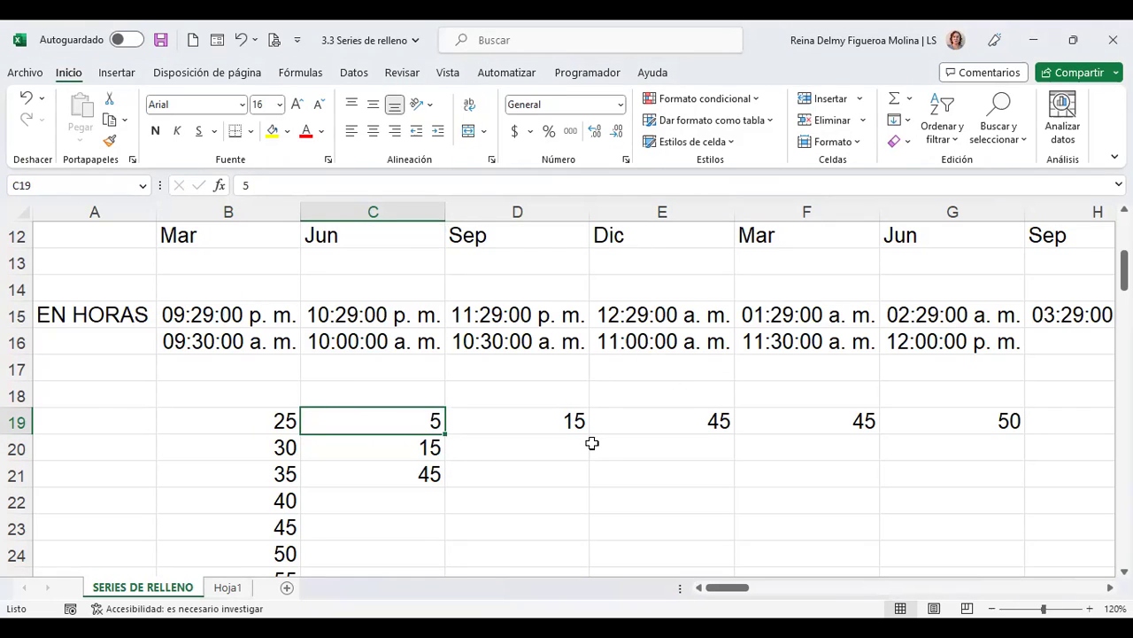
key("Down")
key("Down")
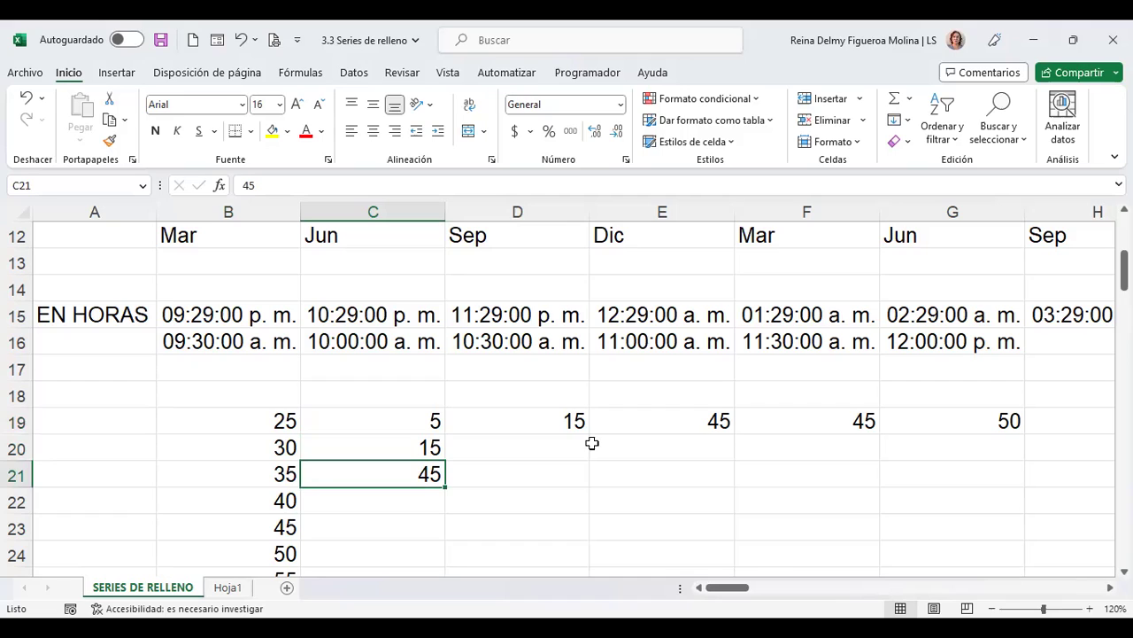
key("Down")
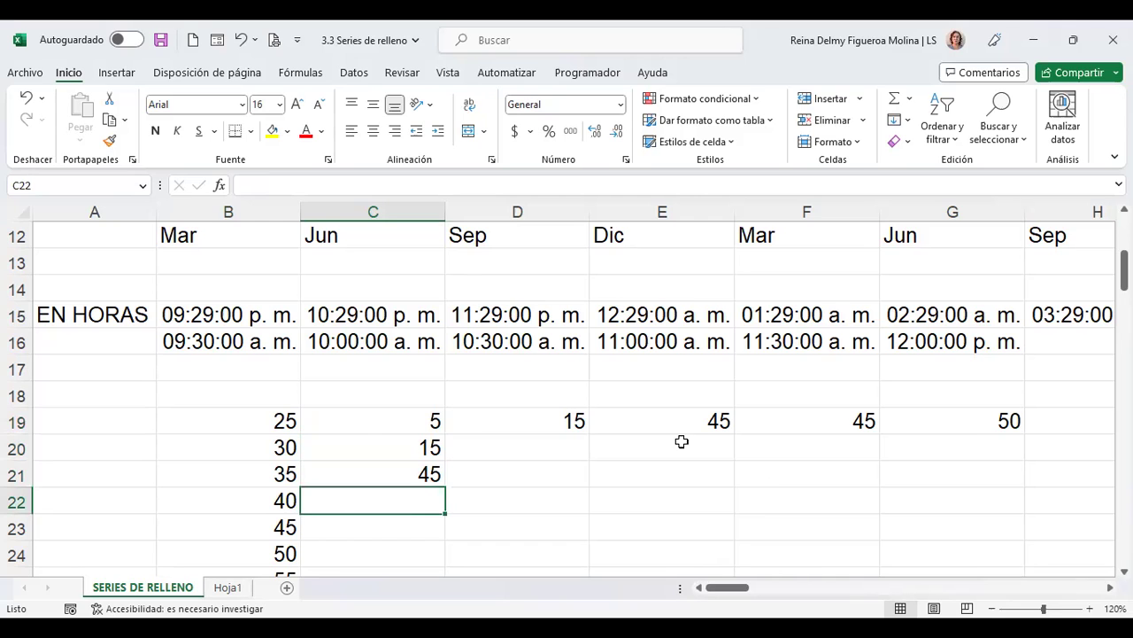
scroll(682, 460, "up", 4)
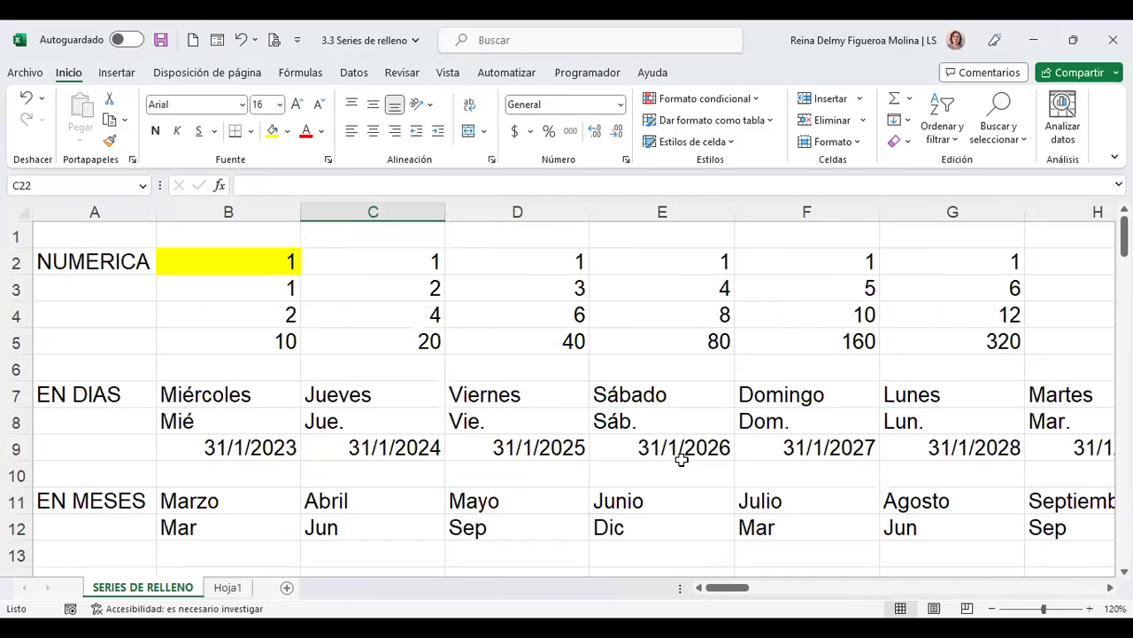